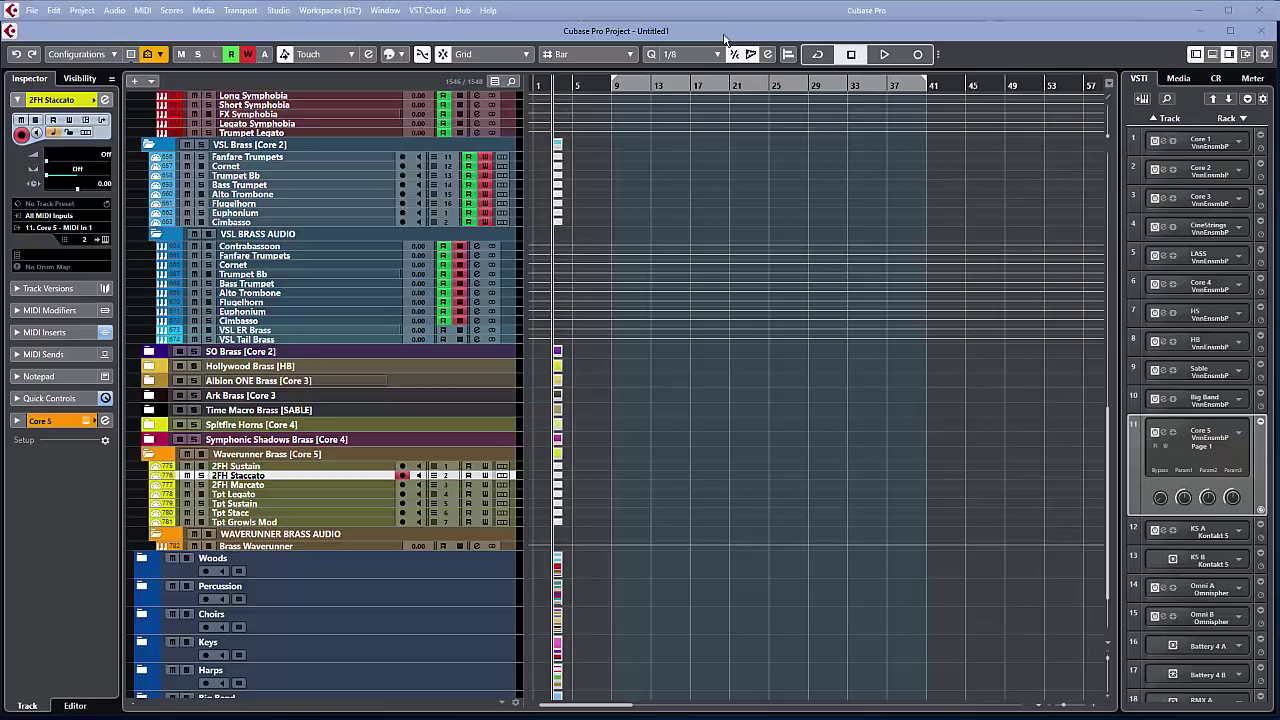
Step: Show the MIDI inserts of the 2FH Staccato track and open its first Transformer
{"action": "left_click", "coordinate": [610, 86]}
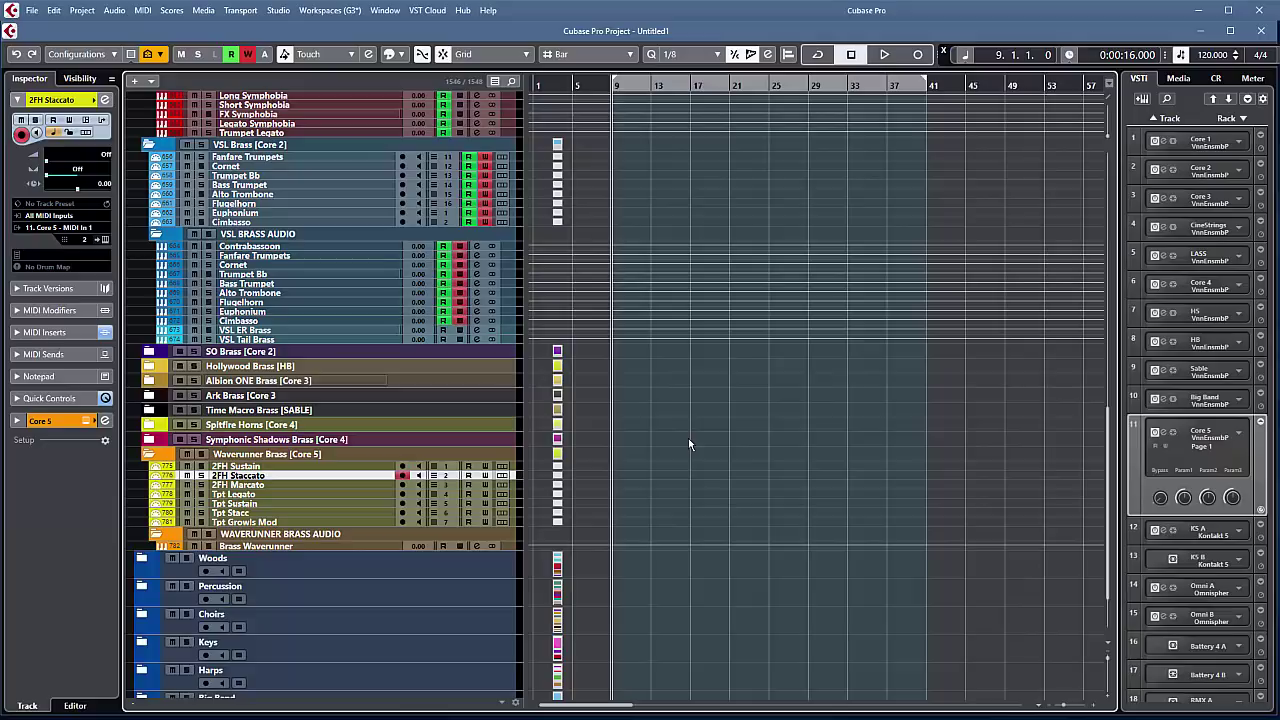
{"action": "left_click", "coordinate": [42, 332]}
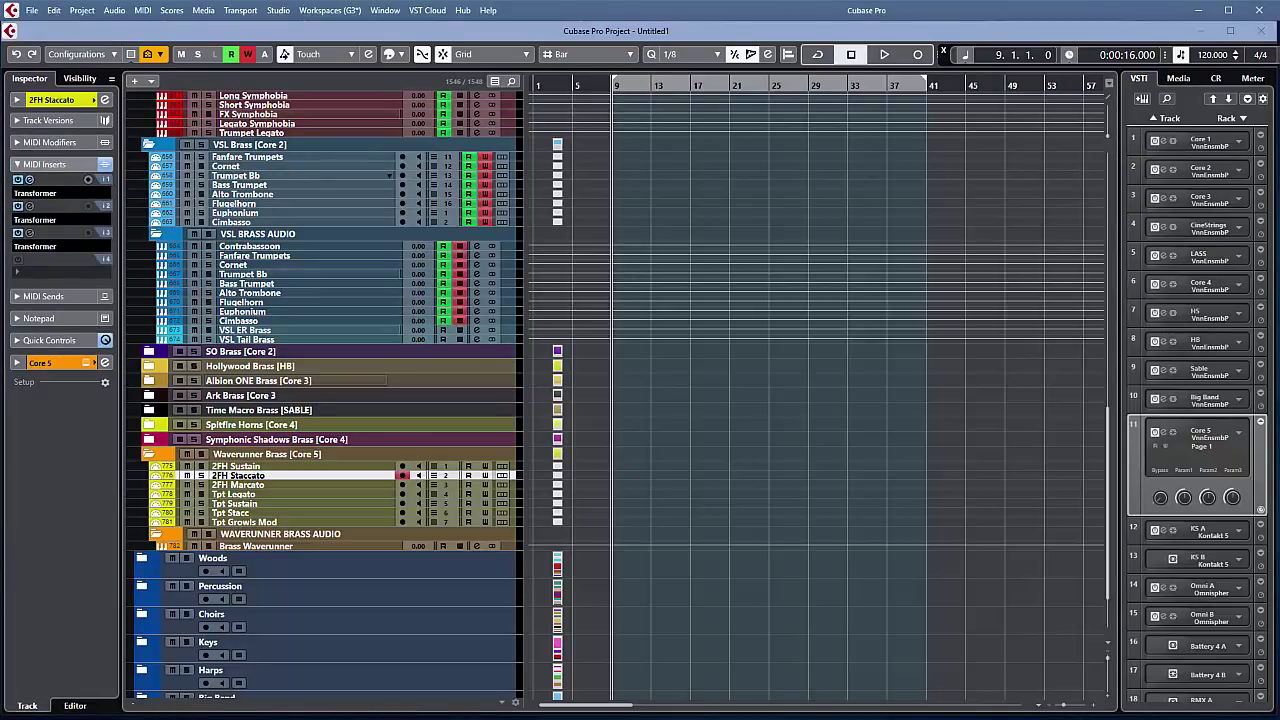
{"action": "left_click_drag", "start_coordinate": [1279, 222], "coordinate": [836, 159]}
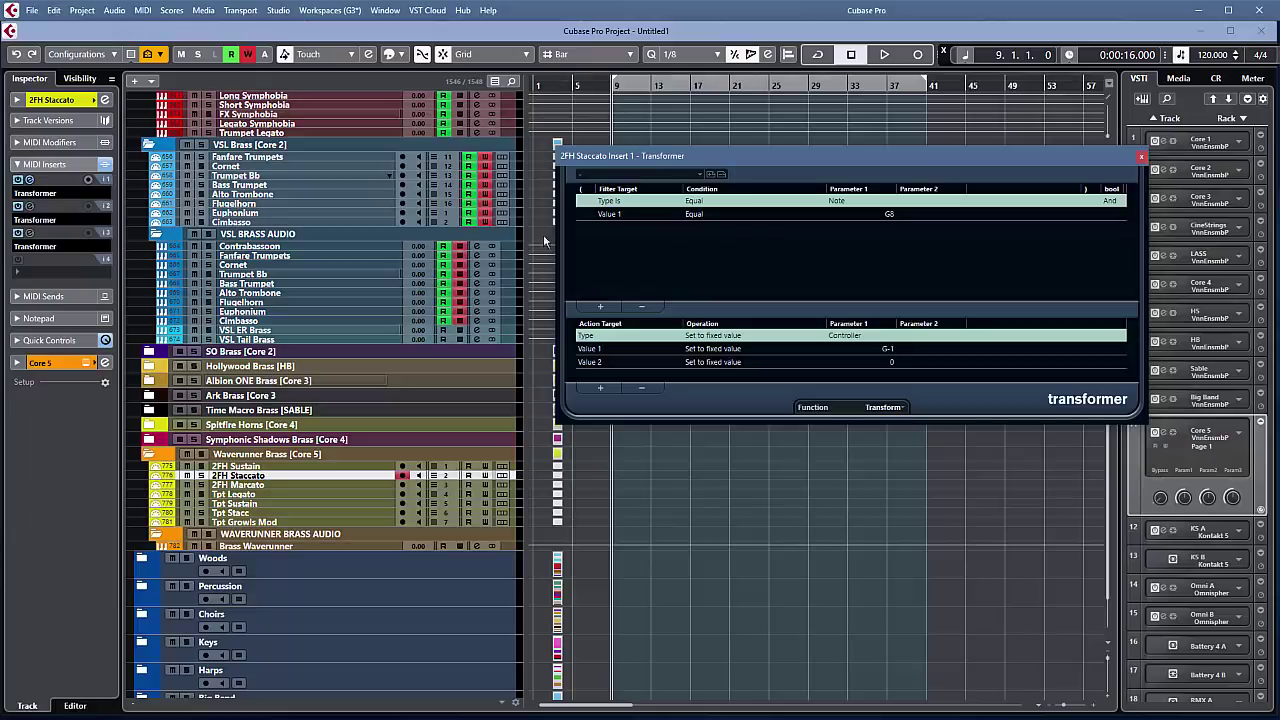
Step: View the 2FH Staccato part at bar 3 in the Key Editor, and close the editor and the Transformer
{"action": "left_click", "coordinate": [556, 86]}
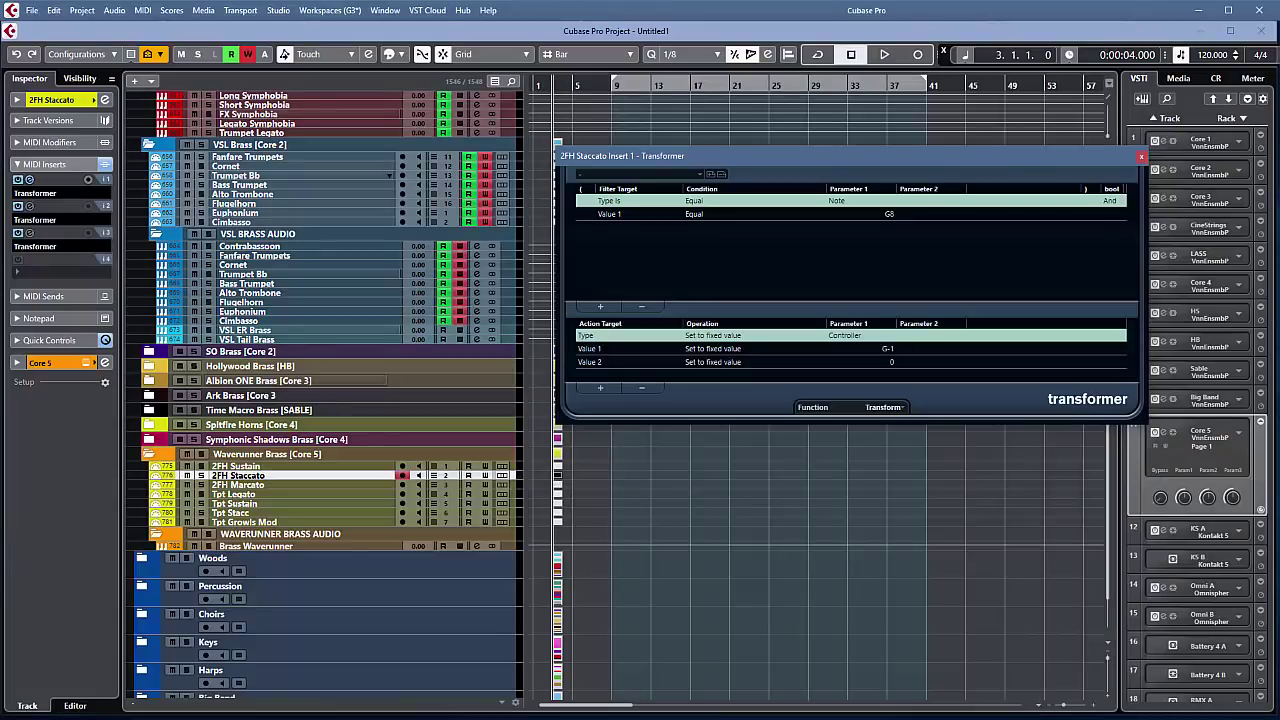
{"action": "double_click", "coordinate": [557, 475]}
{"action": "left_click_drag", "start_coordinate": [603, 86], "coordinate": [406, 68]}
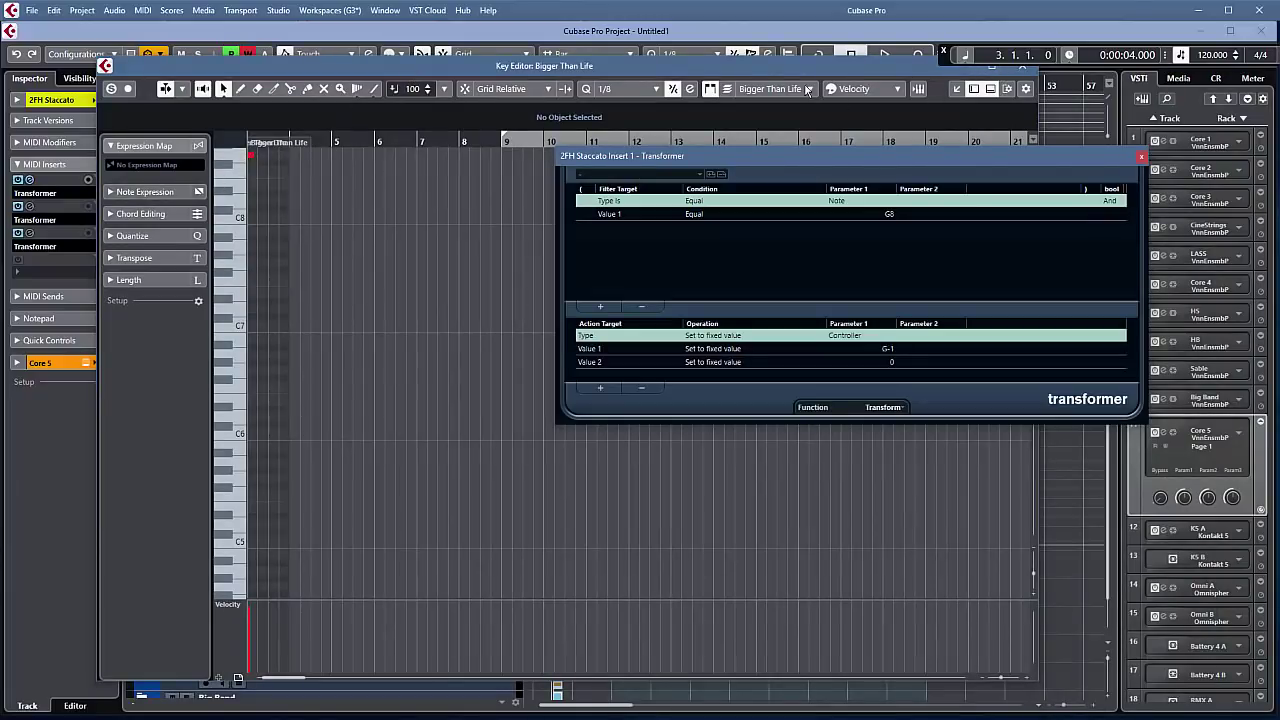
{"action": "left_click_drag", "start_coordinate": [760, 69], "coordinate": [1279, 76]}
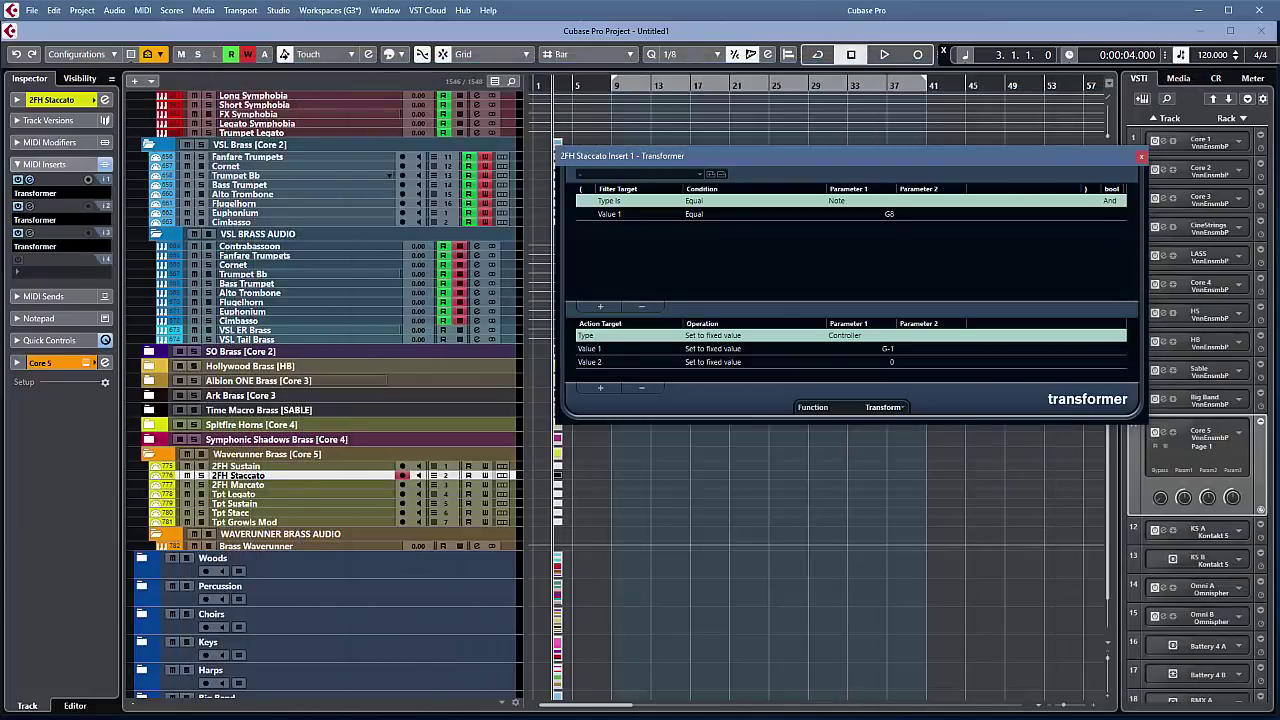
{"action": "left_click", "coordinate": [1141, 156]}
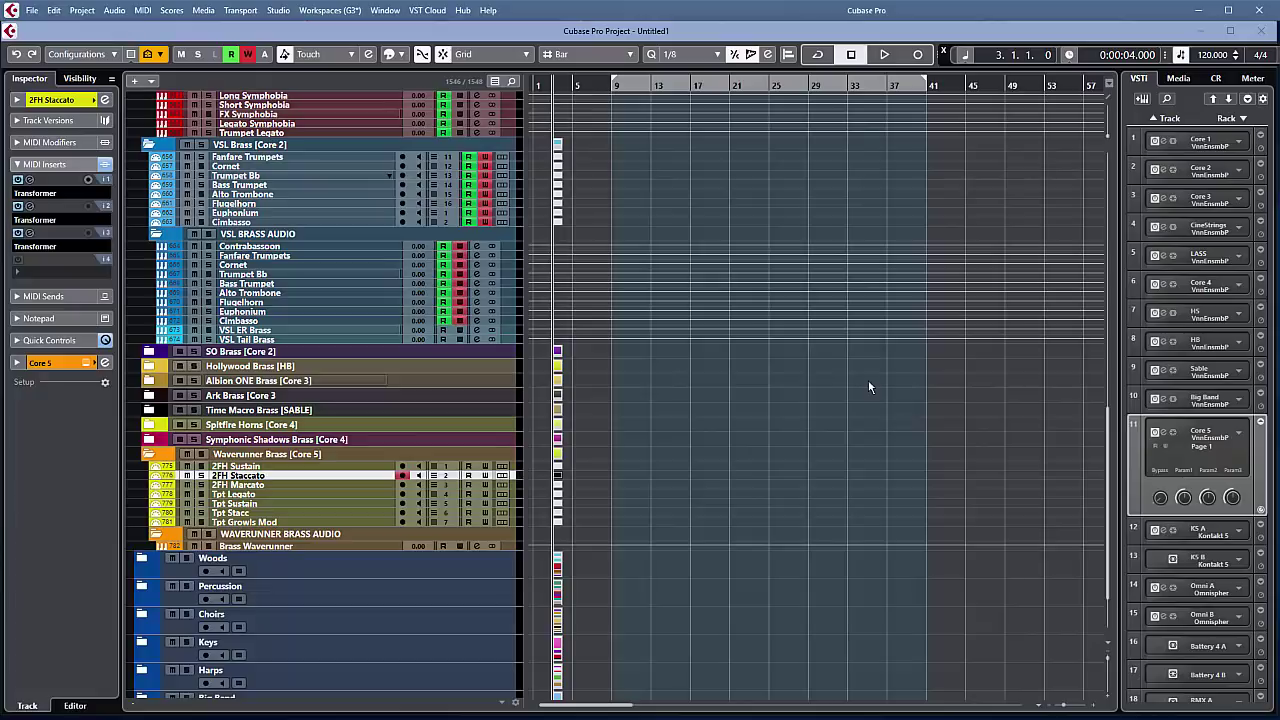
Step: Look through the full list of activated outputs for the Core 5 rack instrument and close it
{"action": "left_click", "coordinate": [1239, 434]}
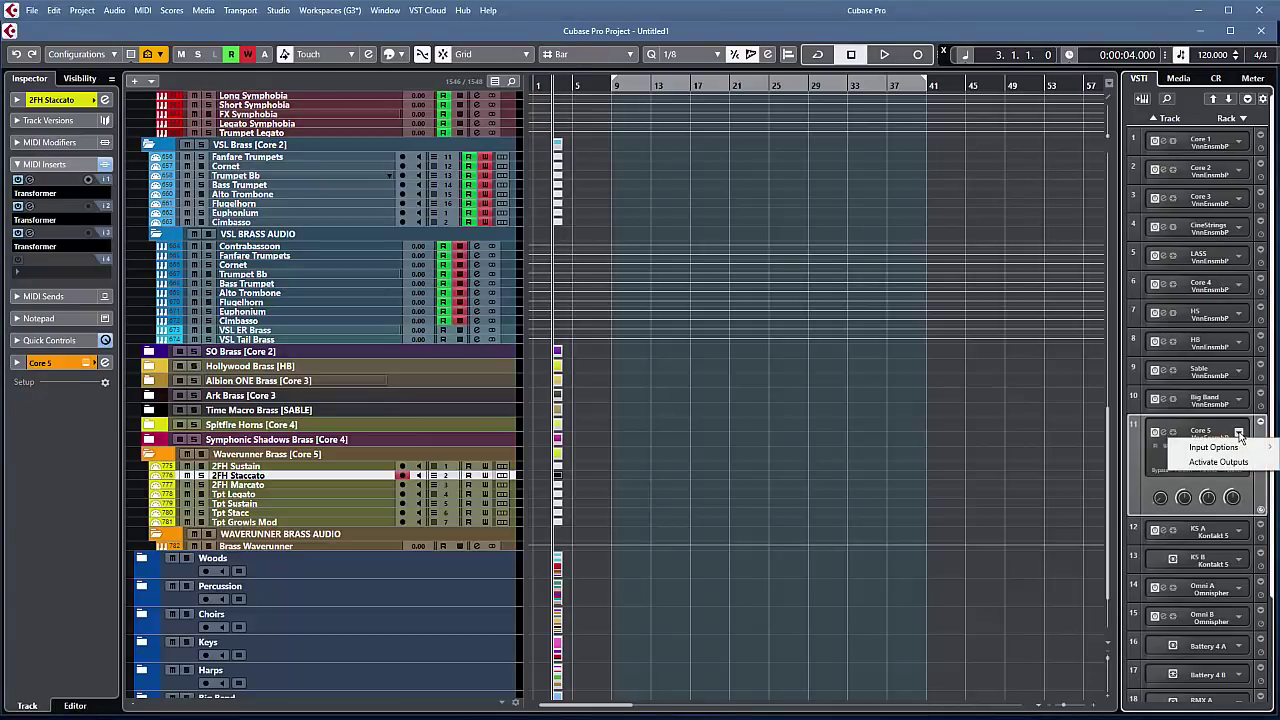
{"action": "mouse_move", "coordinate": [1226, 462]}
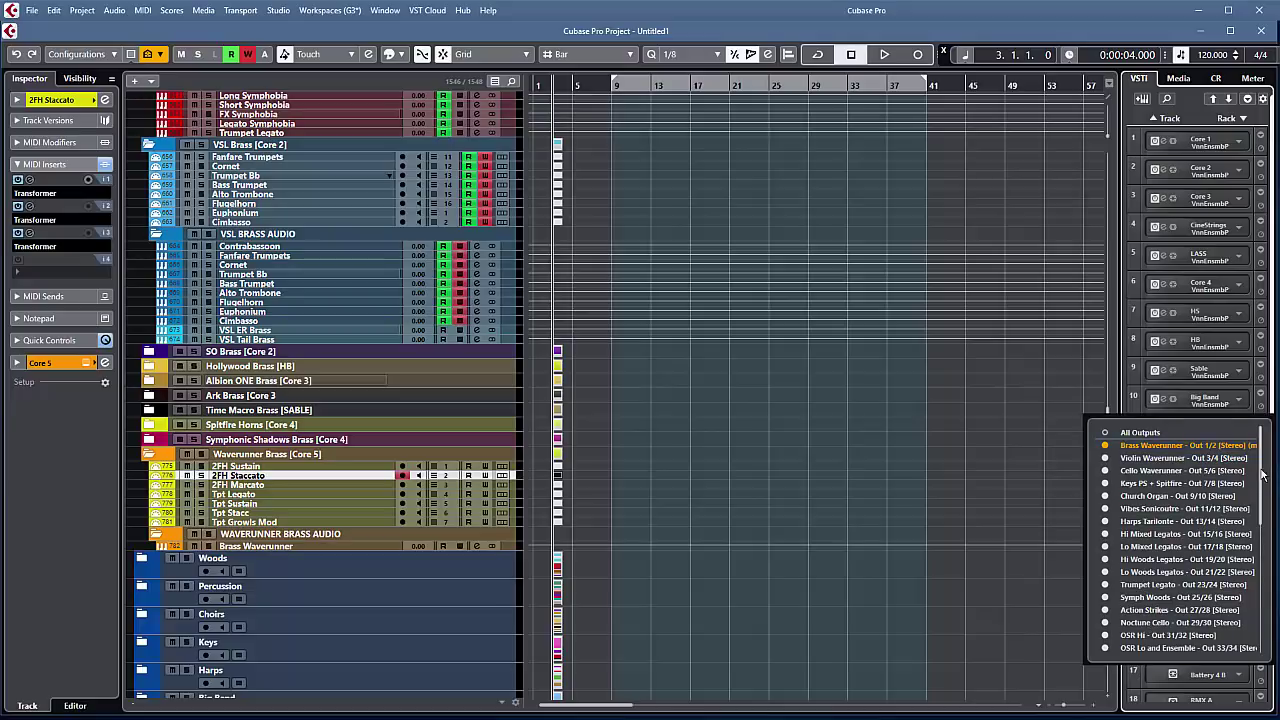
{"action": "left_click_drag", "start_coordinate": [1262, 476], "coordinate": [1256, 558]}
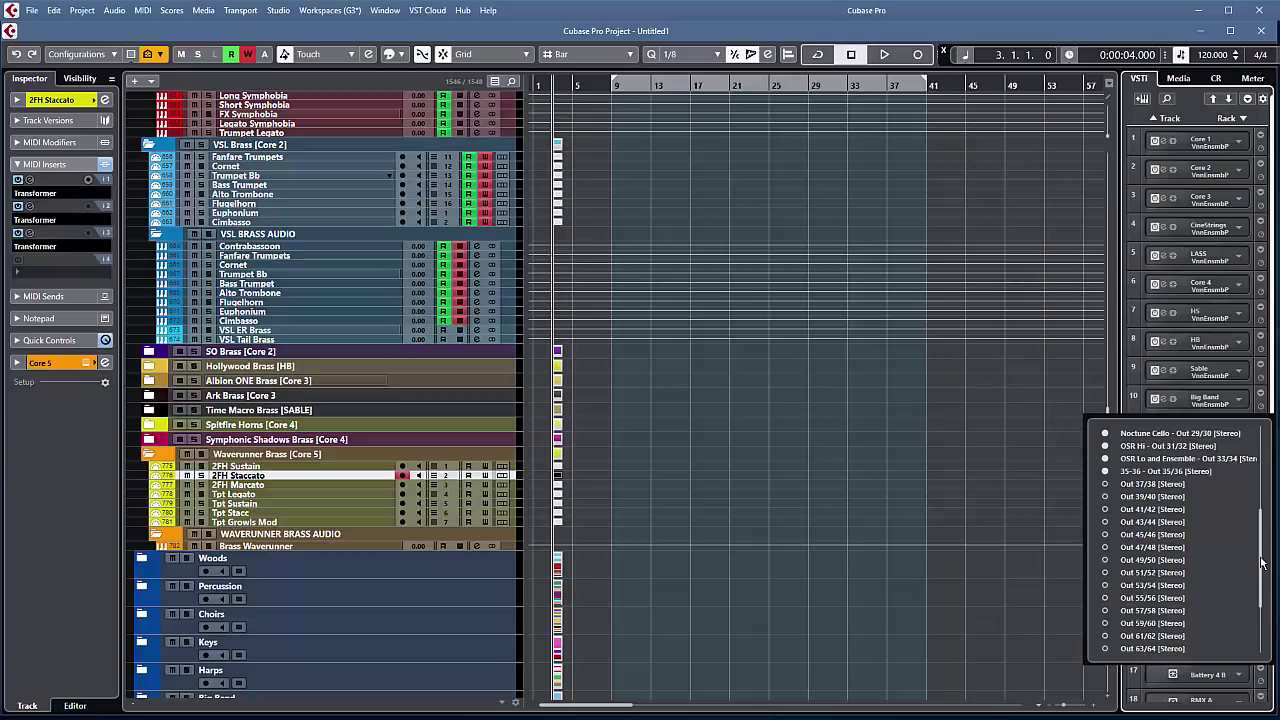
{"action": "left_click_drag", "start_coordinate": [1262, 563], "coordinate": [1262, 480]}
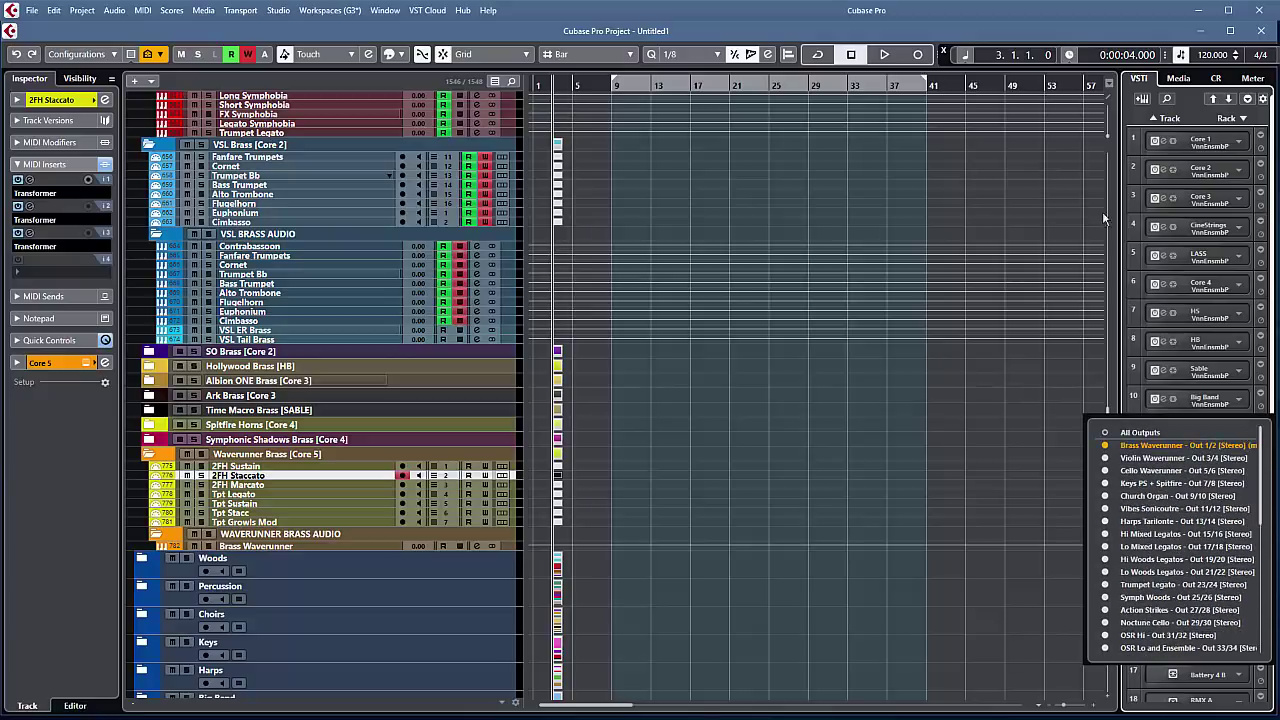
{"action": "left_click", "coordinate": [1065, 35]}
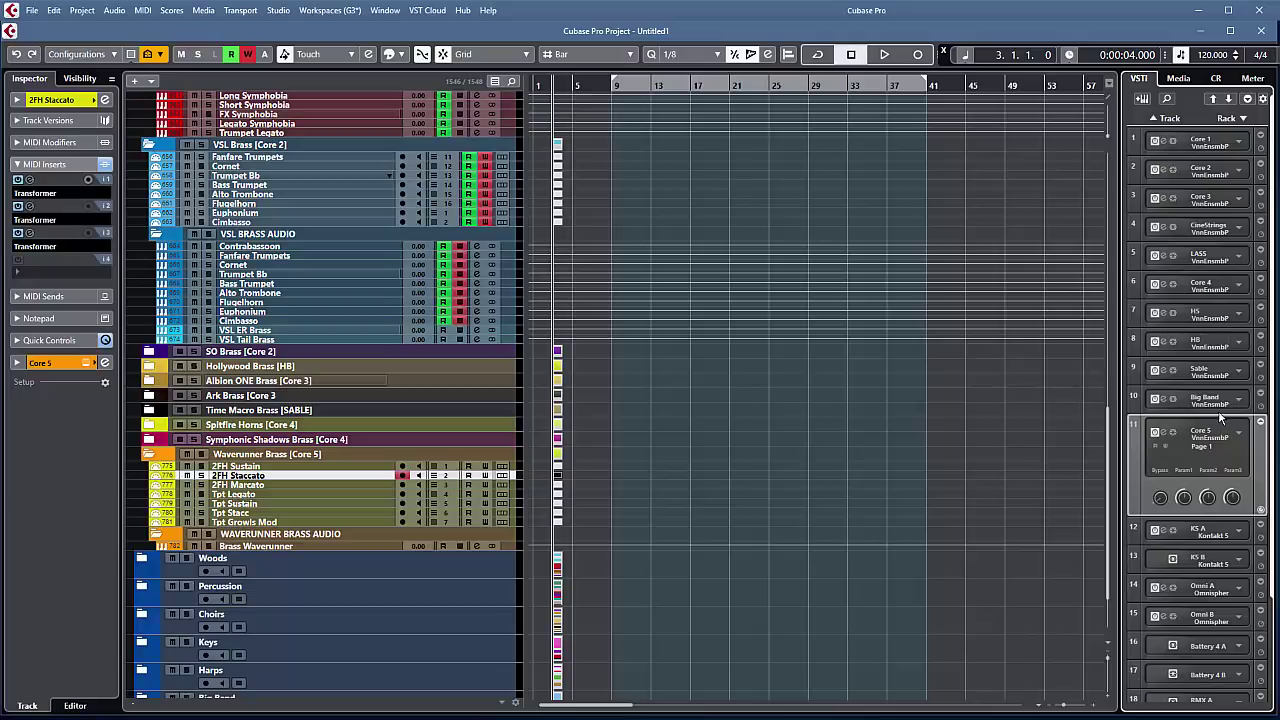
Step: Check the instrument rack's settings and select the Flugelhorn, Cornet and Stacc Piano tracks to see which rack instrument each one focuses
{"action": "left_click", "coordinate": [1263, 99]}
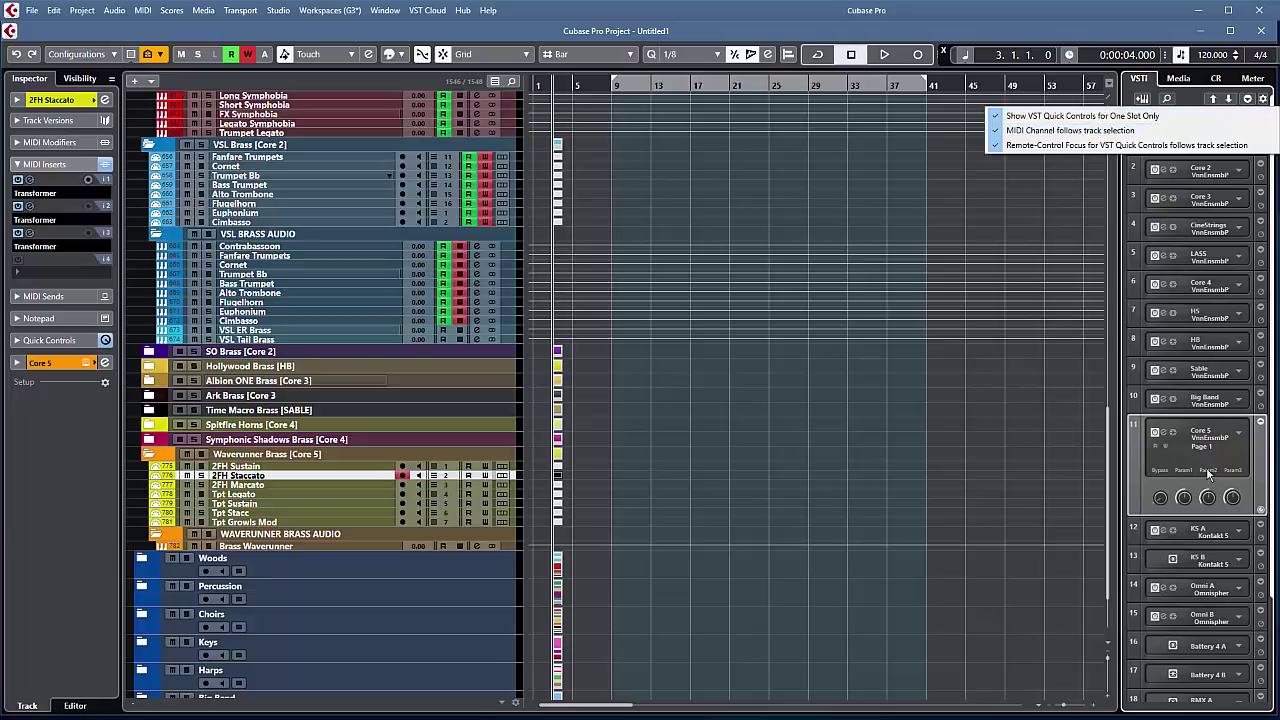
{"action": "left_click", "coordinate": [1131, 38]}
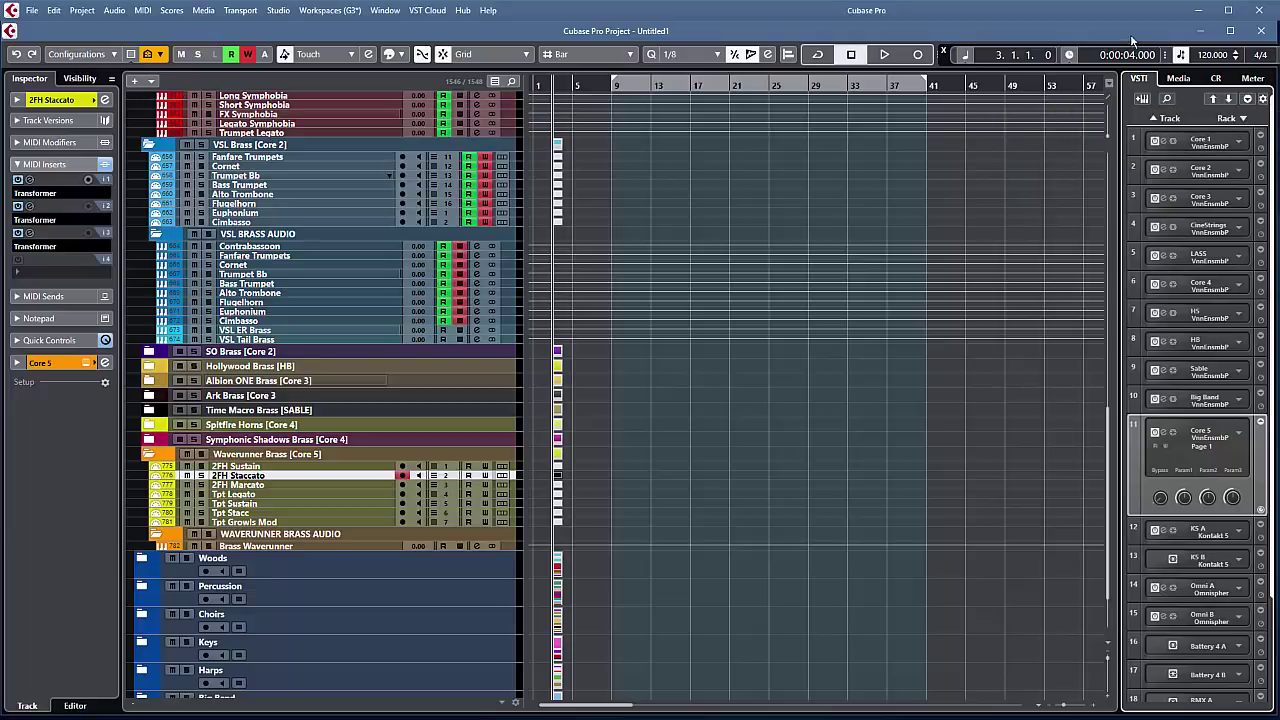
{"action": "left_click", "coordinate": [304, 202]}
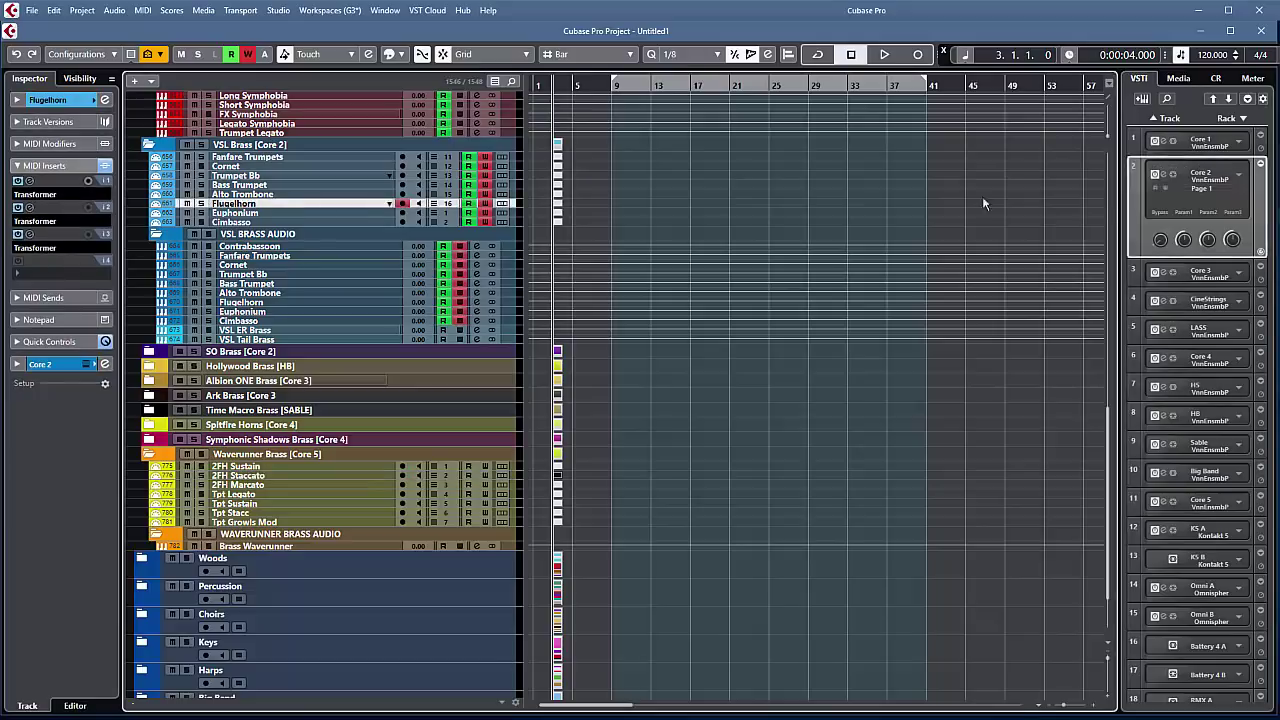
{"action": "left_click", "coordinate": [309, 166]}
{"action": "scroll", "coordinate": [289, 296], "scroll_direction": "up", "scroll_amount": 5}
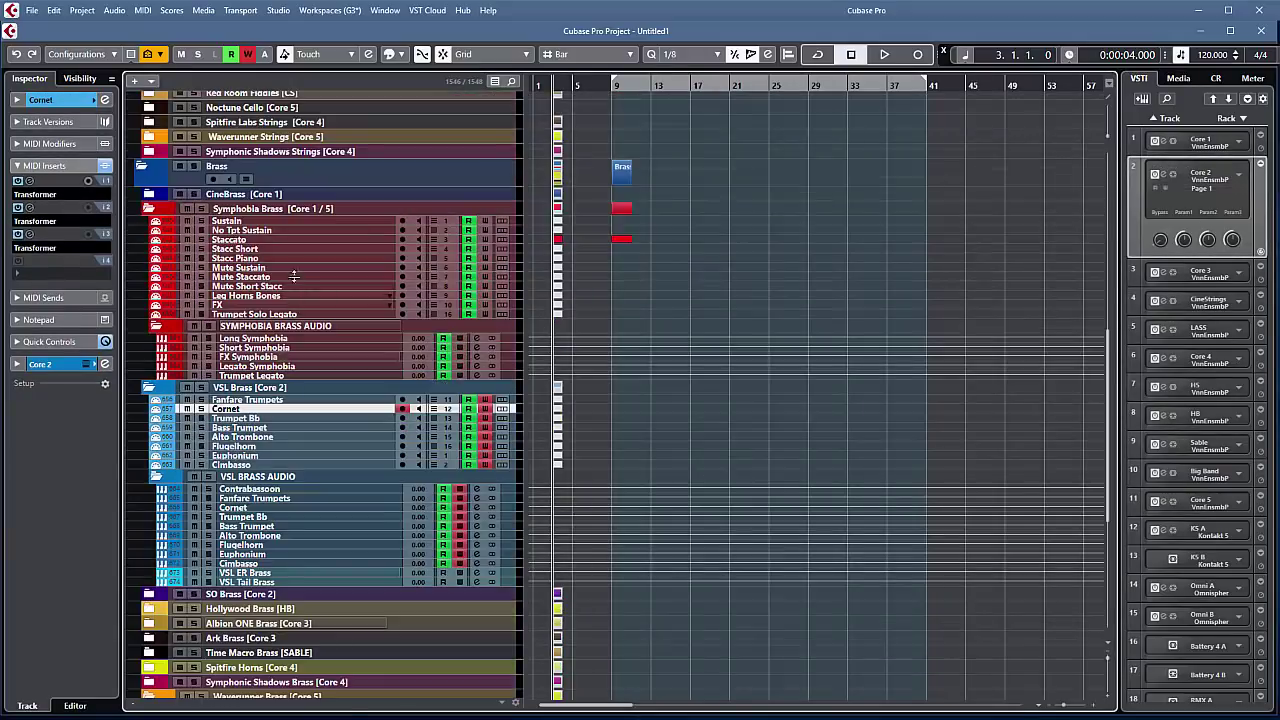
{"action": "left_click", "coordinate": [300, 258]}
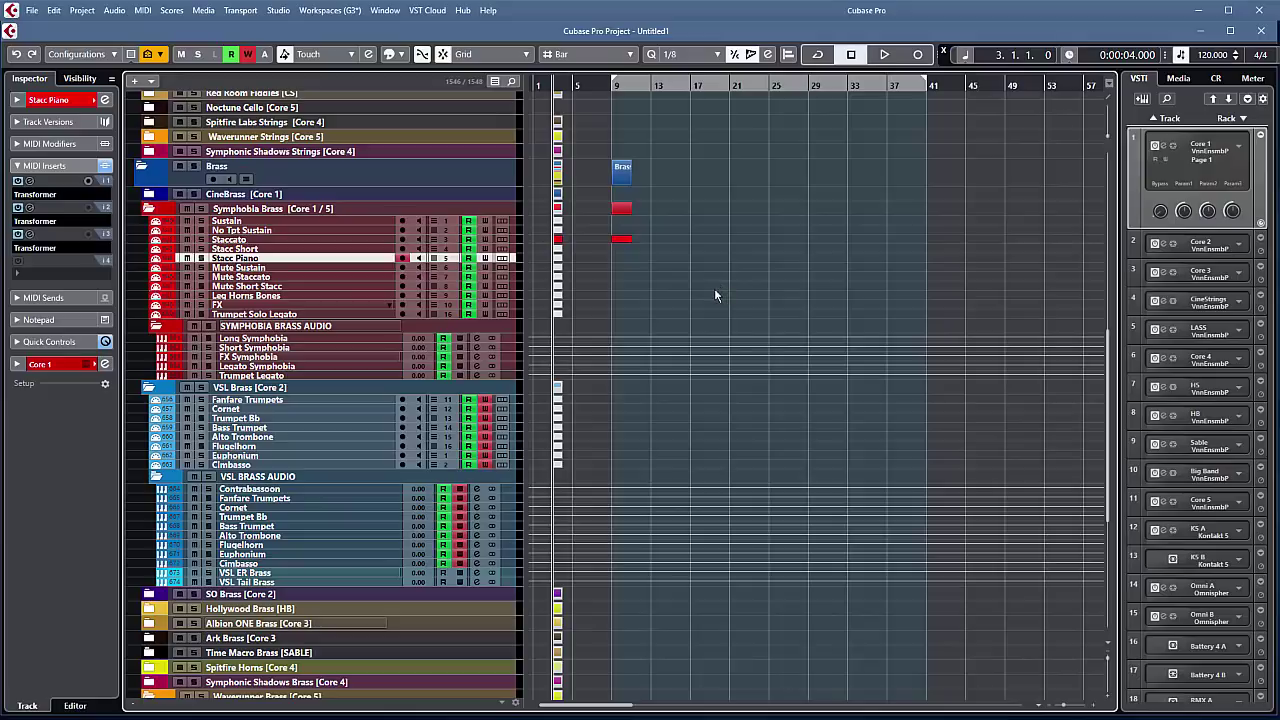
{"action": "scroll", "coordinate": [810, 446], "scroll_direction": "up", "scroll_amount": 5}
{"action": "scroll", "coordinate": [810, 446], "scroll_direction": "down", "scroll_amount": 3}
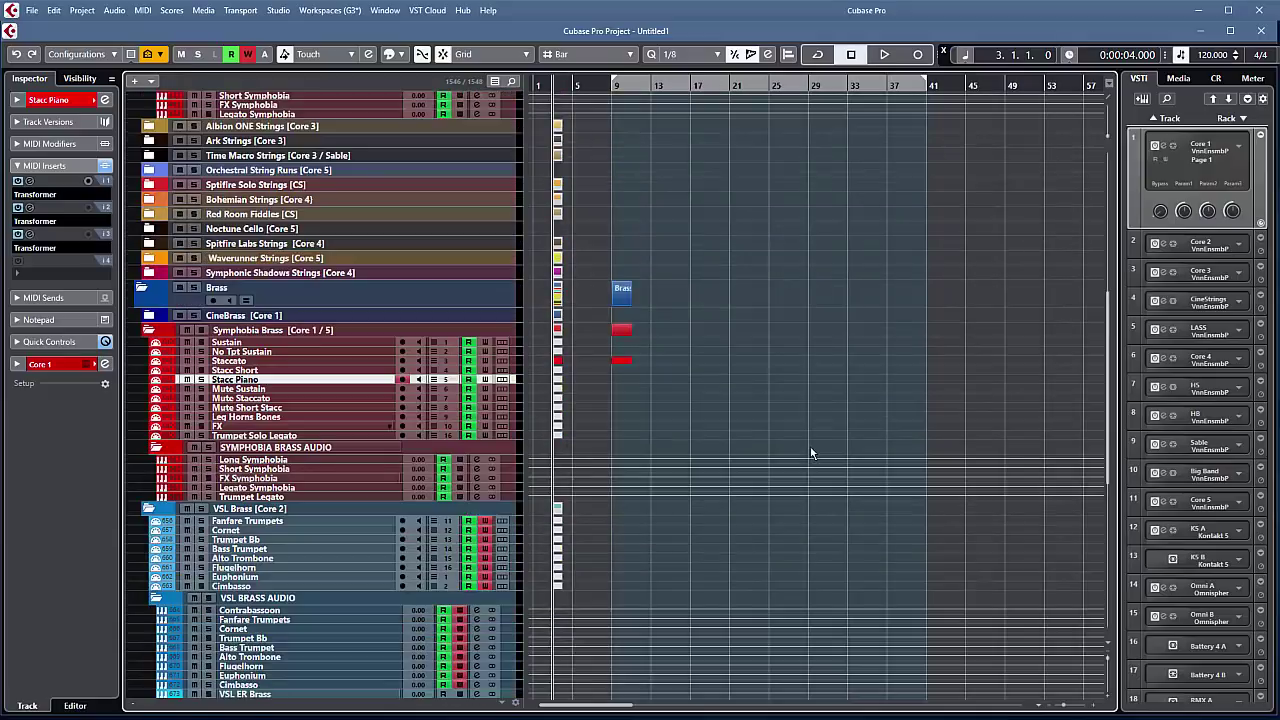
{"action": "scroll", "coordinate": [811, 453], "scroll_direction": "down", "scroll_amount": 2}
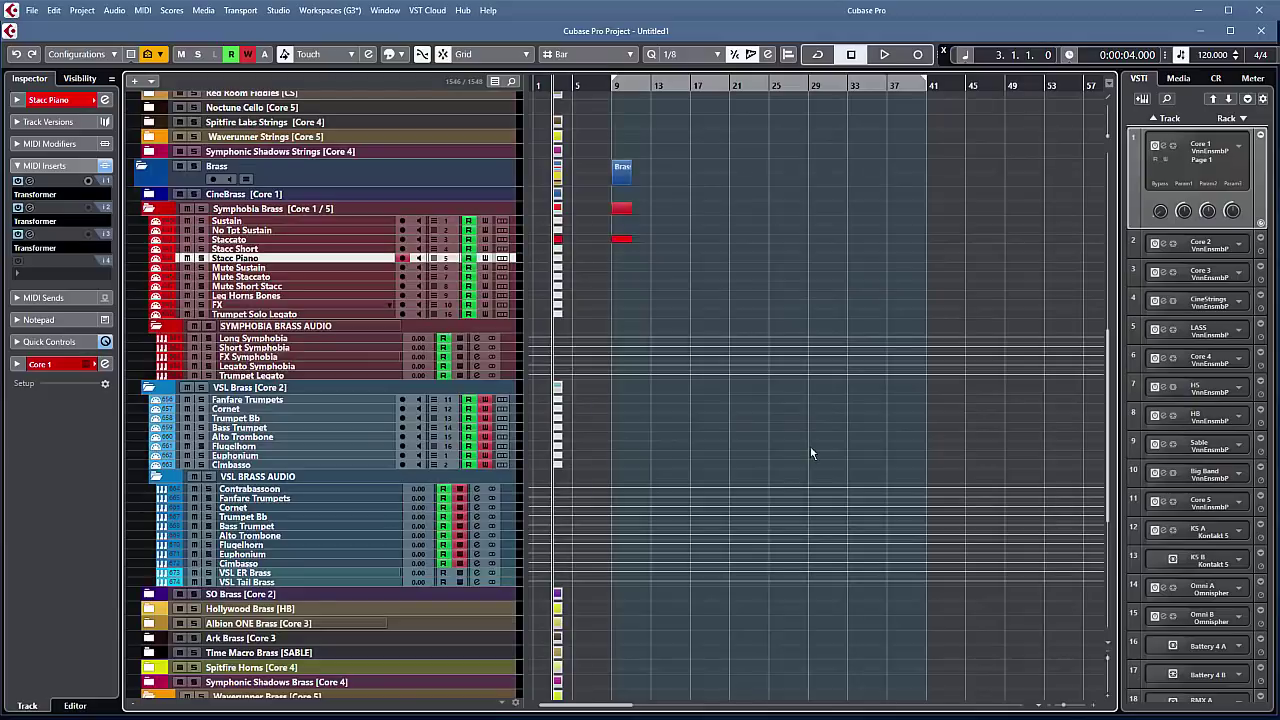
{"action": "scroll", "coordinate": [810, 453], "scroll_direction": "up", "scroll_amount": 5}
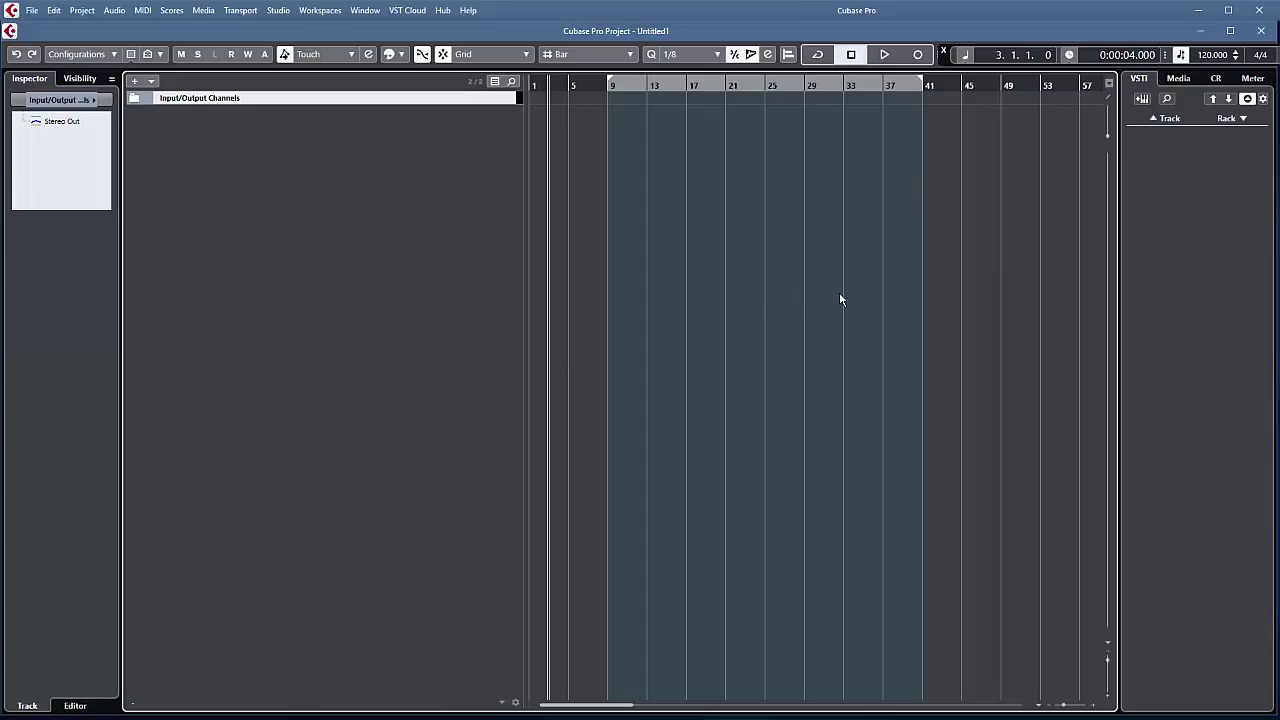
Step: Add VSL's Vienna Ensemble Pro as a rack instrument and create a MIDI track assigned to it
{"action": "left_click", "coordinate": [1244, 120]}
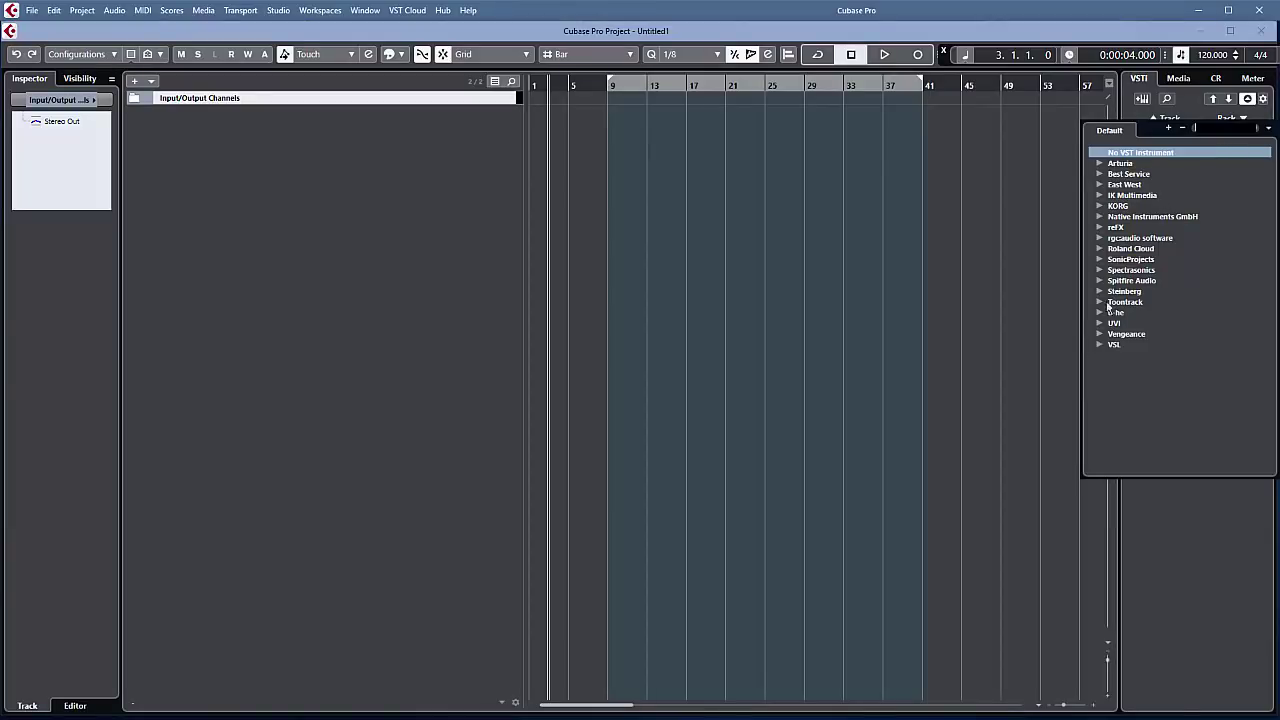
{"action": "left_click", "coordinate": [1099, 344]}
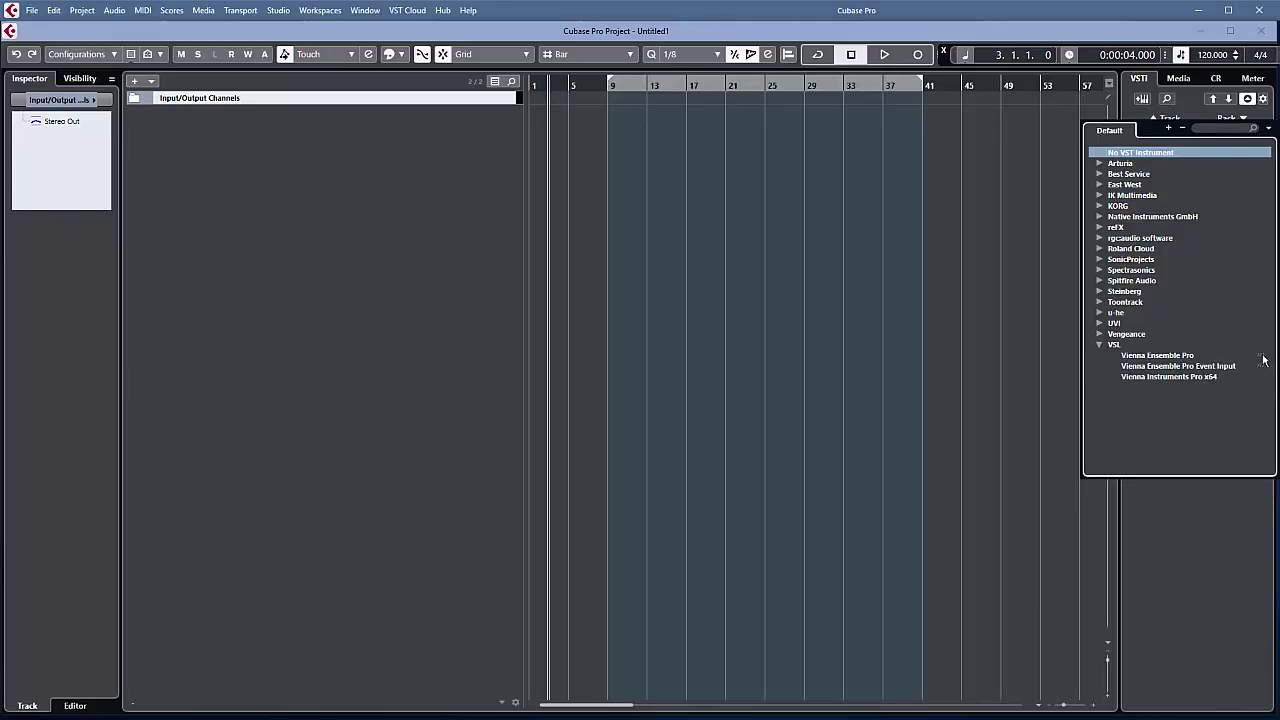
{"action": "left_click", "coordinate": [1188, 357]}
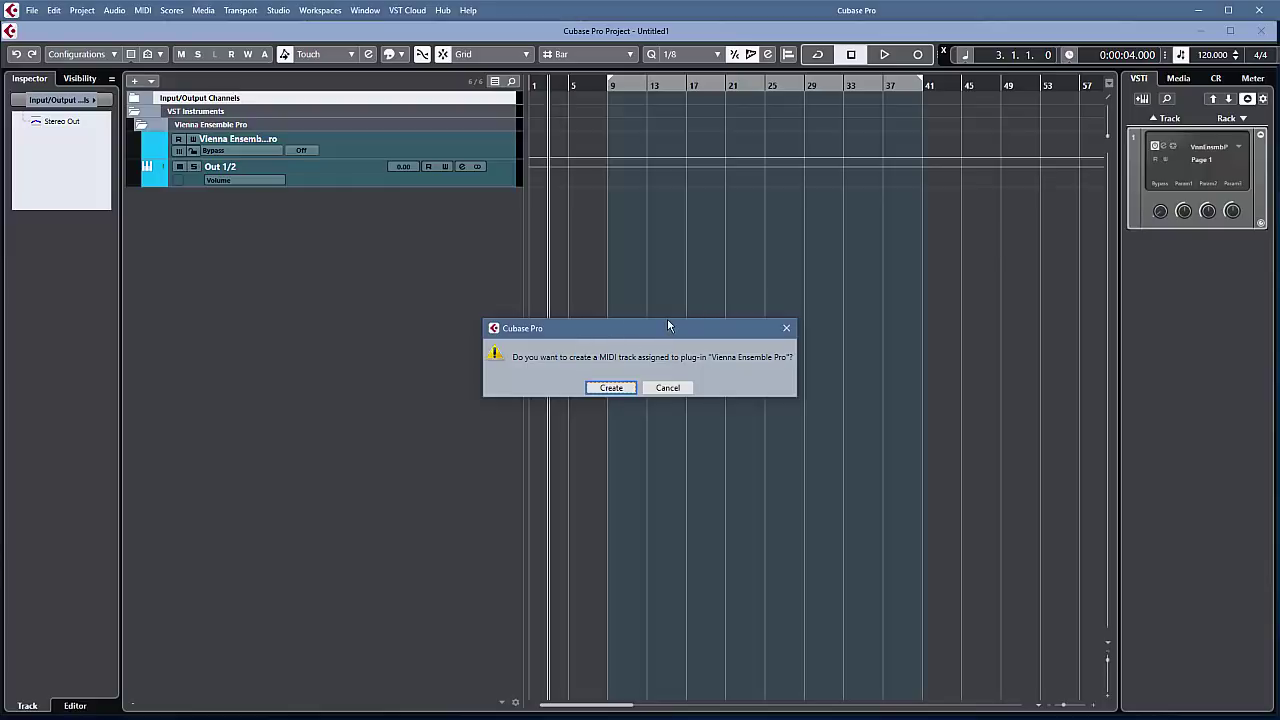
{"action": "left_click", "coordinate": [611, 387]}
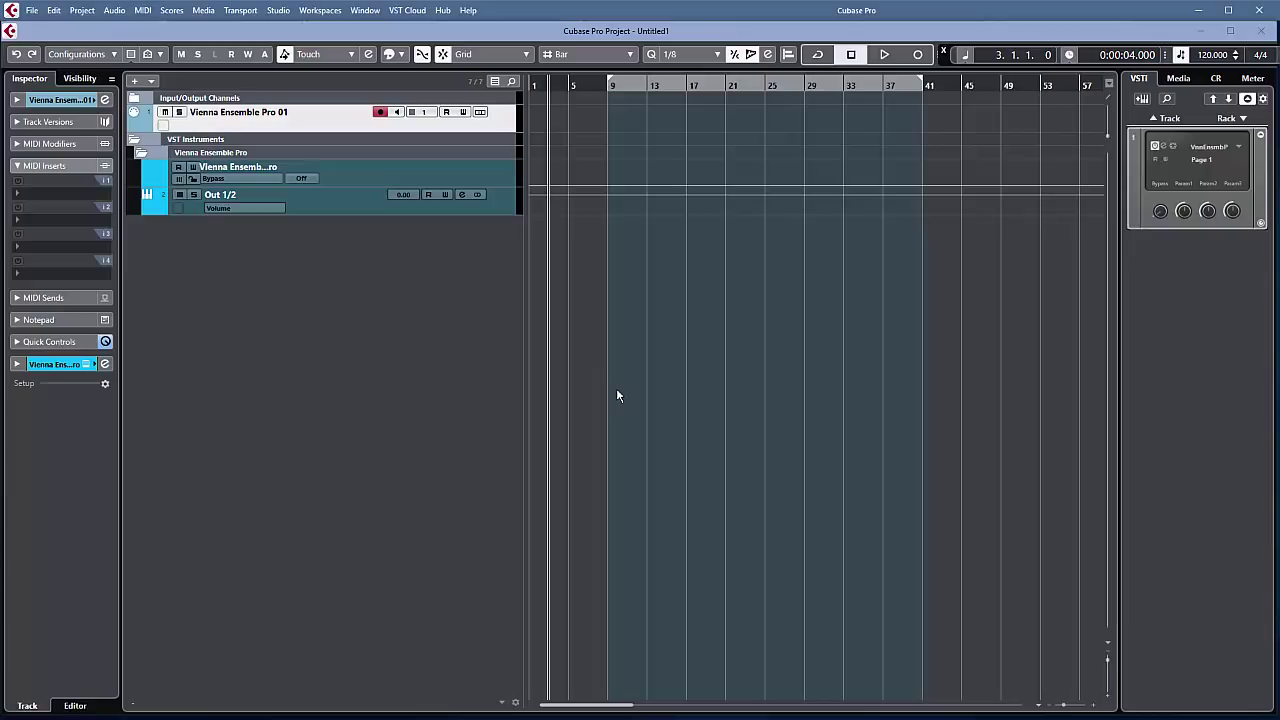
Step: Rename the Vienna Ensemble Pro rack instrument as Instance 1
{"action": "double_click", "coordinate": [1215, 147]}
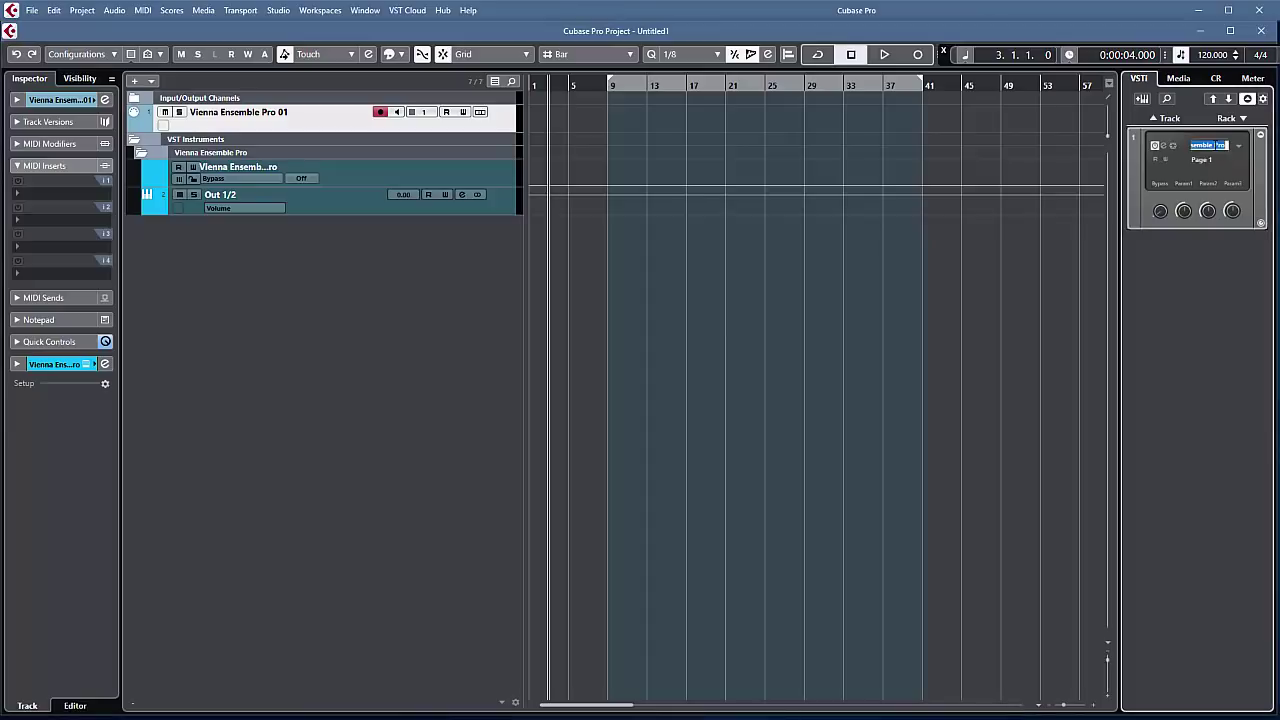
{"action": "type", "text": "Instance 1"}
{"action": "key", "text": "Return"}
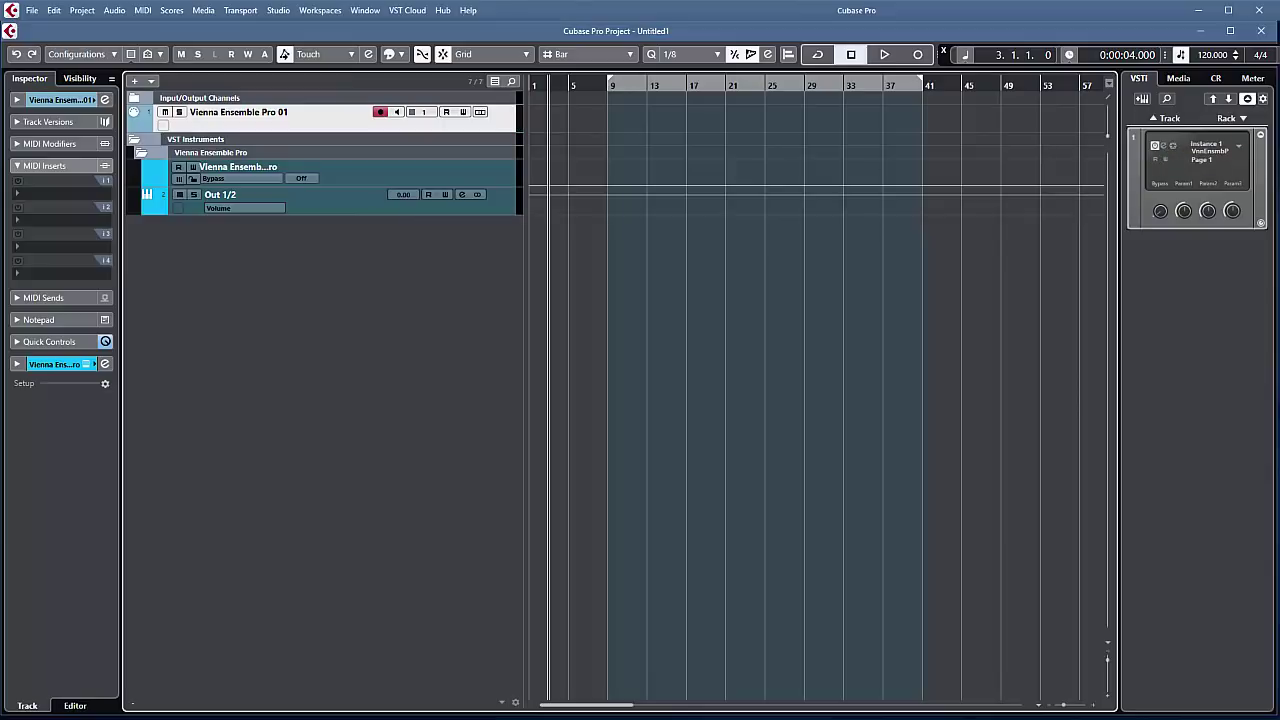
Step: Switch to Vienna Ensemble Pro Server, add a new instance and name it Instance 1
{"action": "key", "text": "alt+Tab"}
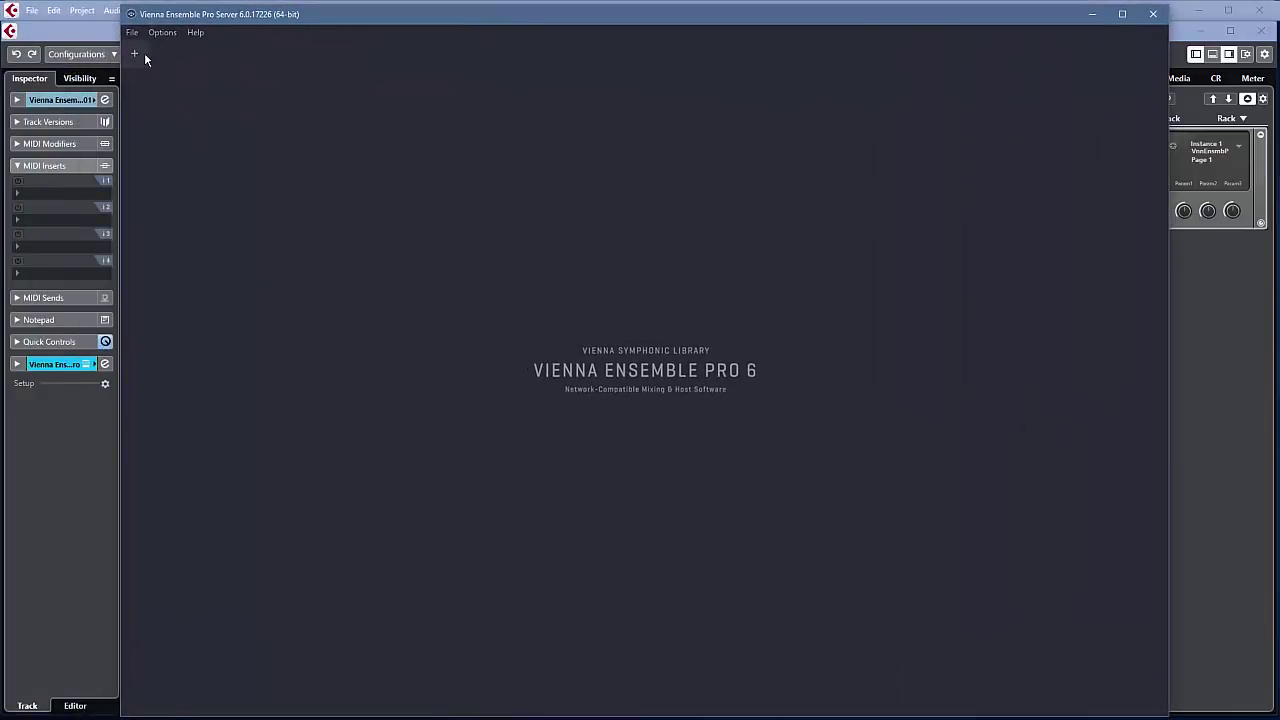
{"action": "left_click", "coordinate": [135, 54]}
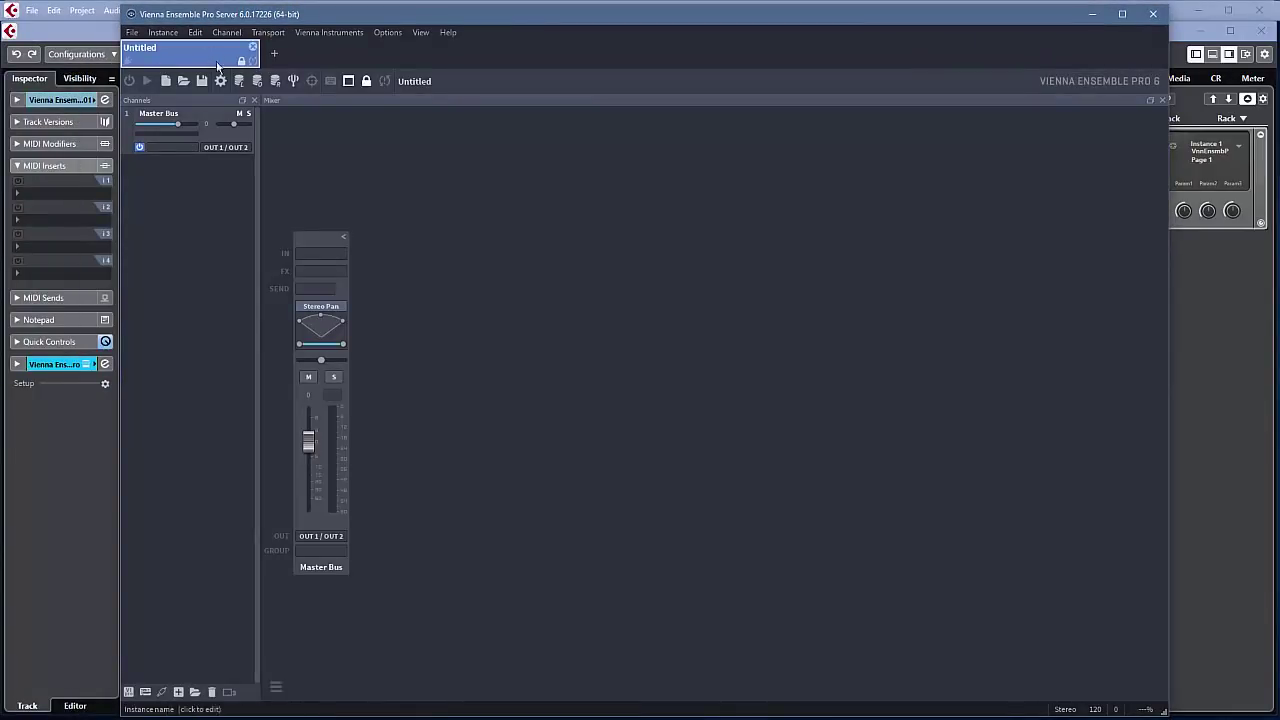
{"action": "left_click", "coordinate": [160, 50]}
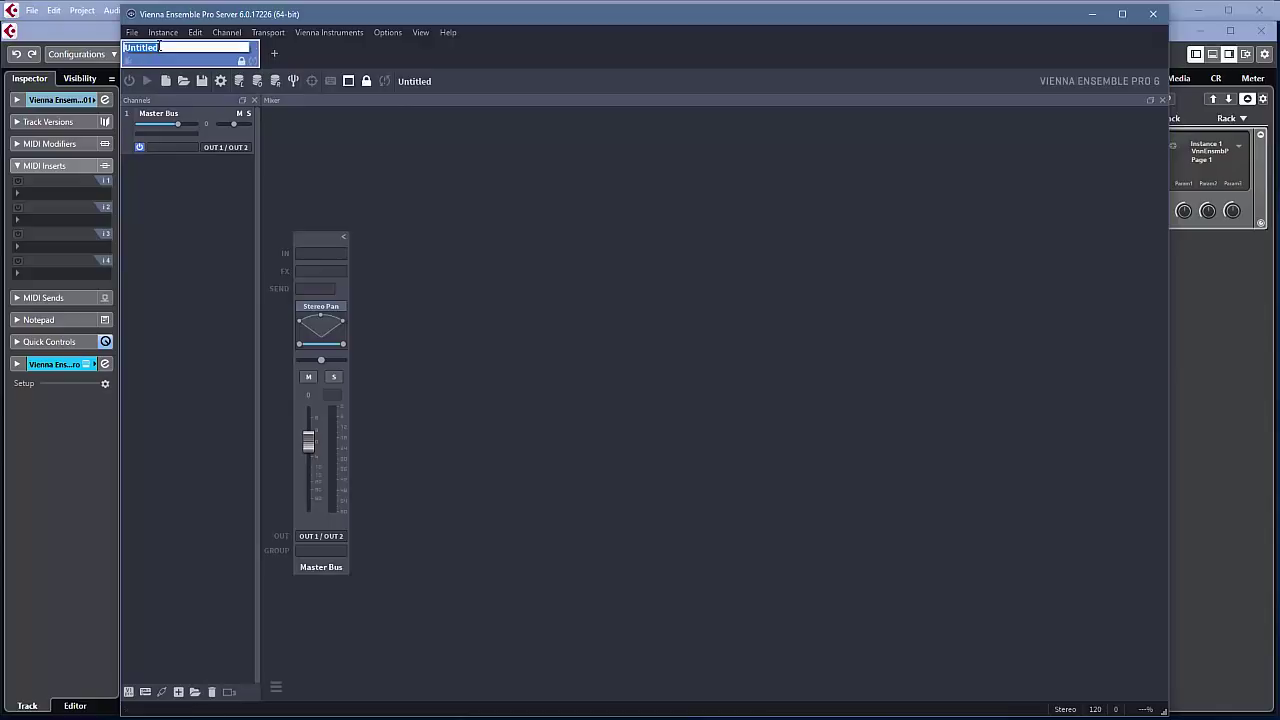
{"action": "type", "text": "Instance 1"}
{"action": "key", "text": "Return"}
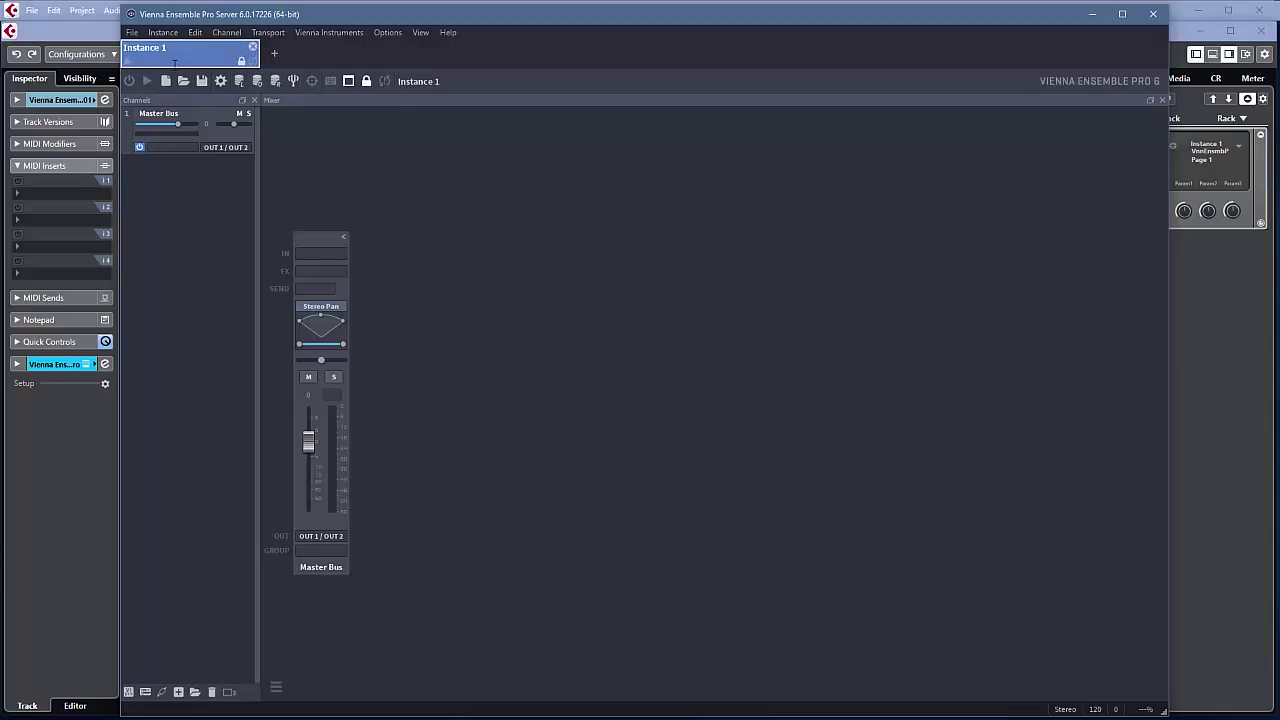
Step: Insert a Native Instruments Kontakt 5 stereo plugin channel below the Master Bus
{"action": "right_click", "coordinate": [173, 181]}
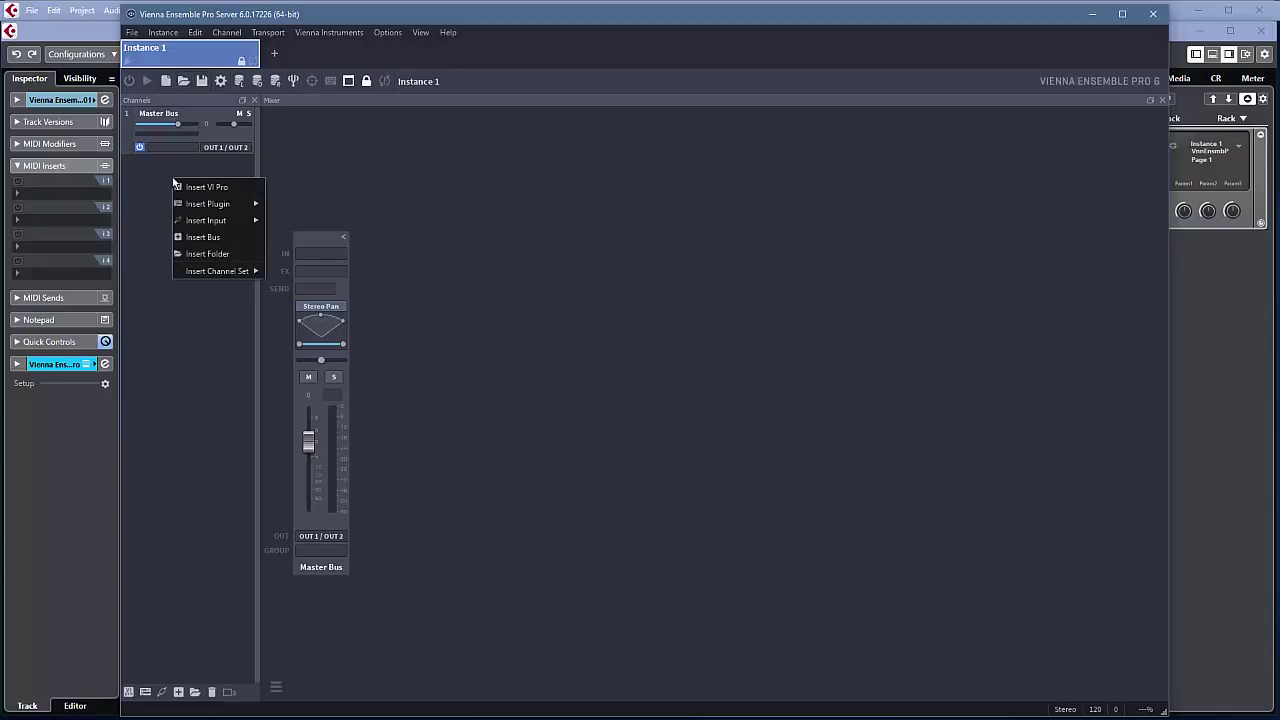
{"action": "mouse_move", "coordinate": [210, 204]}
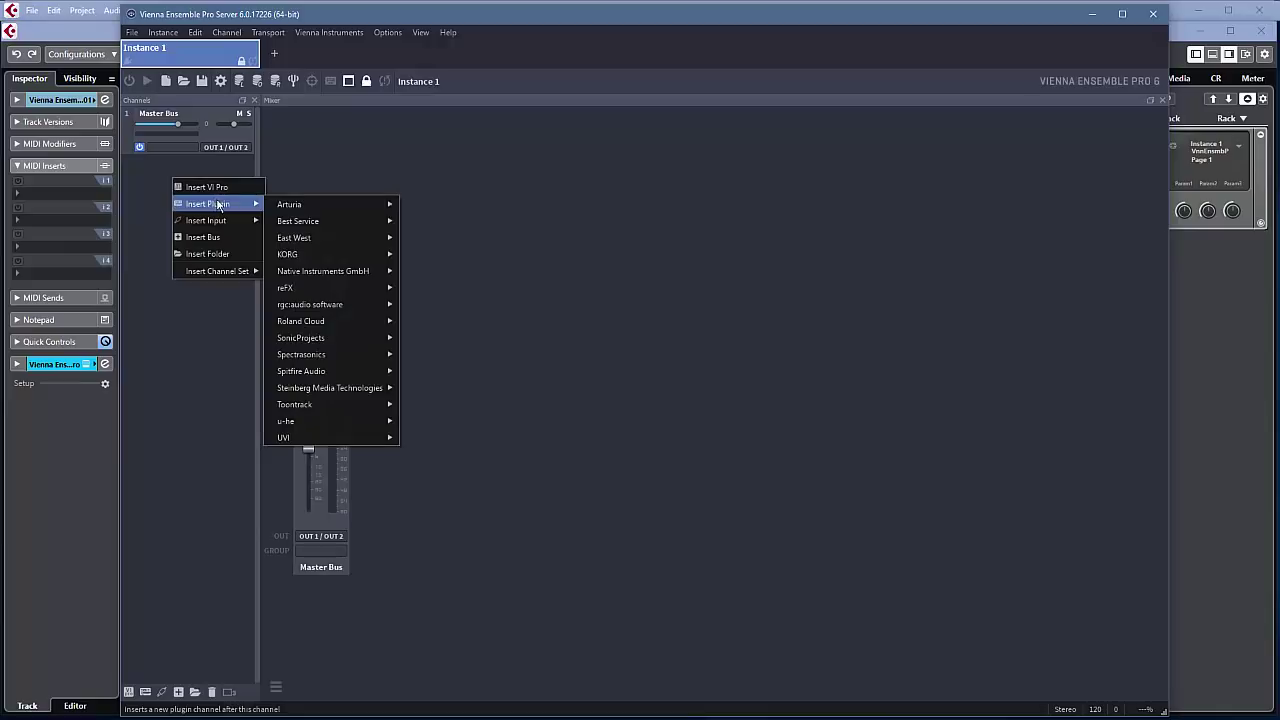
{"action": "mouse_move", "coordinate": [319, 279]}
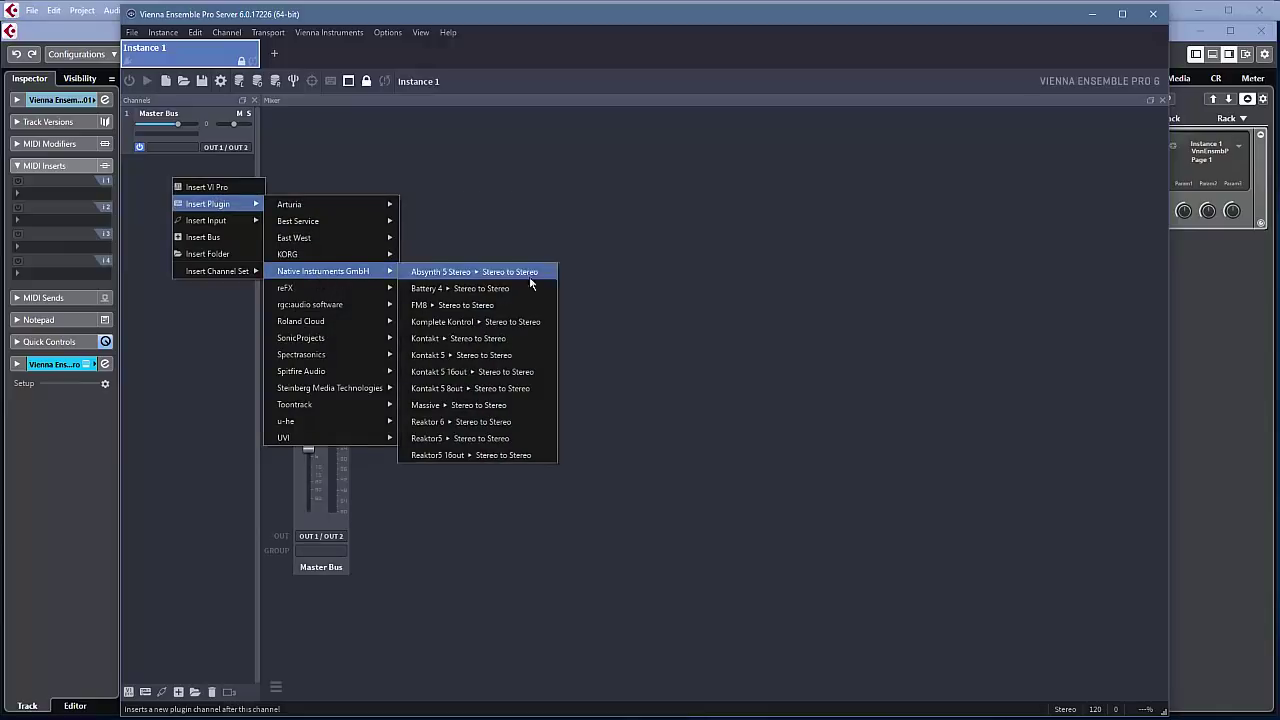
{"action": "left_click", "coordinate": [450, 355]}
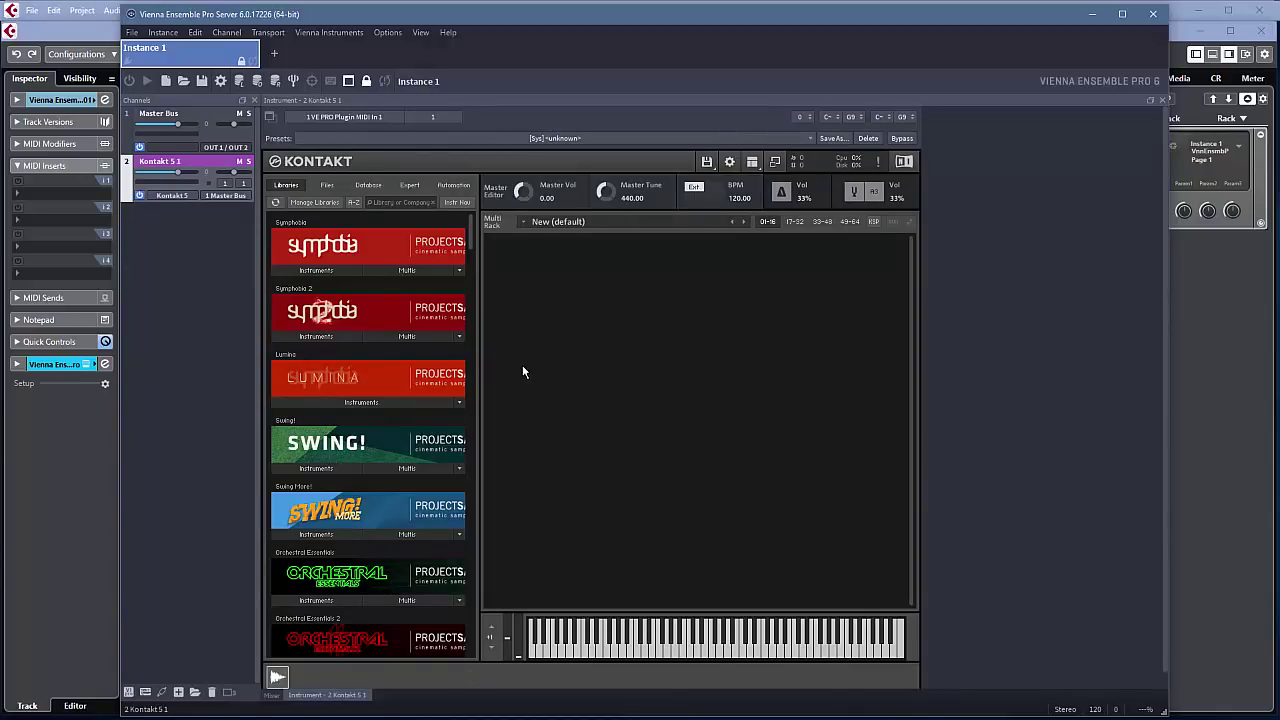
Step: Examine the Kontakt channel's MIDI input ports and the connection settings in the server's instance preferences
{"action": "left_click", "coordinate": [224, 186]}
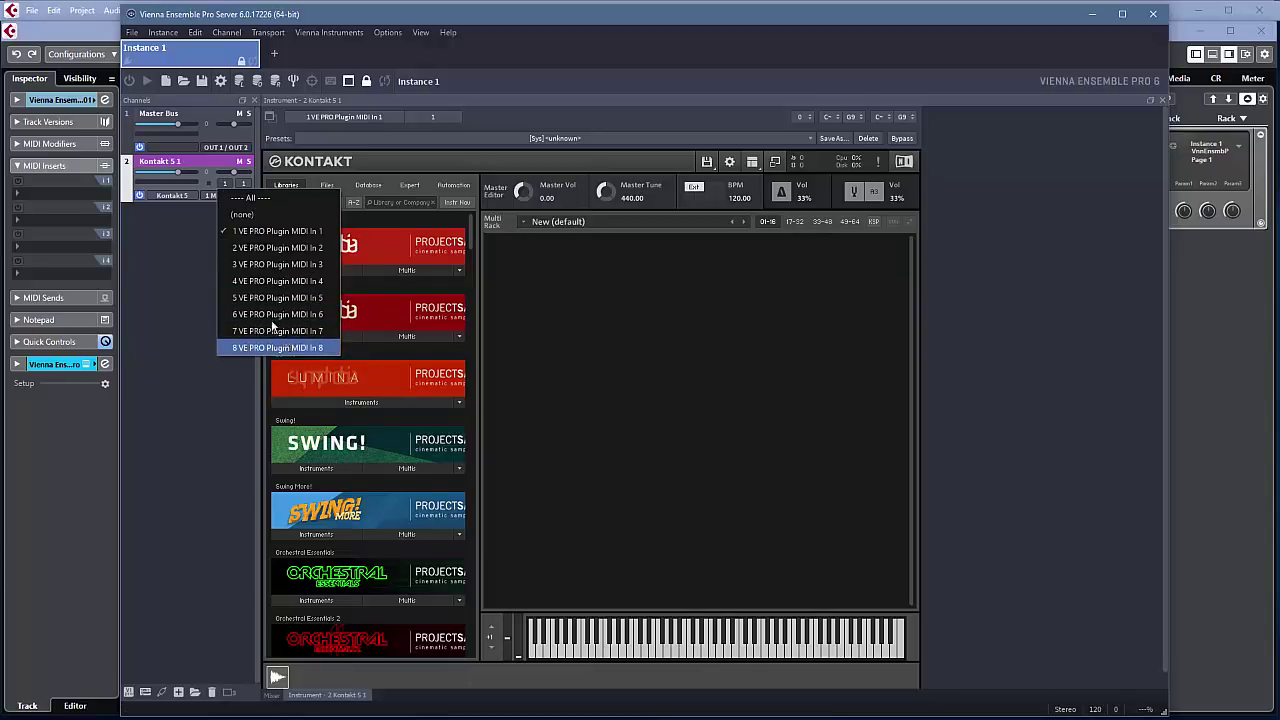
{"action": "left_click", "coordinate": [179, 235]}
{"action": "left_click", "coordinate": [396, 33]}
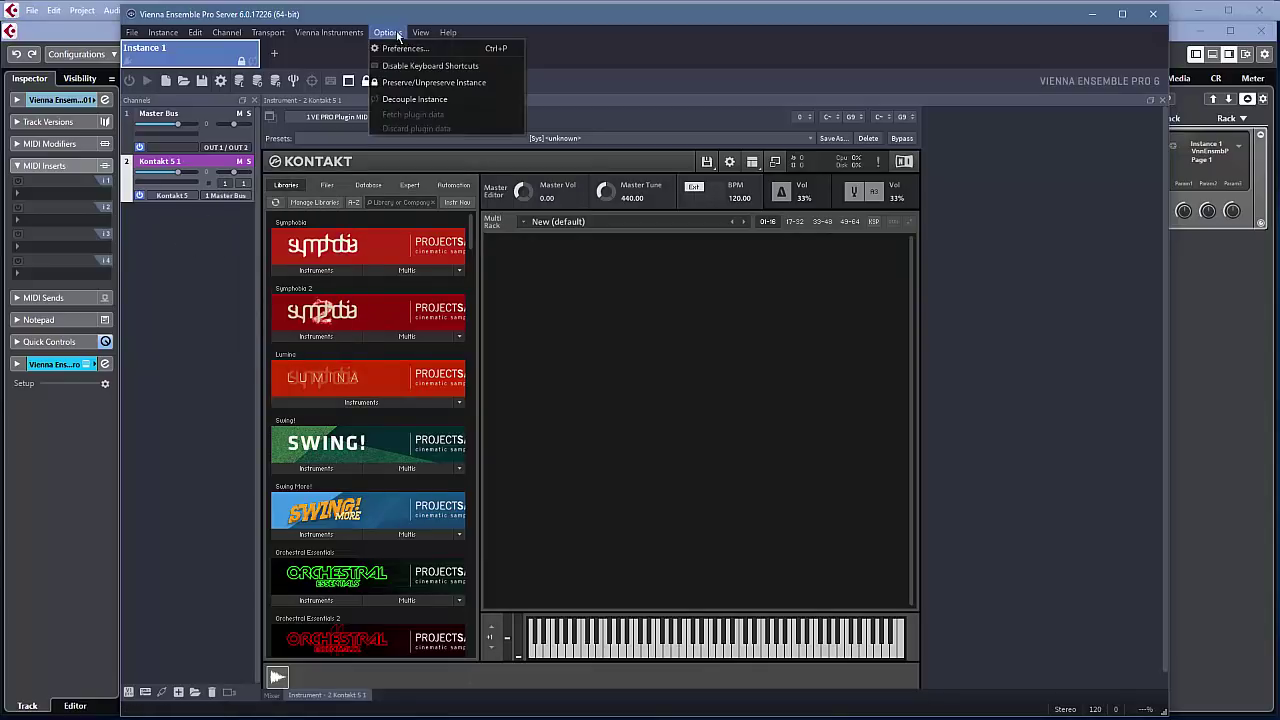
{"action": "left_click", "coordinate": [398, 44]}
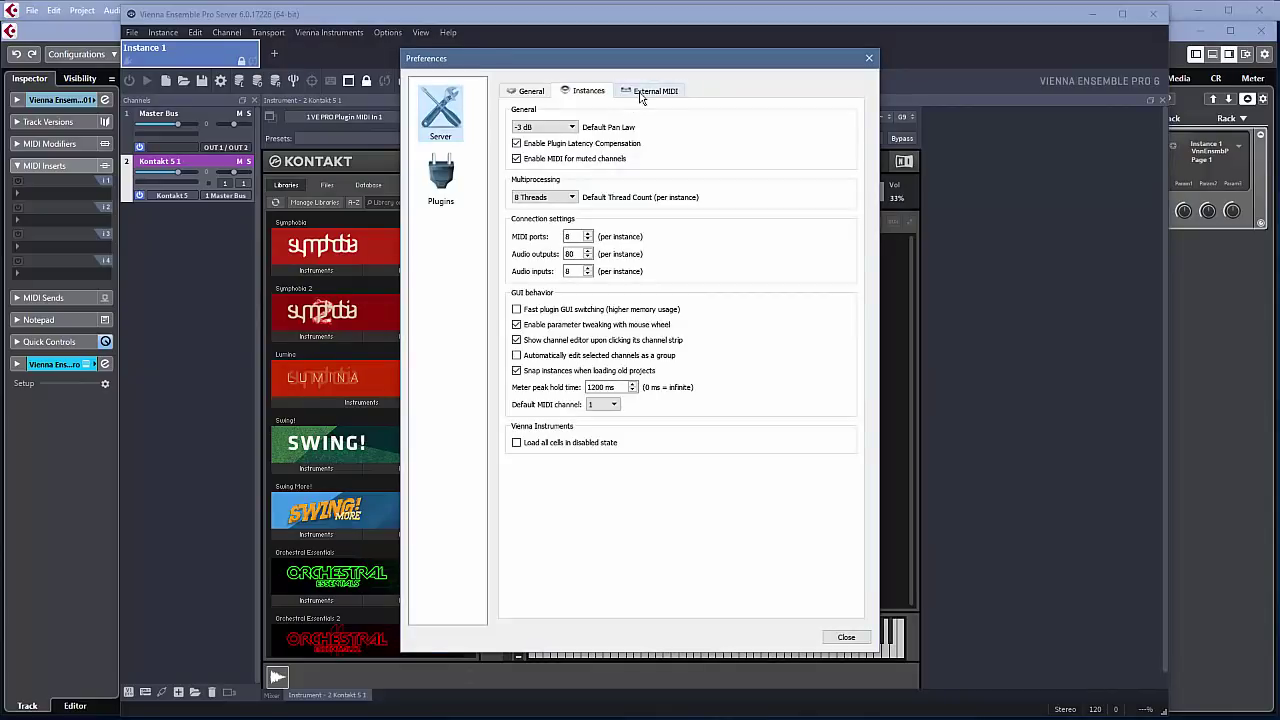
{"action": "left_click", "coordinate": [535, 96]}
{"action": "left_click", "coordinate": [577, 93]}
{"action": "left_click", "coordinate": [846, 638]}
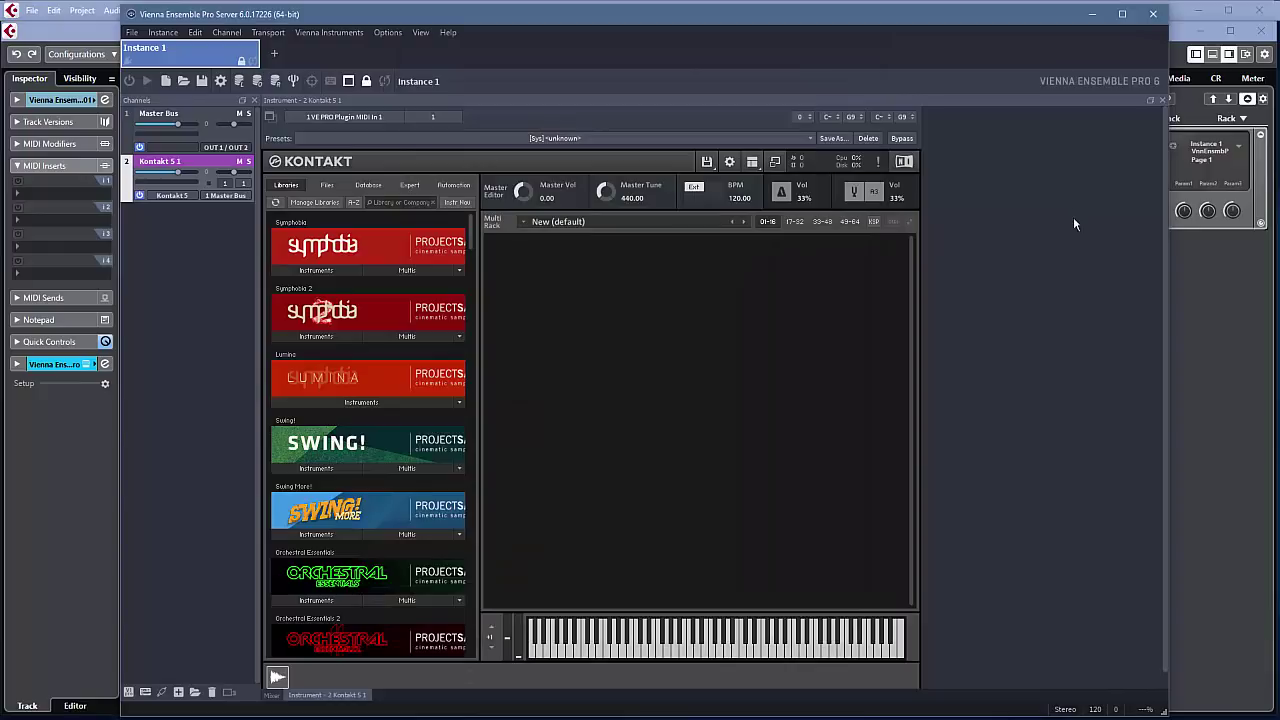
Step: Set the Kontakt channel to receive on all MIDI channels, leaving its port at VE PRO Plugin MIDI In 1
{"action": "left_click", "coordinate": [226, 184]}
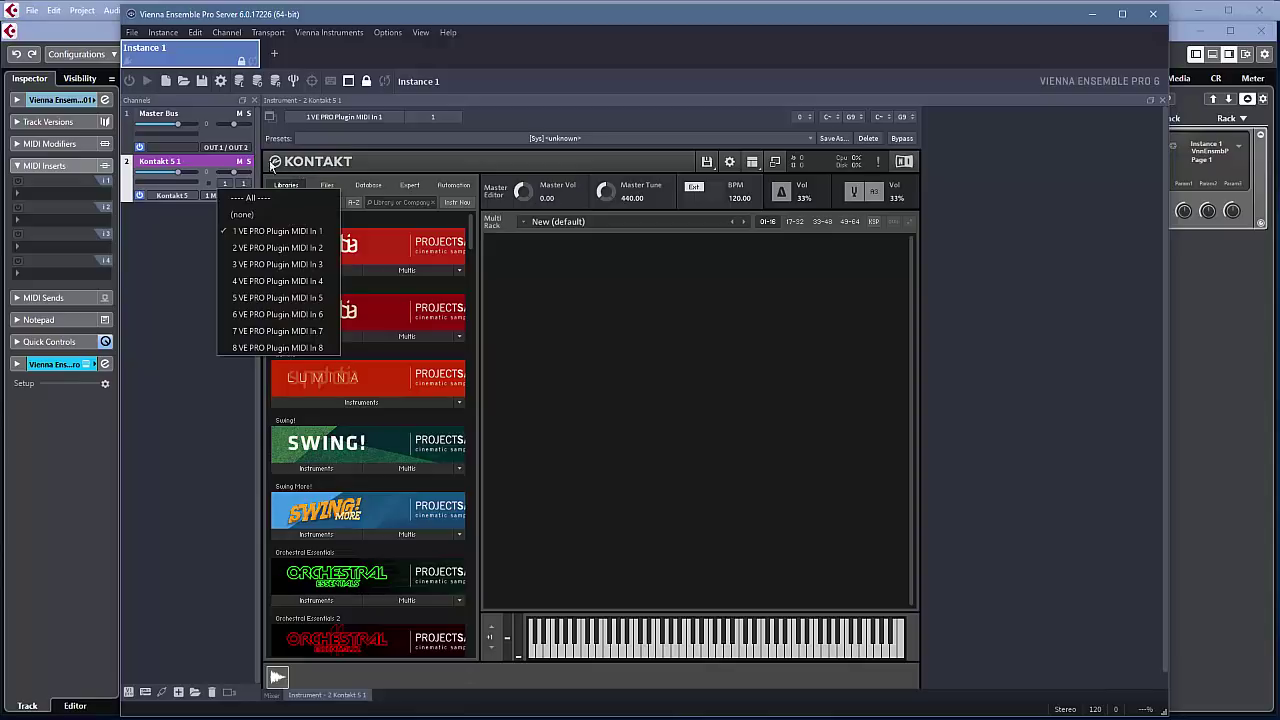
{"action": "left_click", "coordinate": [242, 184]}
{"action": "left_click", "coordinate": [242, 184]}
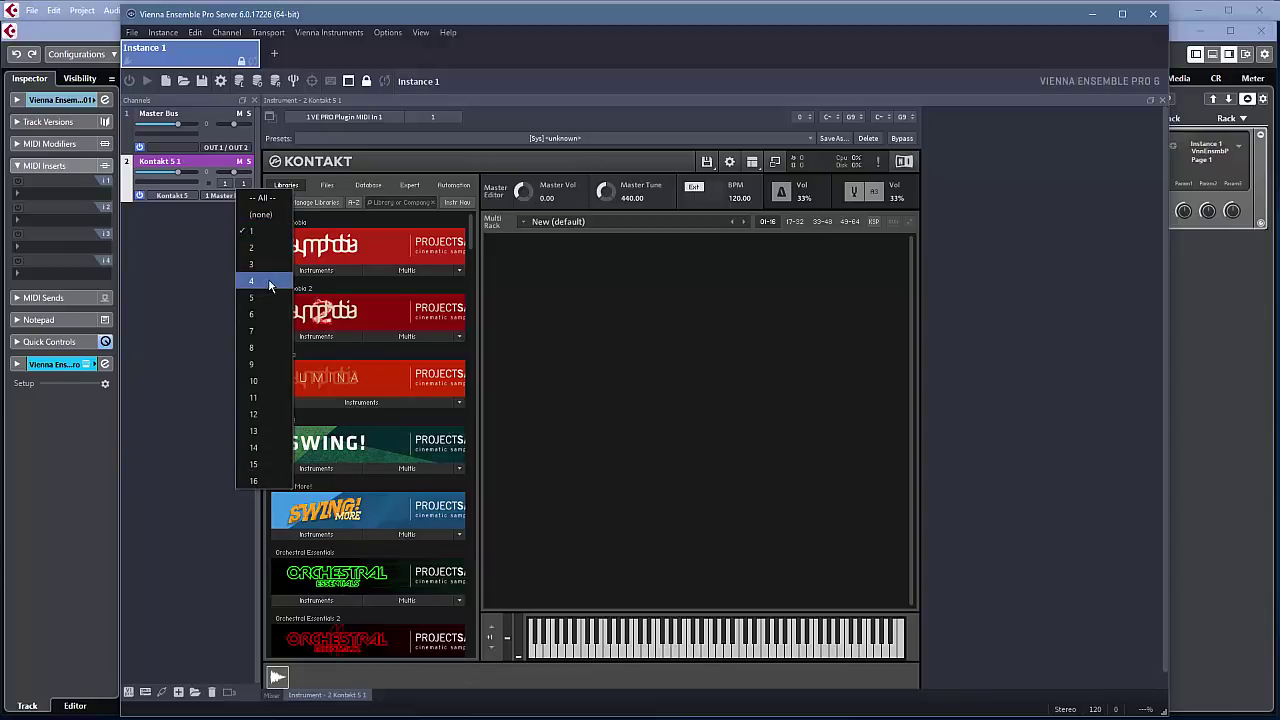
{"action": "left_click", "coordinate": [262, 197]}
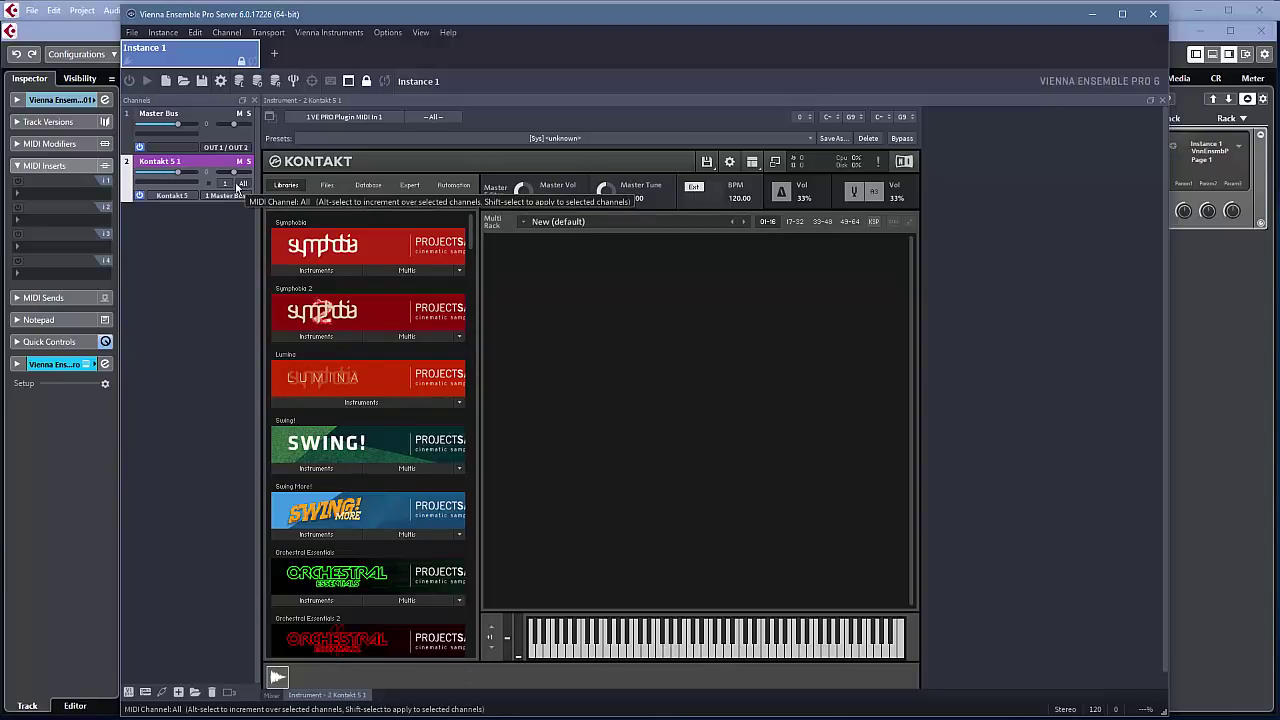
Step: Load the Symphobia patch 3 Brass Ensemble Short Notes in Kontakt, in place of 2 Brass Ensemble Long Notes
{"action": "left_click", "coordinate": [328, 272]}
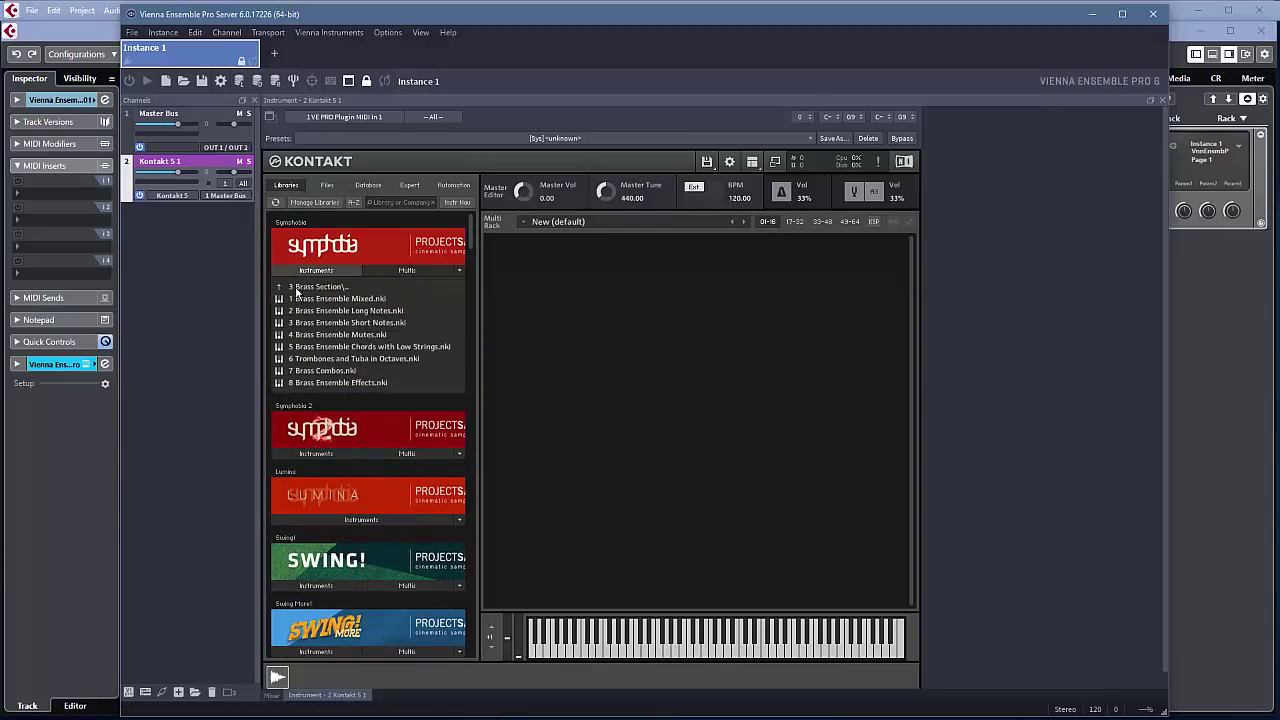
{"action": "double_click", "coordinate": [346, 312]}
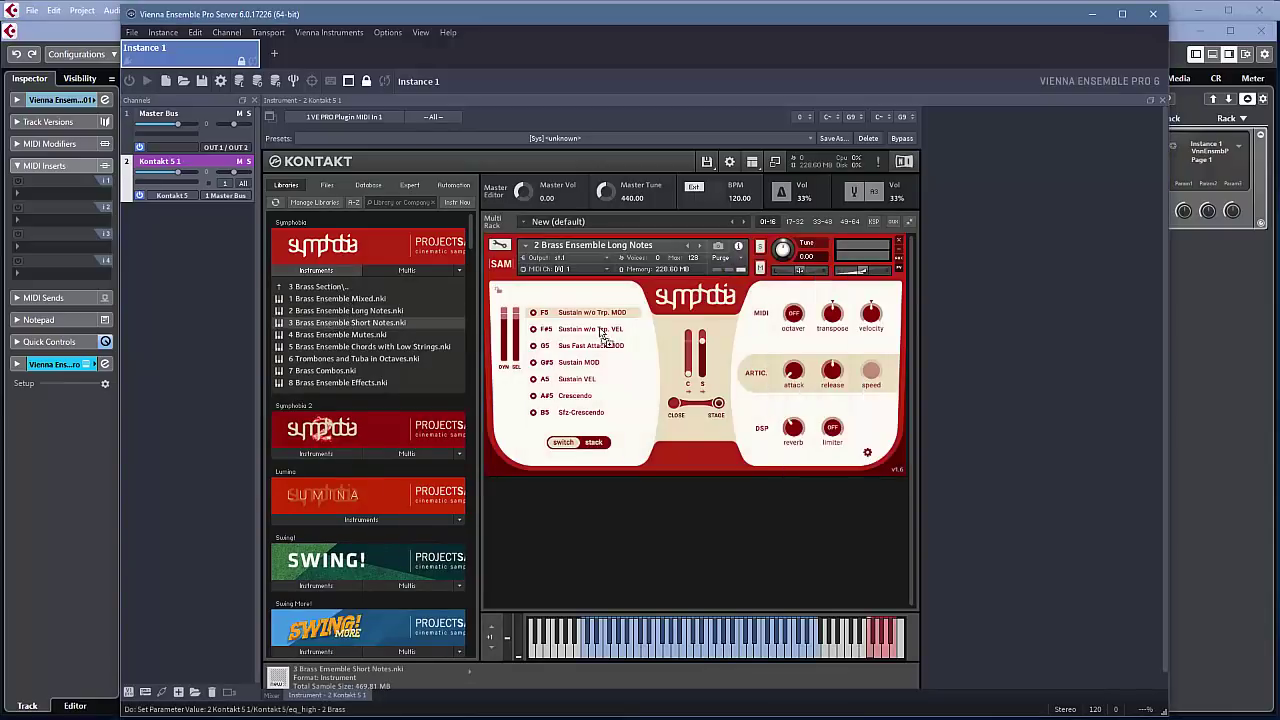
{"action": "double_click", "coordinate": [332, 323]}
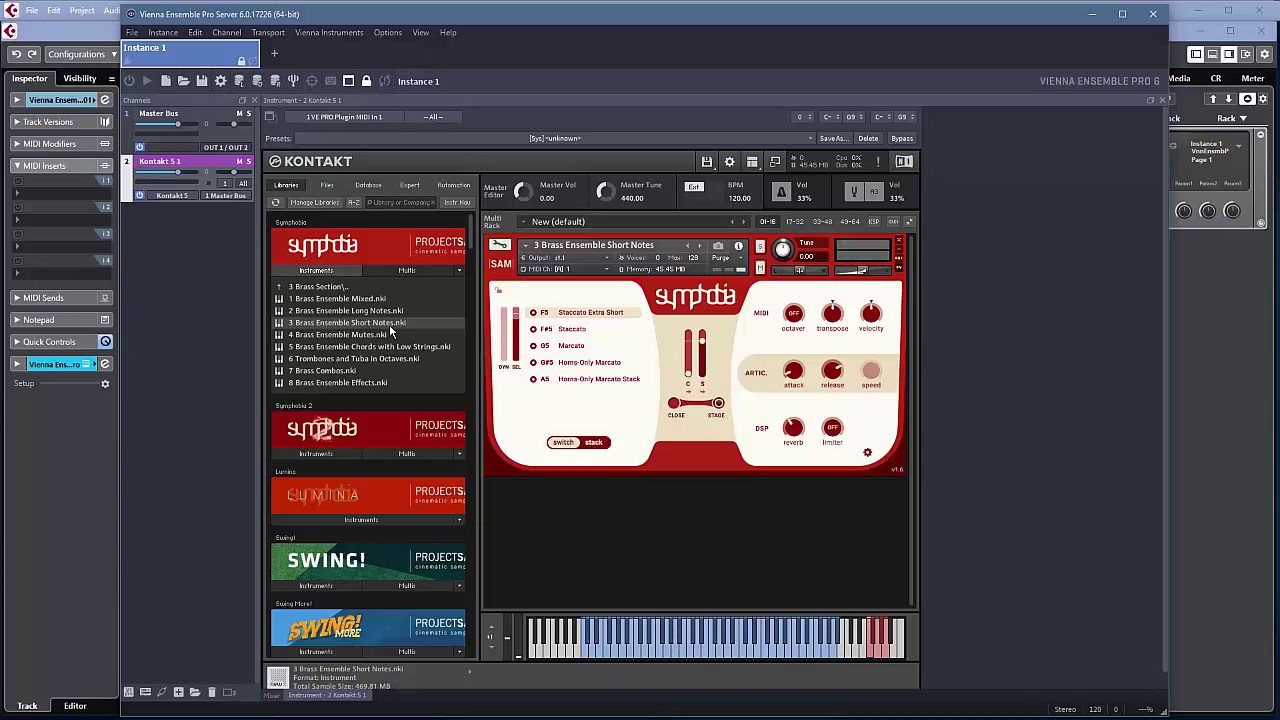
Step: Add the patch 3 String Ensemble Short Notes from Symphobia's String Section below the brass patch
{"action": "left_click", "coordinate": [325, 288]}
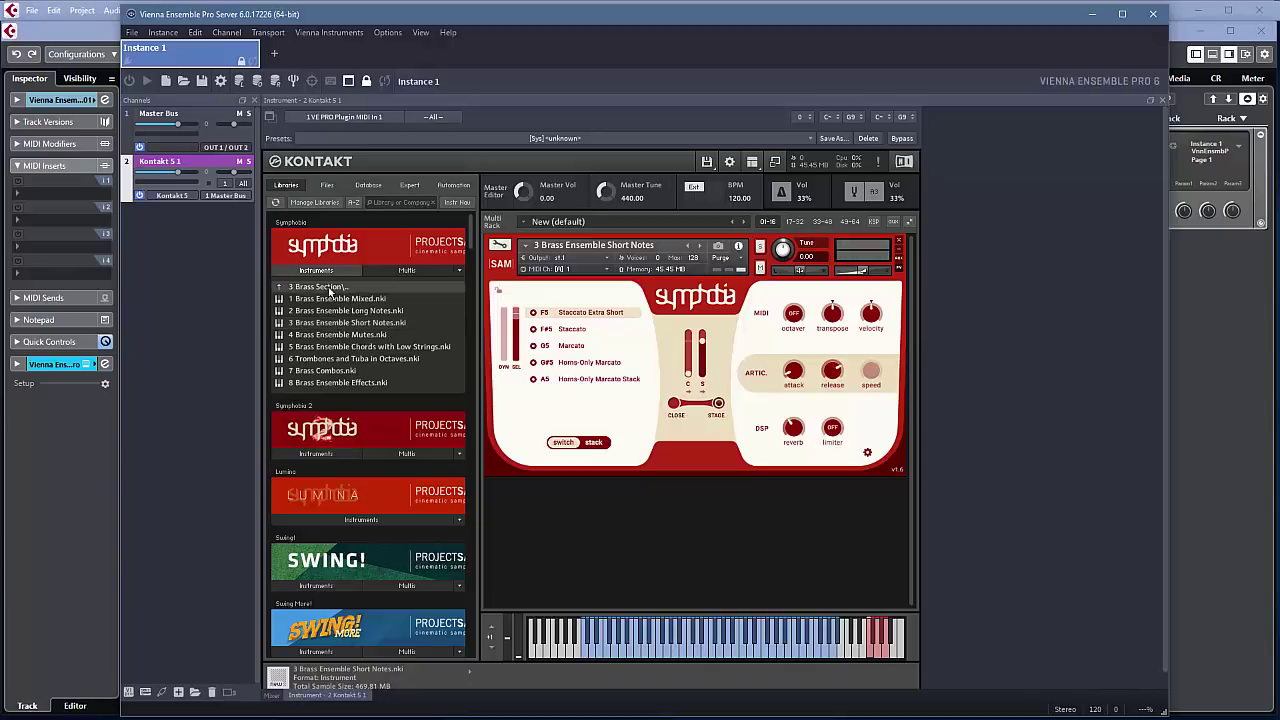
{"action": "left_click", "coordinate": [333, 300]}
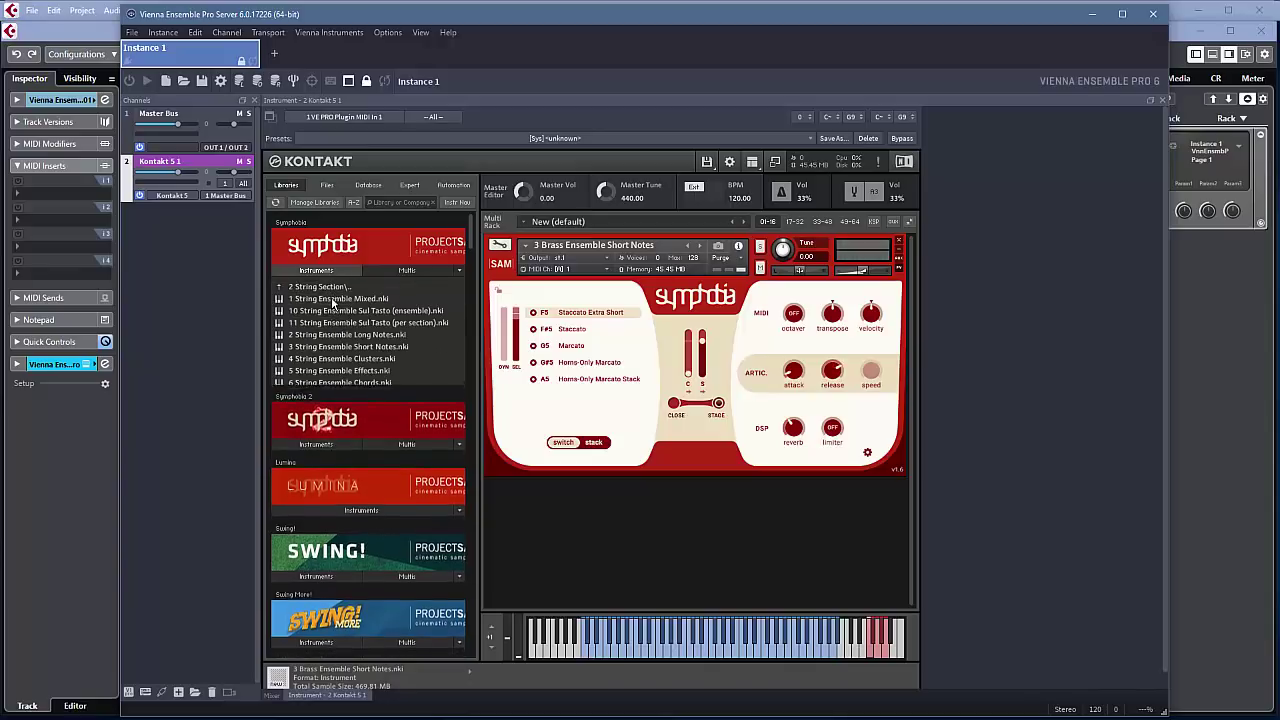
{"action": "left_click", "coordinate": [371, 347]}
{"action": "double_click", "coordinate": [371, 347]}
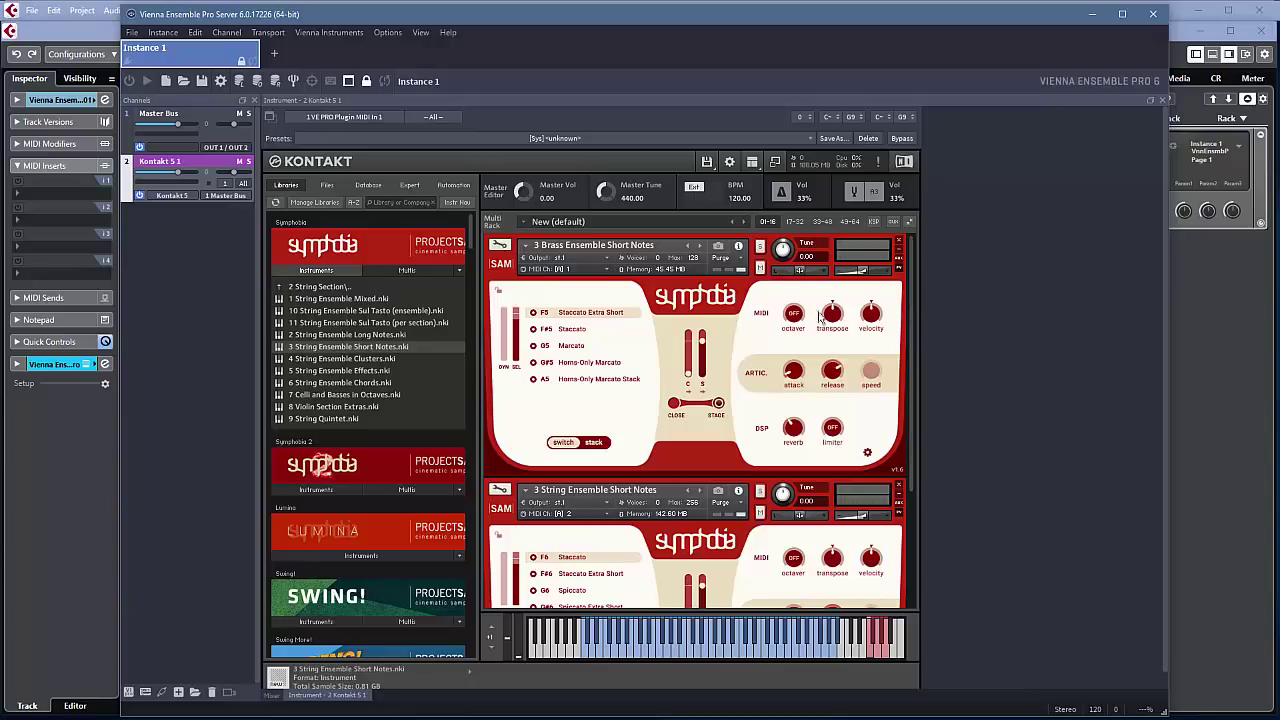
Step: Show Kontakt's output section and route the String Ensemble Short Notes patch to output st.2
{"action": "left_click", "coordinate": [753, 167]}
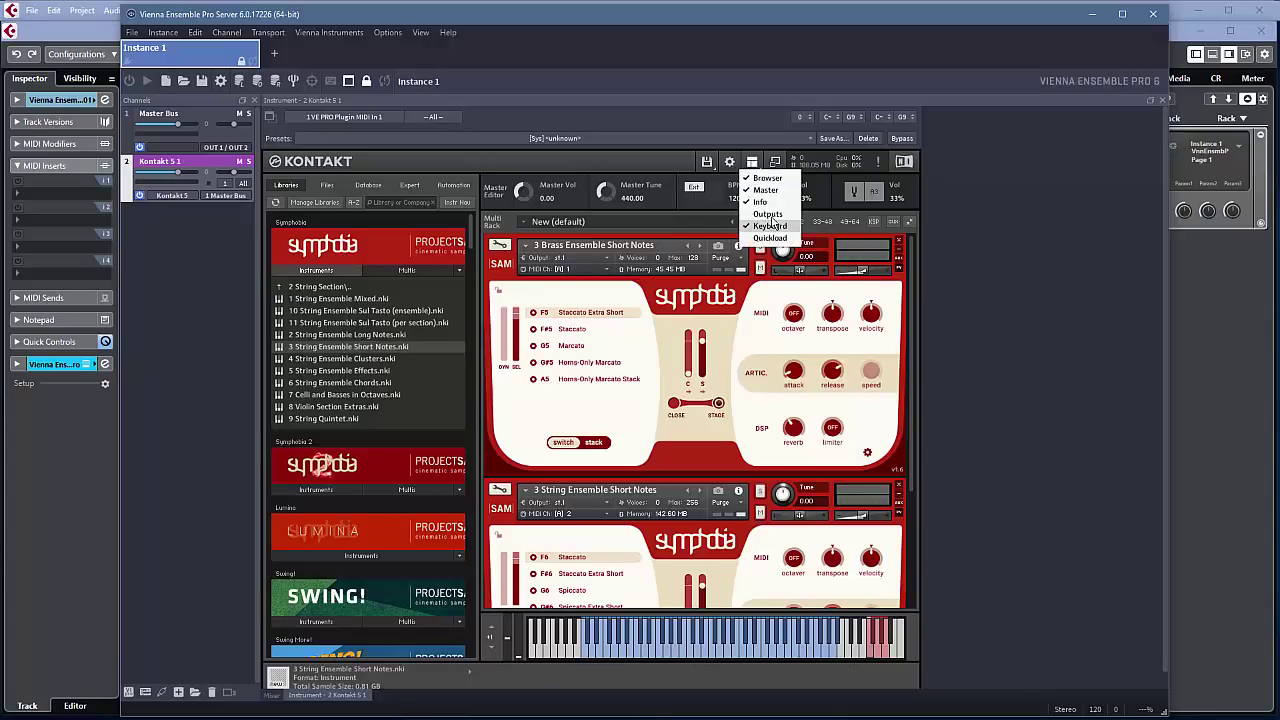
{"action": "left_click", "coordinate": [769, 214]}
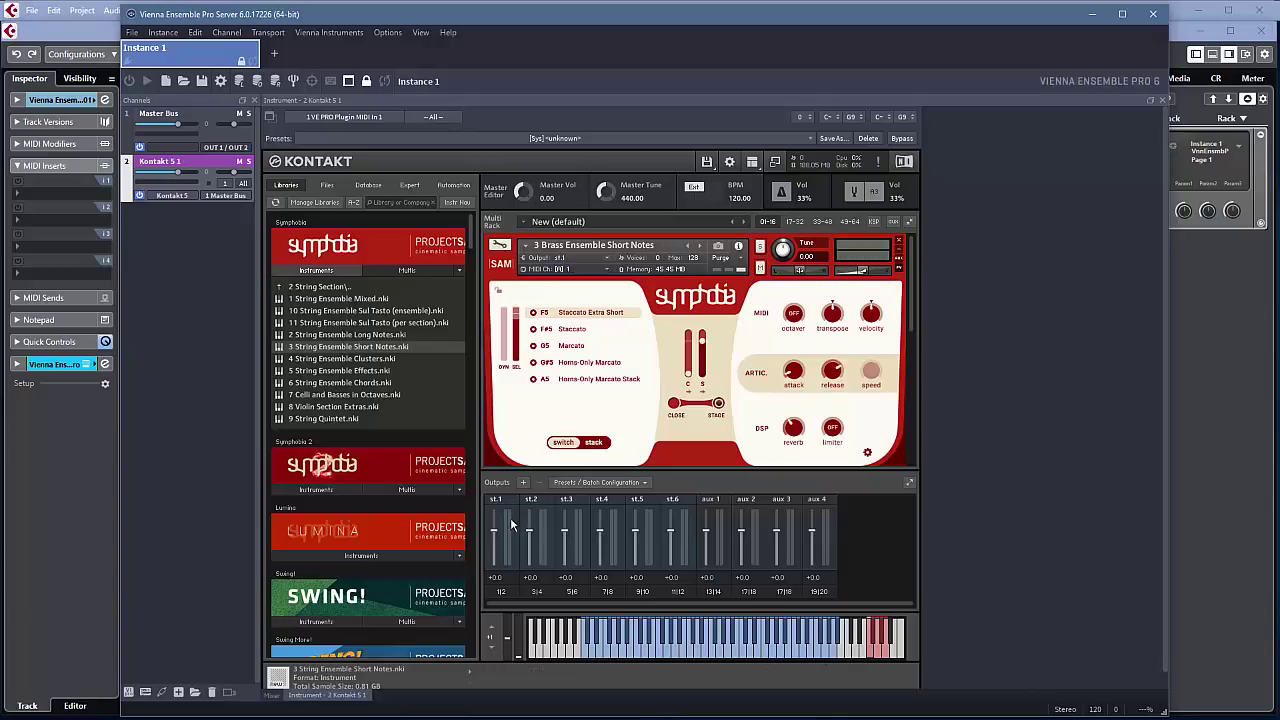
{"action": "left_click_drag", "start_coordinate": [913, 291], "coordinate": [920, 382]}
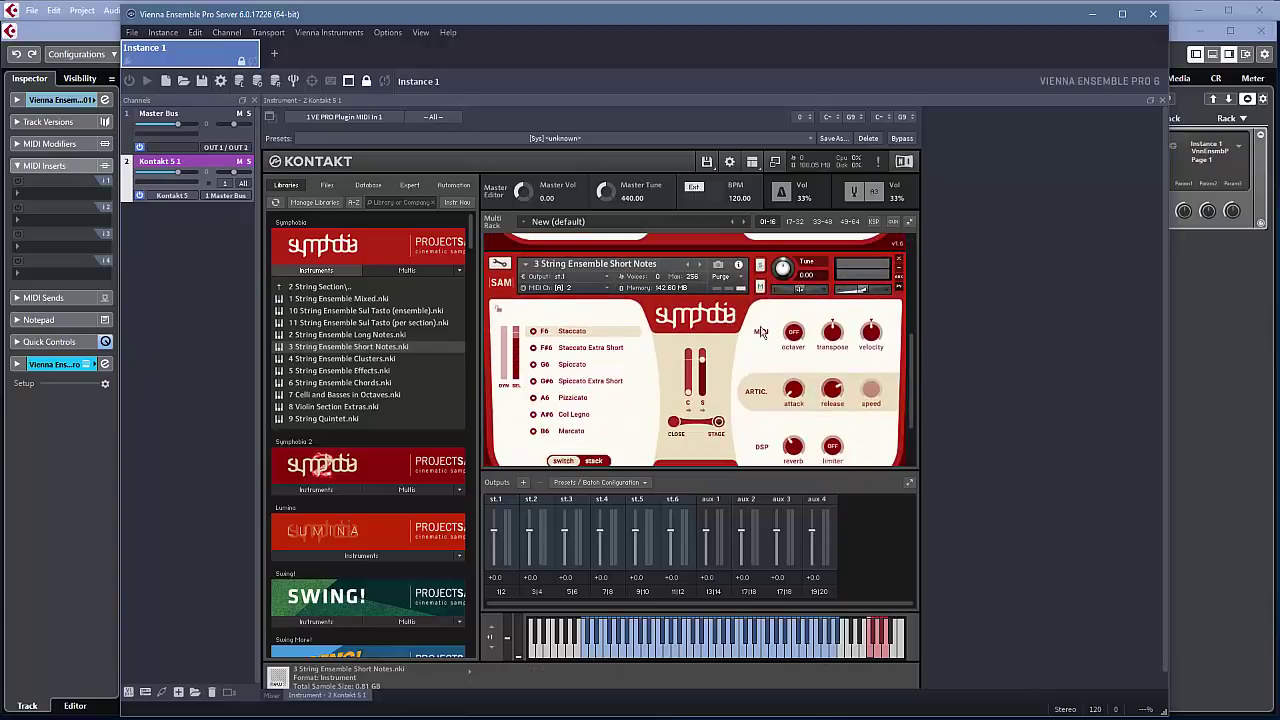
{"action": "left_click", "coordinate": [607, 281]}
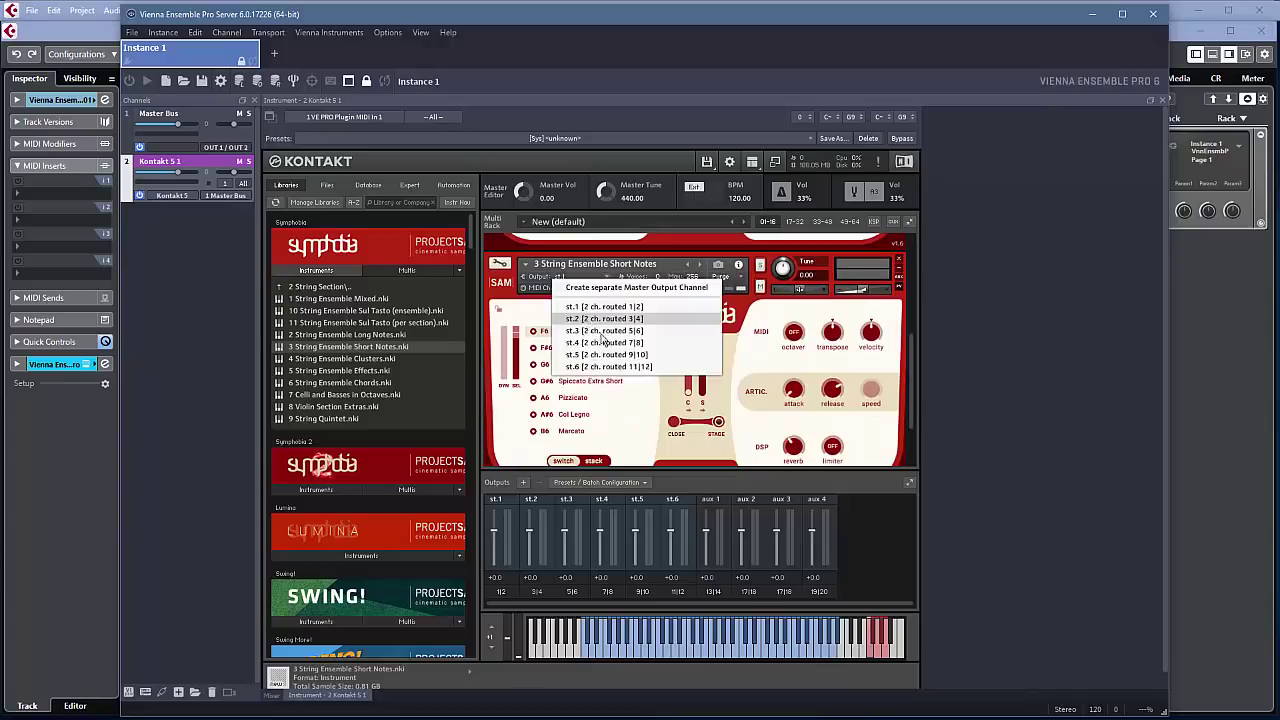
{"action": "left_click", "coordinate": [595, 319]}
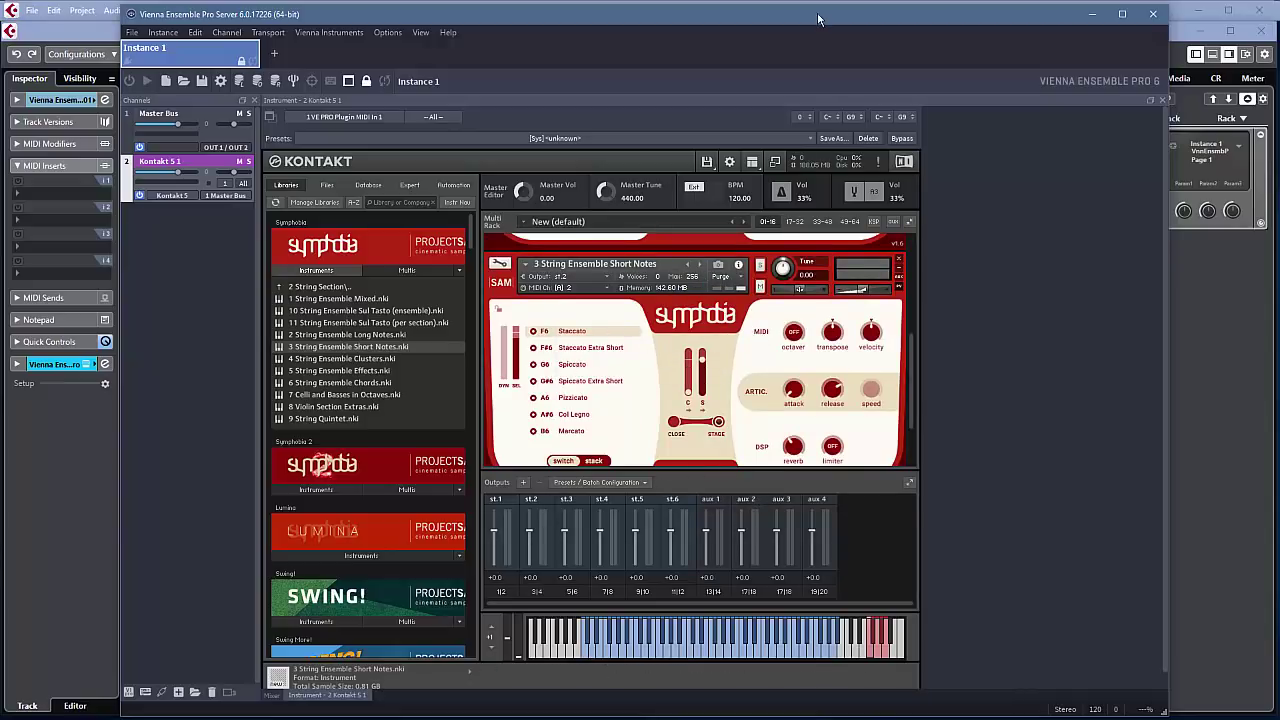
Step: Switch back to Cubase and add 15 MIDI tracks below the Vienna Ensemble Pro 01 track, with the name Instance 1 ch 2
{"action": "left_click_drag", "start_coordinate": [818, 18], "coordinate": [0, 33]}
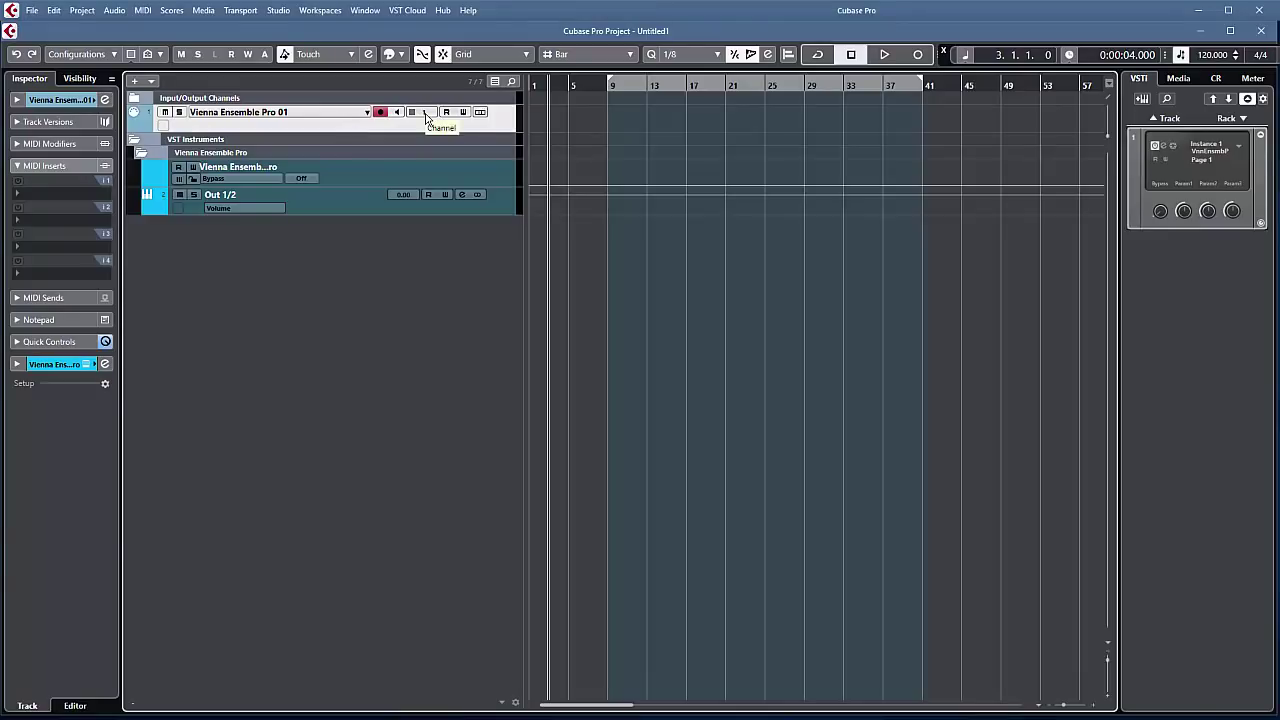
{"action": "left_click", "coordinate": [55, 100]}
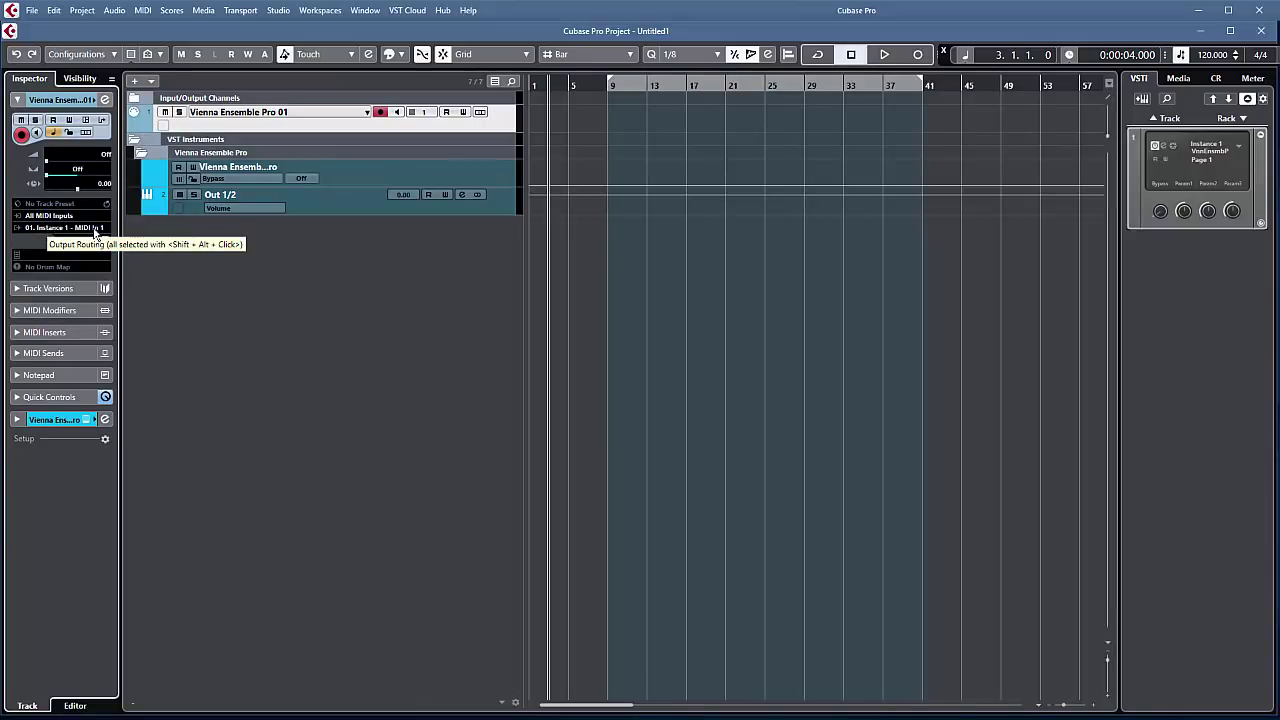
{"action": "right_click", "coordinate": [341, 126]}
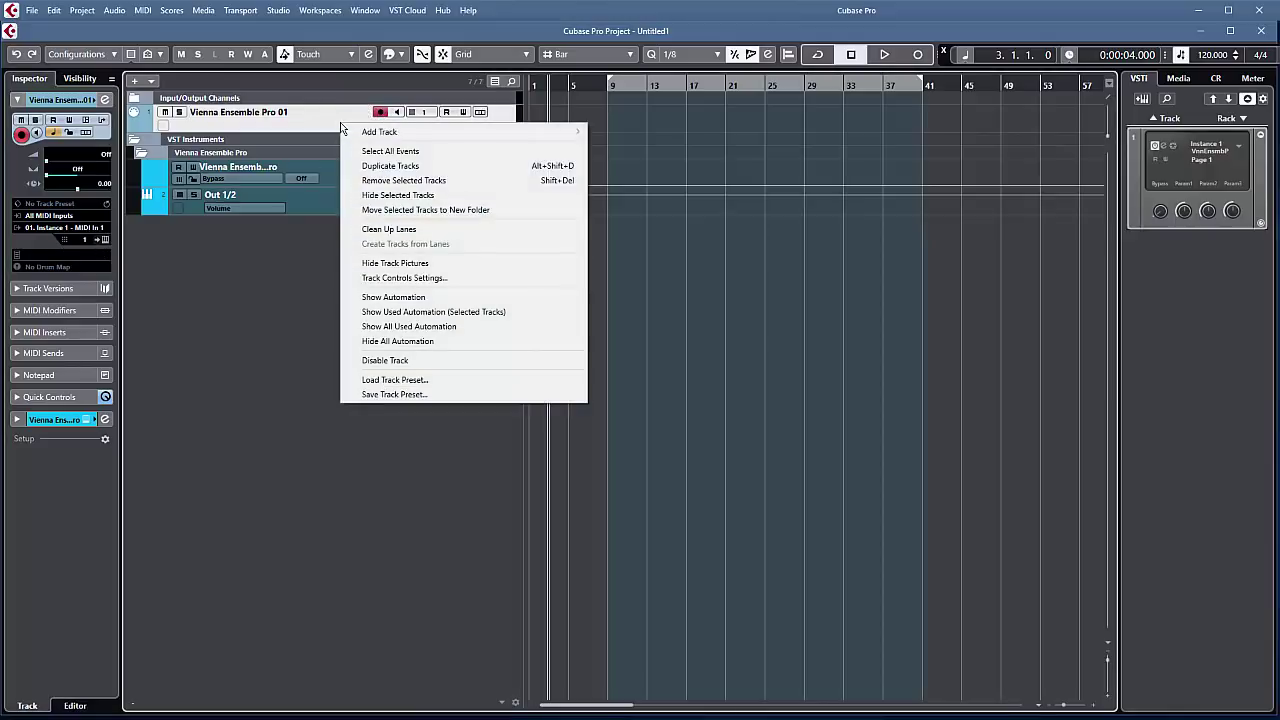
{"action": "mouse_move", "coordinate": [422, 134]}
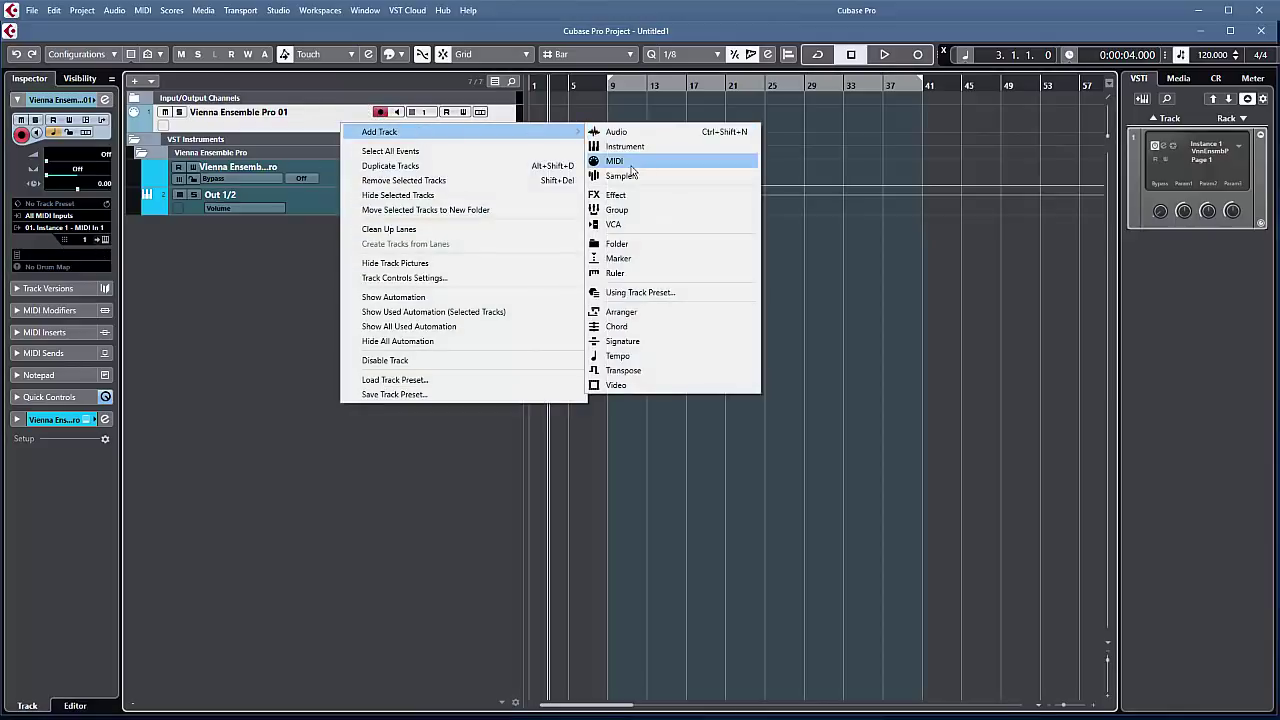
{"action": "left_click", "coordinate": [623, 161]}
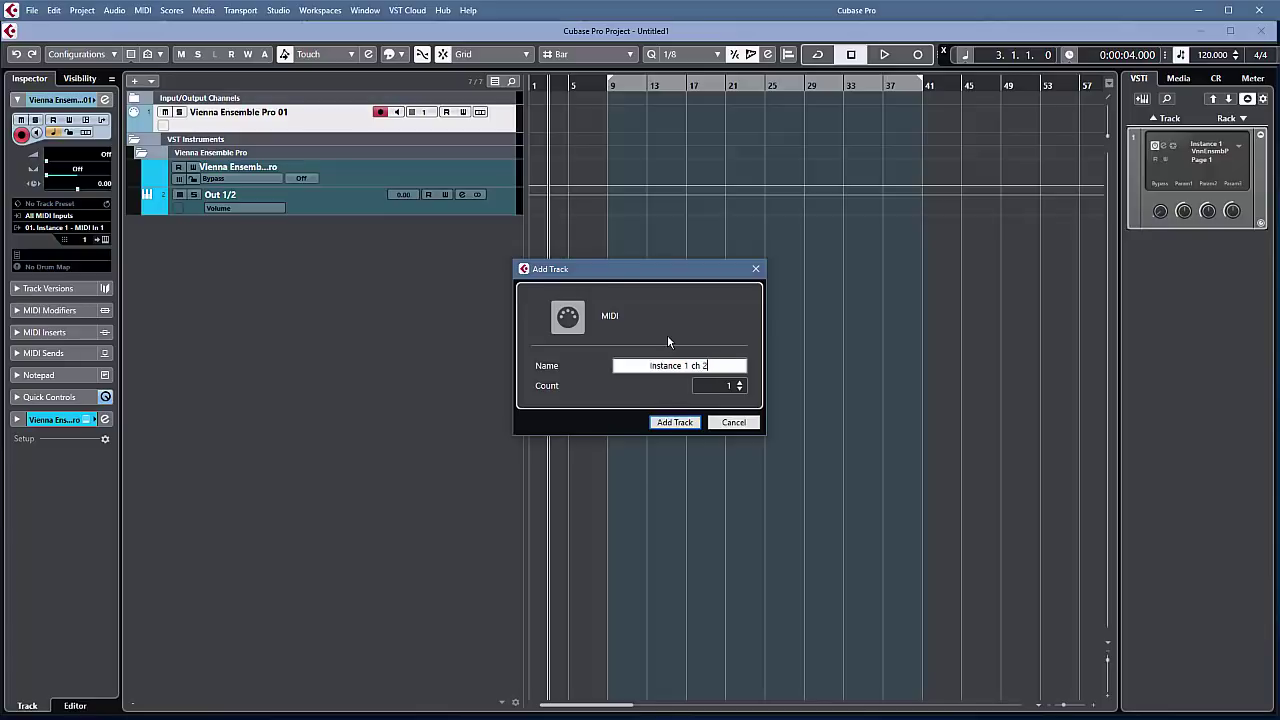
{"action": "type", "text": "Instance 1 ch 2"}
{"action": "left_click", "coordinate": [727, 388]}
{"action": "type", "text": "15"}
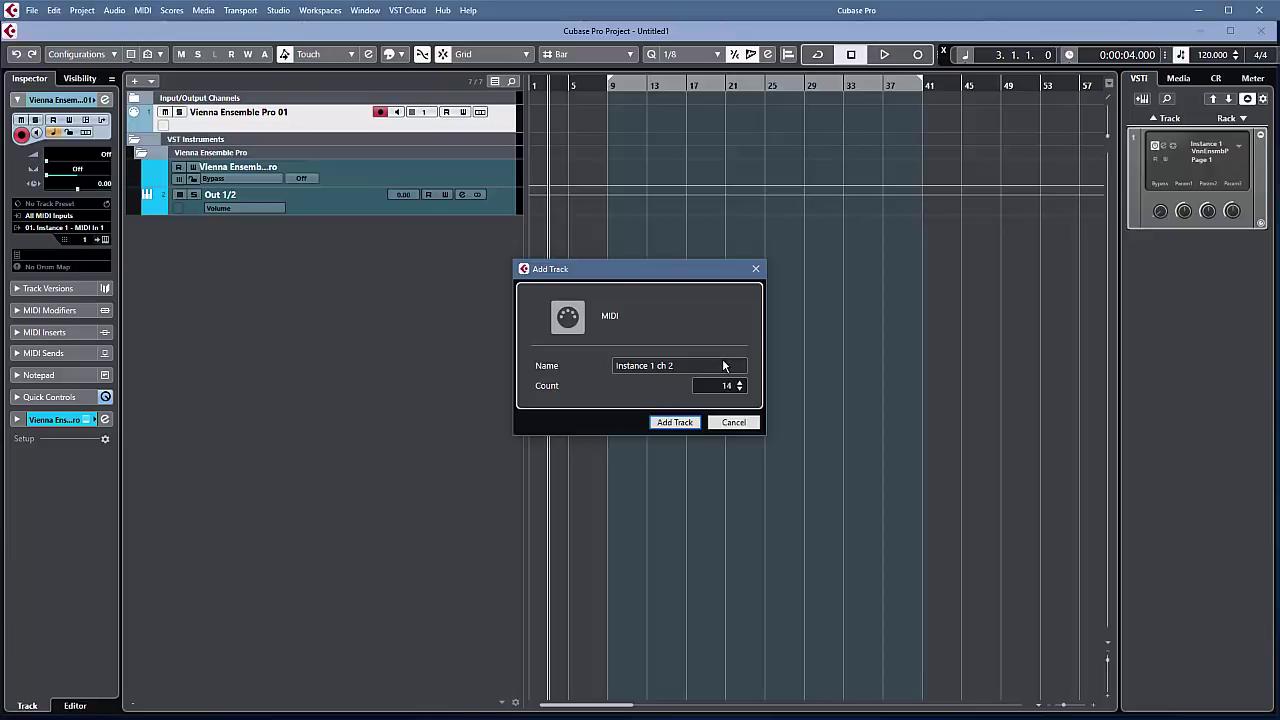
{"action": "left_click_drag", "start_coordinate": [723, 360], "coordinate": [725, 357]}
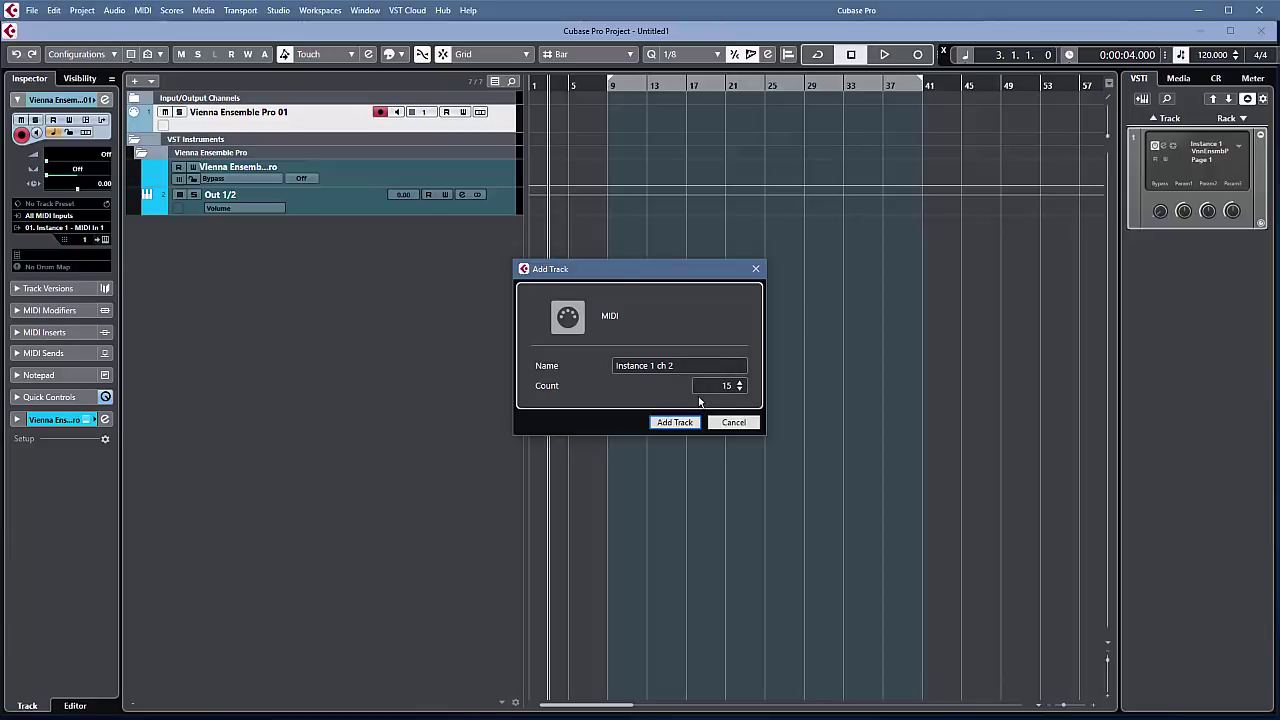
{"action": "left_click", "coordinate": [684, 420]}
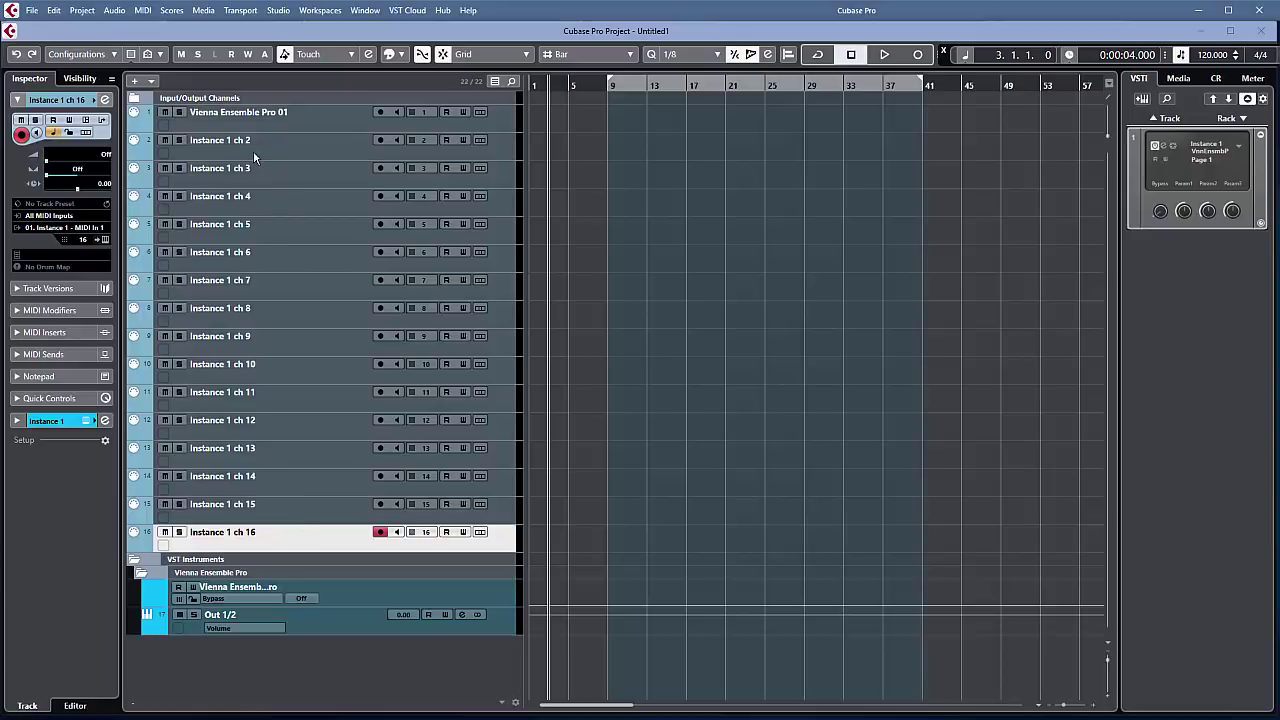
Step: Rename the first MIDI track as Brass and the second as Strings
{"action": "double_click", "coordinate": [275, 116]}
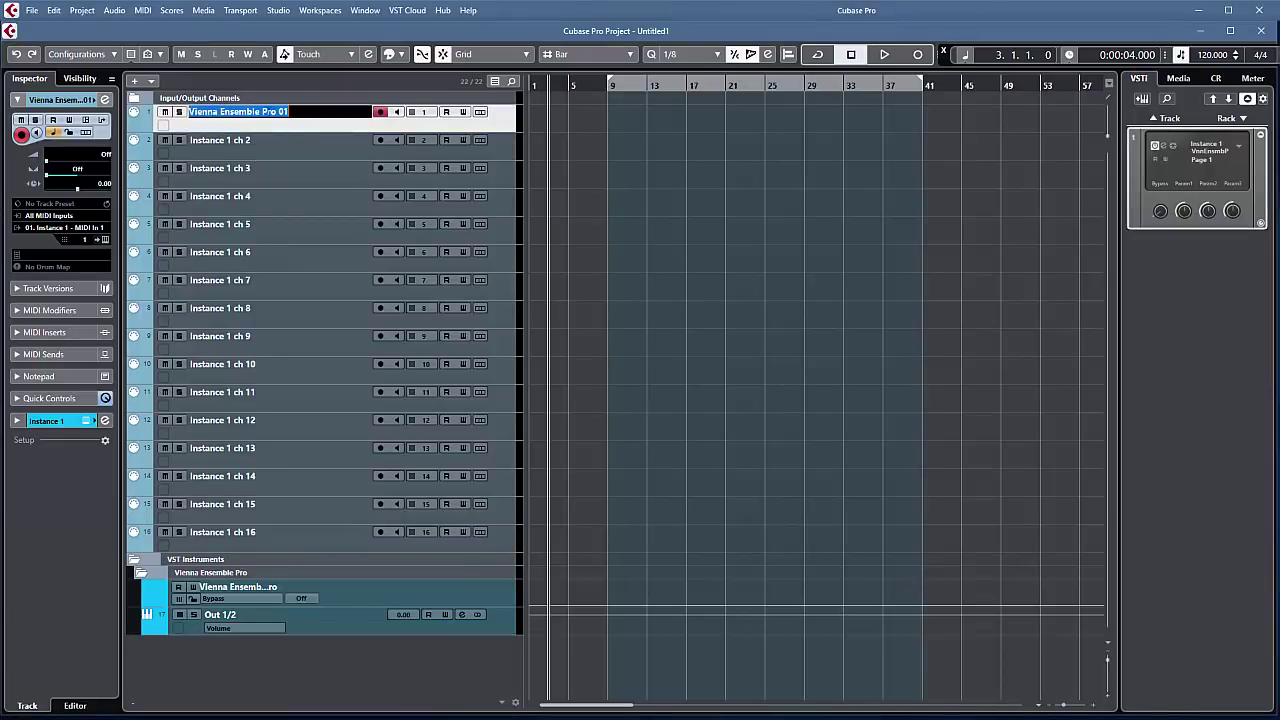
{"action": "type", "text": "Brass"}
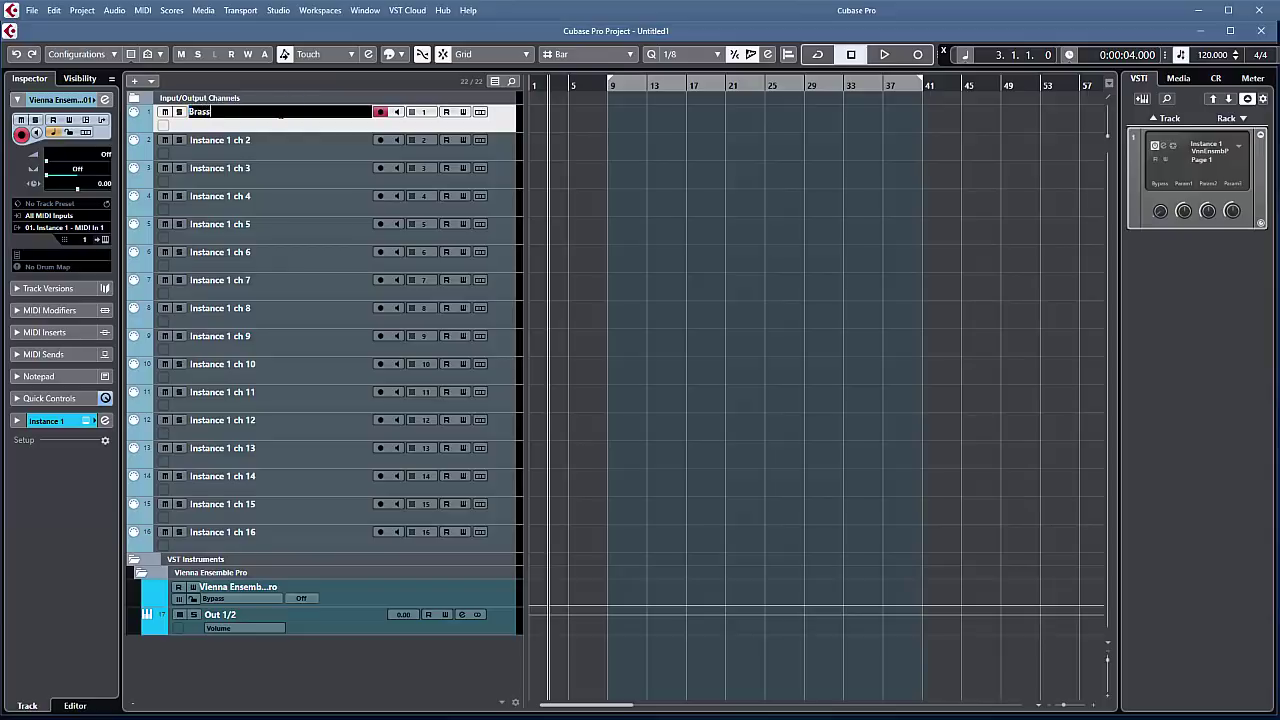
{"action": "key", "text": "Tab"}
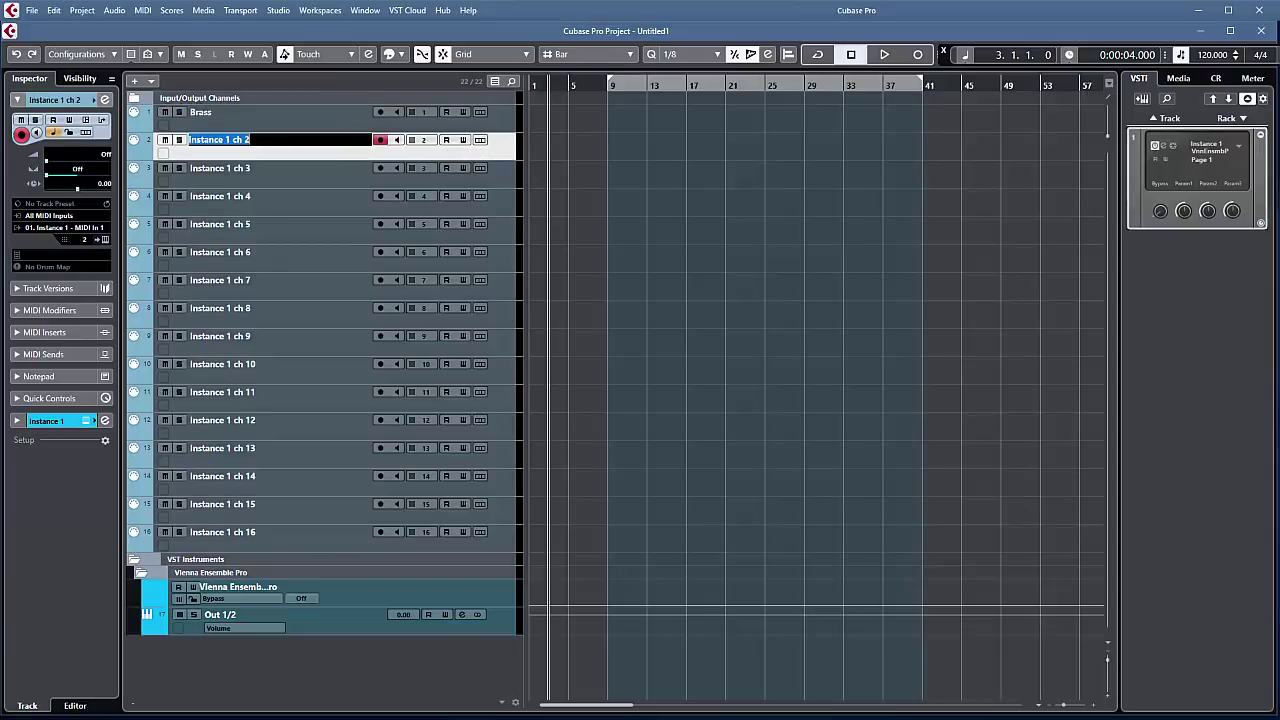
{"action": "type", "text": "Strings"}
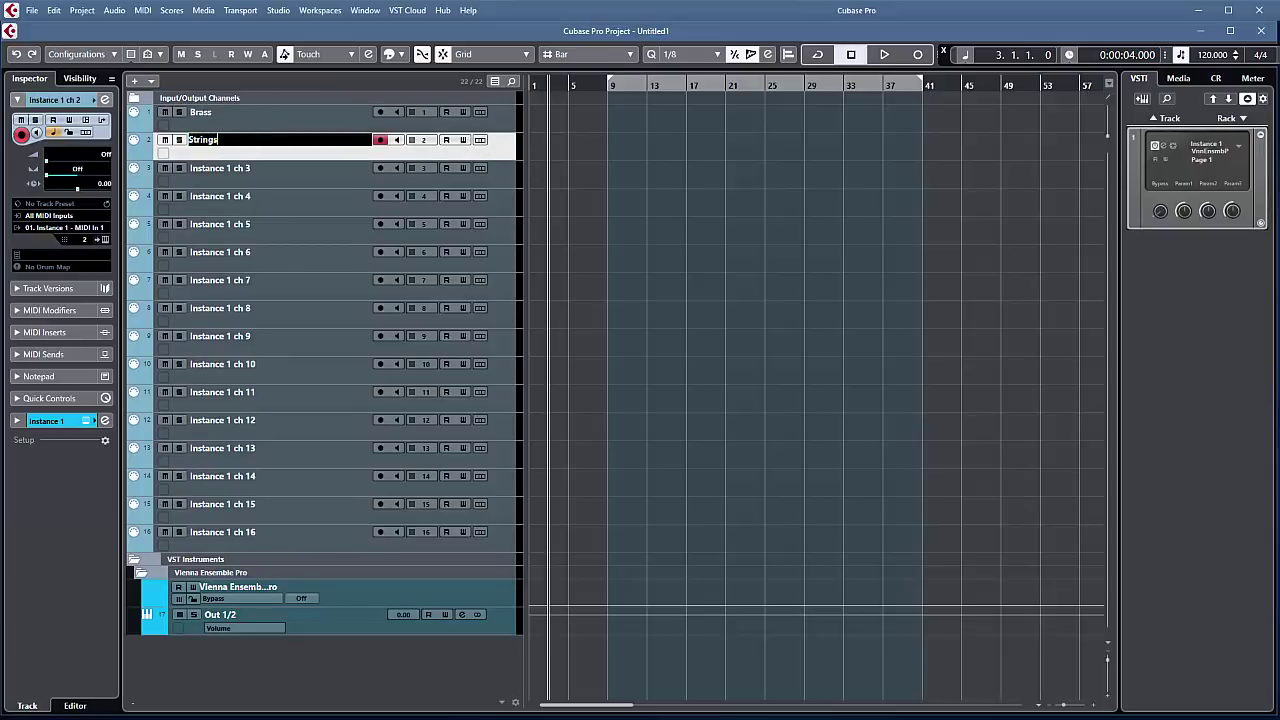
{"action": "key", "text": "Return"}
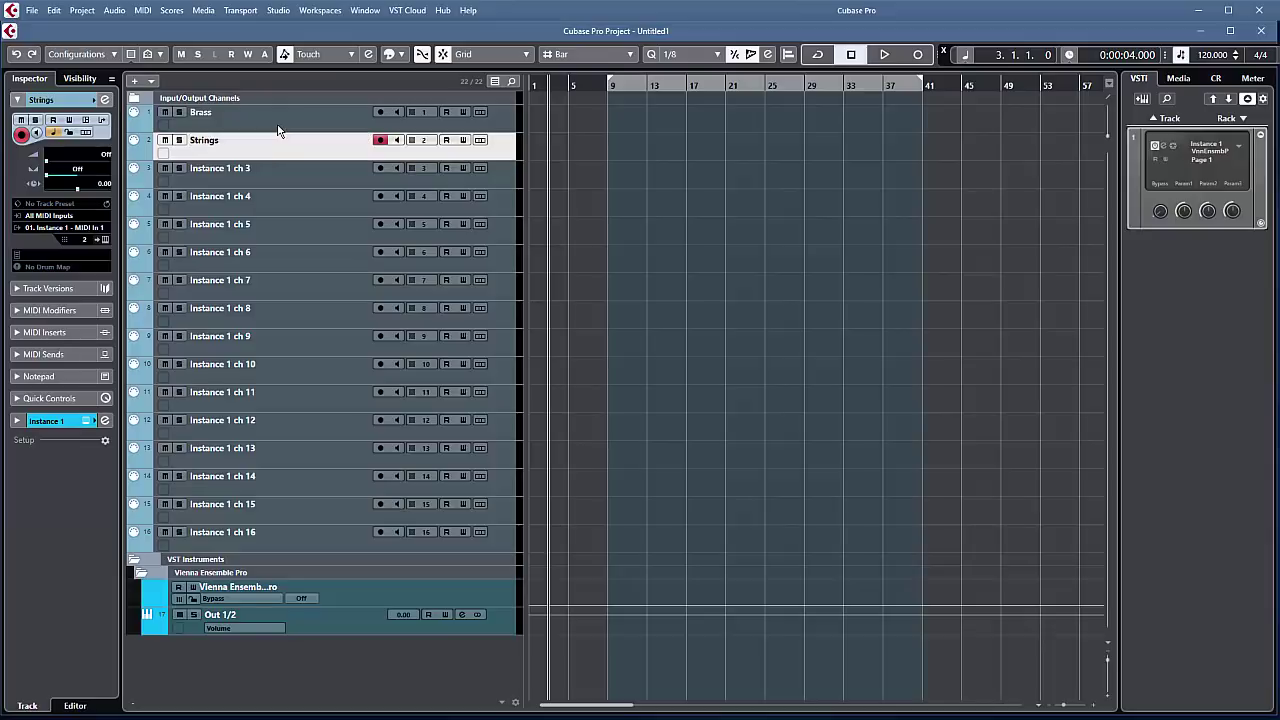
Step: Select the Brass track and check the server connection in the Instance 1 plugin window
{"action": "left_click", "coordinate": [280, 126]}
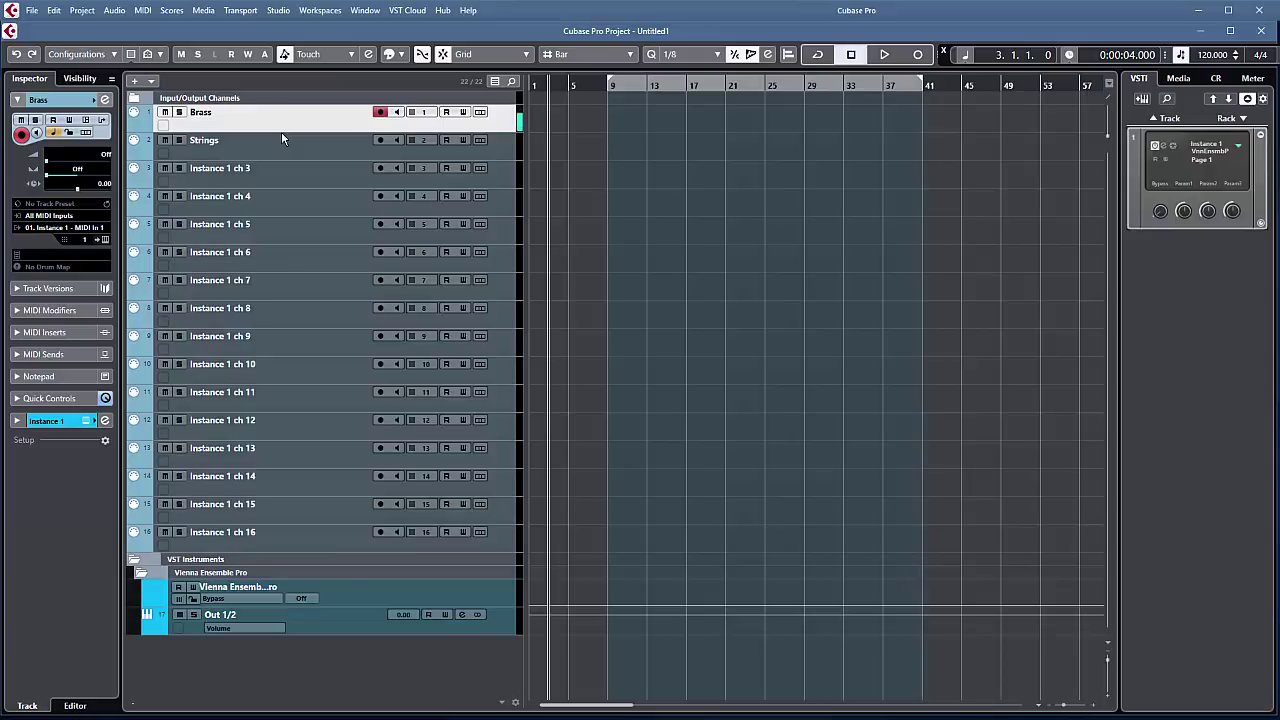
{"action": "left_click", "coordinate": [1168, 150]}
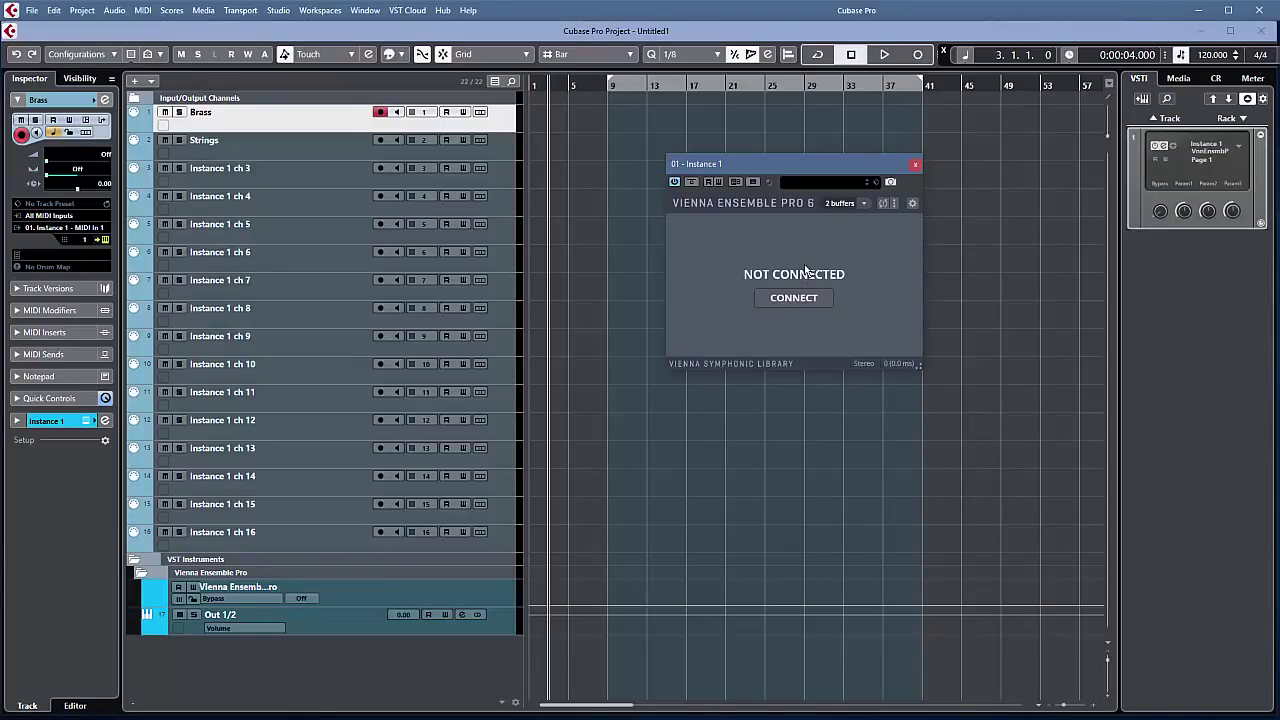
{"action": "left_click_drag", "start_coordinate": [771, 164], "coordinate": [1070, 198]}
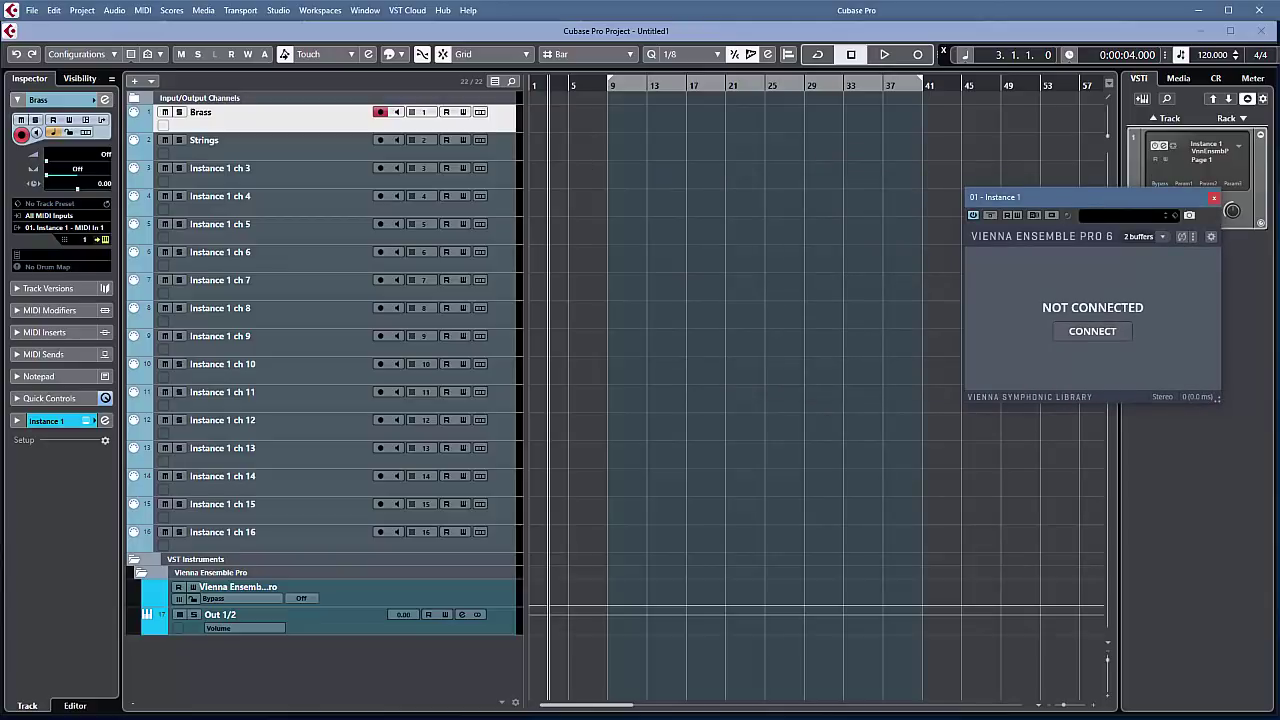
{"action": "left_click", "coordinate": [1214, 197]}
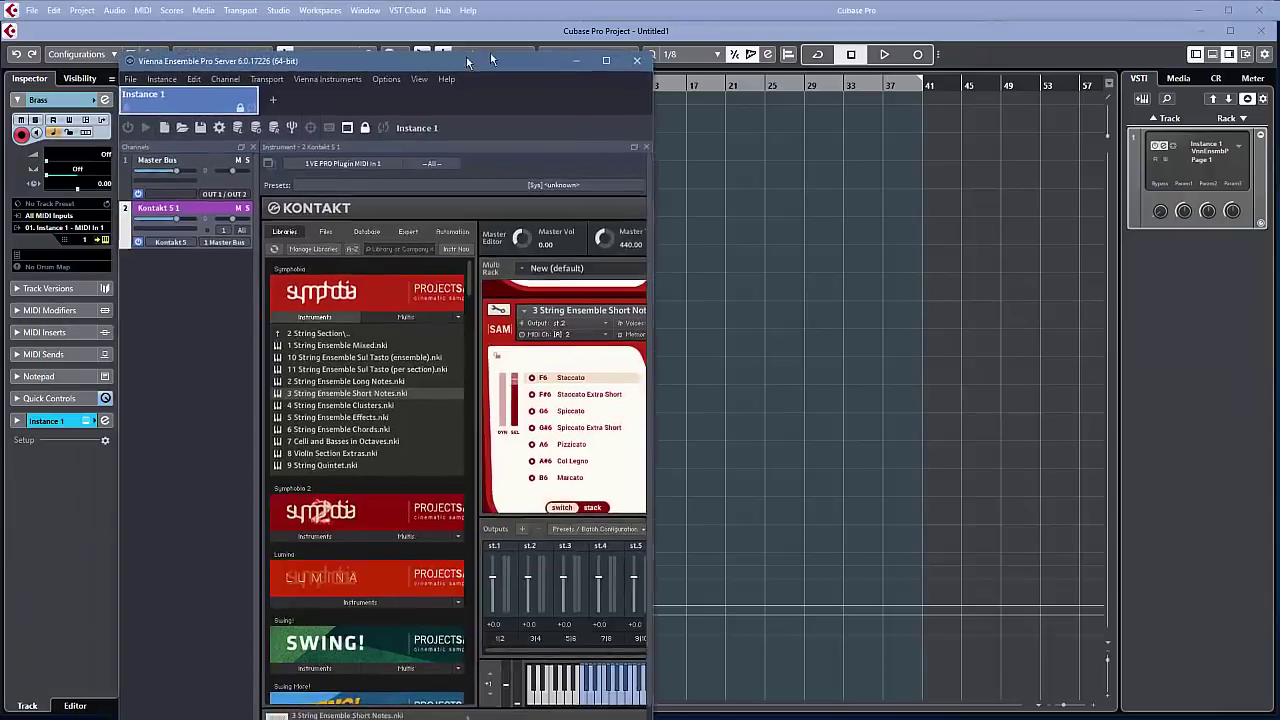
Step: Move the Vienna Ensemble Pro Server window to the screen's upper edge and widen it to show more of Kontakt
{"action": "left_click_drag", "start_coordinate": [466, 56], "coordinate": [472, 4]}
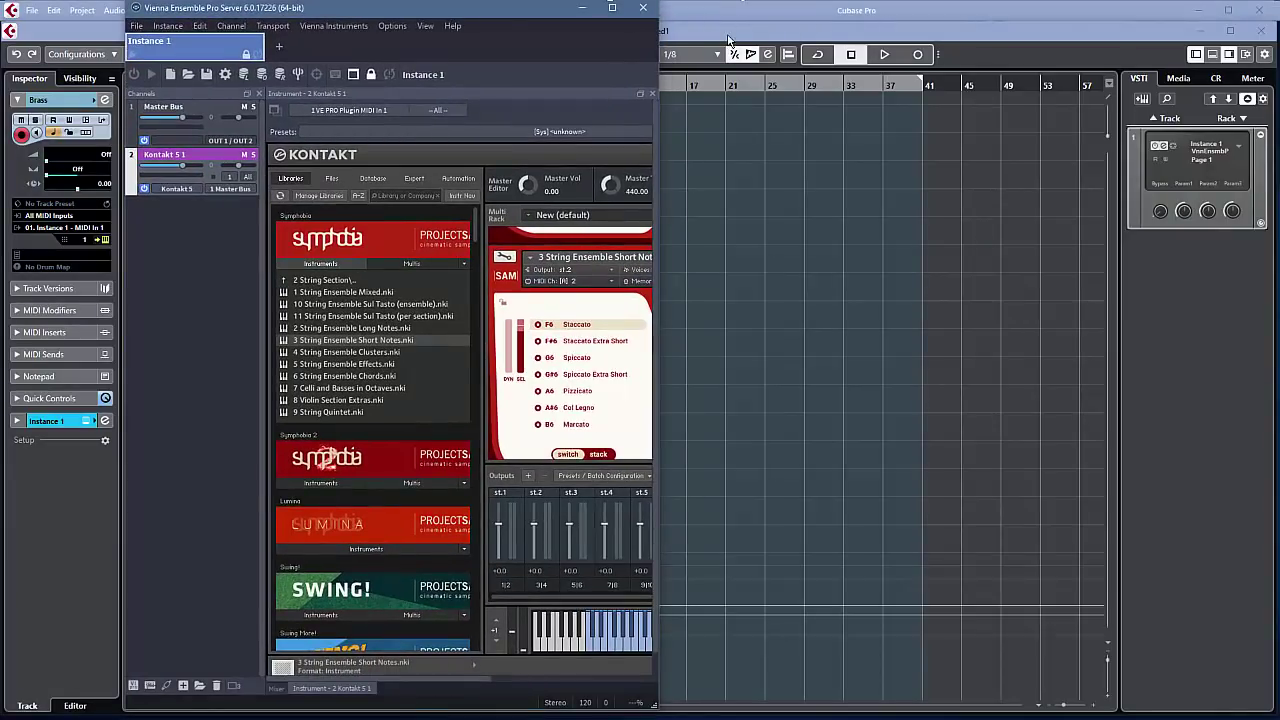
{"action": "left_click", "coordinate": [728, 40]}
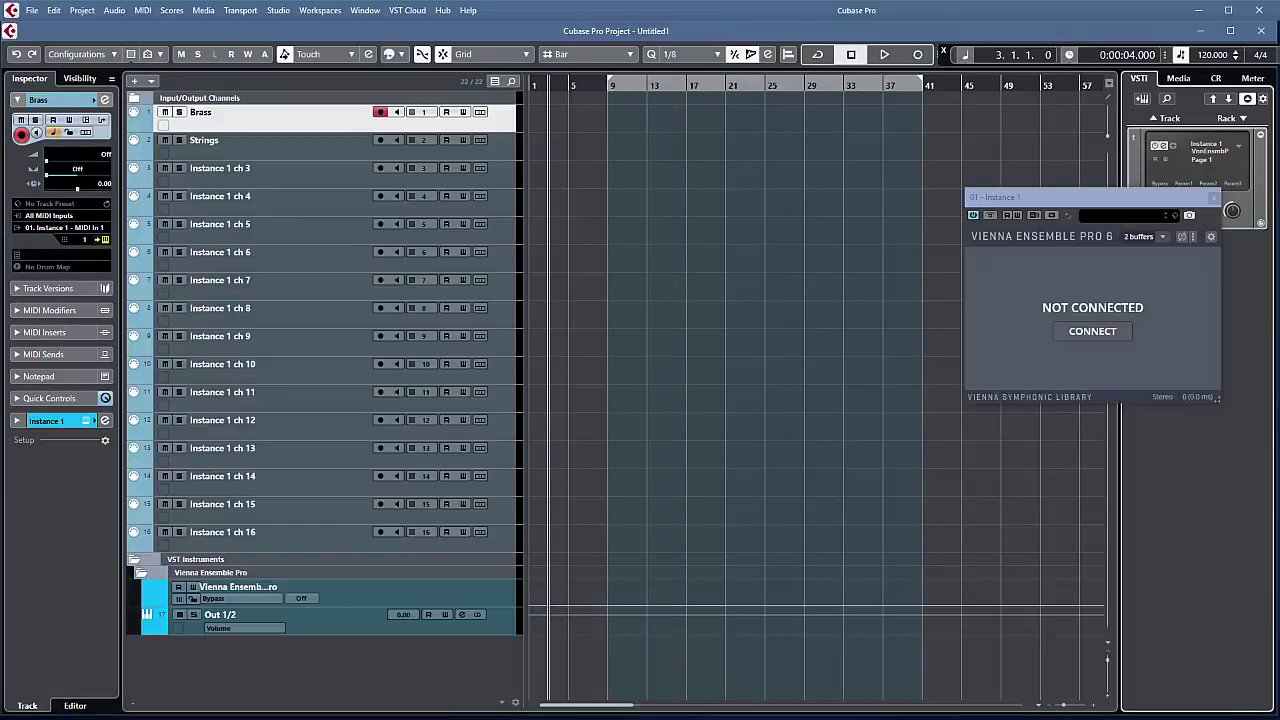
{"action": "key", "text": "alt+Tab"}
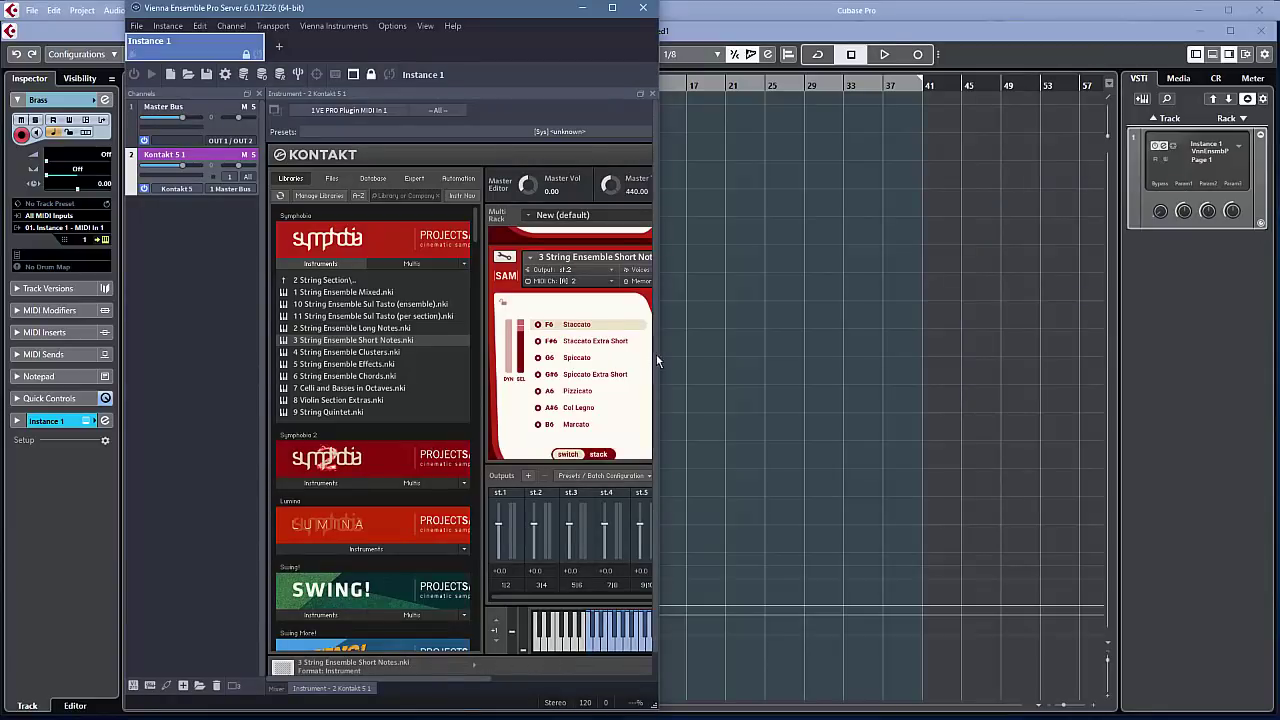
{"action": "left_click_drag", "start_coordinate": [660, 353], "coordinate": [860, 353]}
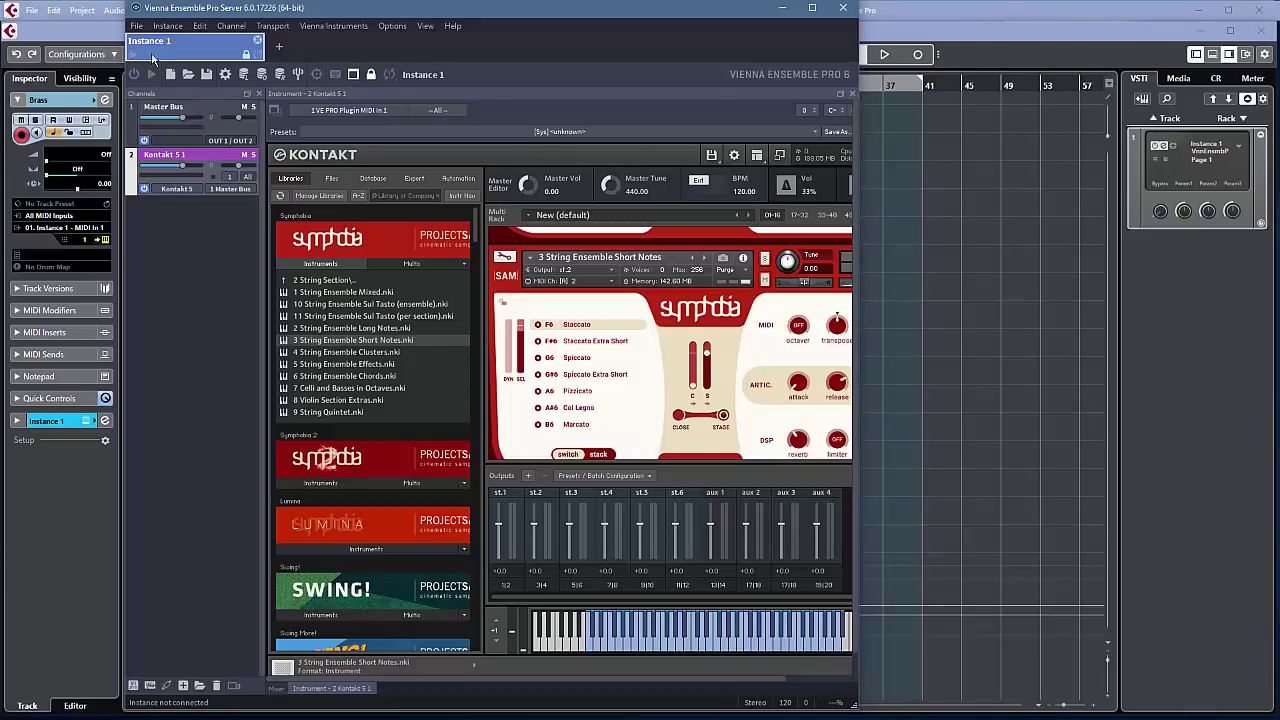
Step: Switch to Cubase, connect the Vienna Ensemble Pro plugin to Instance 1 on server 127.0.0.1, and close the plugin window
{"action": "left_click", "coordinate": [843, 8]}
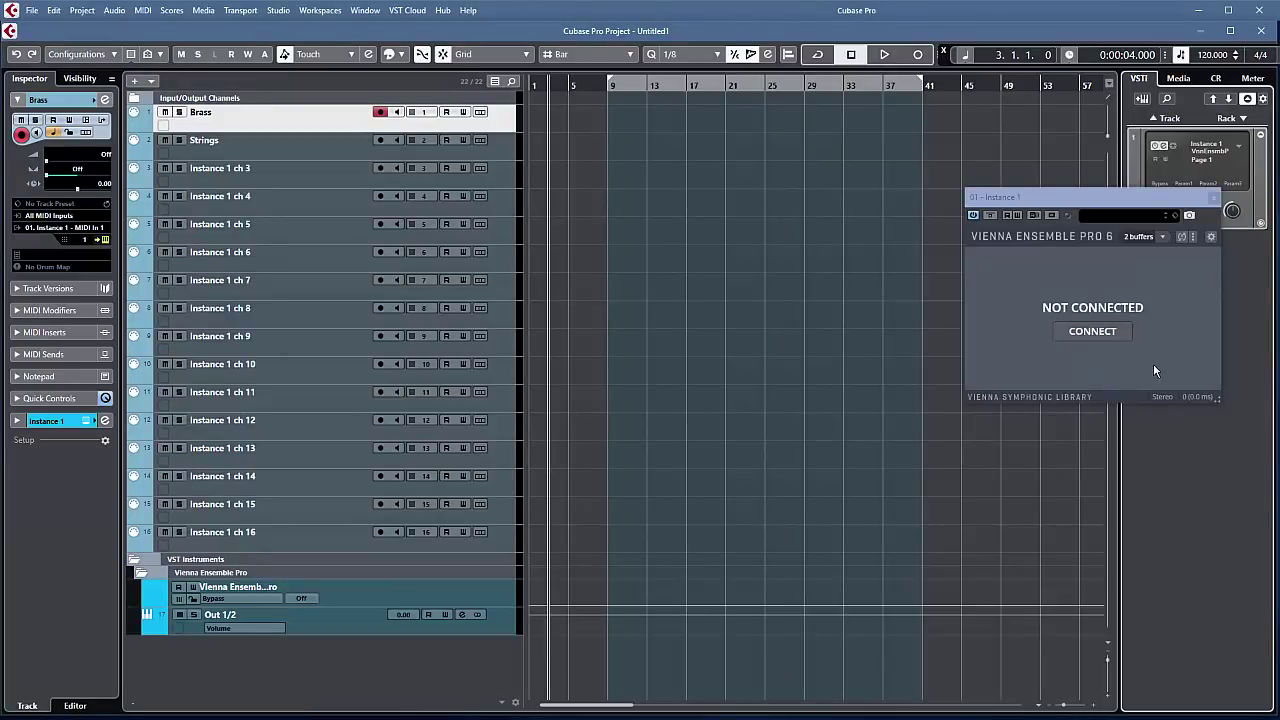
{"action": "left_click", "coordinate": [1100, 330]}
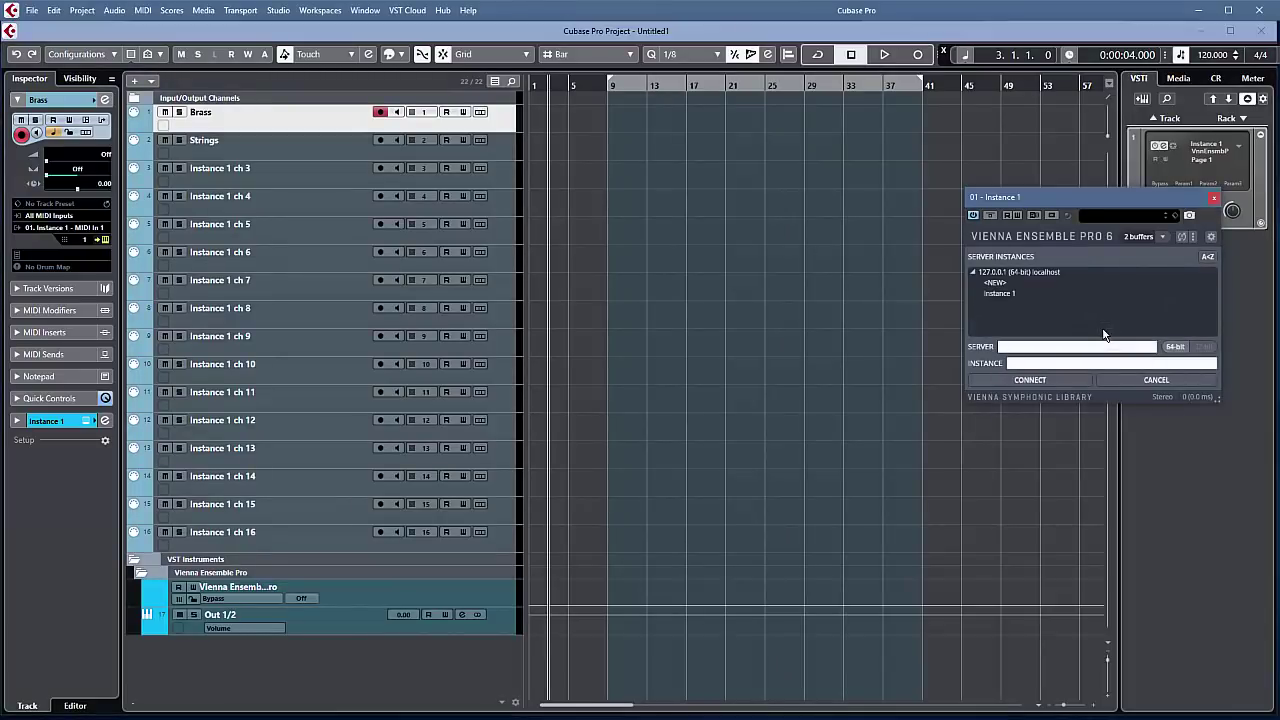
{"action": "left_click", "coordinate": [1015, 292]}
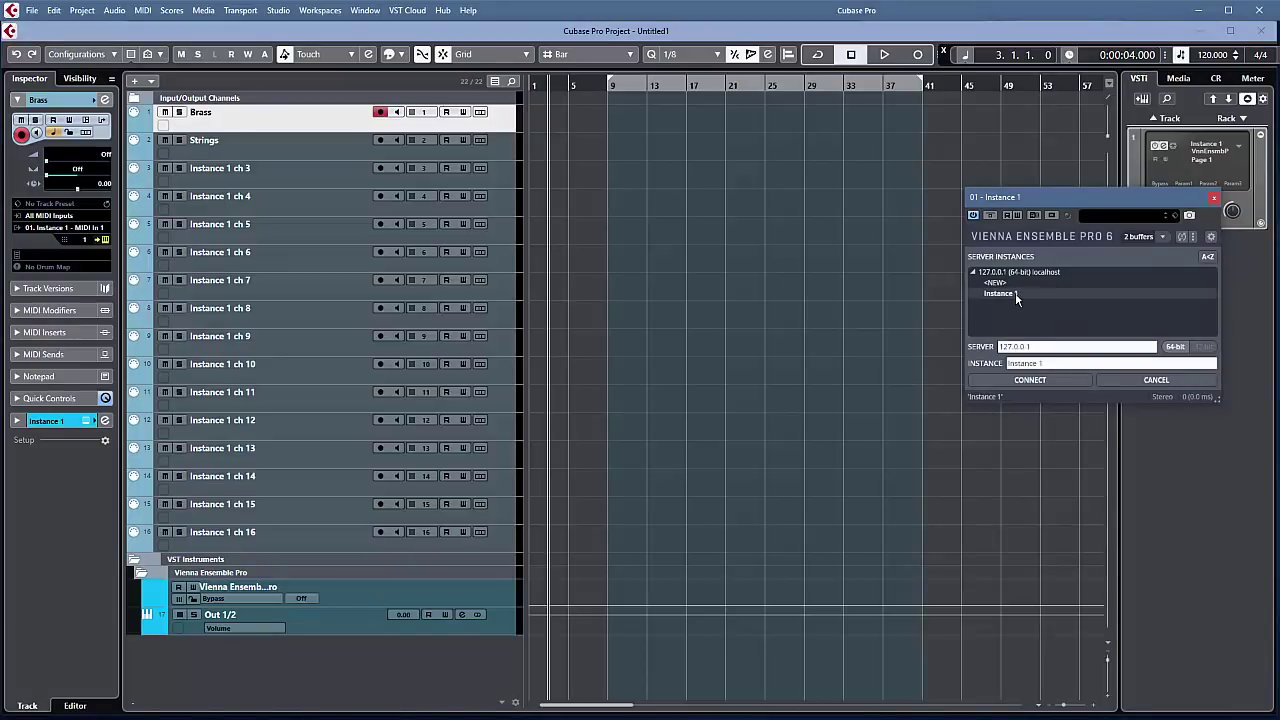
{"action": "left_click", "coordinate": [1030, 378]}
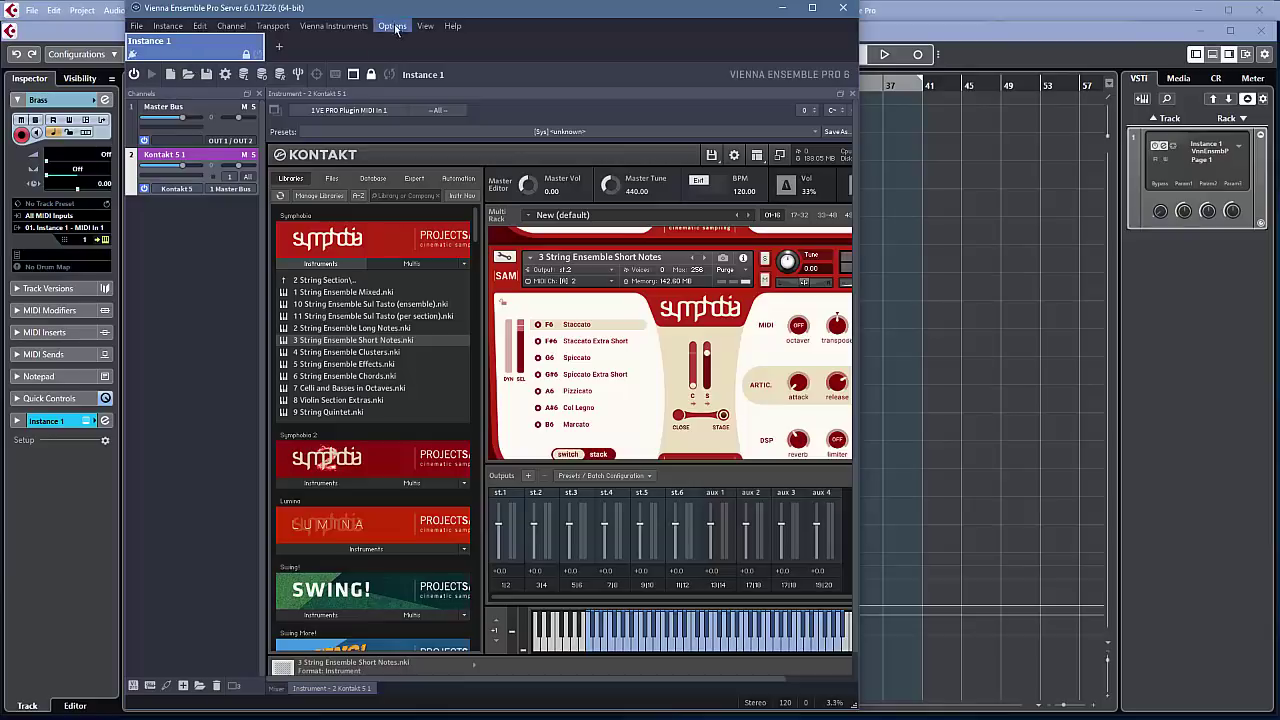
{"action": "left_click", "coordinate": [886, 40]}
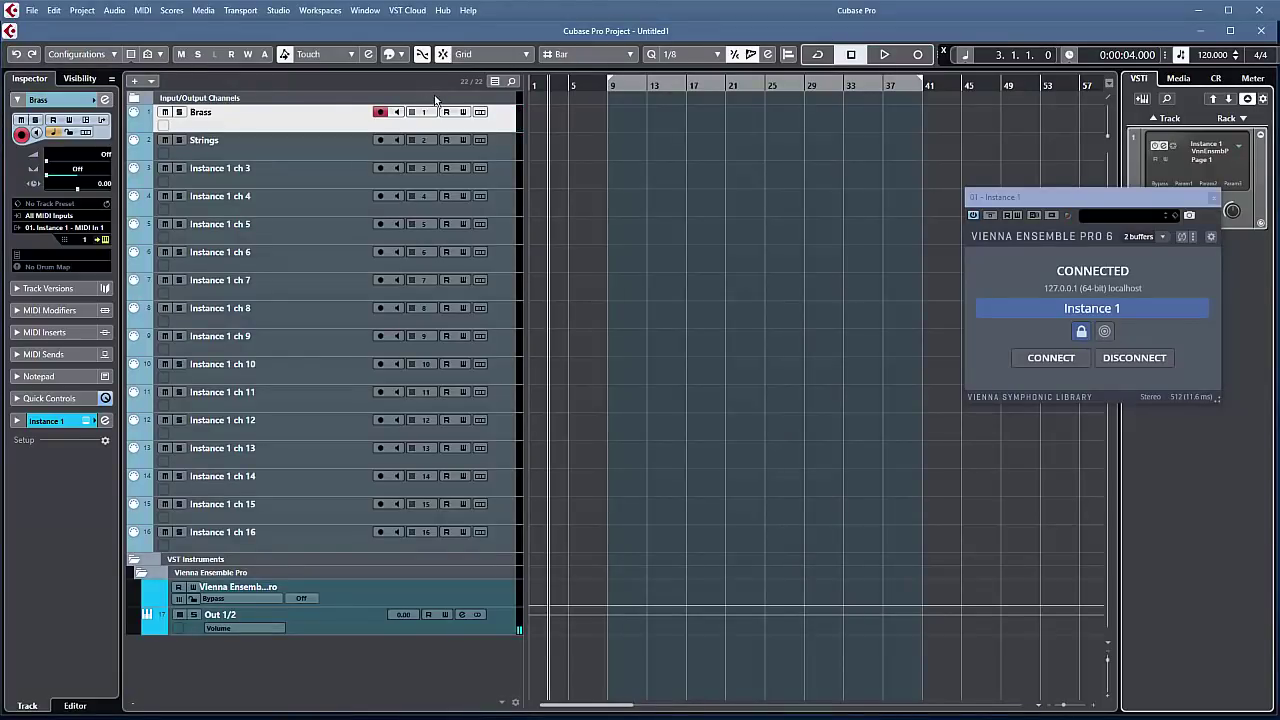
{"action": "left_click", "coordinate": [1214, 200]}
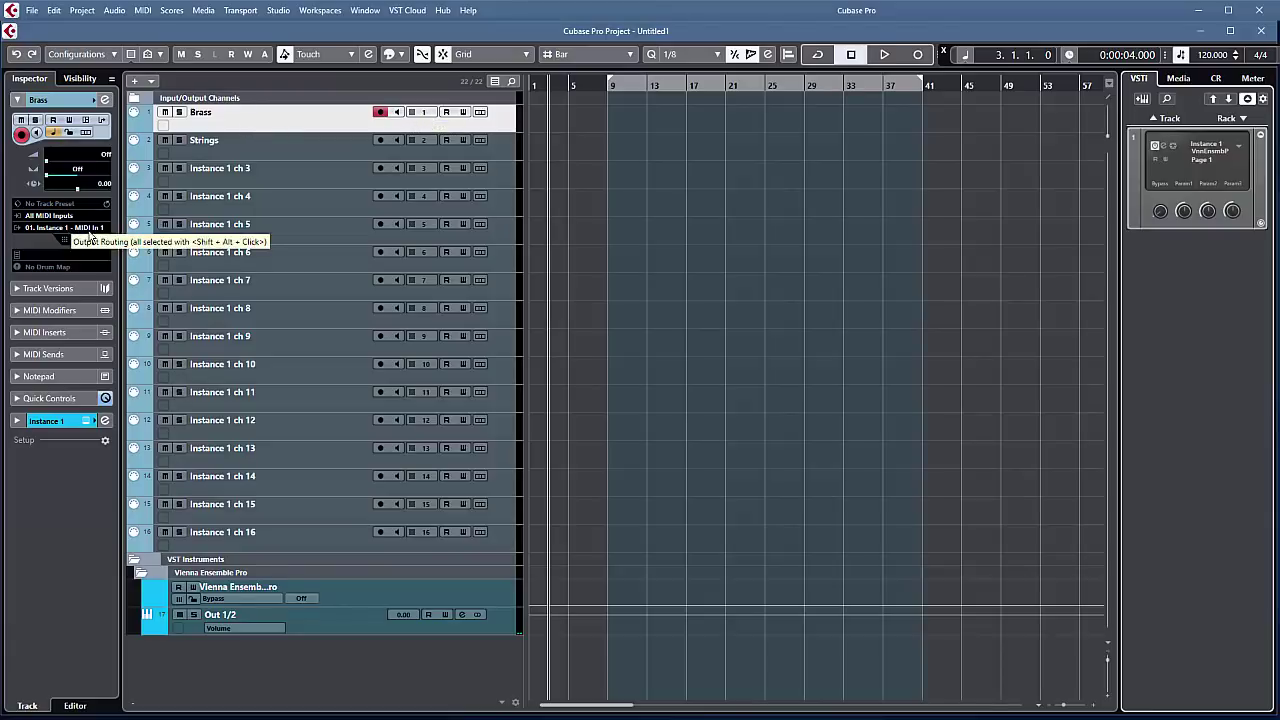
Step: Switch to Vienna Ensemble Pro Server, show the Brass Ensemble Short Notes patch, and widen the window to fit Kontakt
{"action": "key", "text": "alt+Tab"}
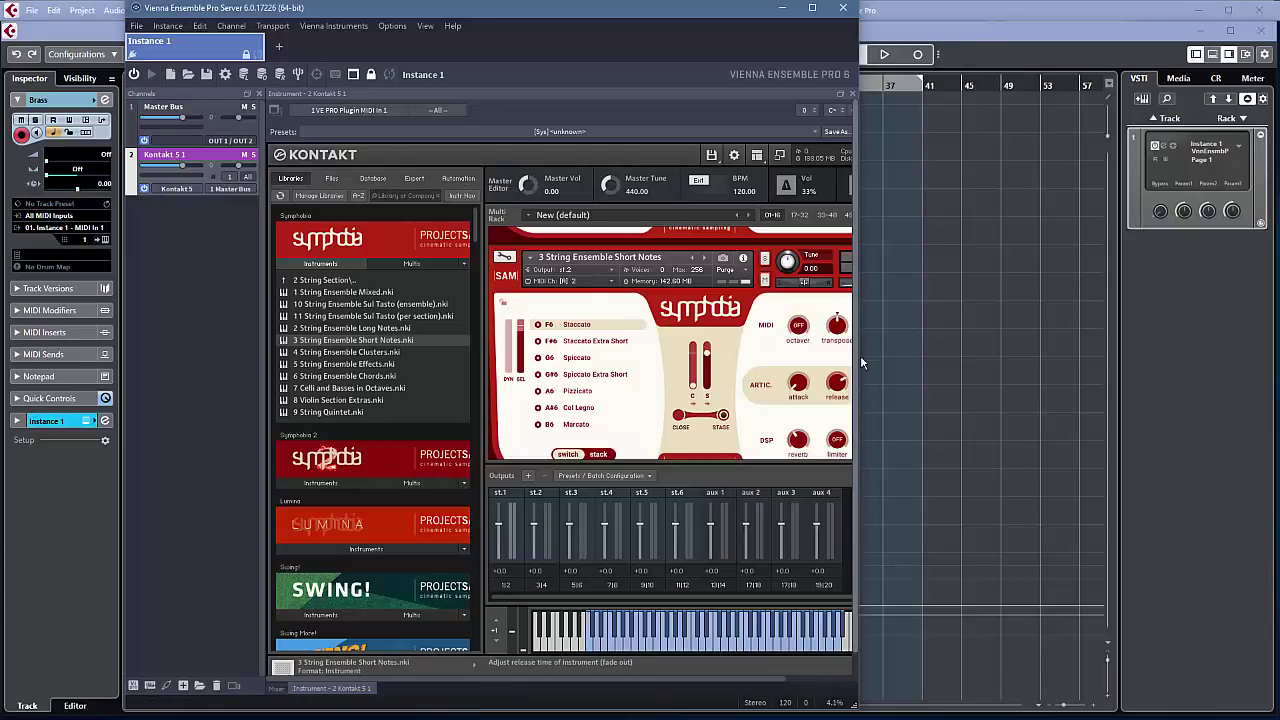
{"action": "scroll", "coordinate": [782, 361], "scroll_direction": "up", "scroll_amount": 3}
{"action": "scroll", "coordinate": [782, 361], "scroll_direction": "up", "scroll_amount": 5}
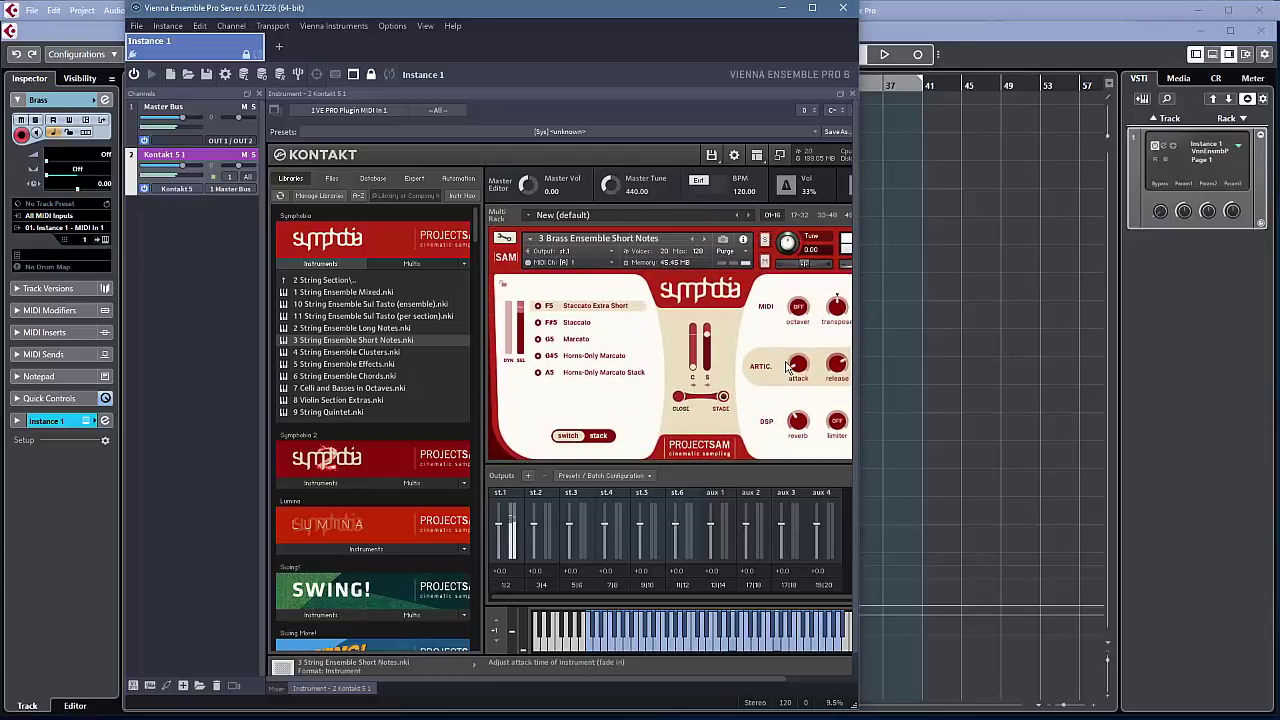
{"action": "mouse_move", "coordinate": [857, 394]}
{"action": "left_mouse_down"}
{"action": "mouse_move", "coordinate": [993, 394]}
{"action": "mouse_move", "coordinate": [975, 394]}
{"action": "left_mouse_up"}
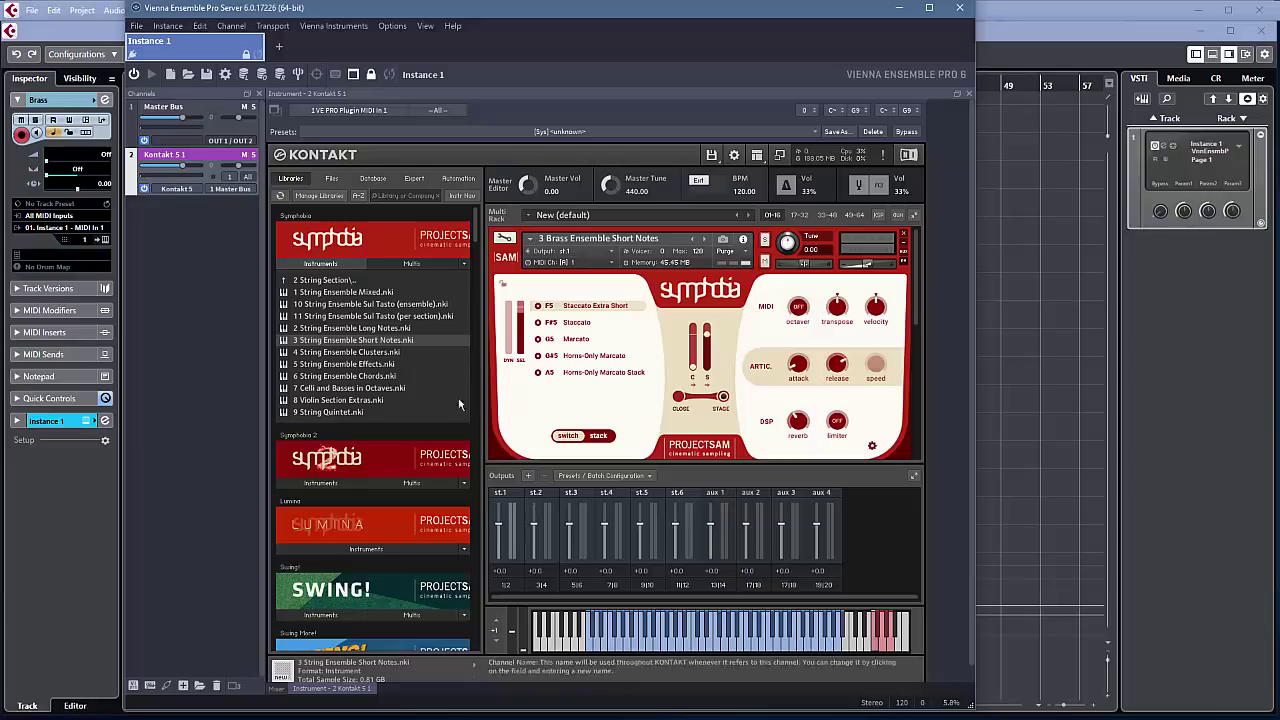
Step: Move the server window aside and return to Cubase to test the Brass and Strings tracks
{"action": "left_click_drag", "start_coordinate": [589, 14], "coordinate": [0, 200]}
{"action": "left_click", "coordinate": [325, 622]}
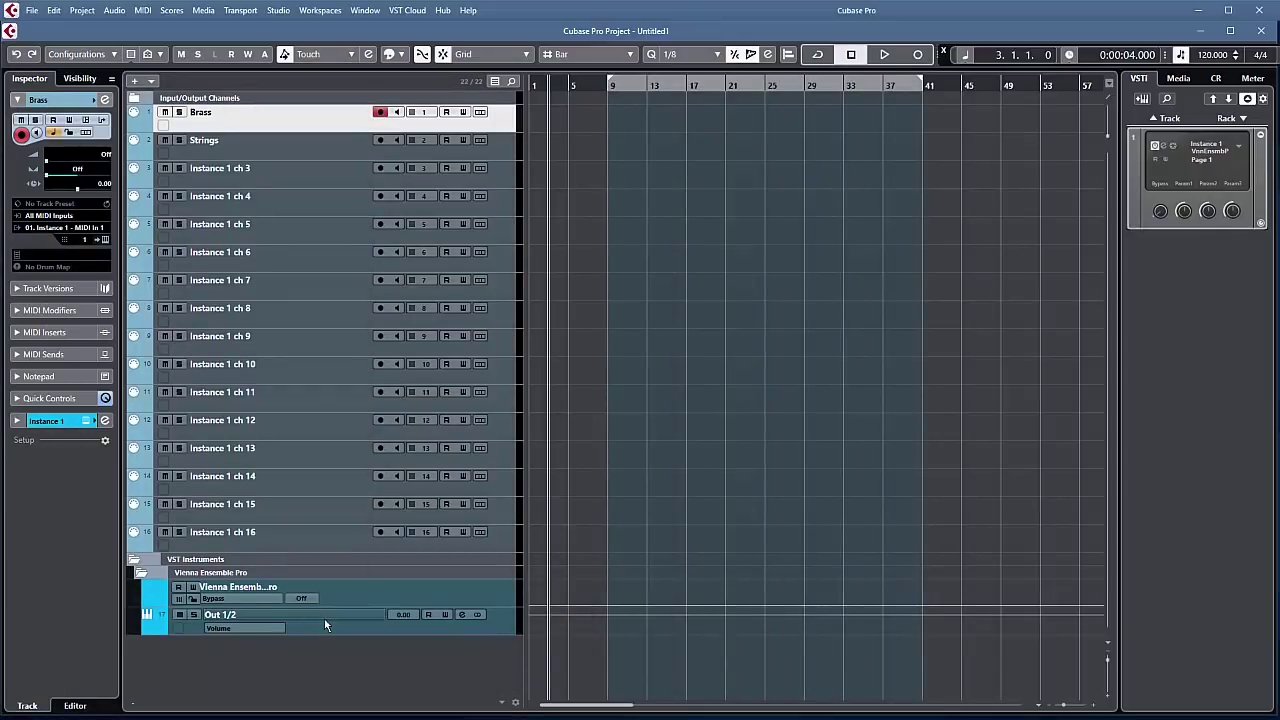
{"action": "left_click", "coordinate": [295, 124]}
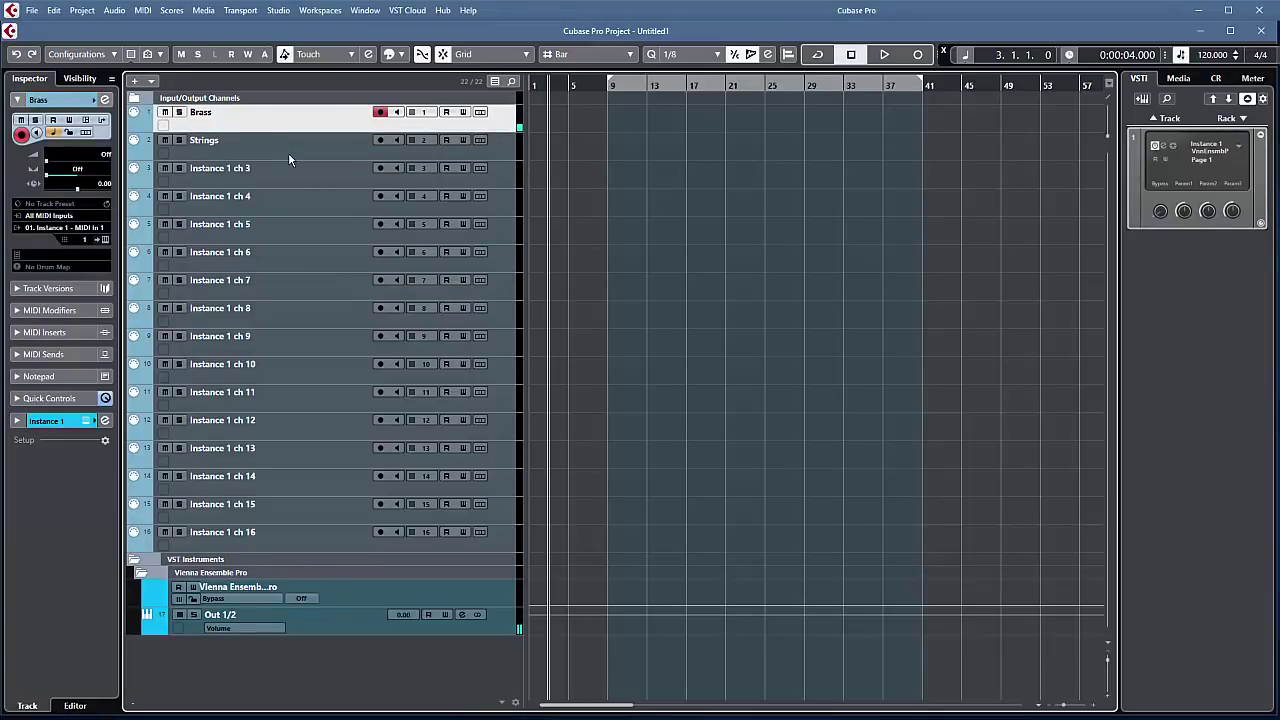
{"action": "left_click", "coordinate": [289, 157]}
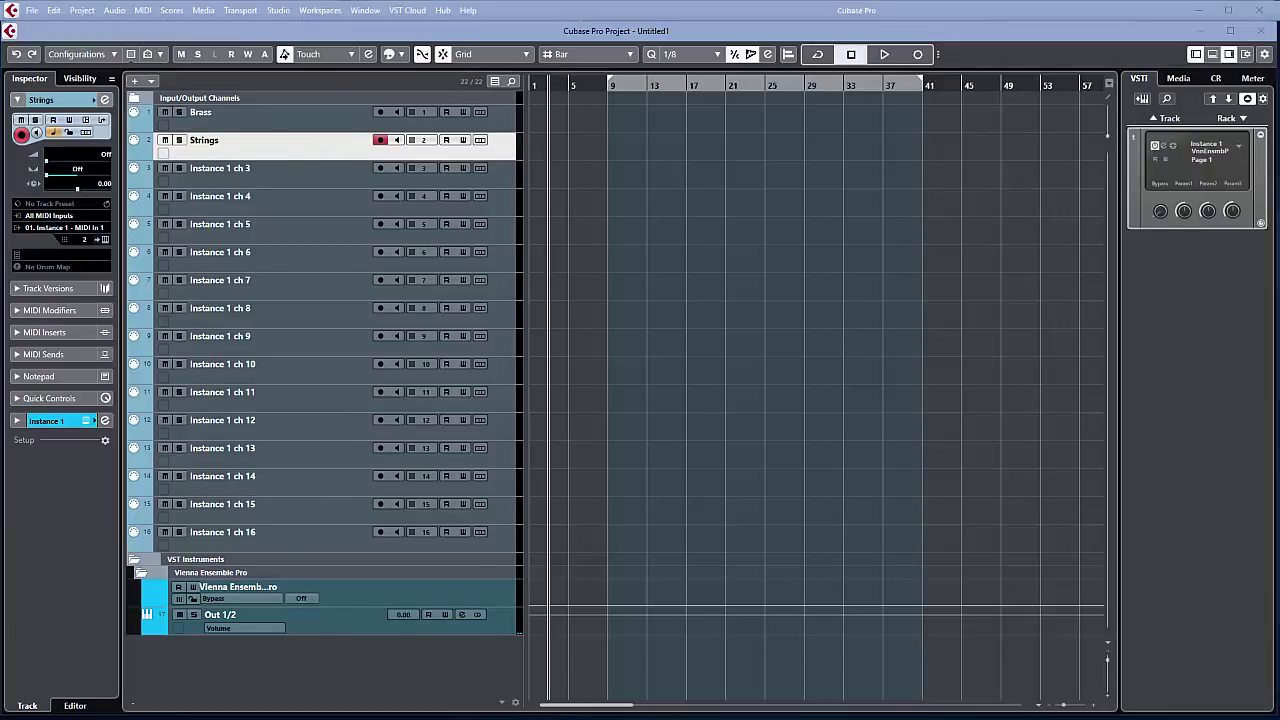
Step: Bring the Vienna Ensemble Pro Server window back into view and examine its mixer channels and the Kontakt instrument
{"action": "left_click_drag", "start_coordinate": [0, 140], "coordinate": [514, 50]}
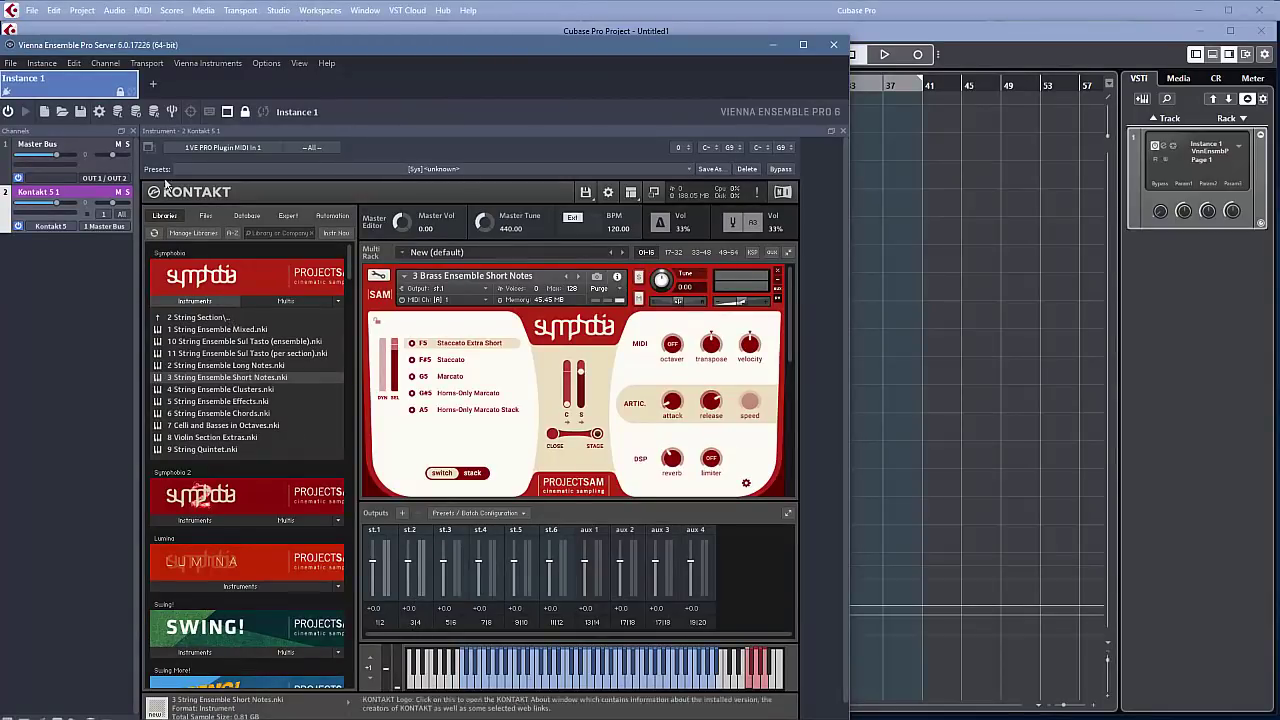
{"action": "left_click", "coordinate": [76, 151]}
{"action": "left_click_drag", "start_coordinate": [342, 44], "coordinate": [642, 27]}
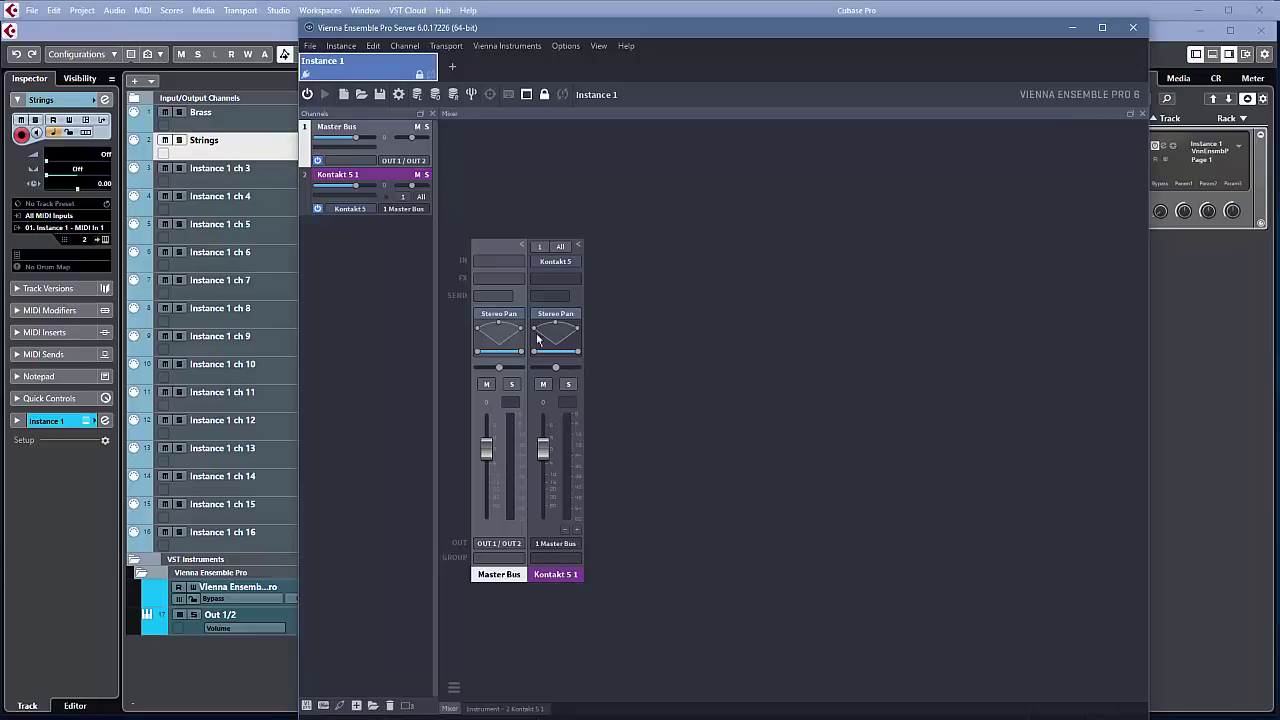
{"action": "left_click", "coordinate": [555, 261]}
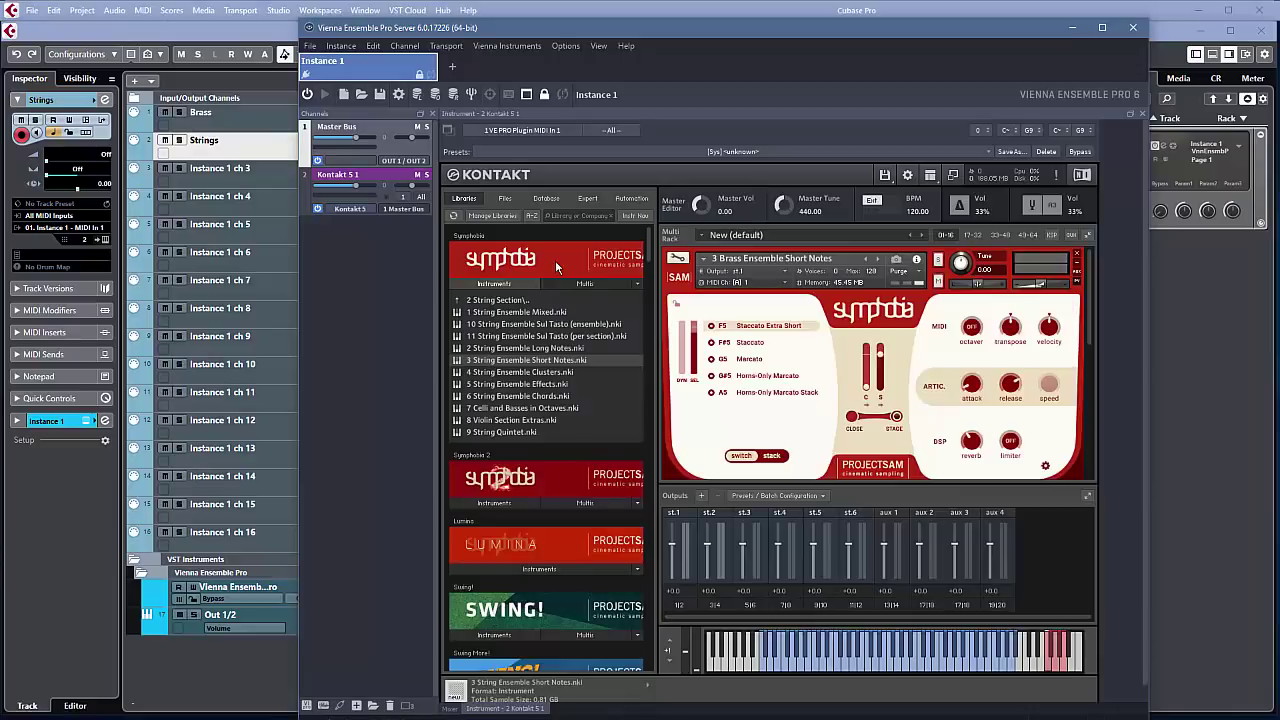
{"action": "left_click", "coordinate": [381, 131]}
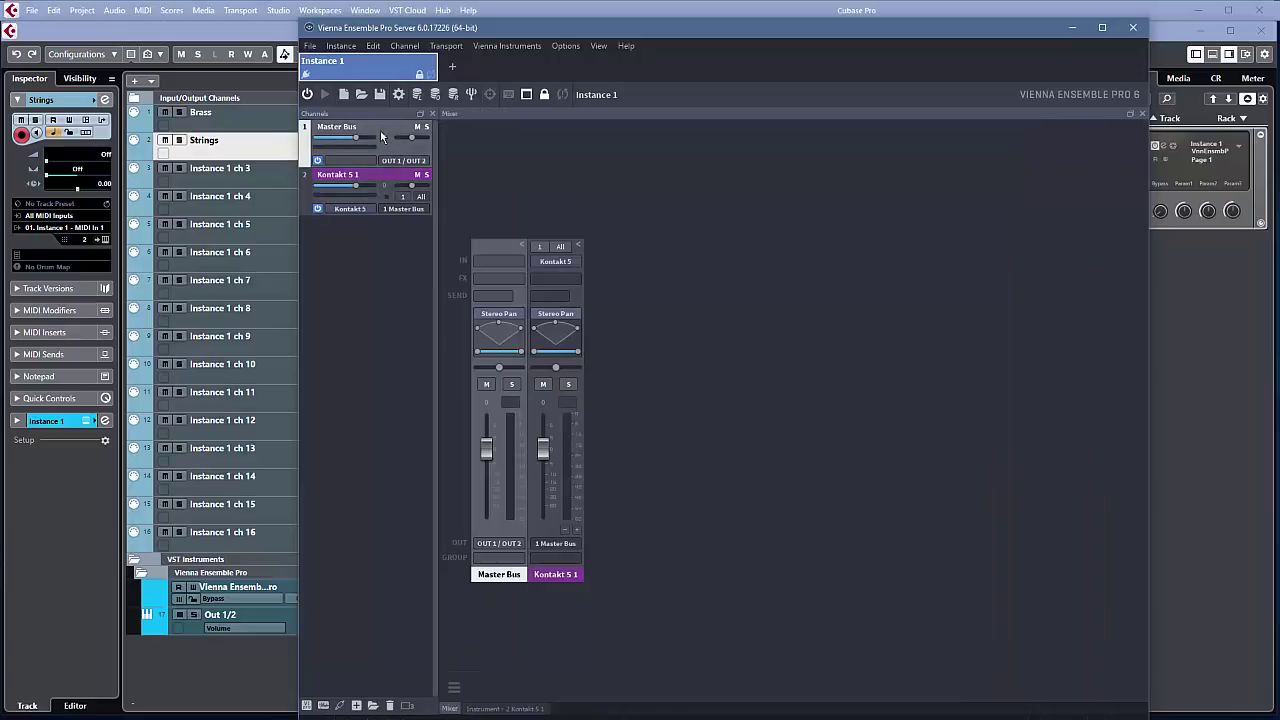
Step: Examine the plugin and input source choices for the Kontakt 5 1 mixer channel, including the additional Kontakt outputs
{"action": "left_click", "coordinate": [574, 262]}
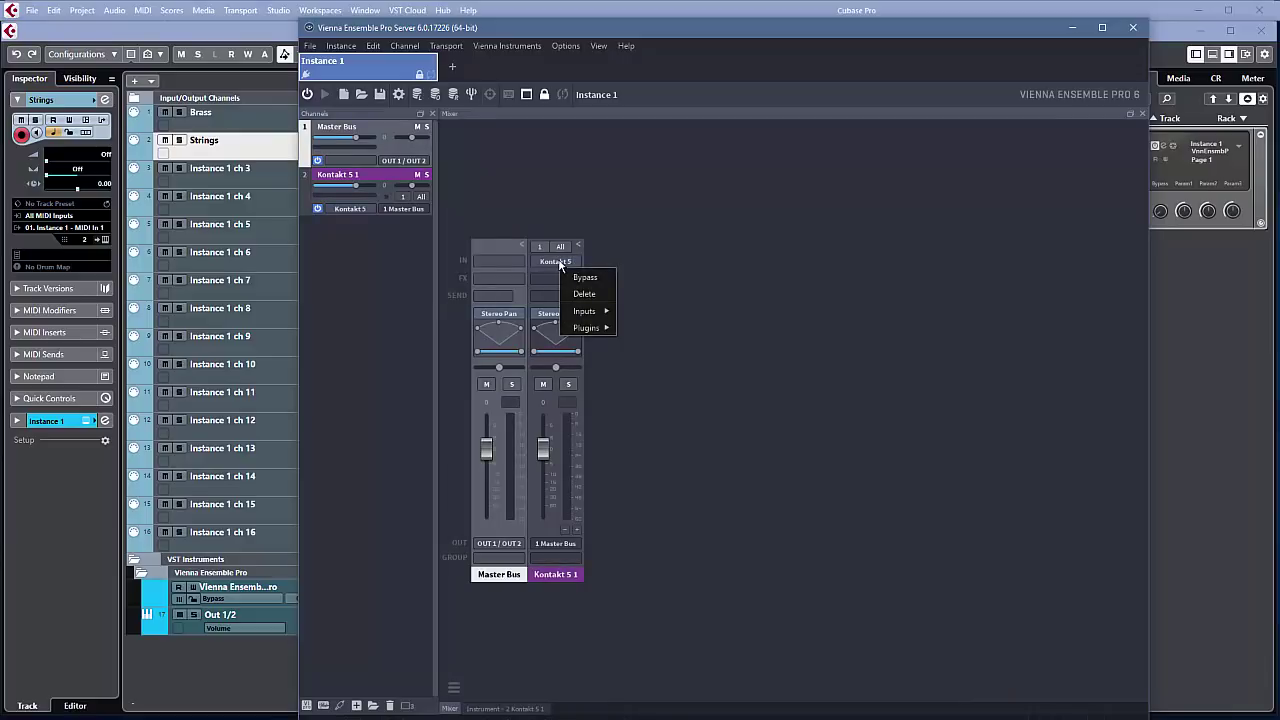
{"action": "mouse_move", "coordinate": [585, 334]}
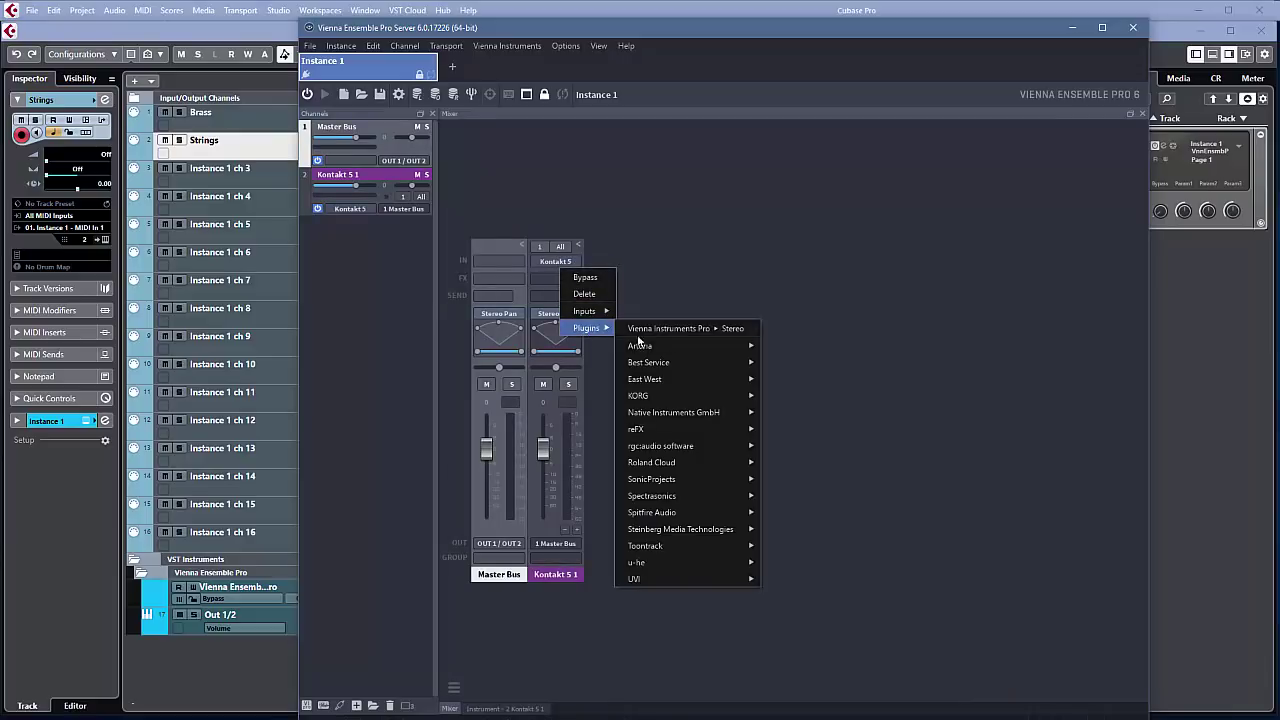
{"action": "mouse_move", "coordinate": [665, 414]}
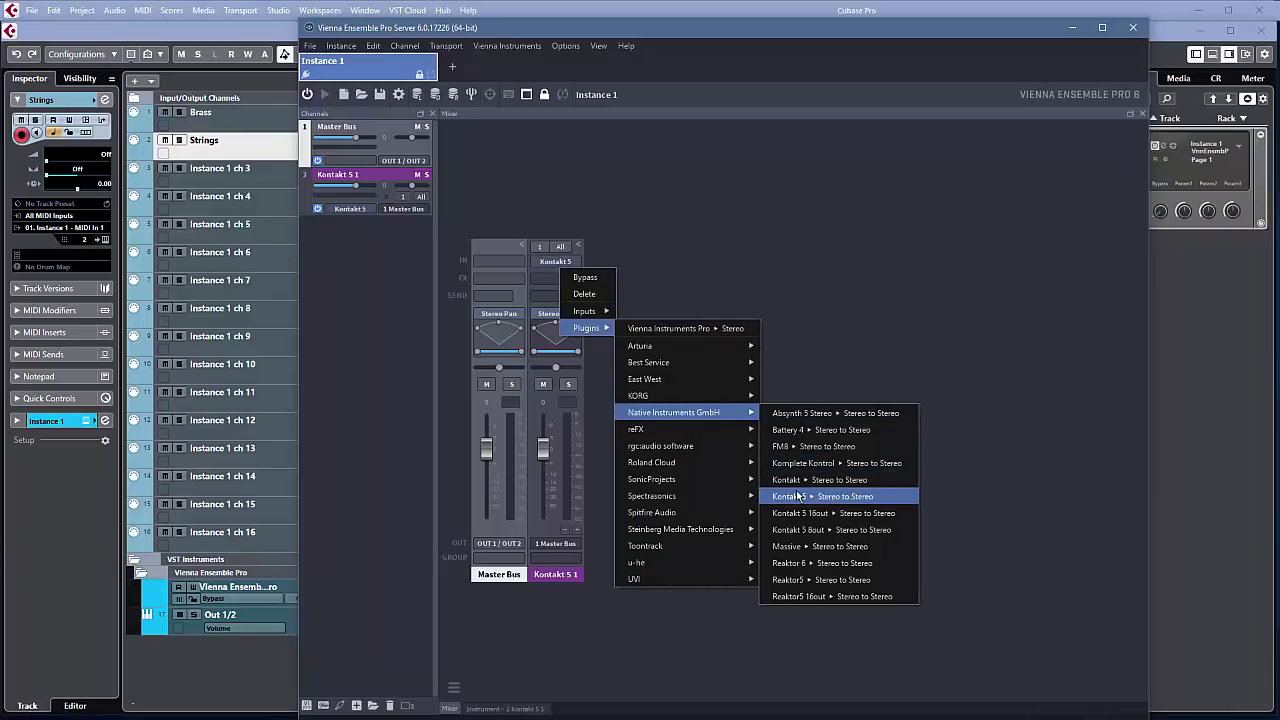
{"action": "mouse_move", "coordinate": [590, 311]}
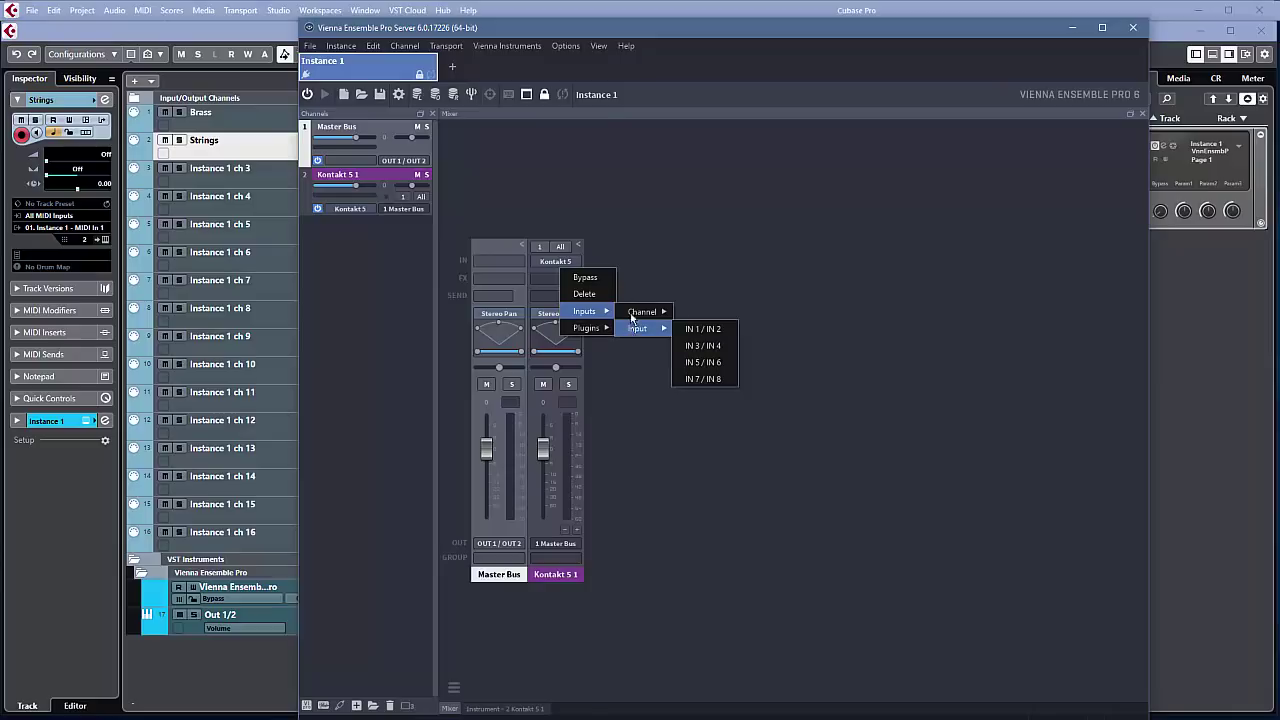
{"action": "mouse_move", "coordinate": [632, 318]}
{"action": "mouse_move", "coordinate": [700, 316]}
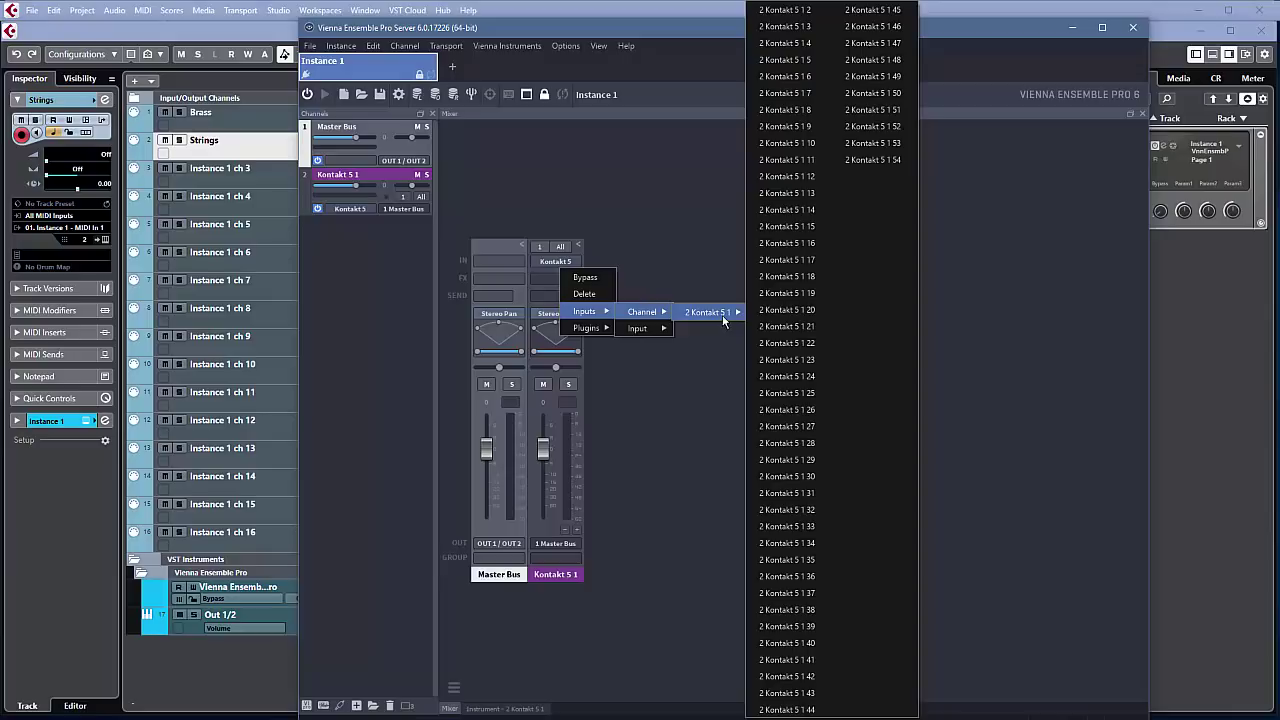
{"action": "left_click", "coordinate": [625, 398]}
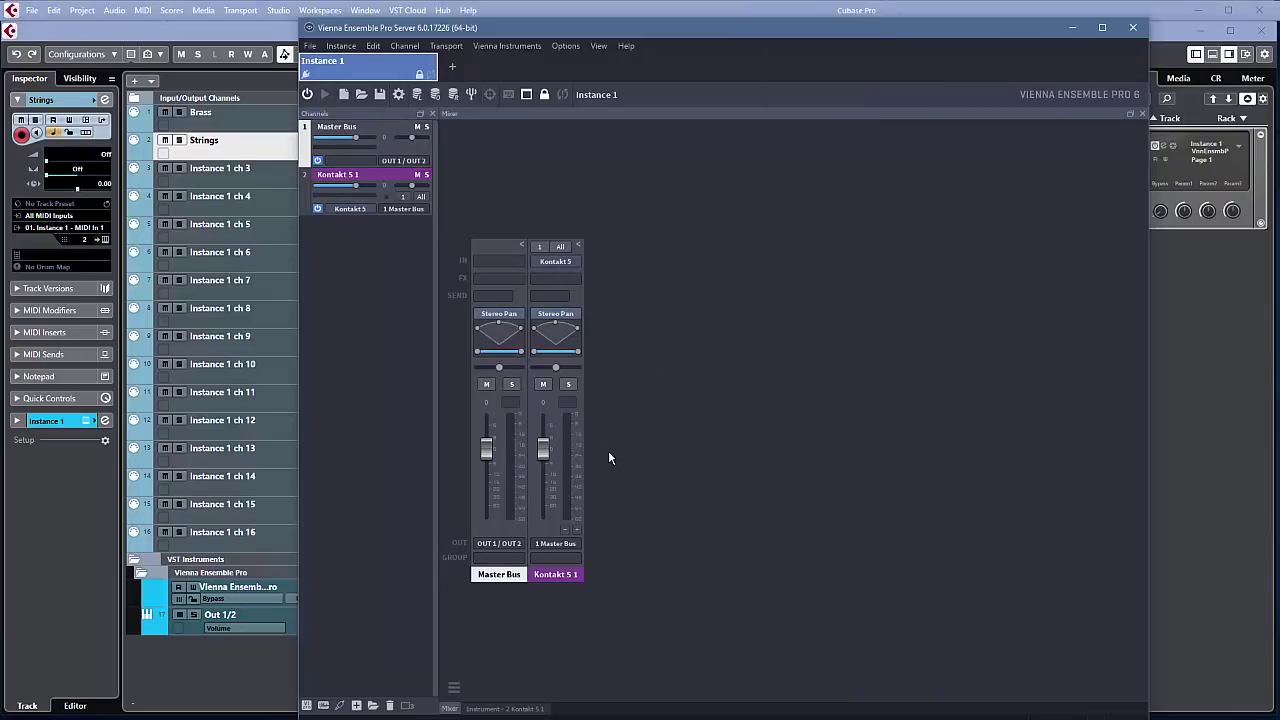
Step: Add a second Kontakt output channel to the mixer, move the server window aside, and return to the Strings track in Cubase
{"action": "left_click", "coordinate": [576, 528]}
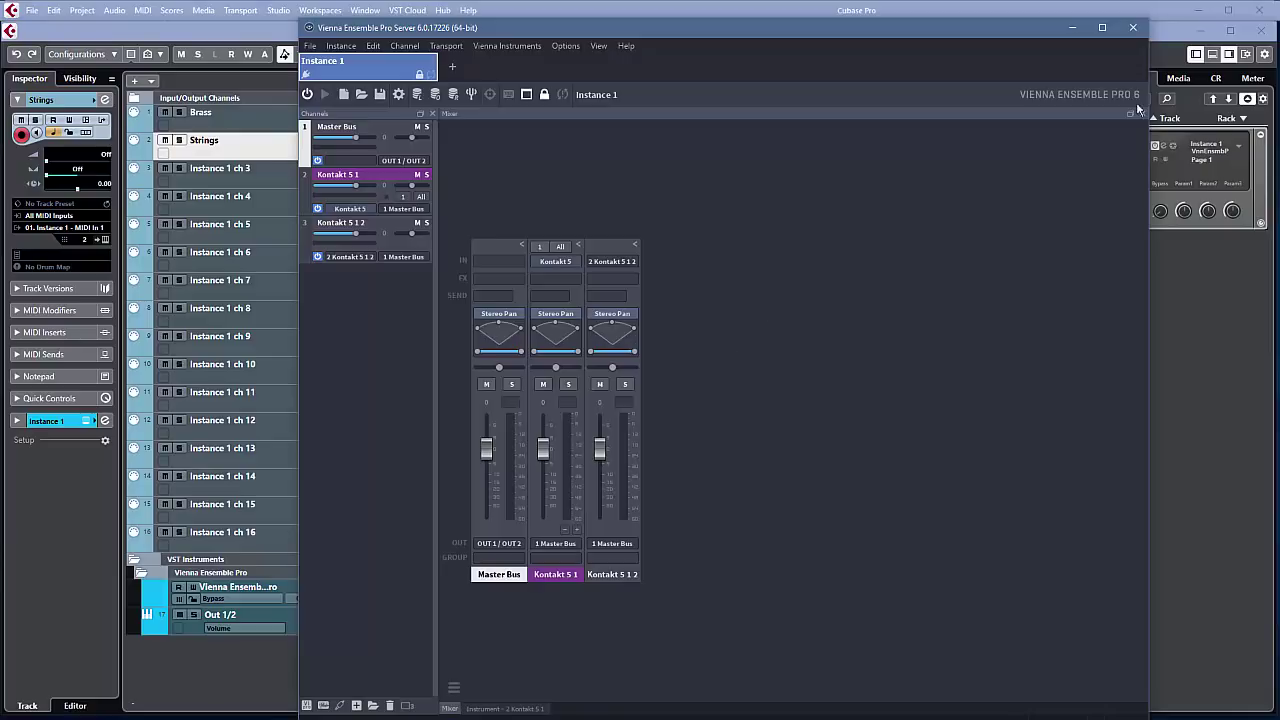
{"action": "left_click_drag", "start_coordinate": [780, 33], "coordinate": [1067, 49]}
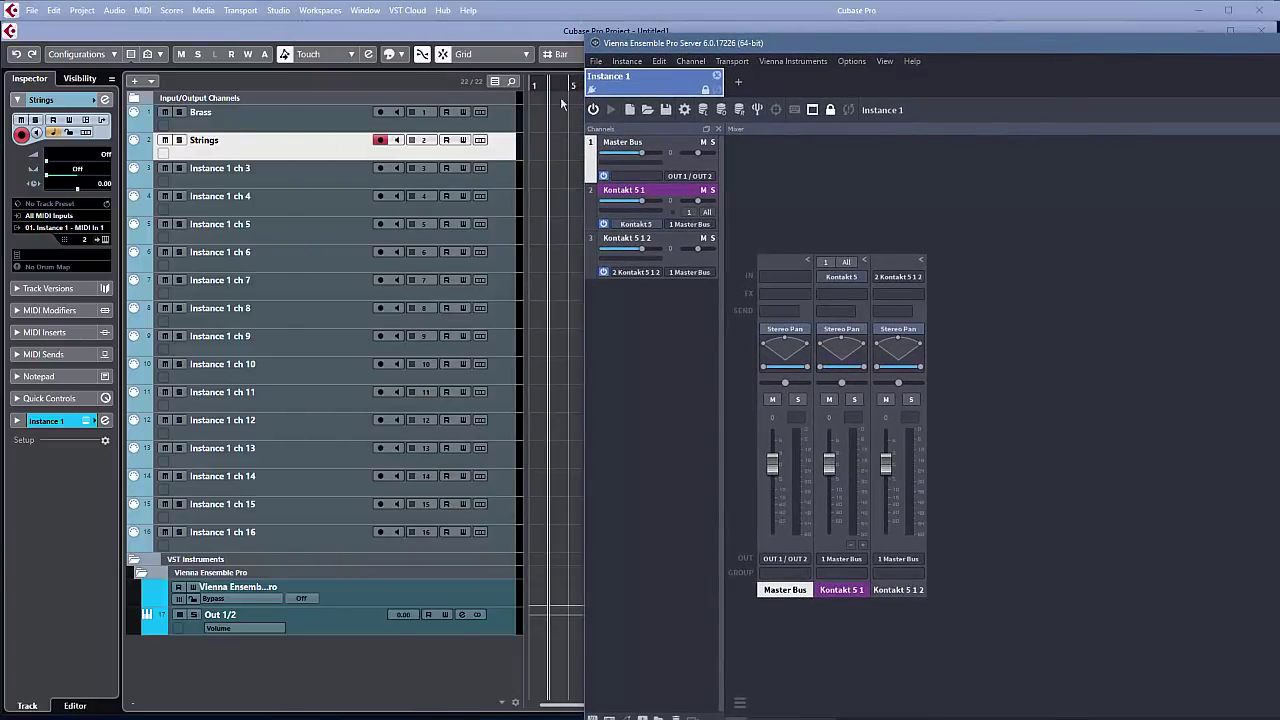
{"action": "left_click", "coordinate": [265, 160]}
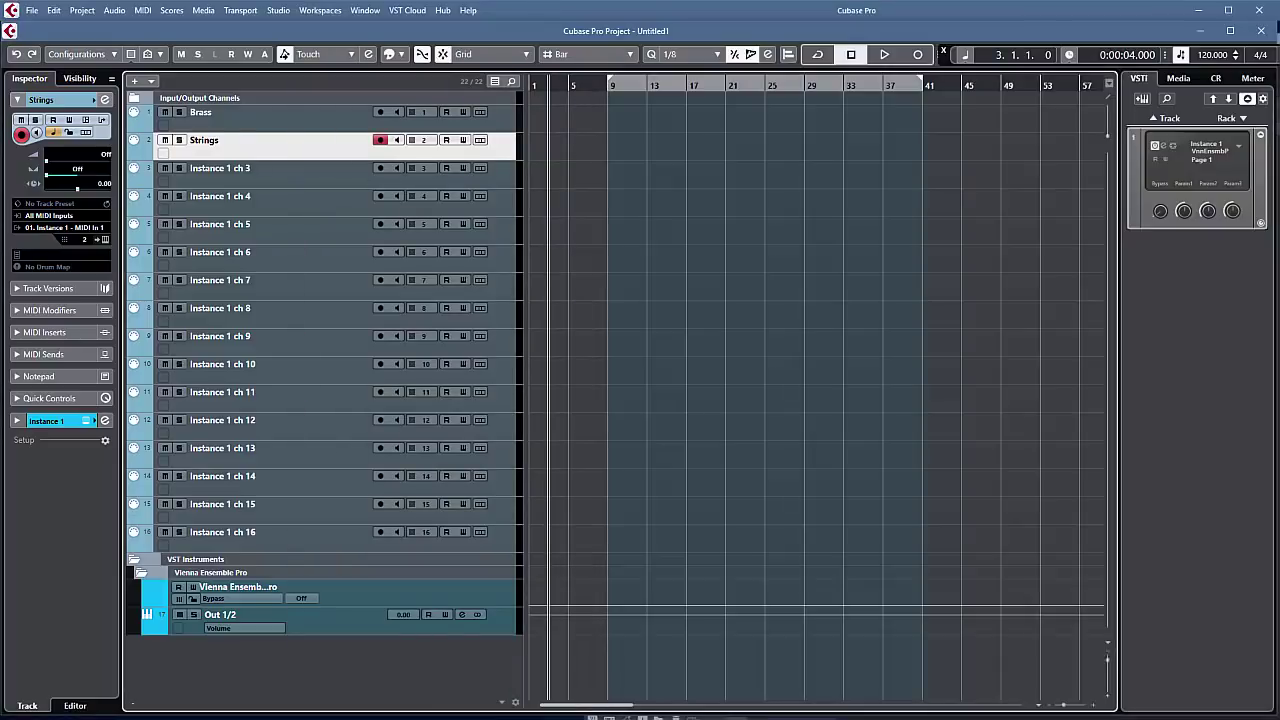
Step: Route the Kontakt 5 1 mixer channel to OUT 1 / OUT 2 in Vienna Ensemble Pro and select the Brass track in Cubase
{"action": "key", "text": "alt+Tab"}
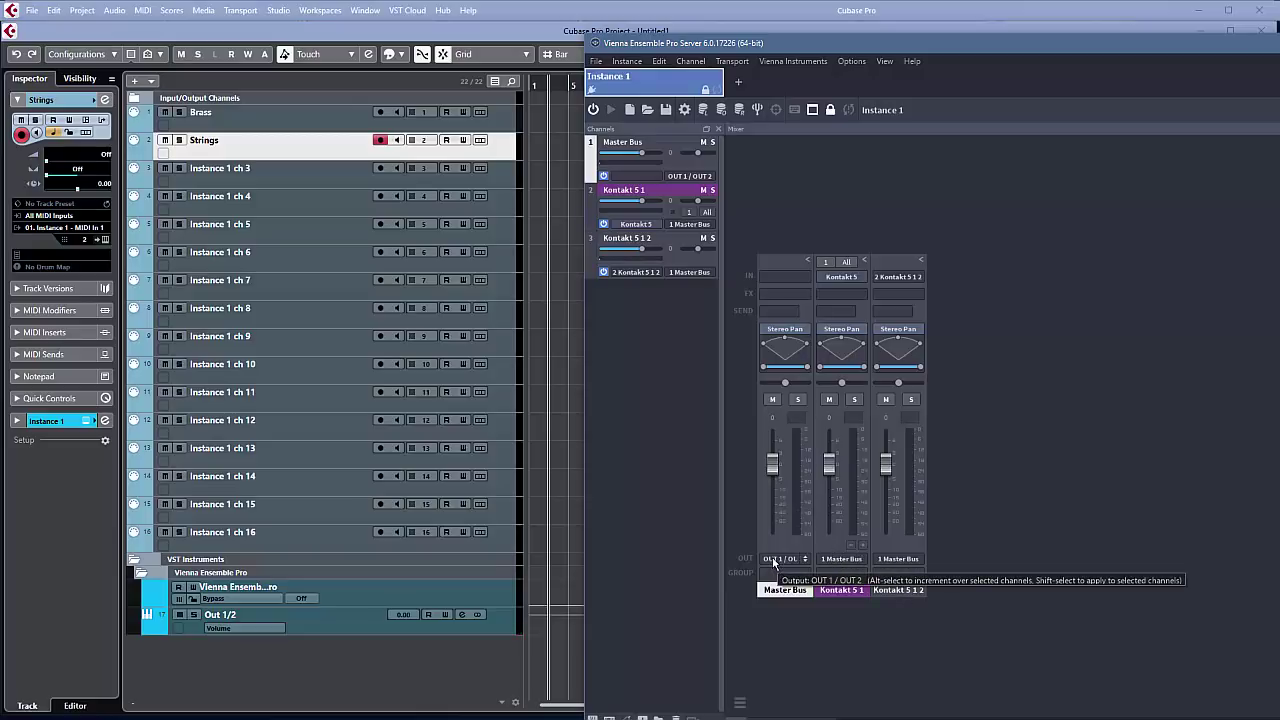
{"action": "left_click", "coordinate": [845, 562]}
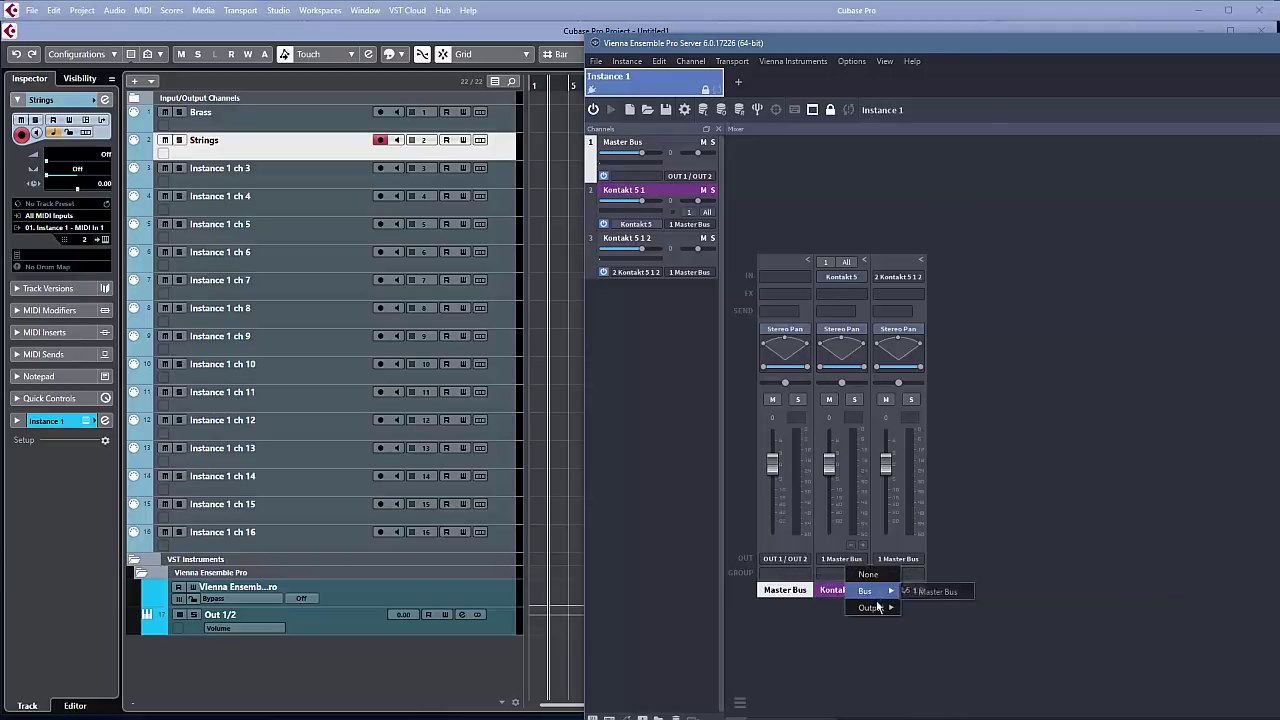
{"action": "mouse_move", "coordinate": [880, 607]}
{"action": "left_click", "coordinate": [945, 62]}
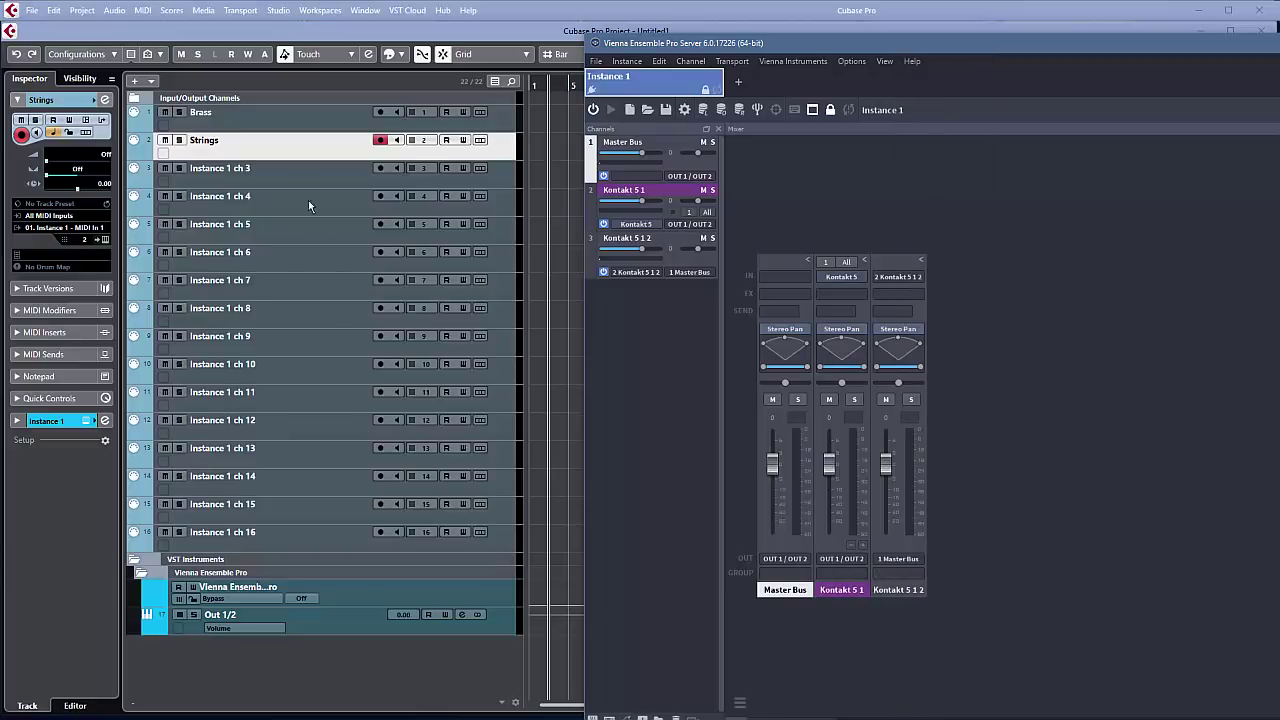
{"action": "left_click", "coordinate": [285, 125]}
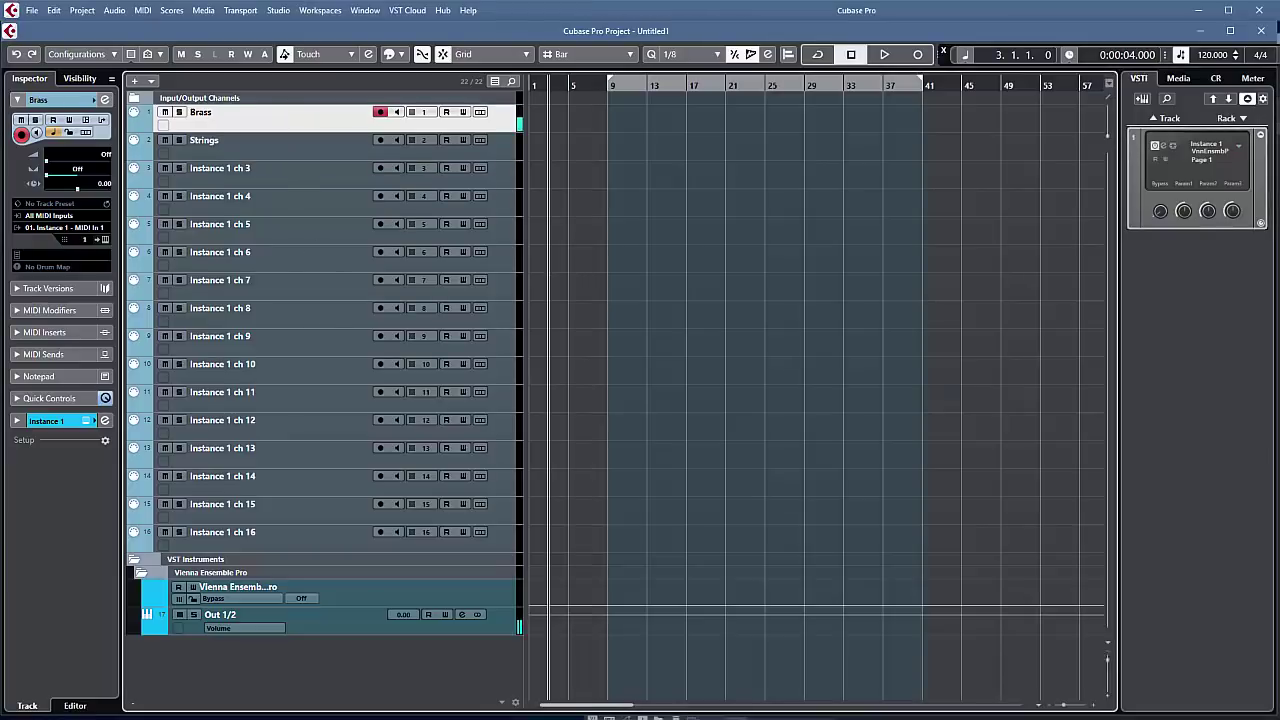
Step: Route the Kontakt 5 1 2 mixer channel to OUT 3 / OUT 4 in Vienna Ensemble Pro and select the Strings track in Cubase
{"action": "left_click", "coordinate": [692, 717]}
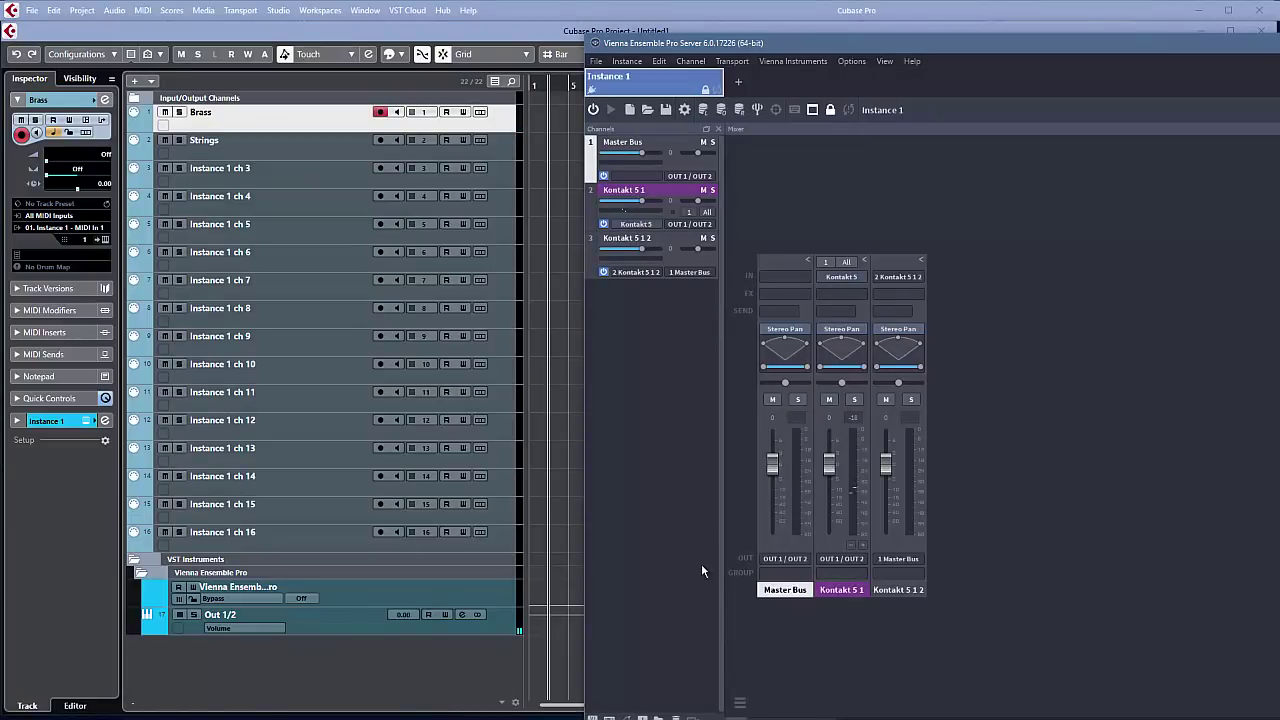
{"action": "left_click", "coordinate": [899, 557]}
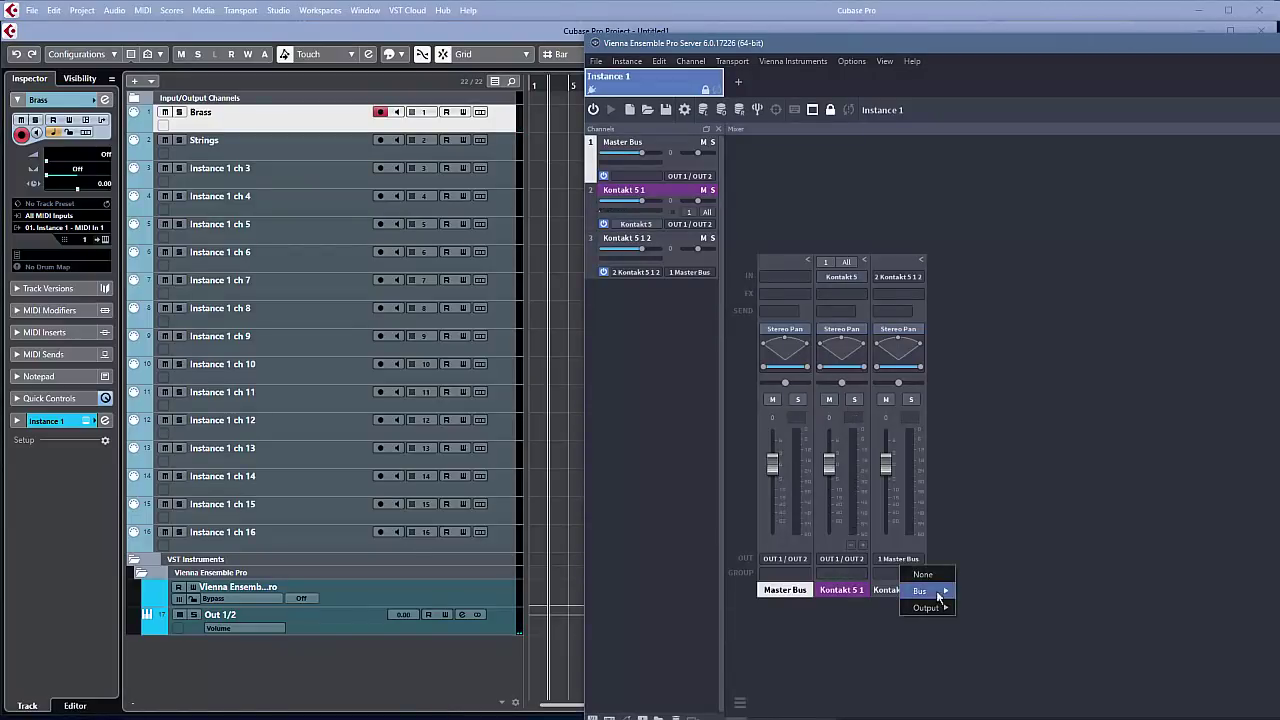
{"action": "mouse_move", "coordinate": [928, 607]}
{"action": "left_click", "coordinate": [982, 78]}
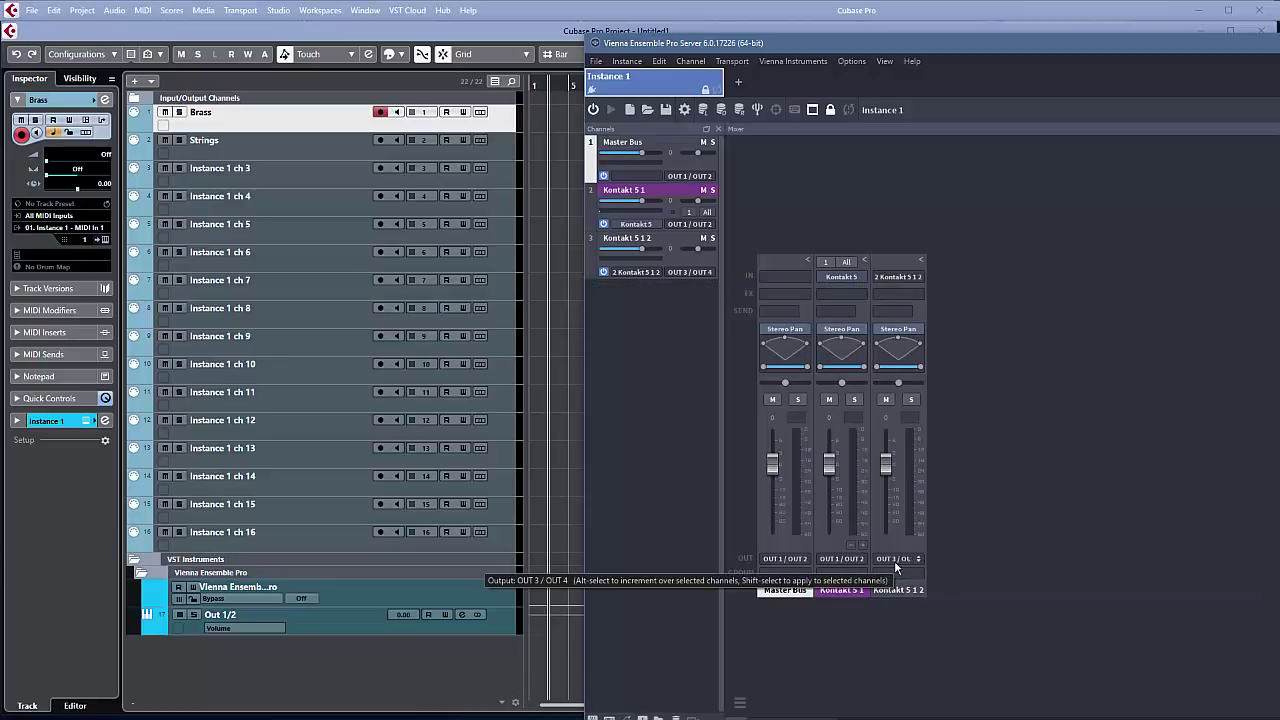
{"action": "left_click", "coordinate": [305, 150]}
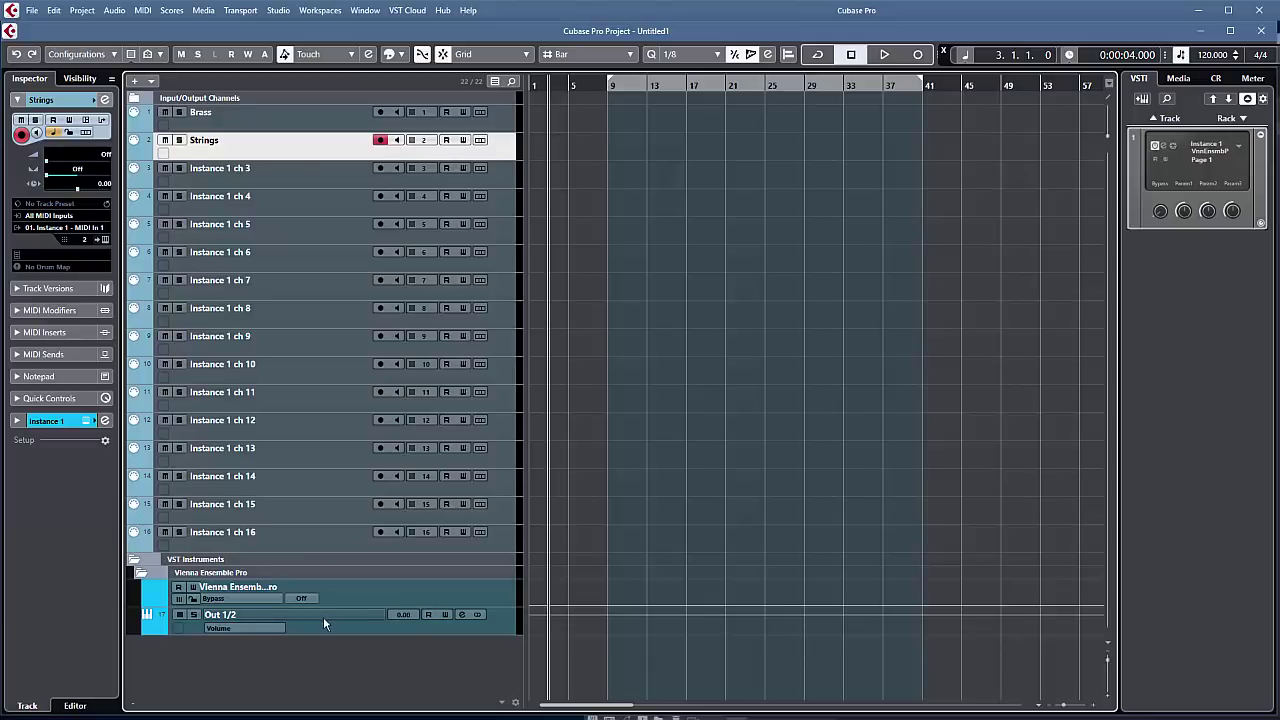
Step: Activate the Vienna Ensemble Pro instrument's stereo outputs from Out 3/4 through Out 19/20
{"action": "left_click", "coordinate": [1239, 147]}
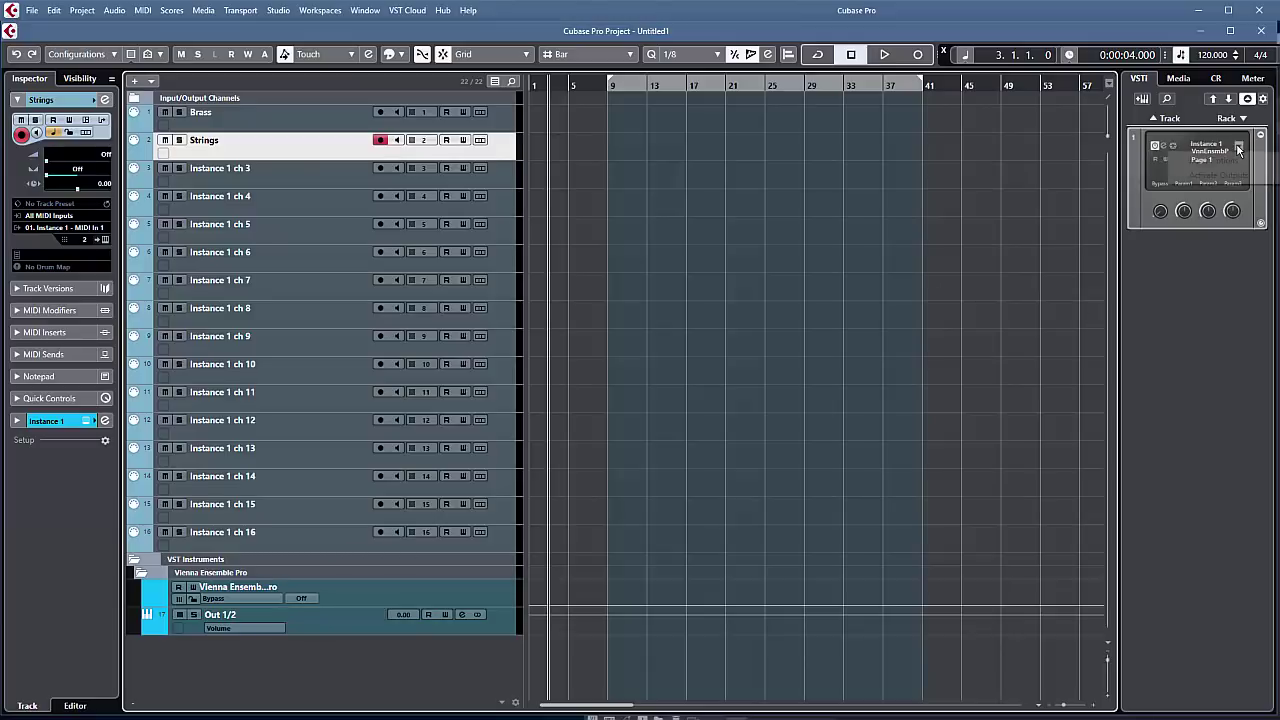
{"action": "mouse_move", "coordinate": [1233, 177]}
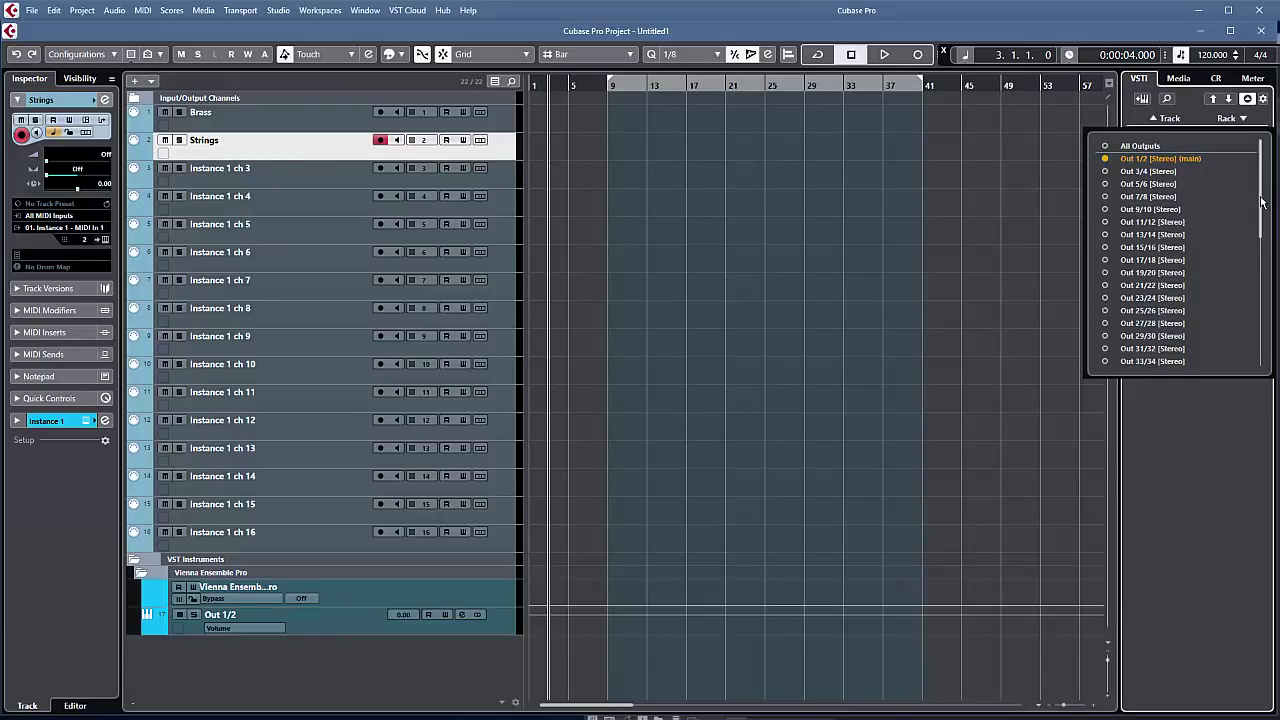
{"action": "left_click_drag", "start_coordinate": [1262, 203], "coordinate": [1257, 157]}
{"action": "left_click", "coordinate": [1171, 175]}
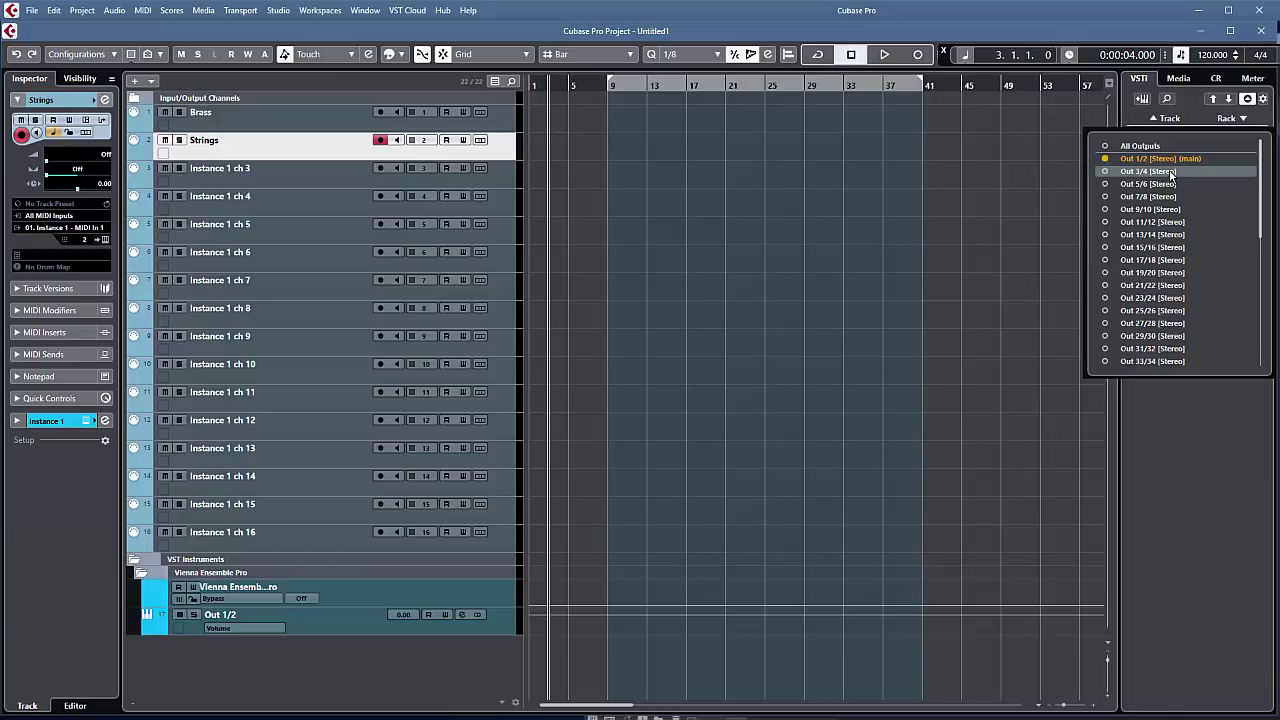
{"action": "left_click", "coordinate": [1162, 274], "text": "shift"}
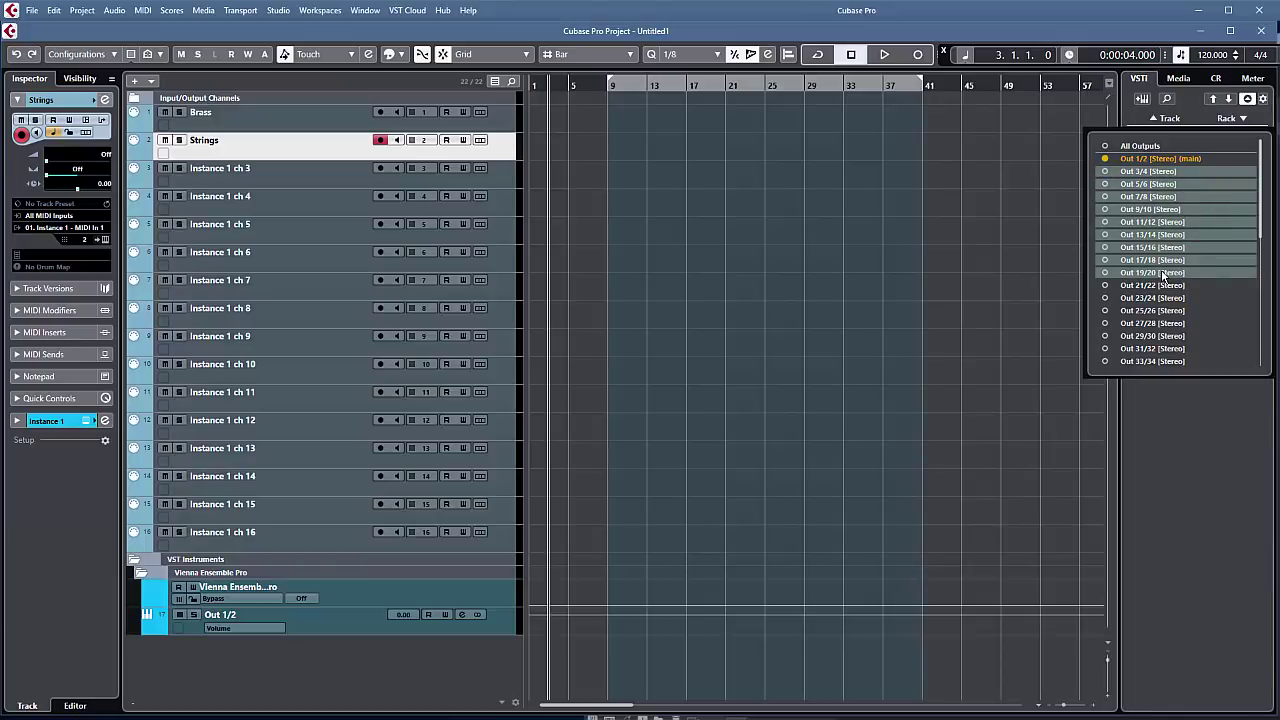
{"action": "left_click", "coordinate": [1157, 300], "text": "shift"}
{"action": "left_click", "coordinate": [1162, 274]}
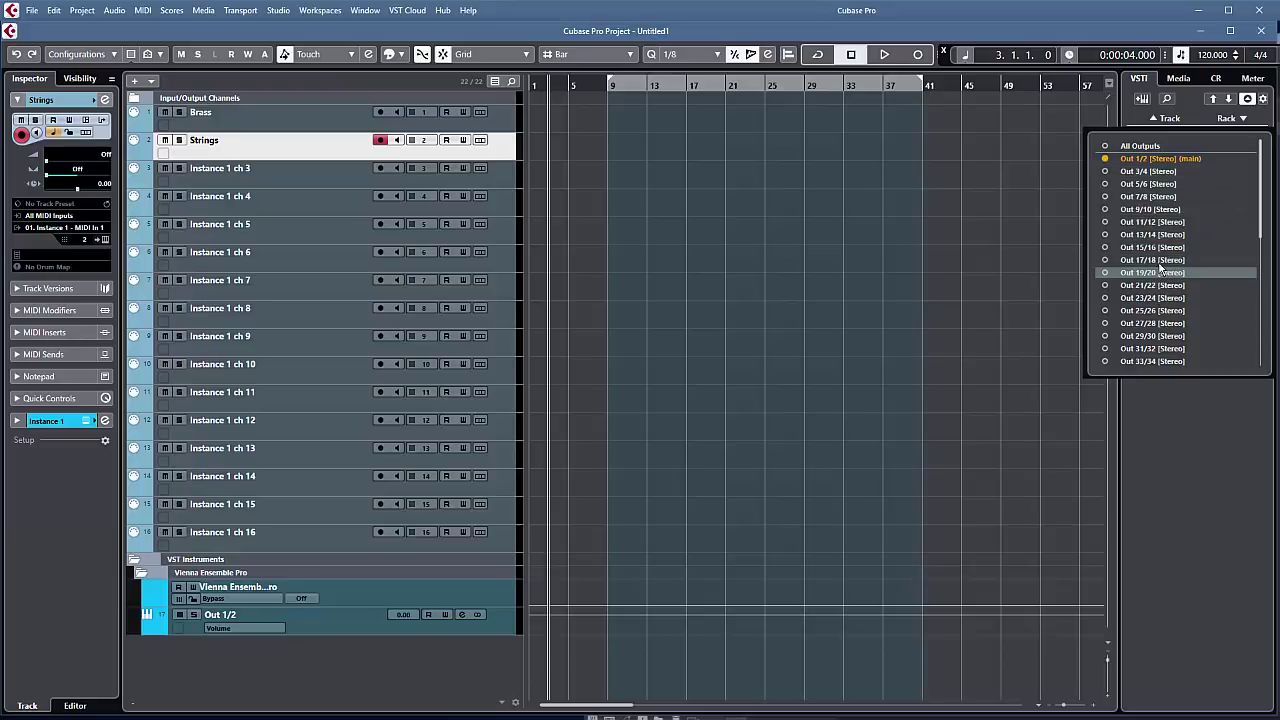
{"action": "left_click", "coordinate": [1161, 174]}
{"action": "left_click", "coordinate": [1166, 273], "text": "shift"}
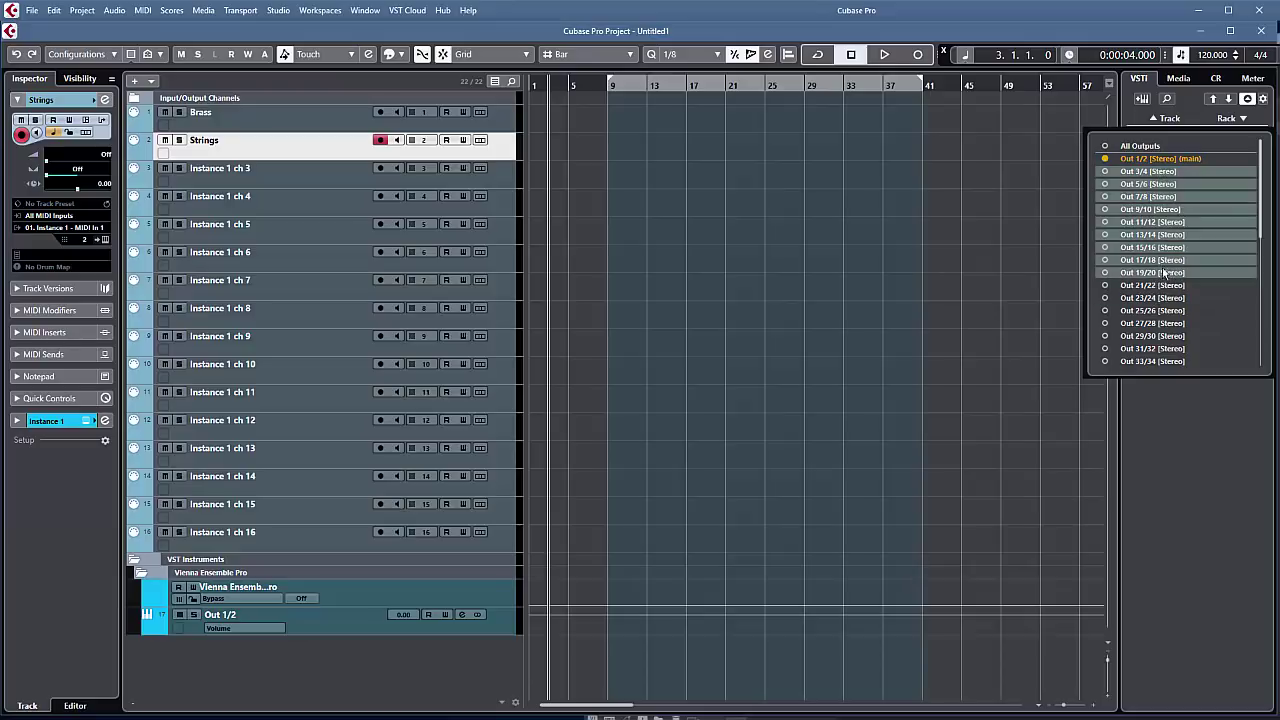
{"action": "left_click", "coordinate": [1104, 171]}
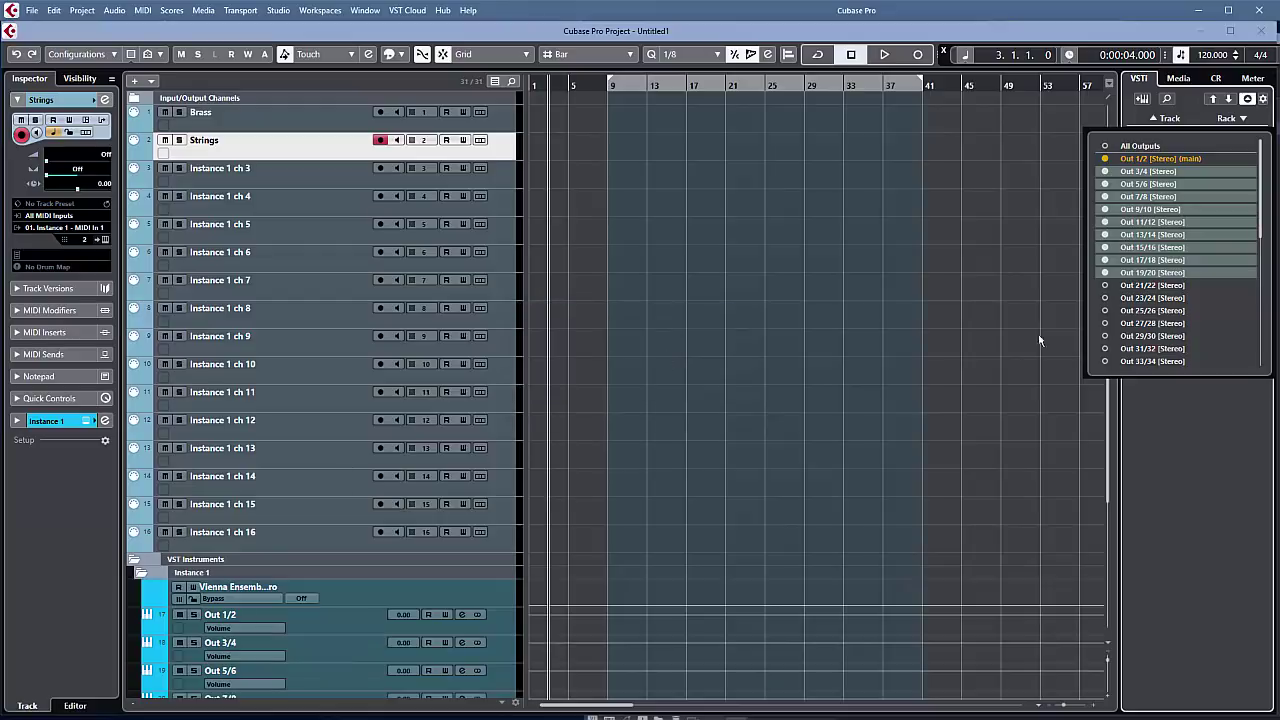
Step: Look over the added output channels and rename the Out 1/2 channel as Brass
{"action": "scroll", "coordinate": [1107, 453], "scroll_direction": "down", "scroll_amount": 1}
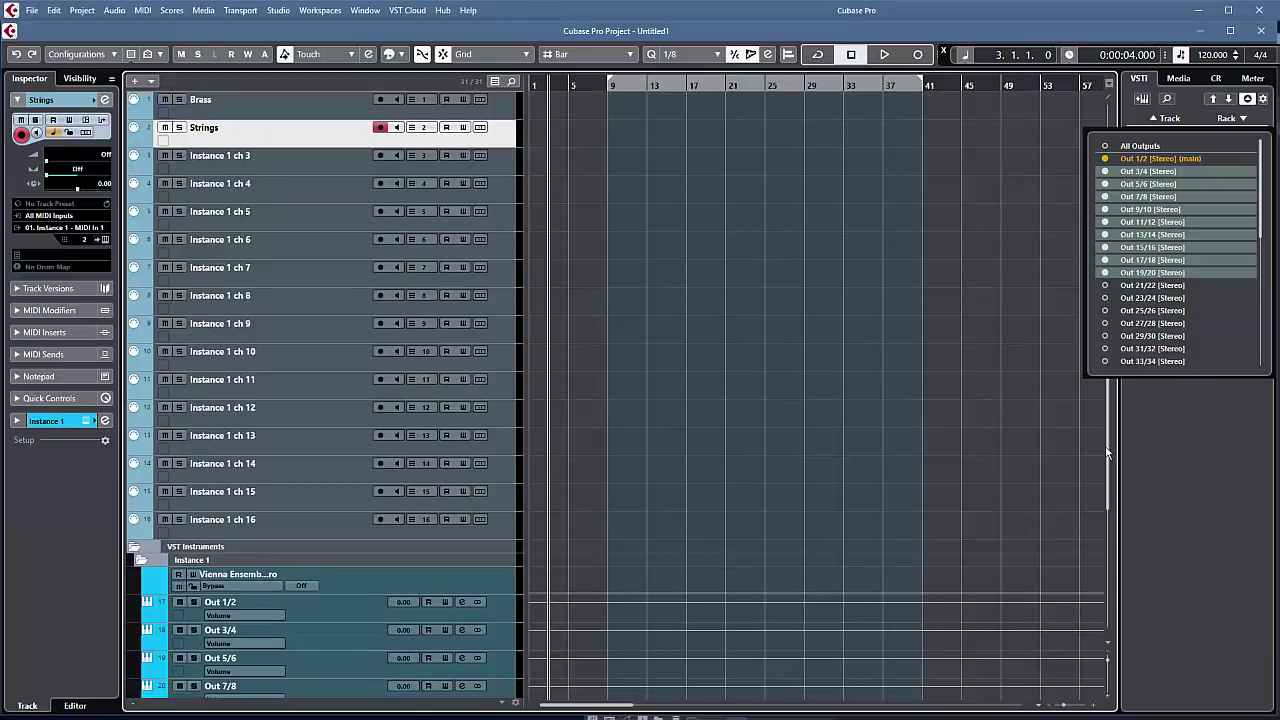
{"action": "scroll", "coordinate": [1100, 514], "scroll_direction": "down", "scroll_amount": 5}
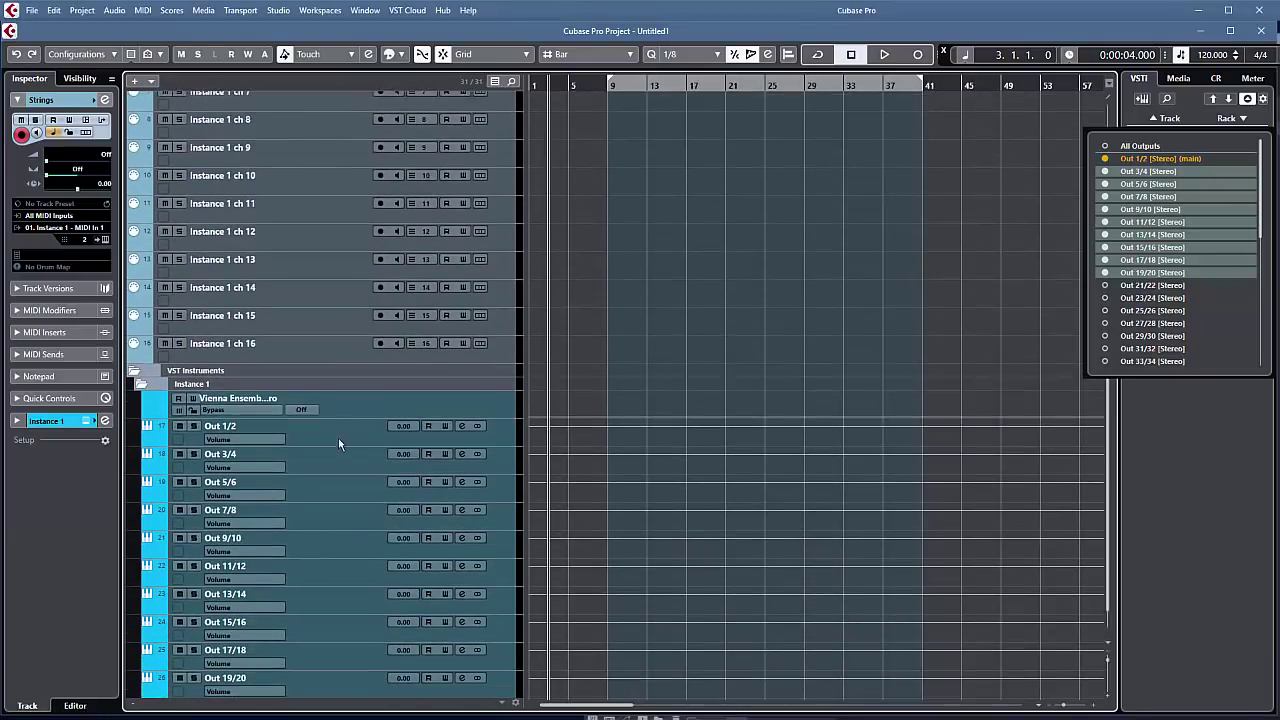
{"action": "scroll", "coordinate": [344, 443], "scroll_direction": "down", "scroll_amount": 1}
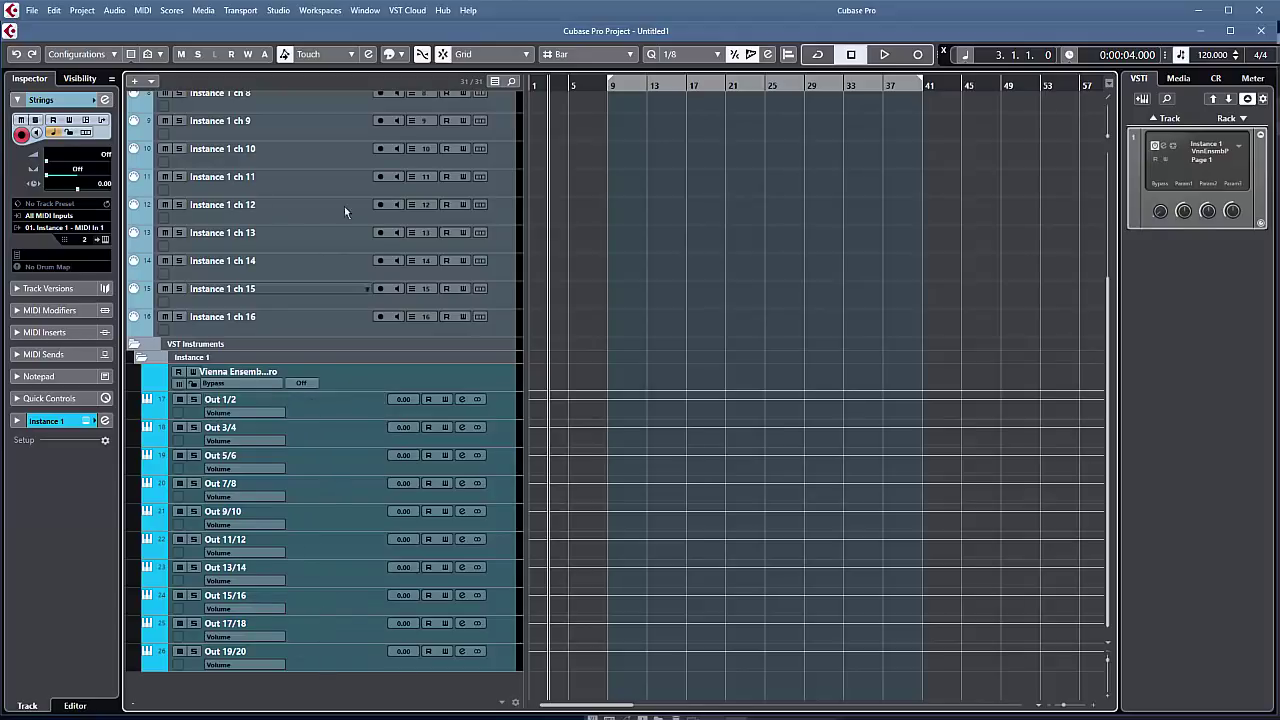
{"action": "scroll", "coordinate": [335, 220], "scroll_direction": "up", "scroll_amount": 8}
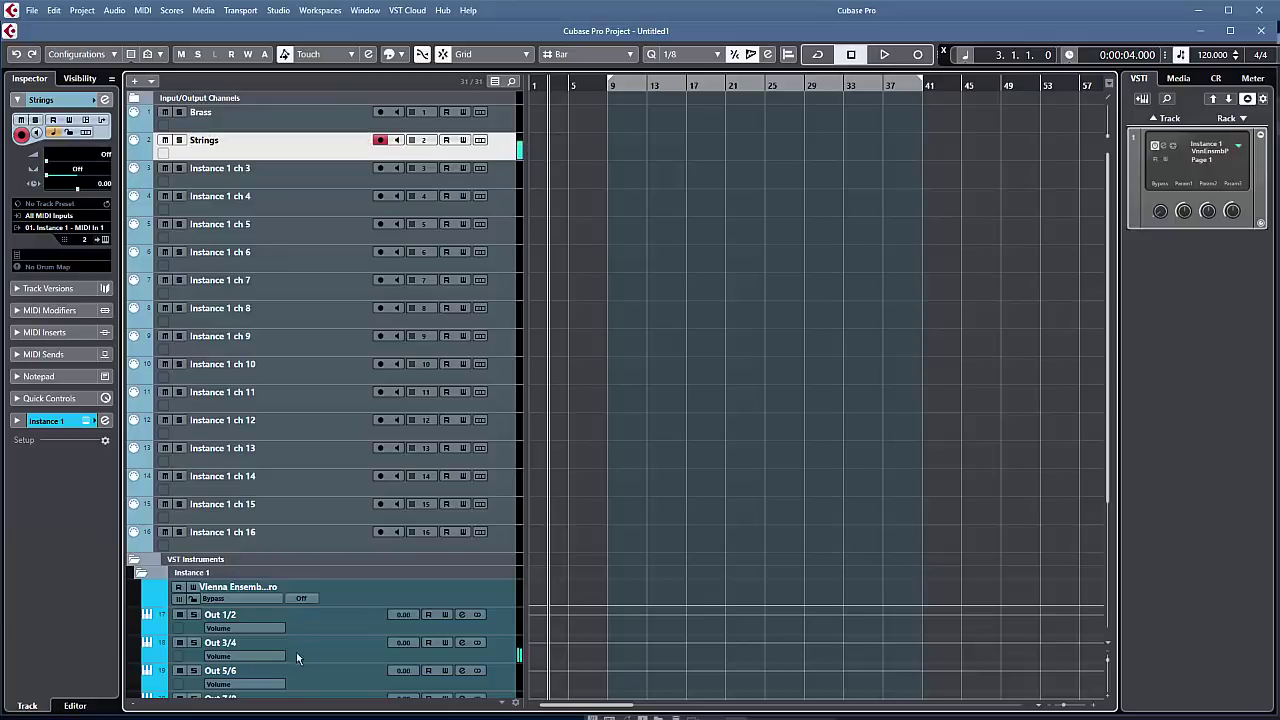
{"action": "double_click", "coordinate": [266, 619]}
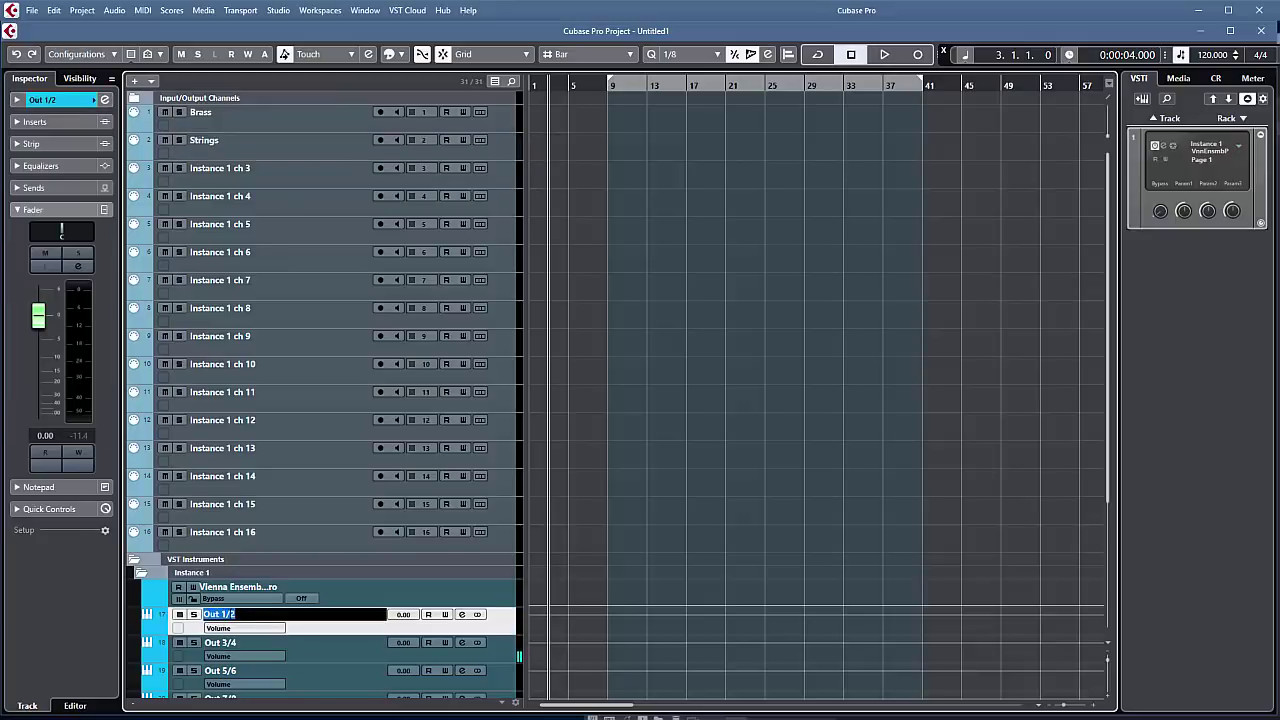
{"action": "type", "text": "Br"}
{"action": "key", "text": "BackSpace"}
{"action": "key", "text": "BackSpace"}
{"action": "key", "text": "BackSpace"}
{"action": "type", "text": "ss"}
{"action": "key", "text": "Return"}
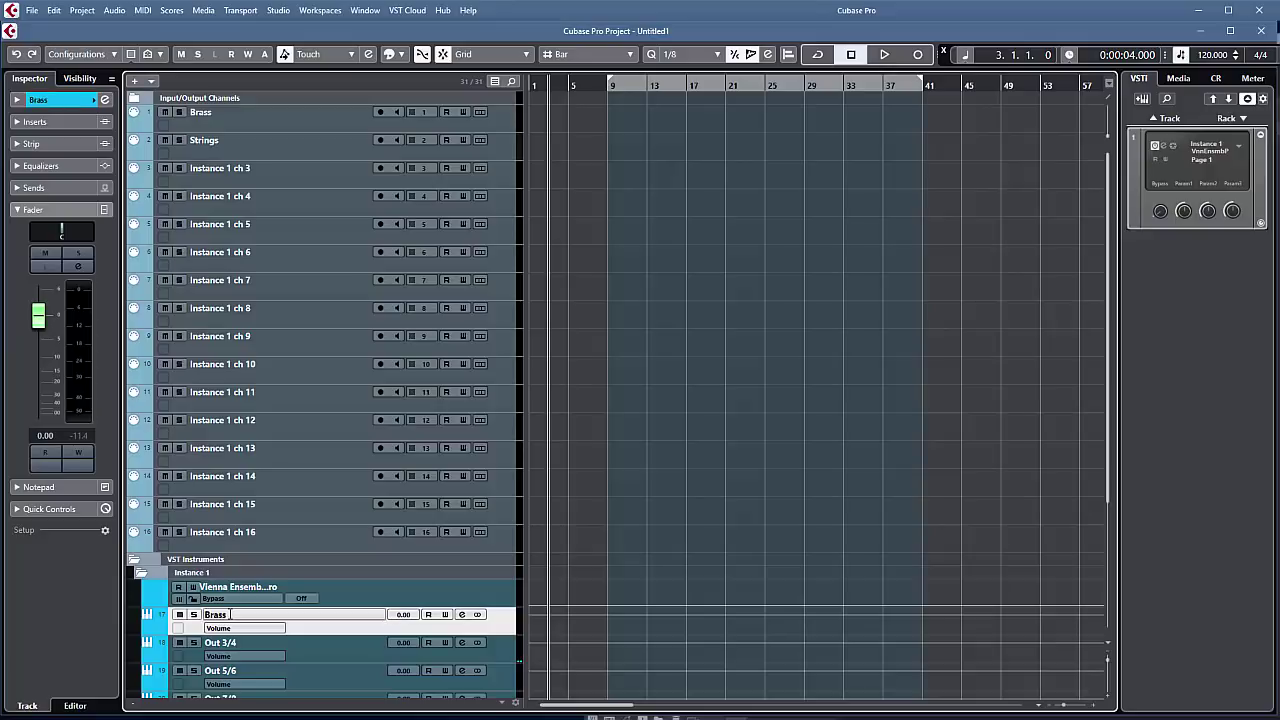
Step: Rename the Out 3/4 output channel as Strings
{"action": "double_click", "coordinate": [238, 642]}
{"action": "type", "text": "Strings"}
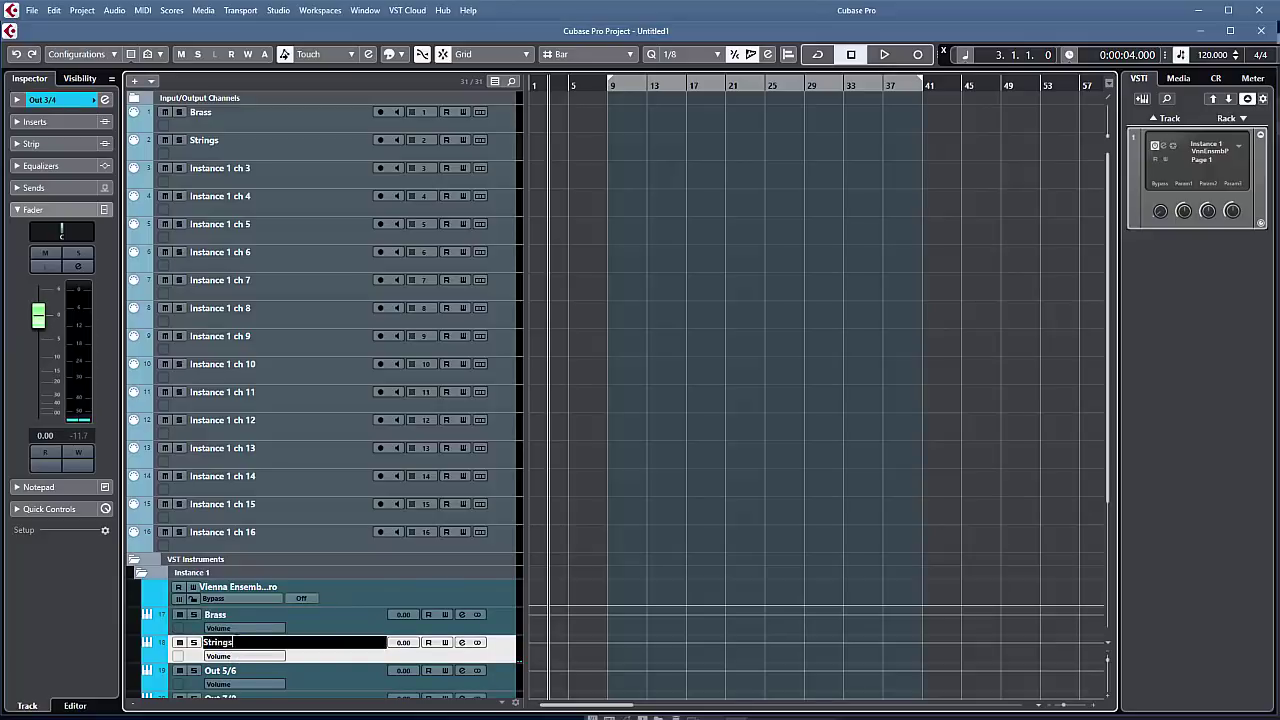
{"action": "key", "text": "Return"}
Step: Write the note "Instance 1 1/2" in the notepad of the Brass output channel
{"action": "scroll", "coordinate": [349, 634], "scroll_direction": "down", "scroll_amount": 3}
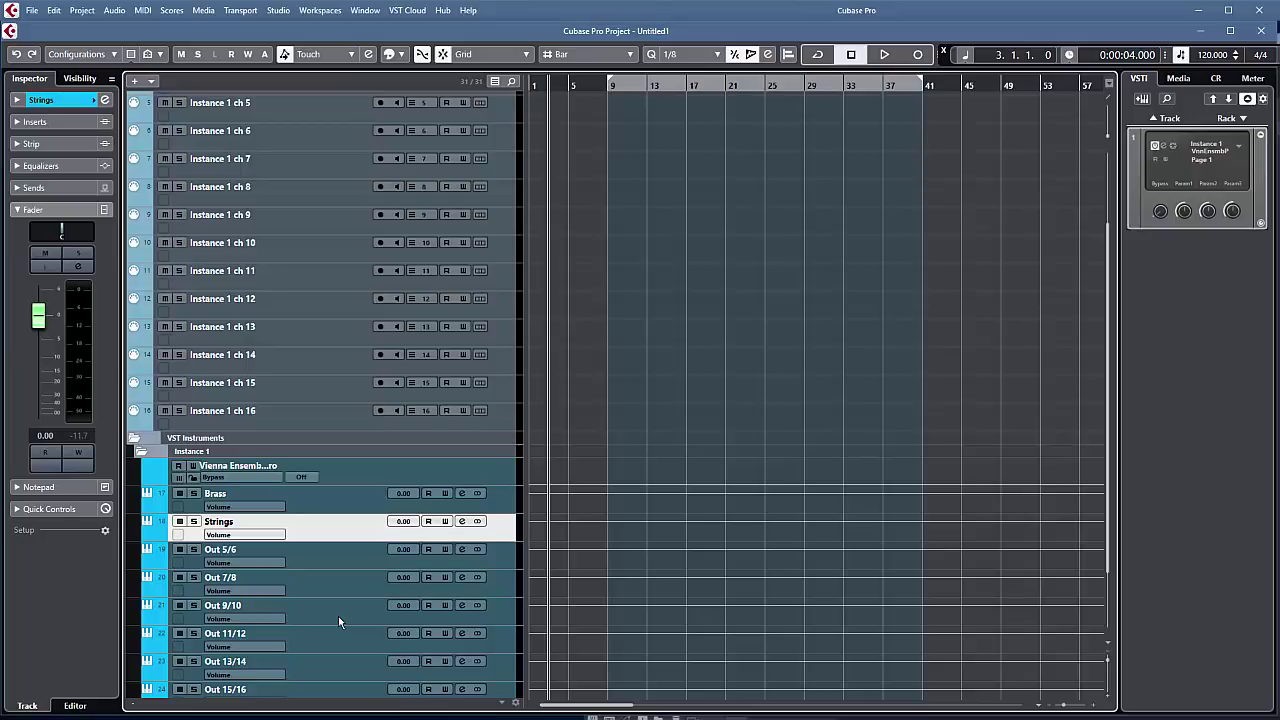
{"action": "left_click", "coordinate": [337, 500]}
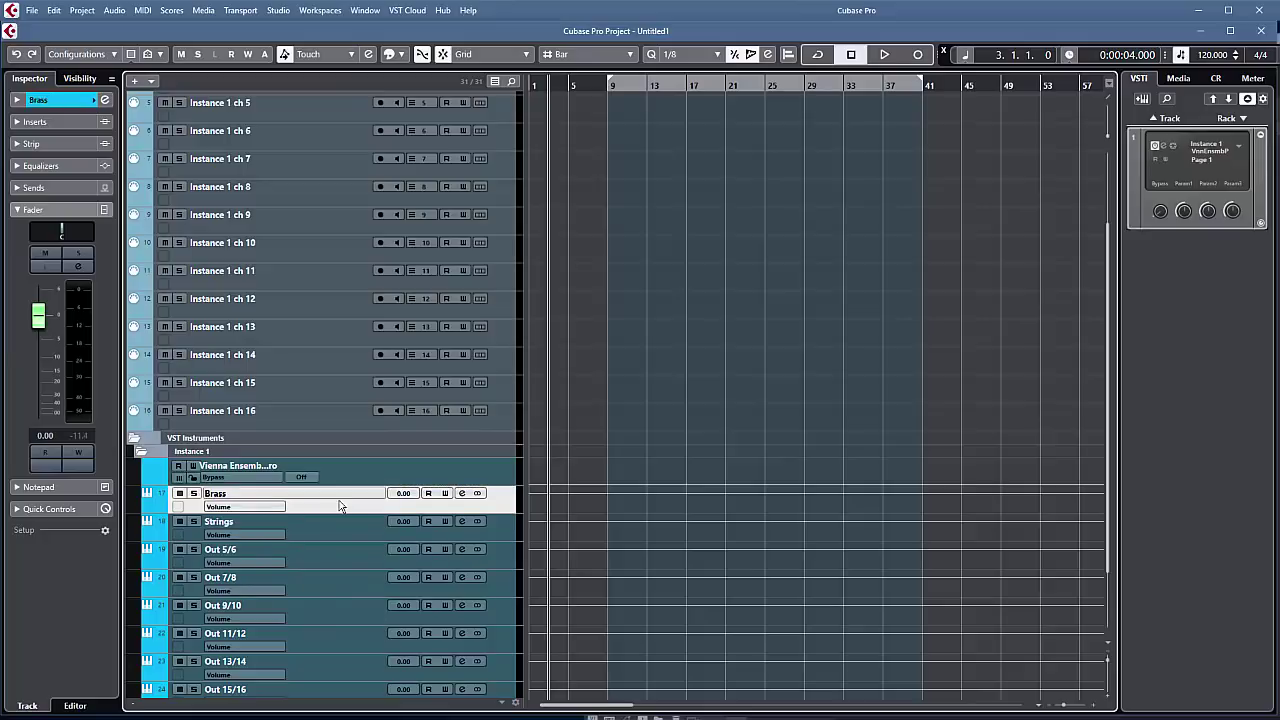
{"action": "left_click", "coordinate": [38, 487]}
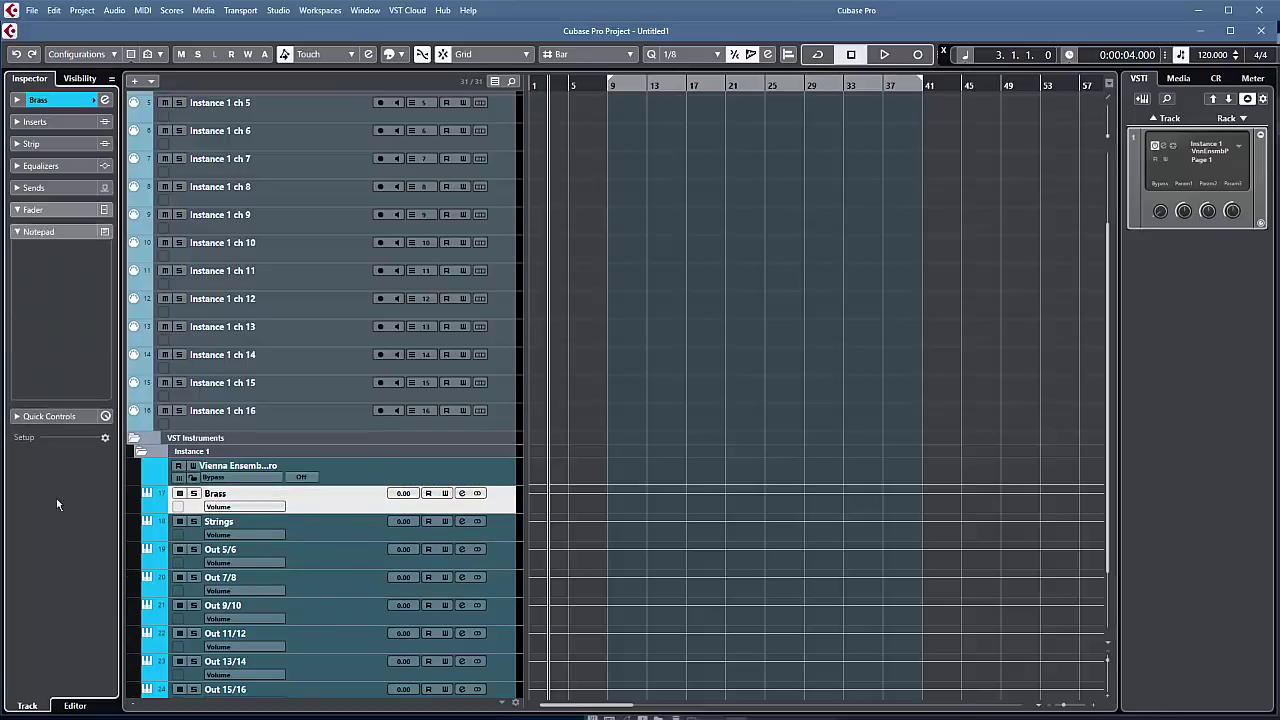
{"action": "left_click", "coordinate": [40, 258]}
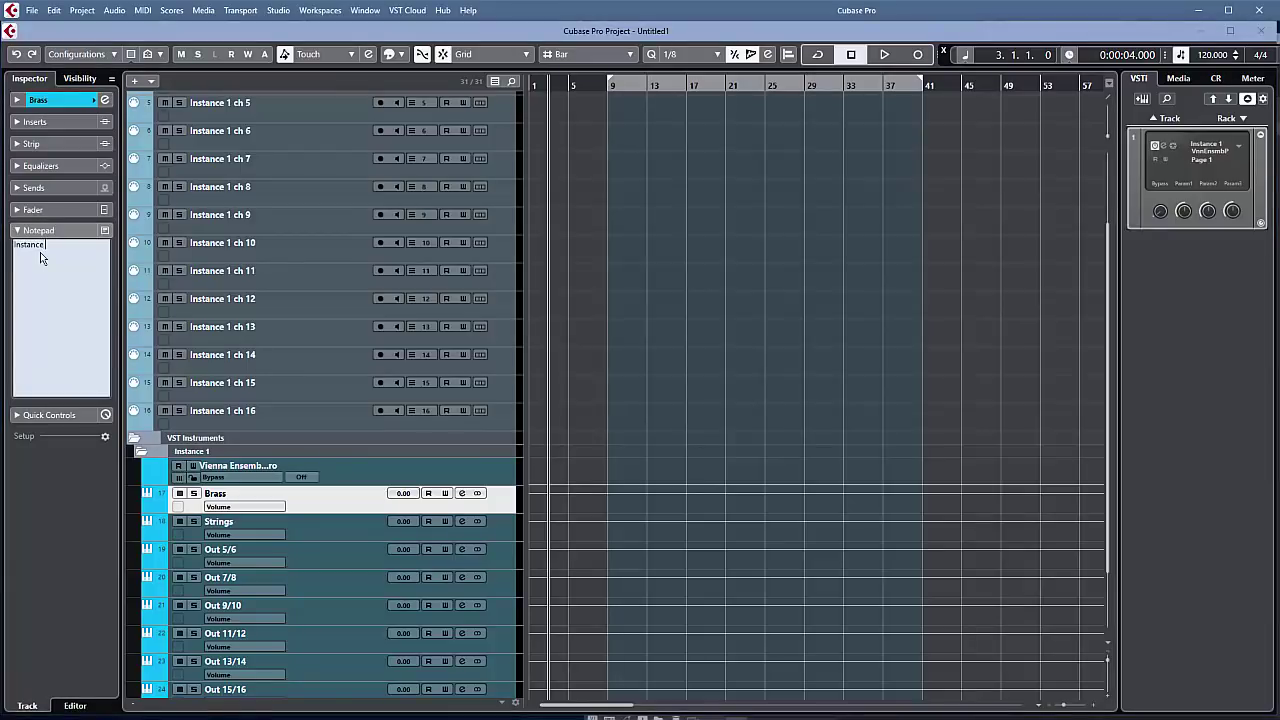
{"action": "type", "text": "Instance 1 1/3"}
Step: Write the note "Instance 1 3/4" in the notepad of the Strings output channel
{"action": "left_click", "coordinate": [301, 528]}
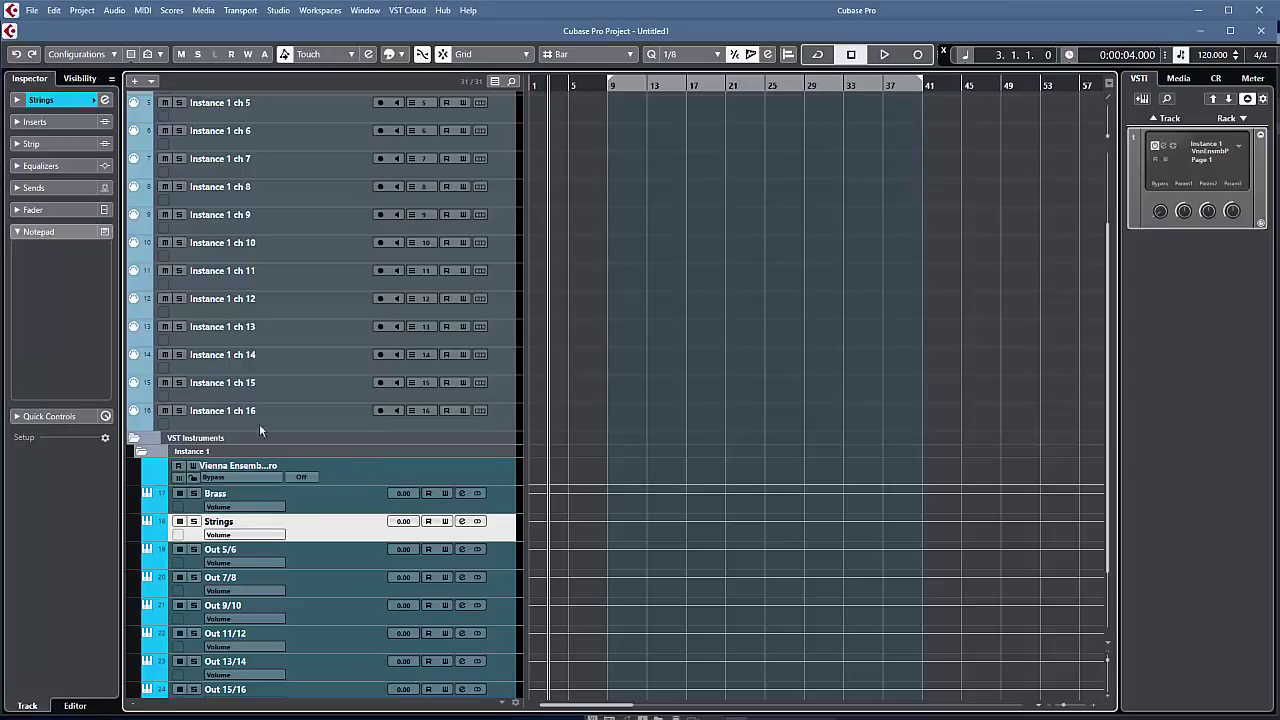
{"action": "left_click", "coordinate": [36, 256]}
{"action": "type", "text": "Insta"}
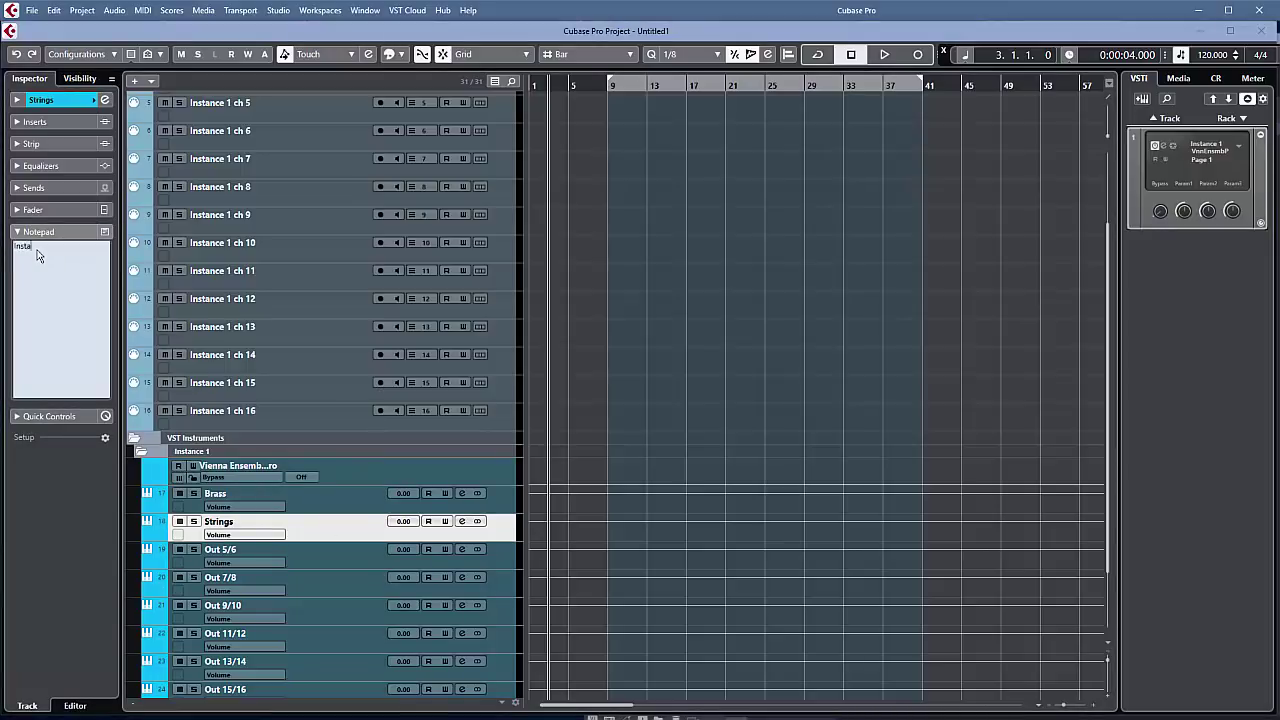
{"action": "type", "text": "nce 1 3/4"}
{"action": "key", "text": "Return"}
{"action": "left_click", "coordinate": [10, 520]}
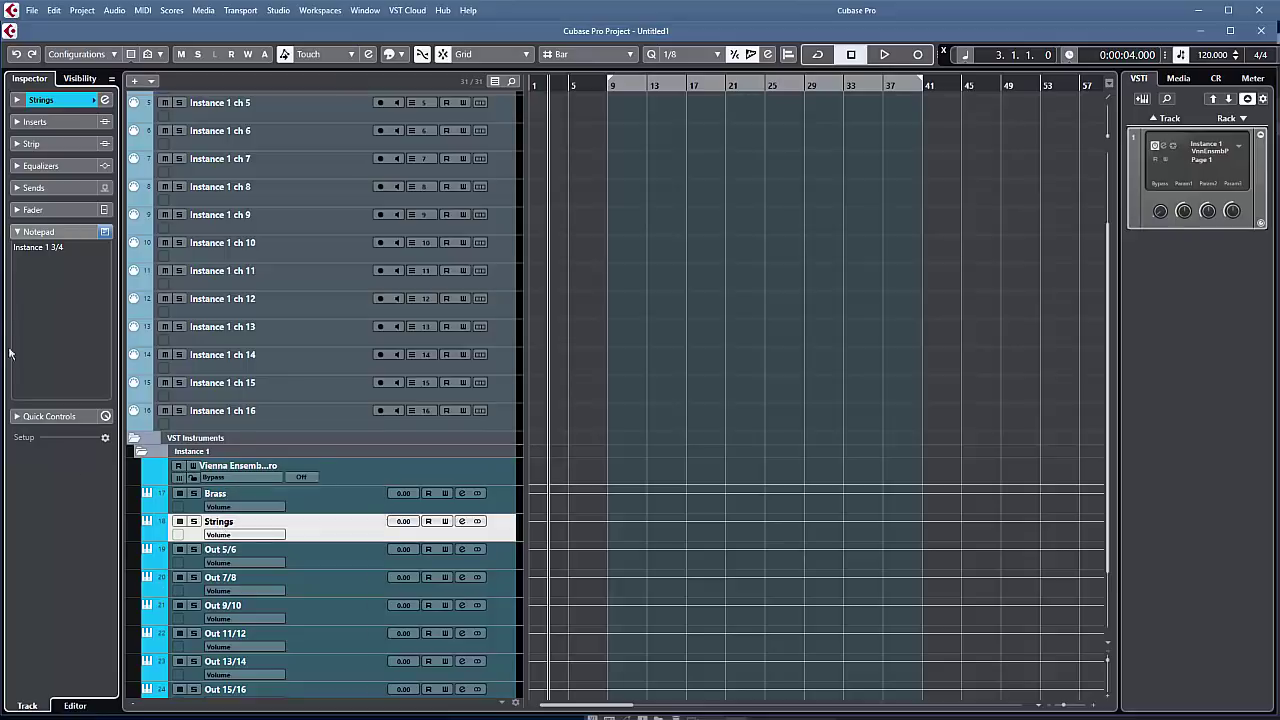
Step: Review the notes on the Brass and Strings output channels and the instrument's list of activated outputs
{"action": "left_click", "coordinate": [325, 508]}
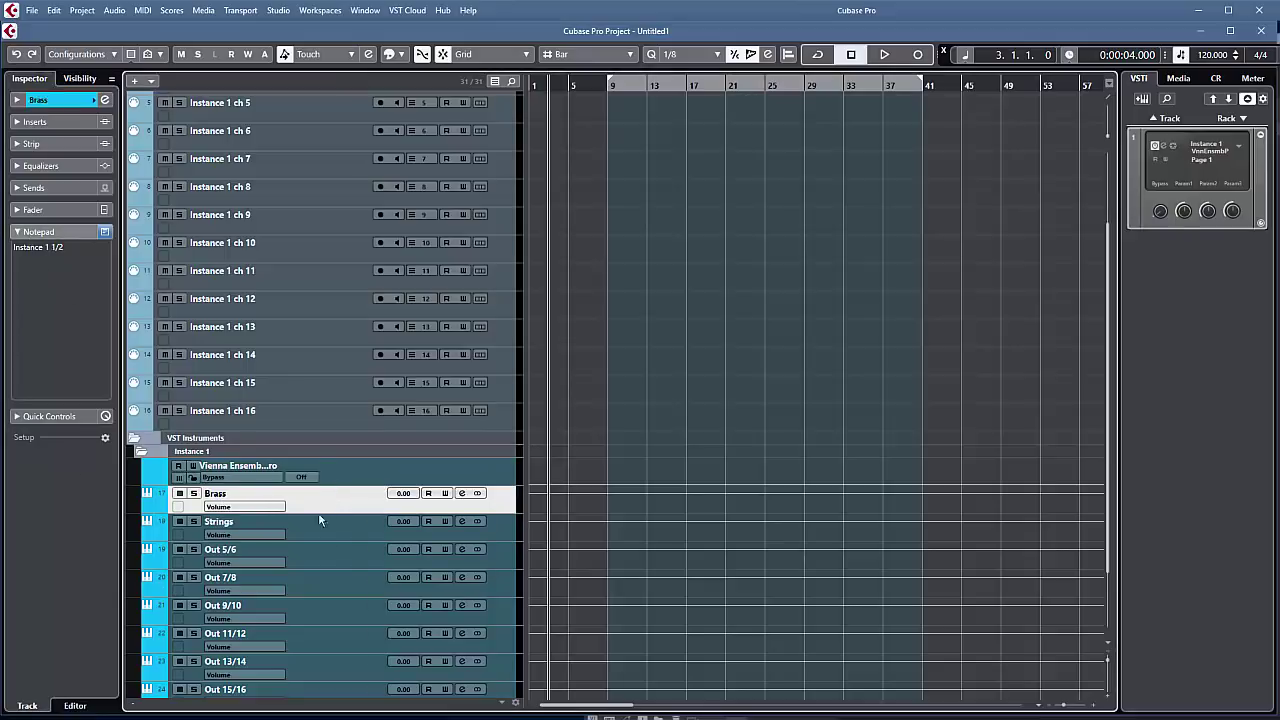
{"action": "left_click", "coordinate": [314, 530]}
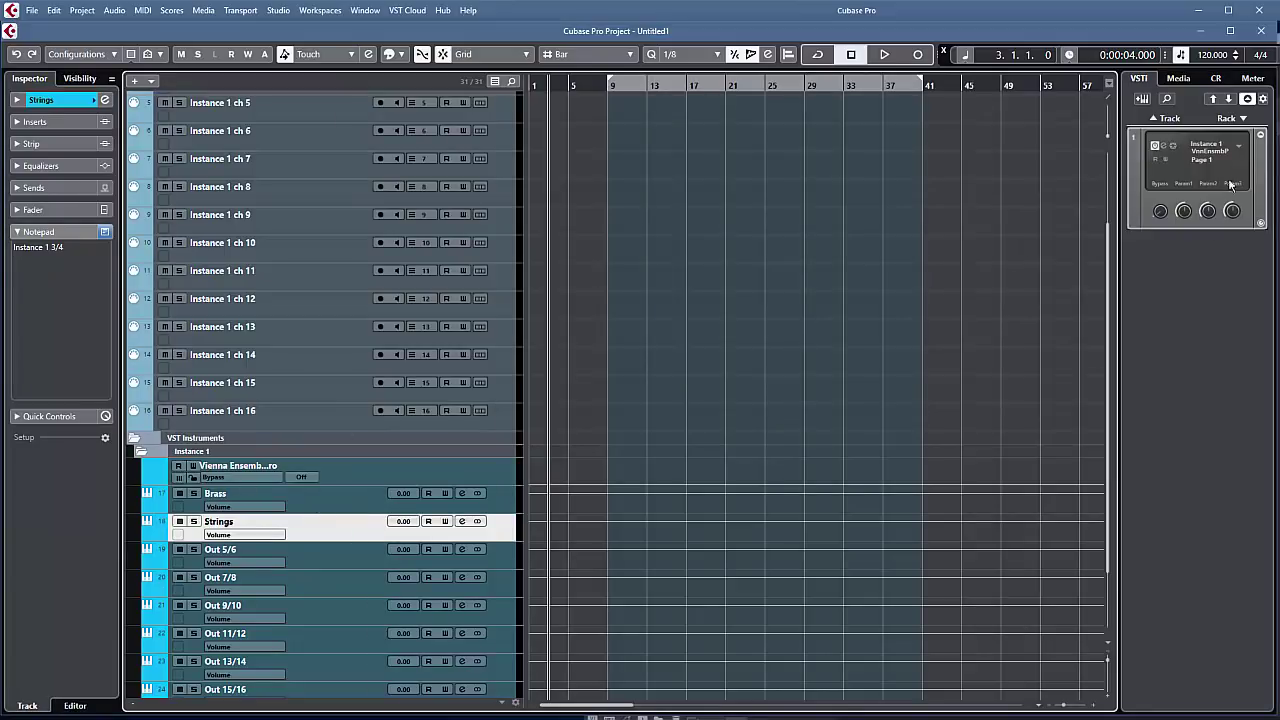
{"action": "left_click", "coordinate": [1239, 146]}
{"action": "mouse_move", "coordinate": [1225, 176]}
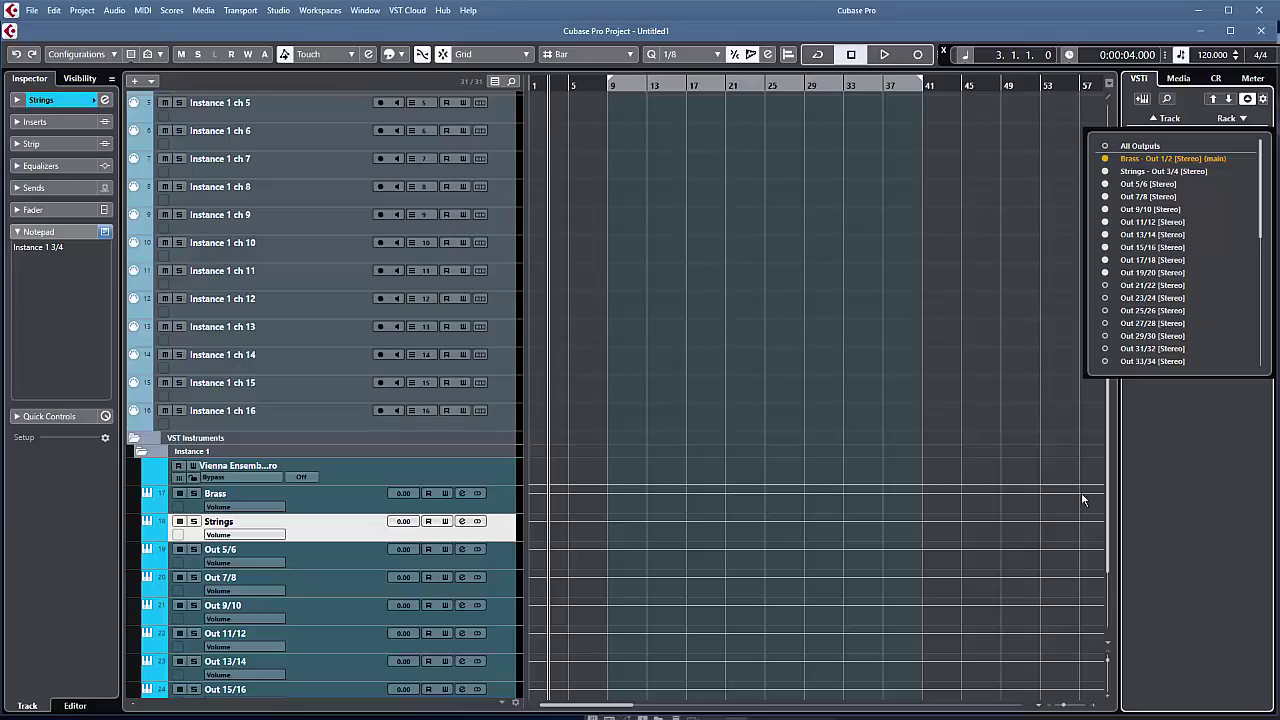
{"action": "left_click", "coordinate": [1189, 481]}
{"action": "scroll", "coordinate": [679, 358], "scroll_direction": "up", "scroll_amount": 3}
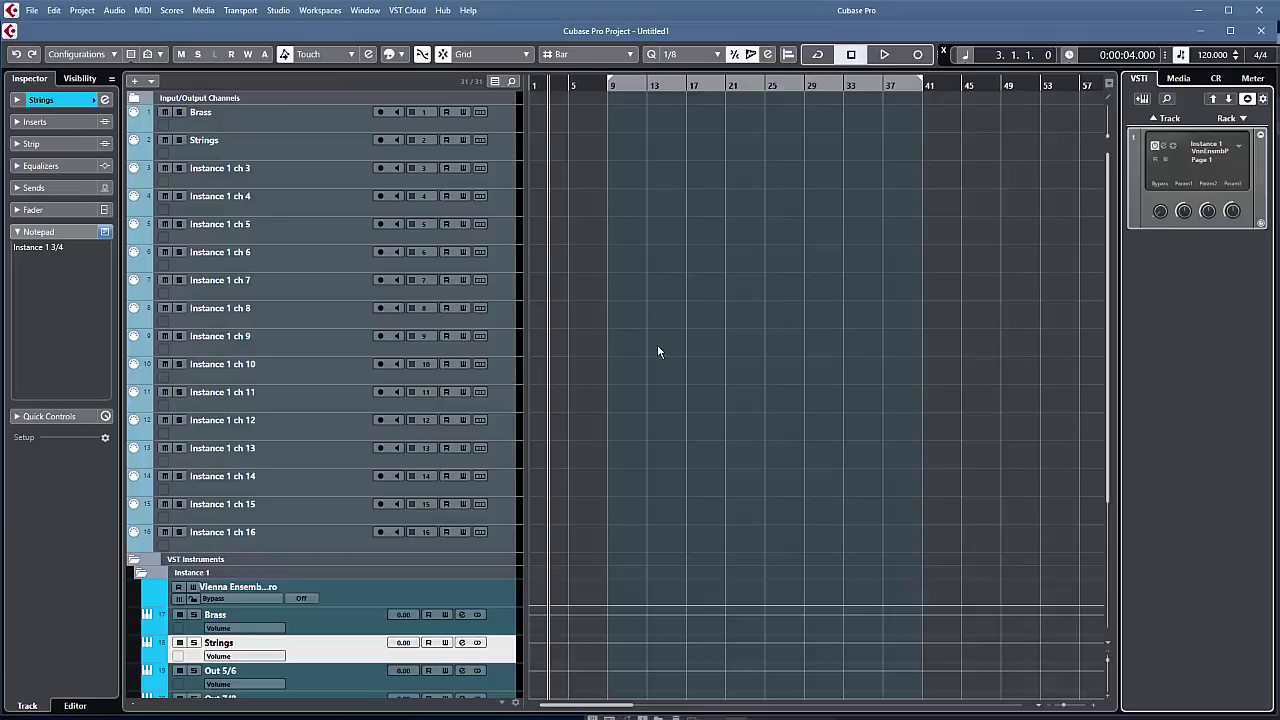
Step: Consult the Kontakt 5 1 brass articulations and enter "F5 Staccato" and "F#5" on separate lines in the Brass MIDI track's notepad
{"action": "left_click", "coordinate": [261, 121]}
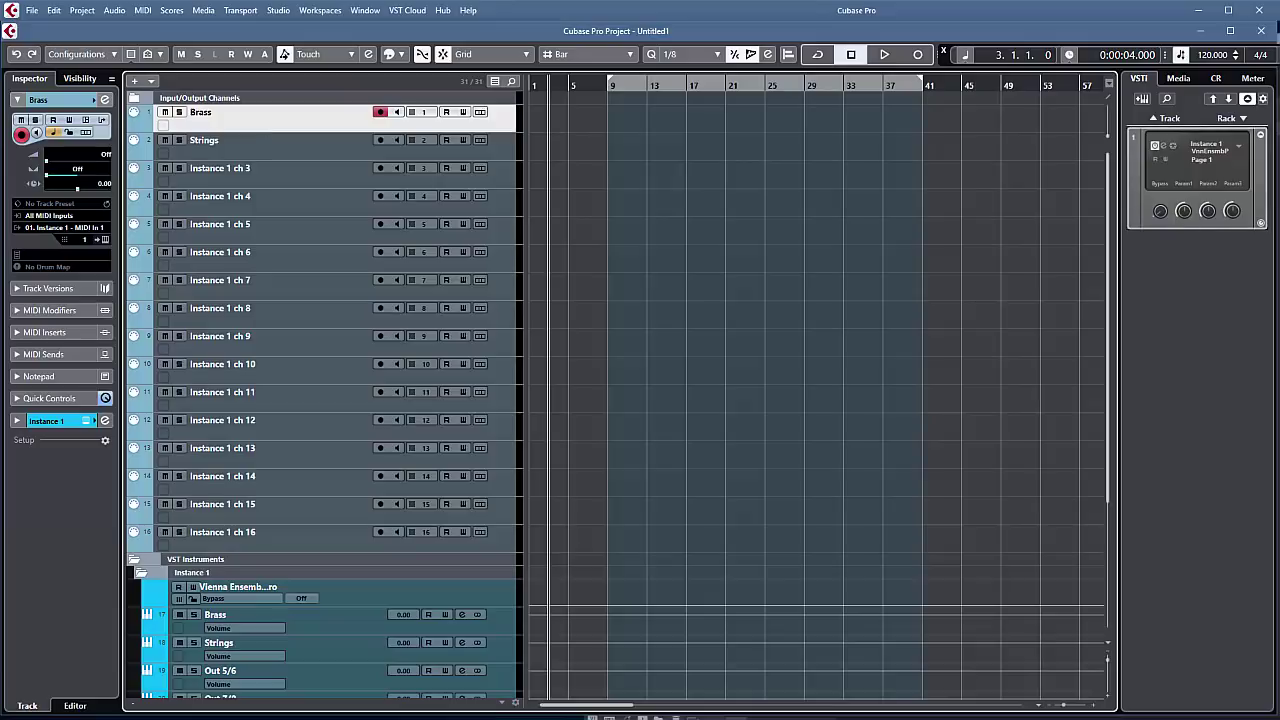
{"action": "key", "text": "alt+Tab"}
{"action": "left_click", "coordinate": [650, 191]}
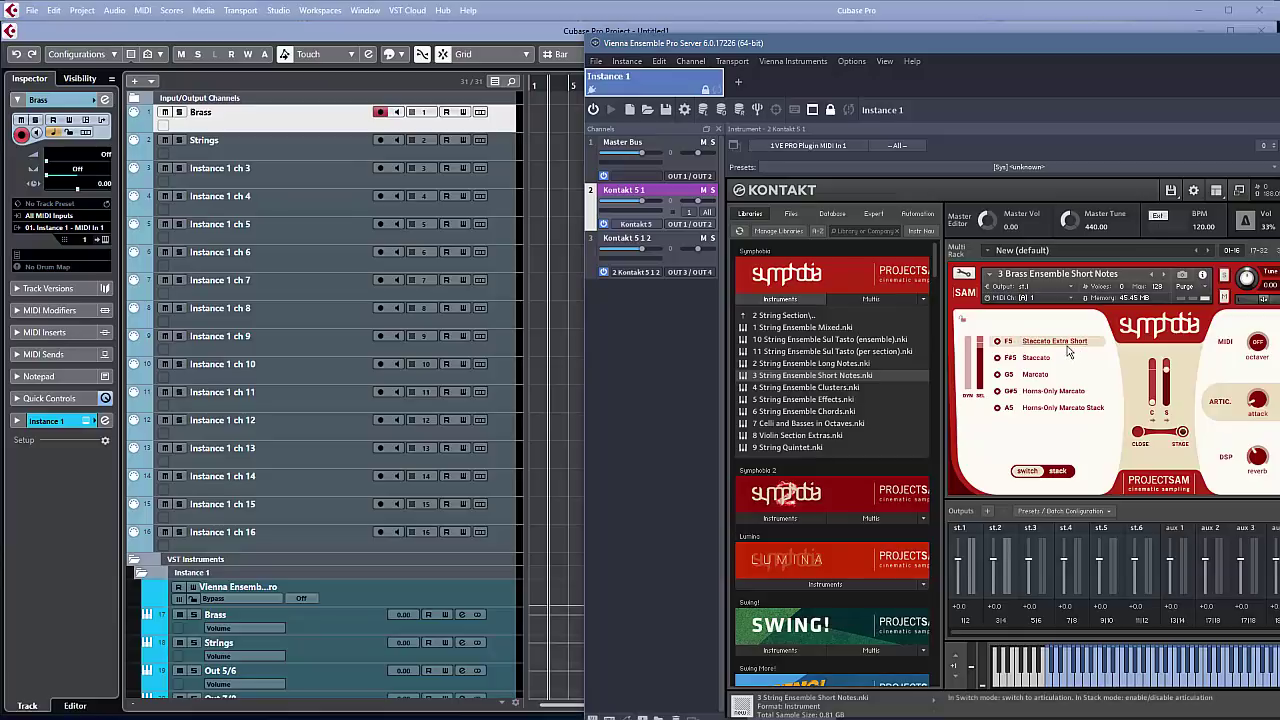
{"action": "left_click", "coordinate": [55, 378]}
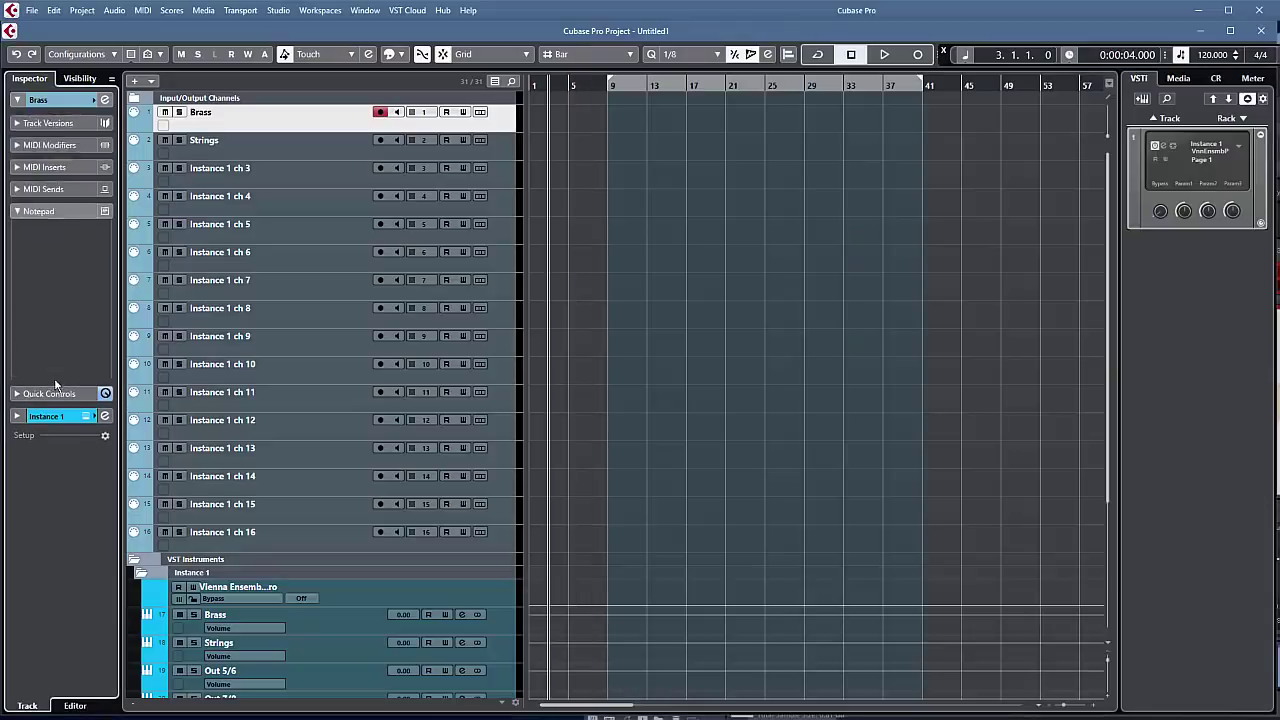
{"action": "left_click", "coordinate": [33, 238]}
{"action": "type", "text": "F"}
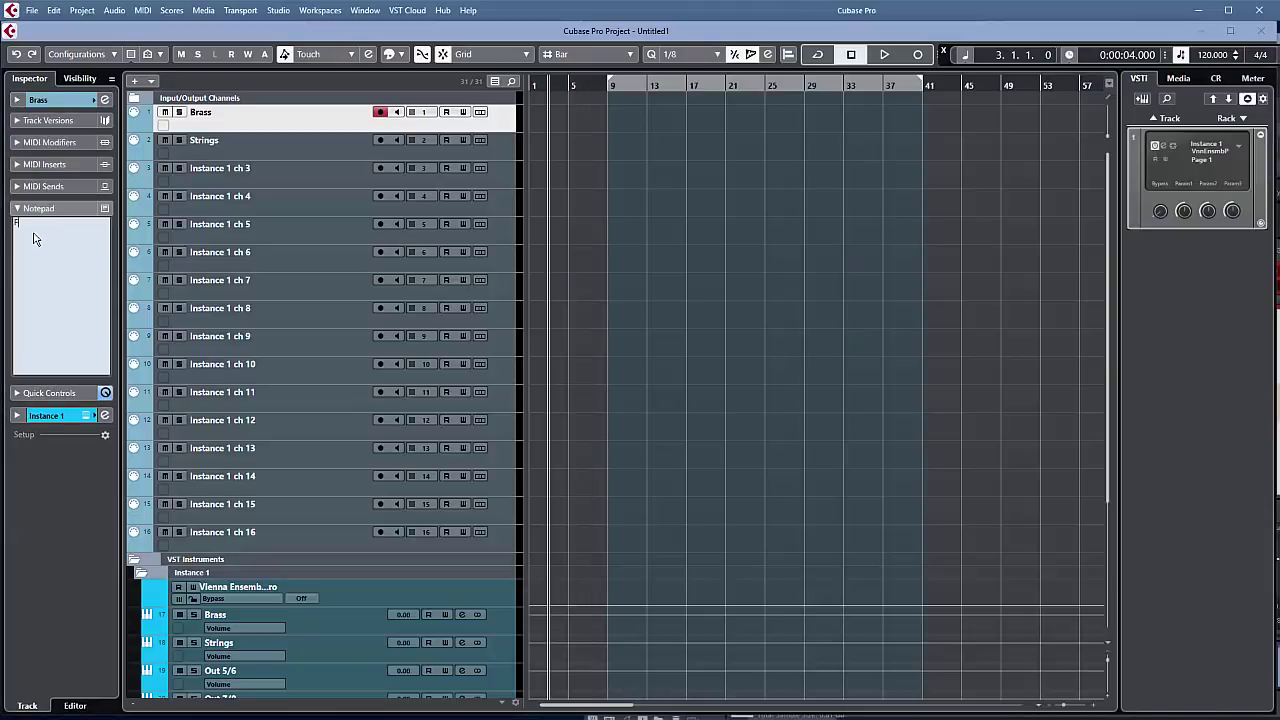
{"action": "type", "text": "5 Staccatp"}
{"action": "key", "text": "BackSpace"}
{"action": "type", "text": "o"}
{"action": "key", "text": "Return"}
{"action": "type", "text": "F#5"}
Step: Check the Kontakt brass articulations and complete the Brass track's notes as "F5 Staccato xtra short" and "F#5 Staccato"
{"action": "key", "text": "alt+Tab"}
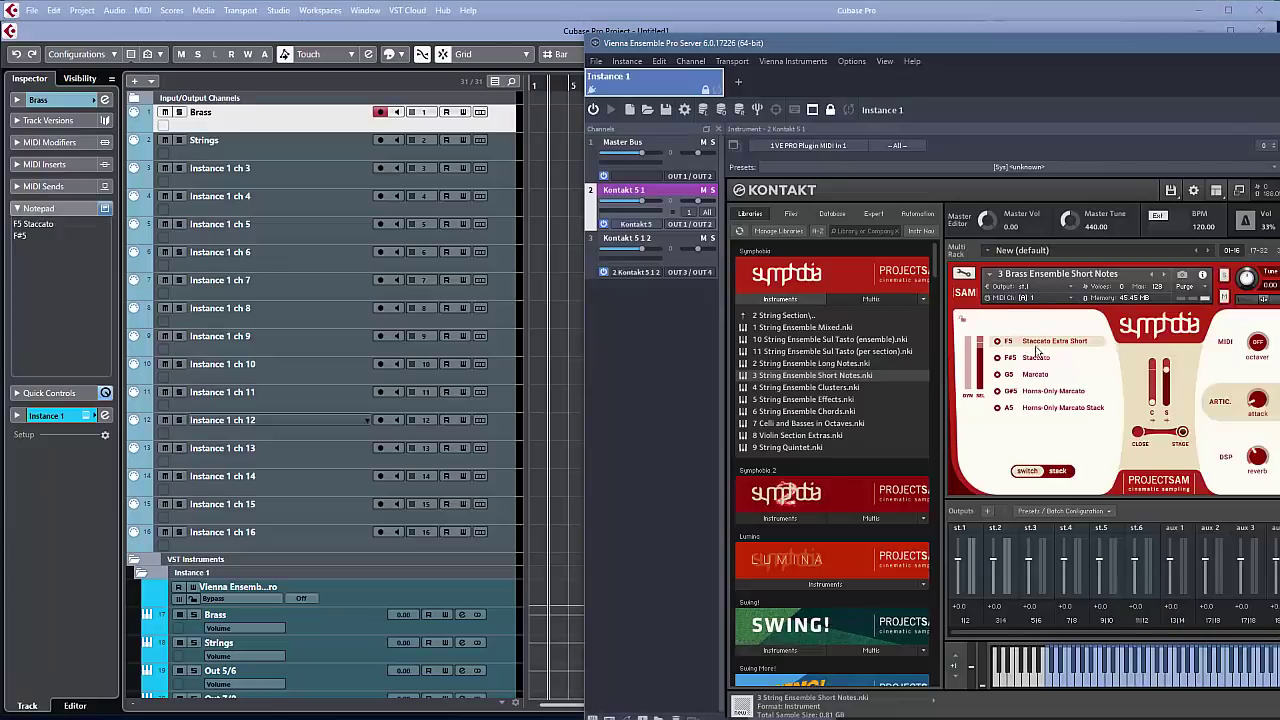
{"action": "left_click", "coordinate": [60, 227]}
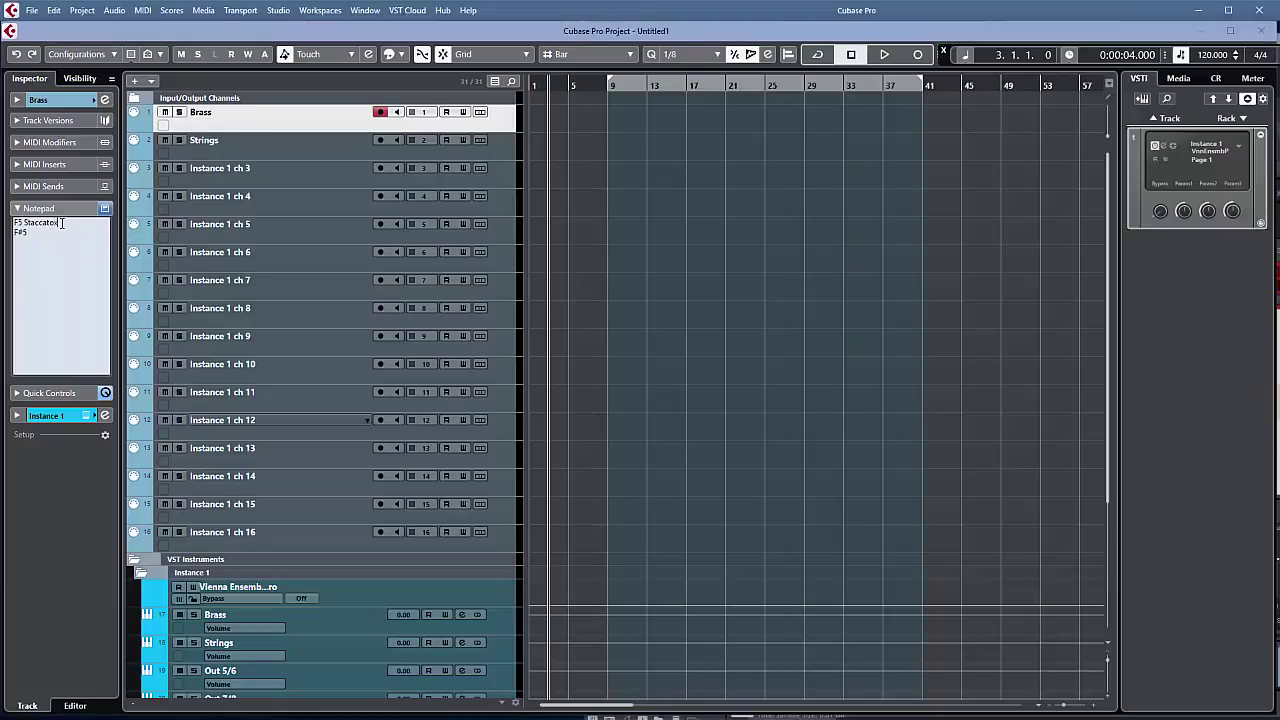
{"action": "type", "text": "x"}
{"action": "key", "text": "BackSpace"}
{"action": "type", "text": "xf"}
{"action": "type", "text": "a s"}
{"action": "type", "text": "hort"}
{"action": "type", "text": " F#5 Staccato"}
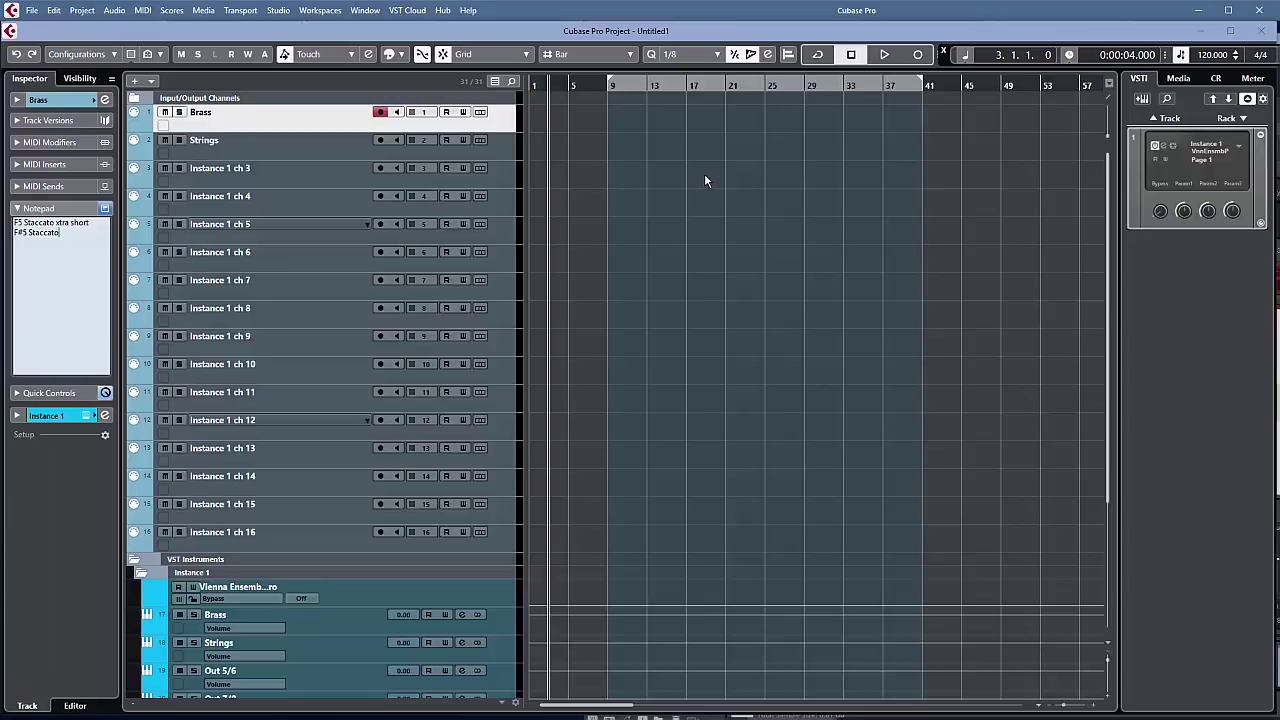
{"action": "left_click", "coordinate": [266, 126]}
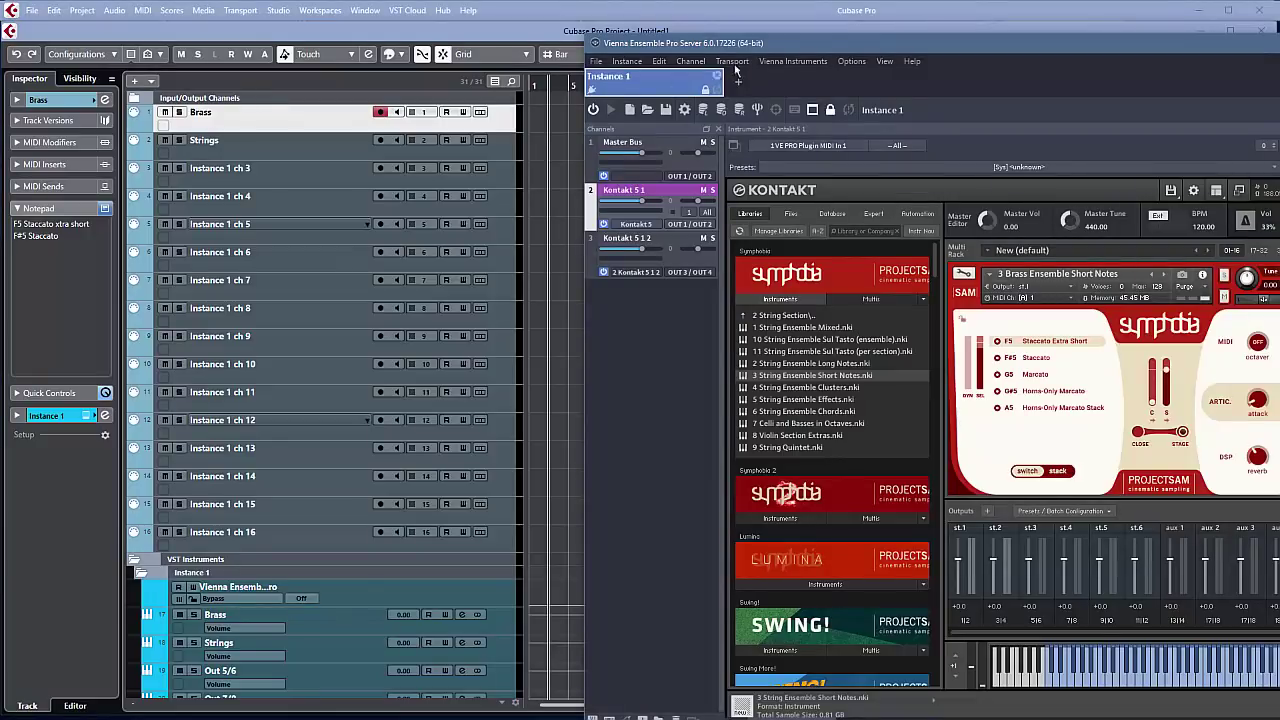
Step: Bring the whole Vienna Ensemble Pro window into view and hide the Outputs section in Kontakt
{"action": "left_click_drag", "start_coordinate": [740, 38], "coordinate": [311, 14]}
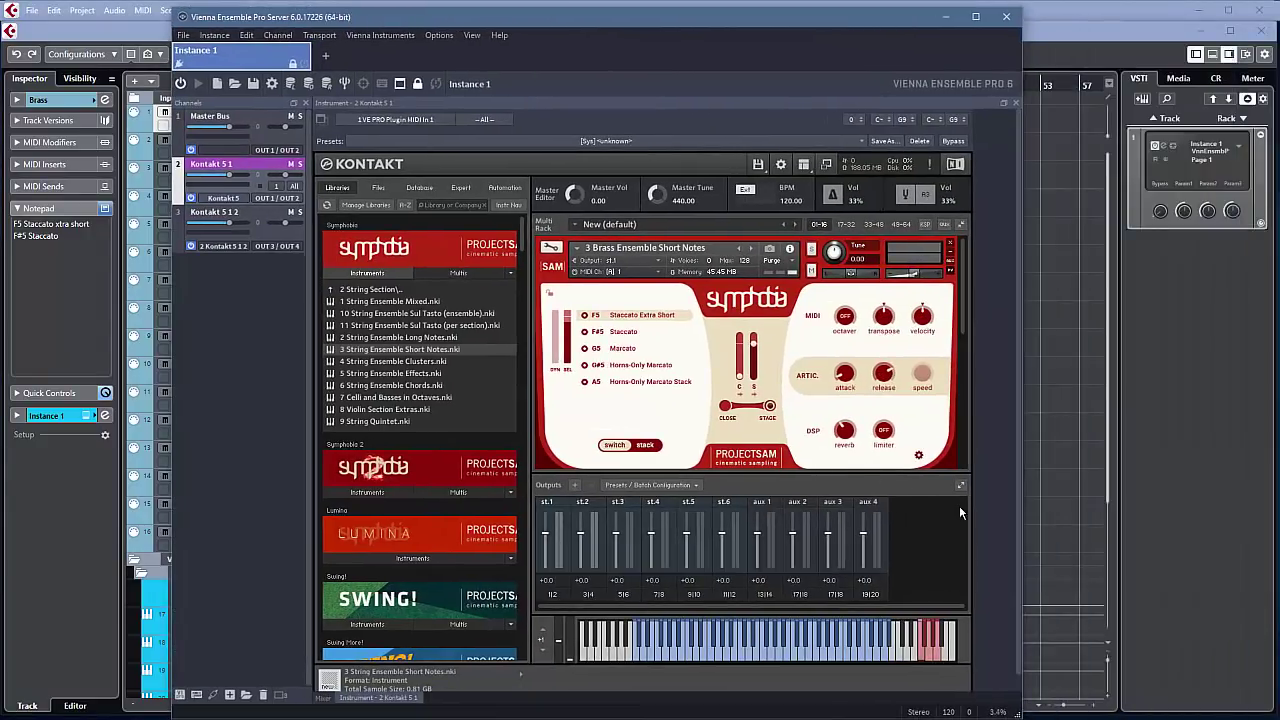
{"action": "left_click", "coordinate": [805, 166]}
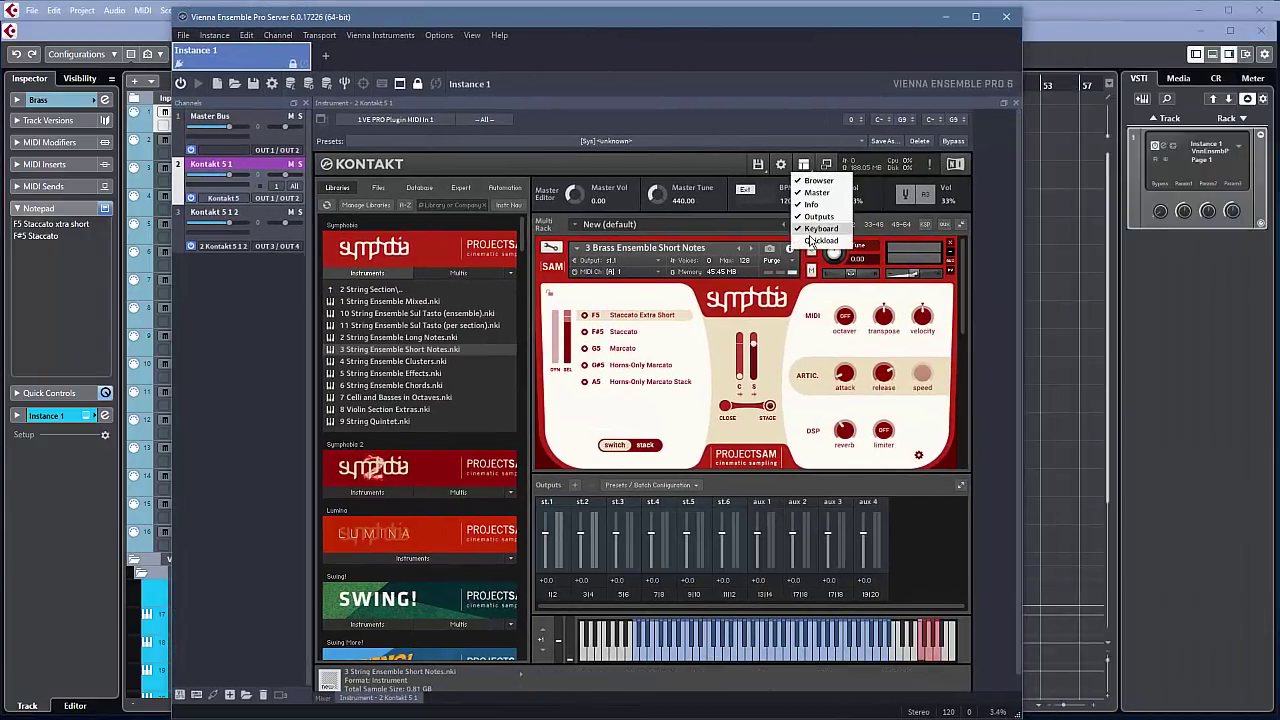
{"action": "left_click", "coordinate": [817, 218]}
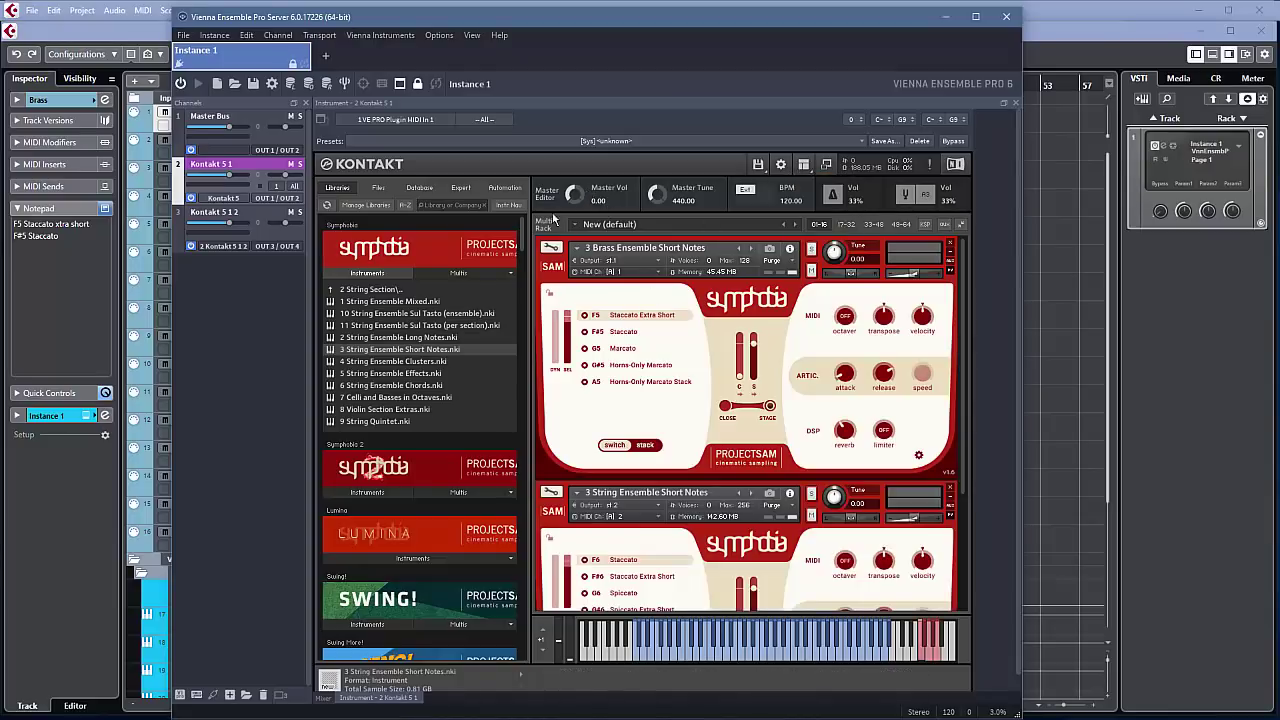
{"action": "left_click", "coordinate": [471, 35]}
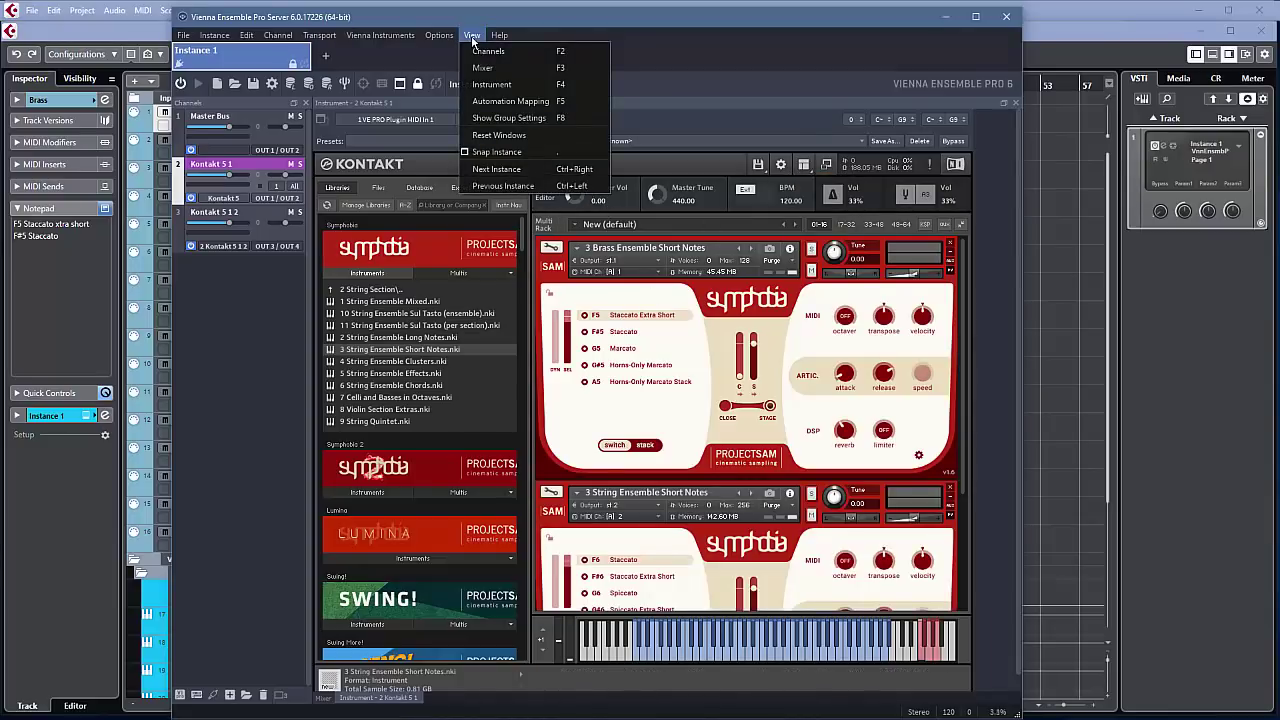
{"action": "left_click", "coordinate": [614, 19]}
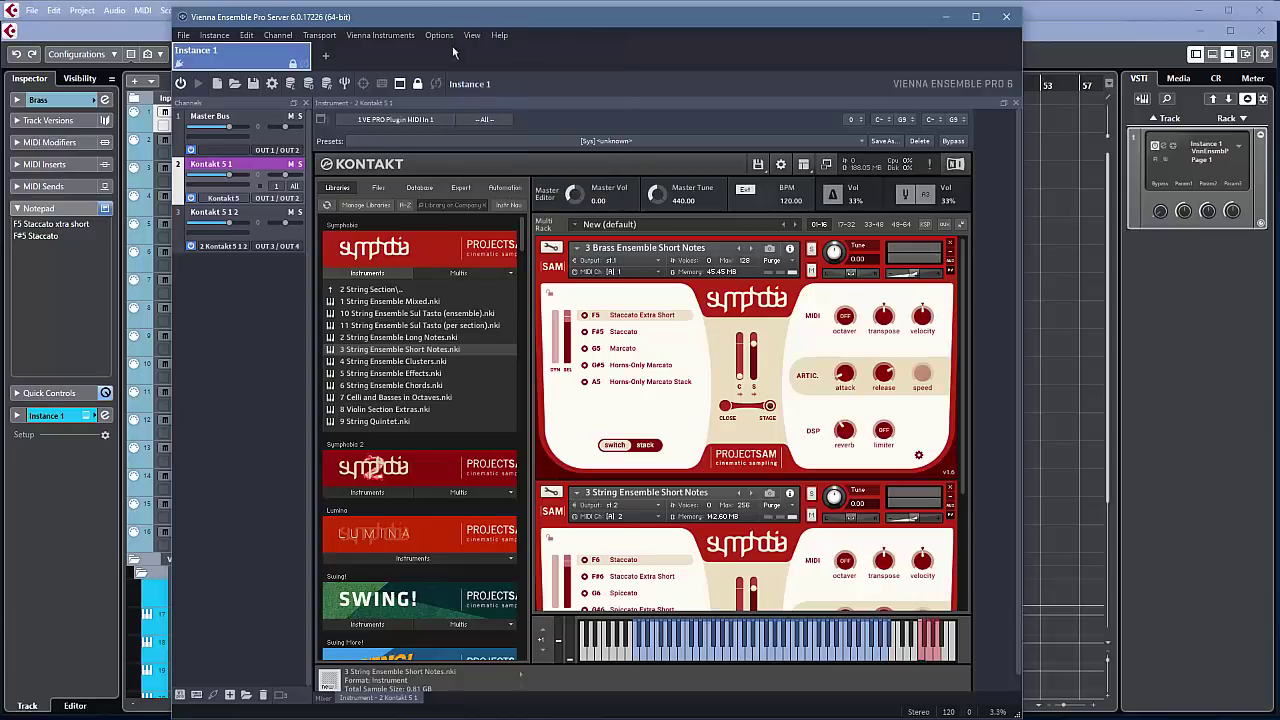
Step: Disable the Kontakt 5 1 channel in Vienna Ensemble Pro, and enable it again
{"action": "right_click", "coordinate": [235, 166]}
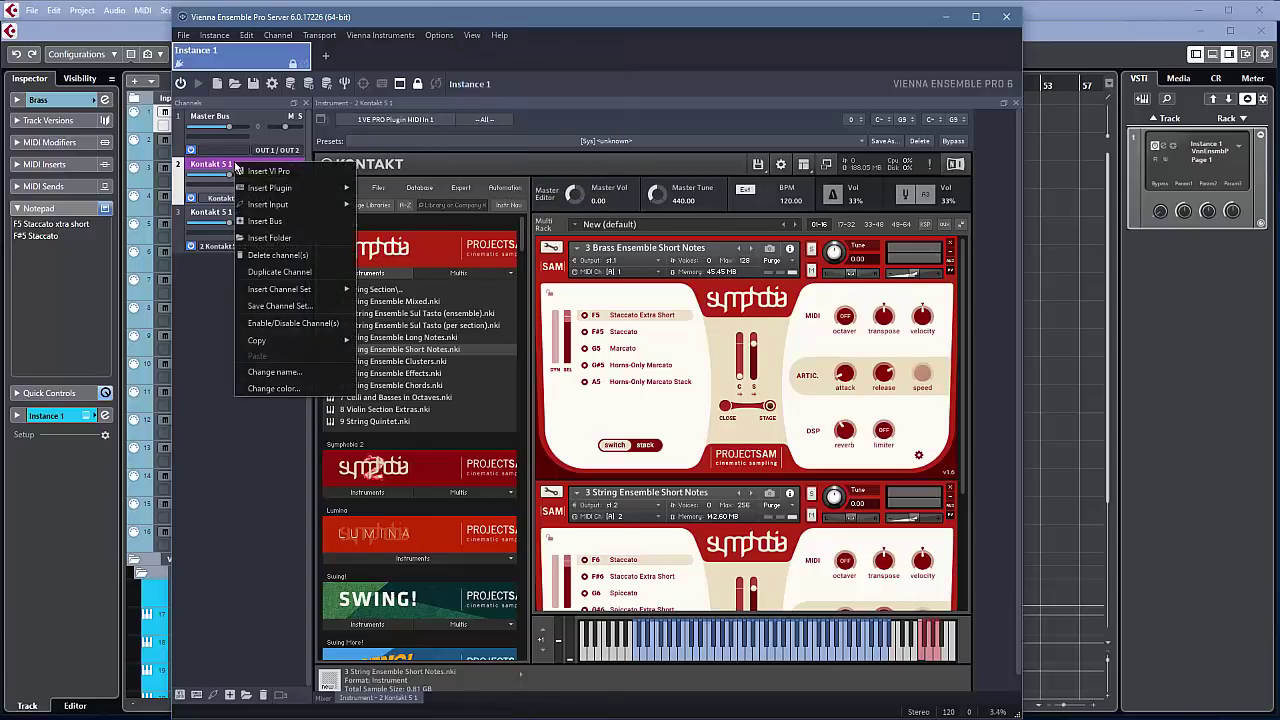
{"action": "left_click", "coordinate": [287, 325]}
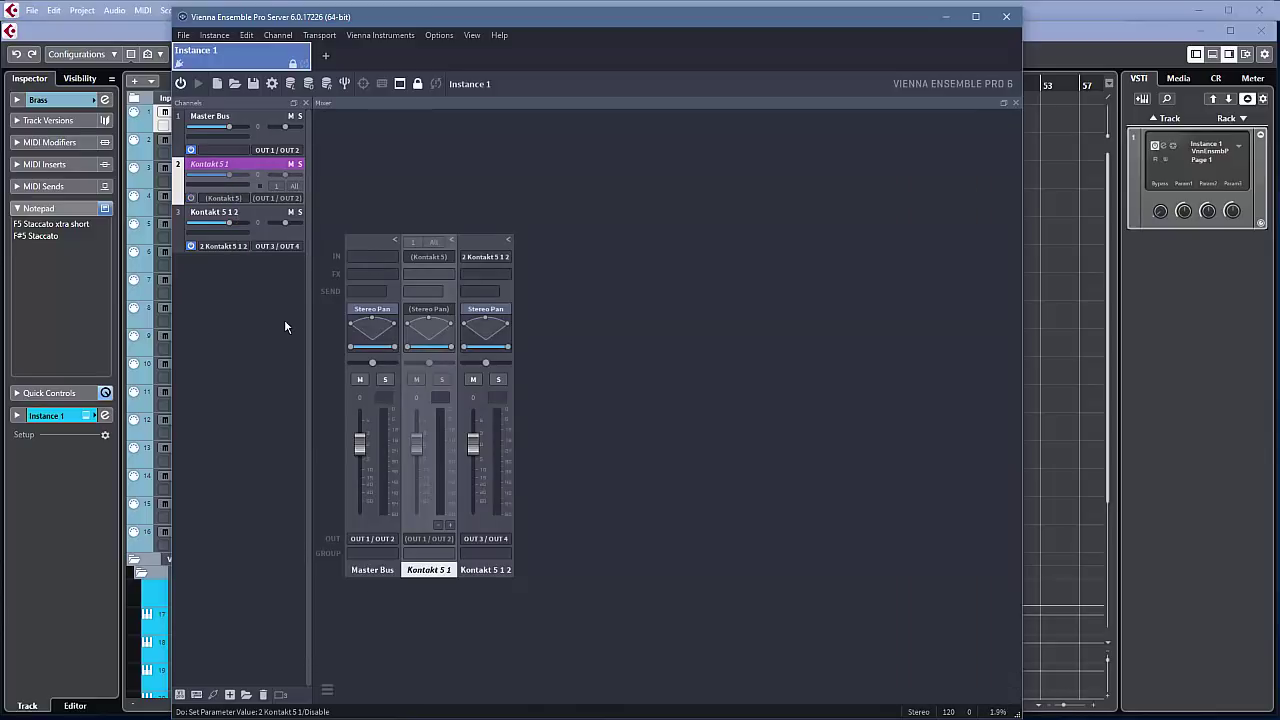
{"action": "right_click", "coordinate": [259, 165]}
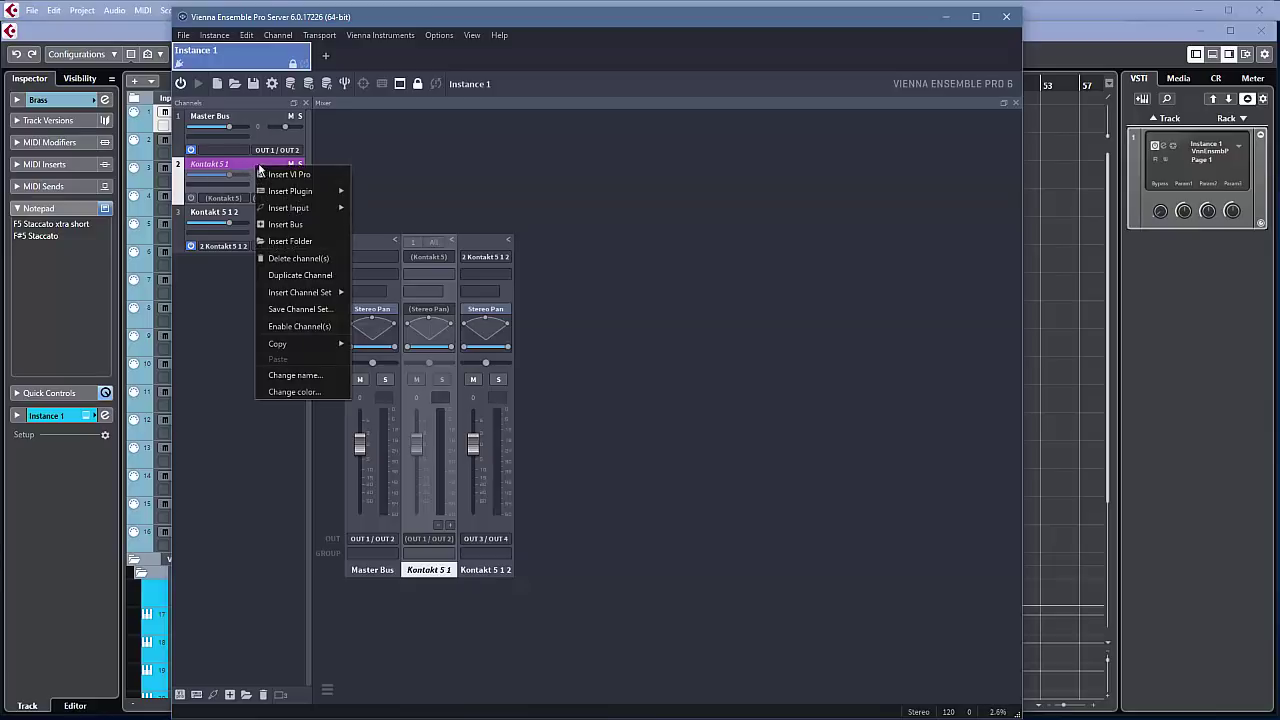
{"action": "left_click", "coordinate": [309, 326]}
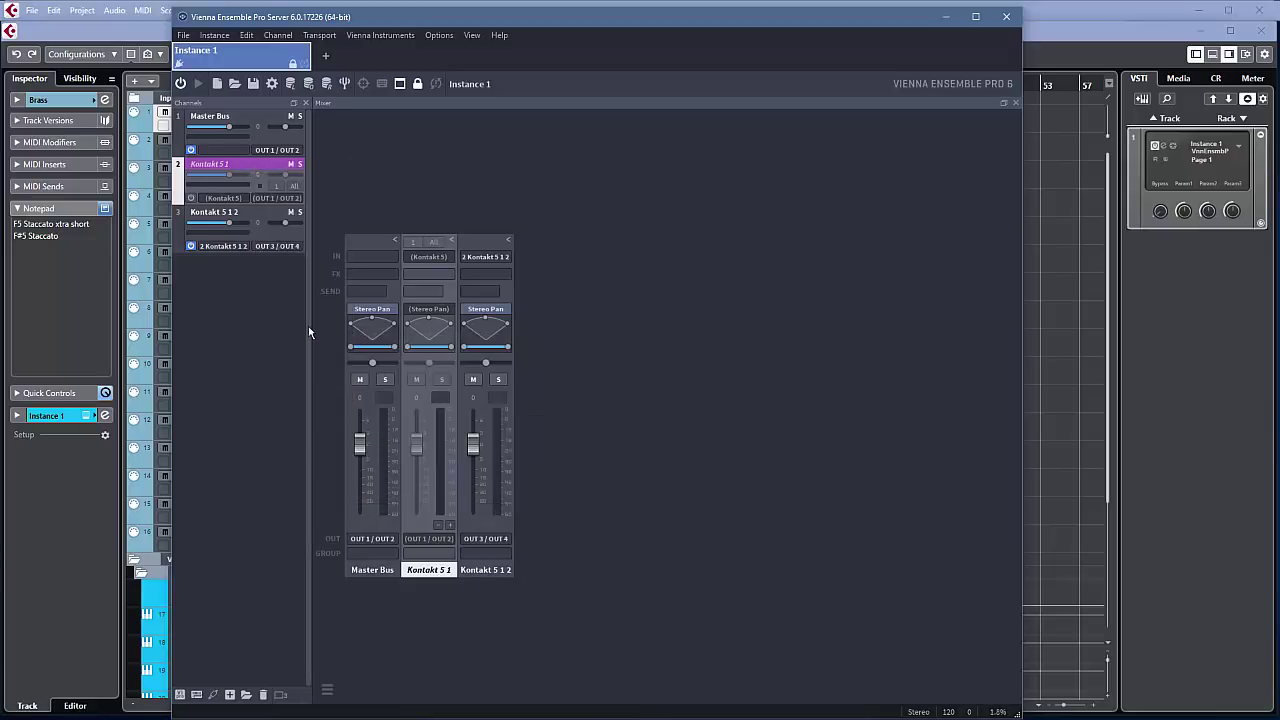
{"action": "double_click", "coordinate": [245, 167]}
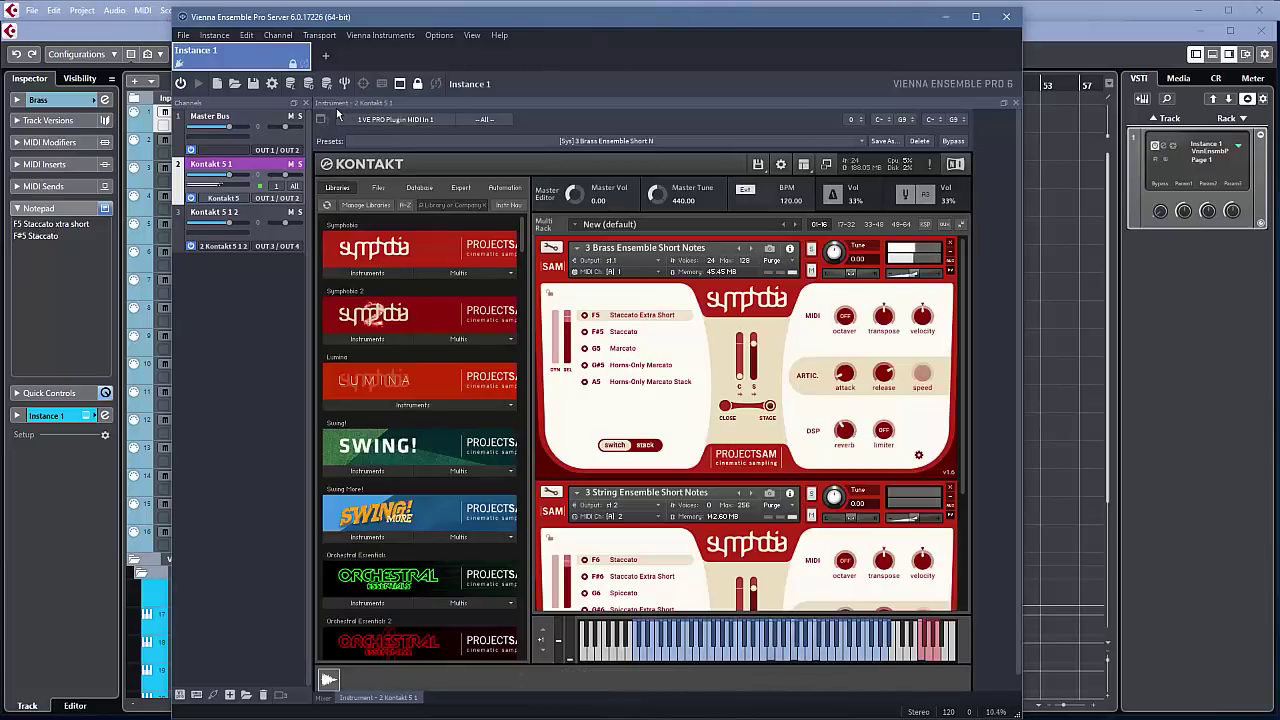
Step: Open the automation mapping for Instance 1, enlarge its window and add a new mapping row
{"action": "left_click", "coordinate": [467, 36]}
{"action": "left_click", "coordinate": [497, 101]}
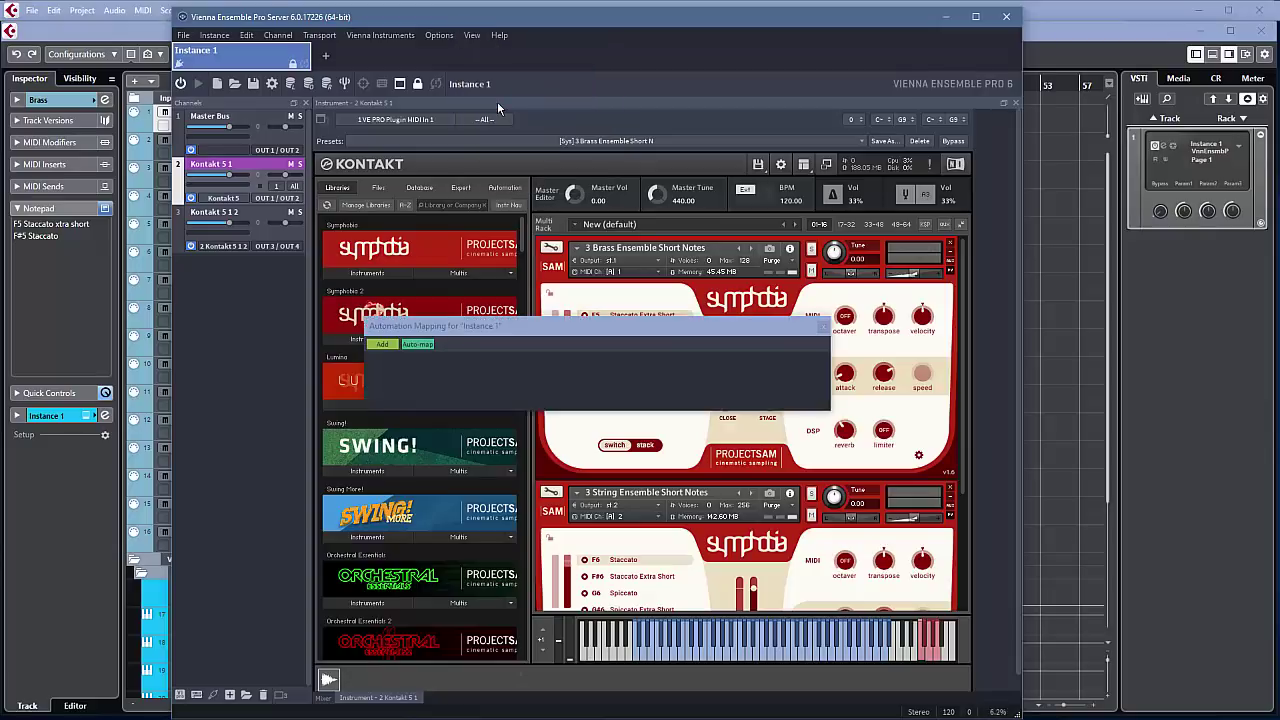
{"action": "left_click_drag", "start_coordinate": [527, 338], "coordinate": [492, 143]}
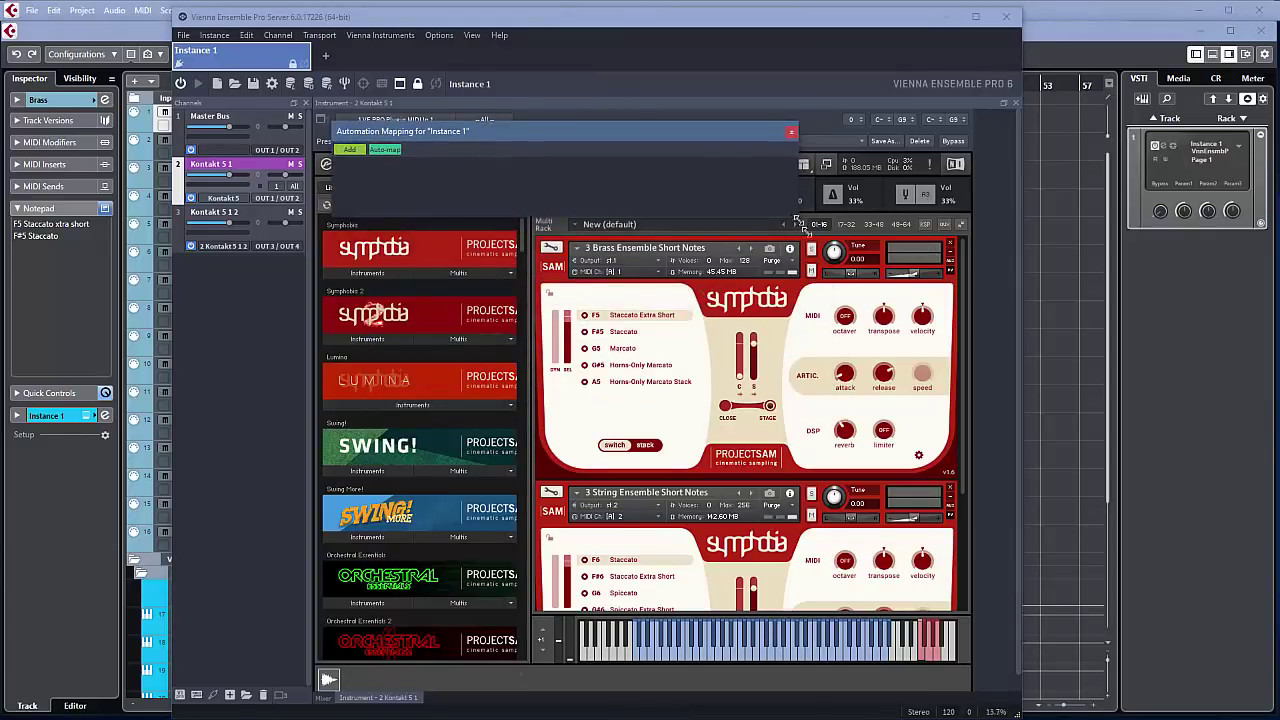
{"action": "left_click_drag", "start_coordinate": [797, 215], "coordinate": [903, 360]}
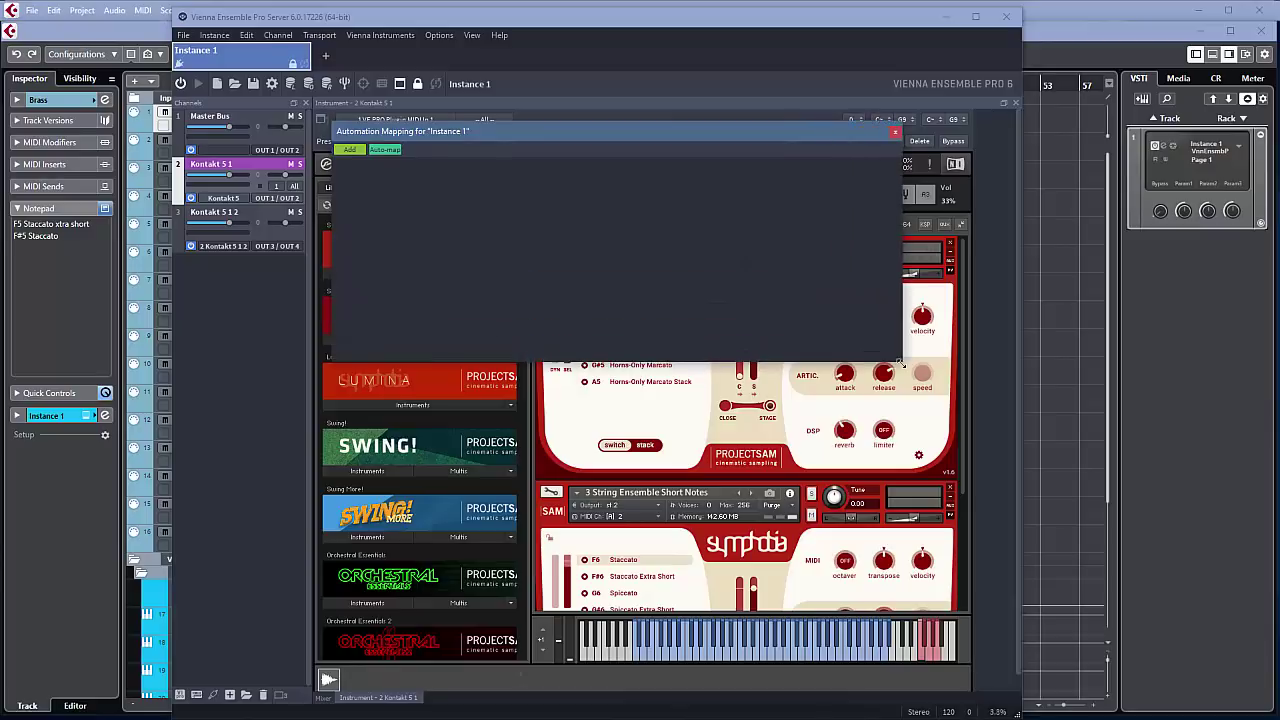
{"action": "left_click", "coordinate": [349, 150]}
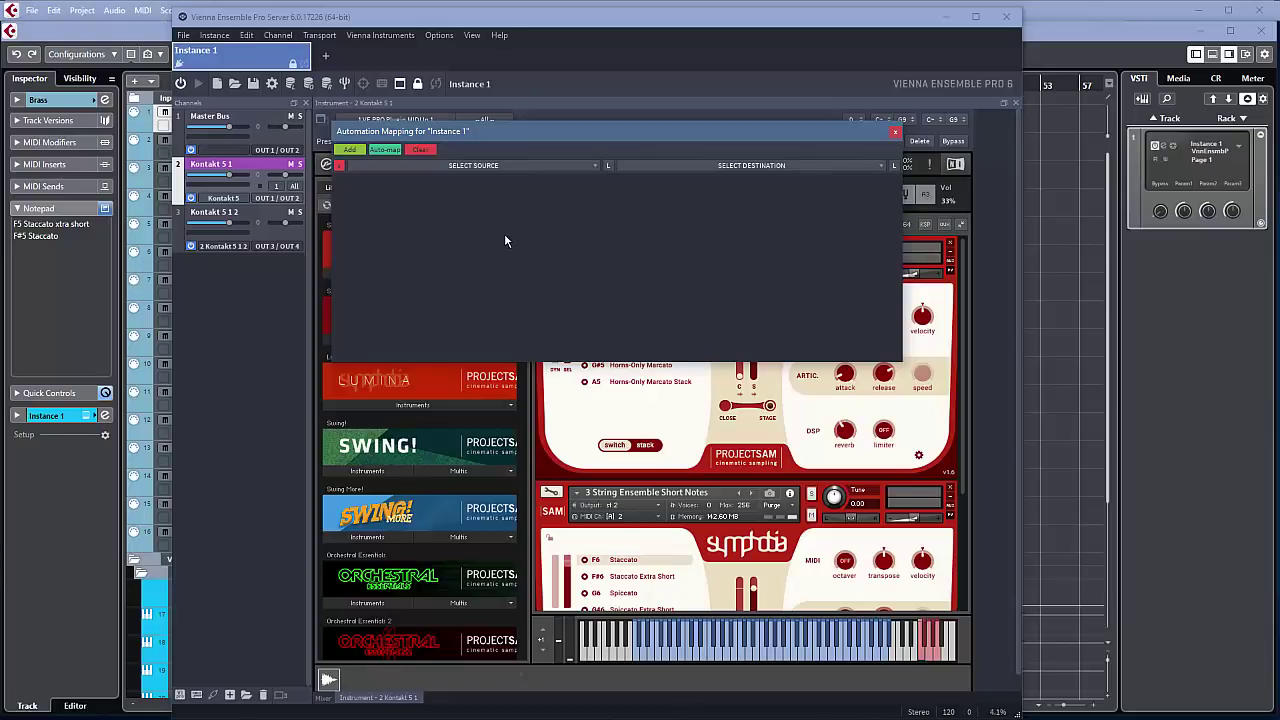
Step: Set the mapping's source to VE PRO Plugin MIDI In 1, Channel 1, Controller 19
{"action": "left_click", "coordinate": [491, 167]}
{"action": "mouse_move", "coordinate": [548, 217]}
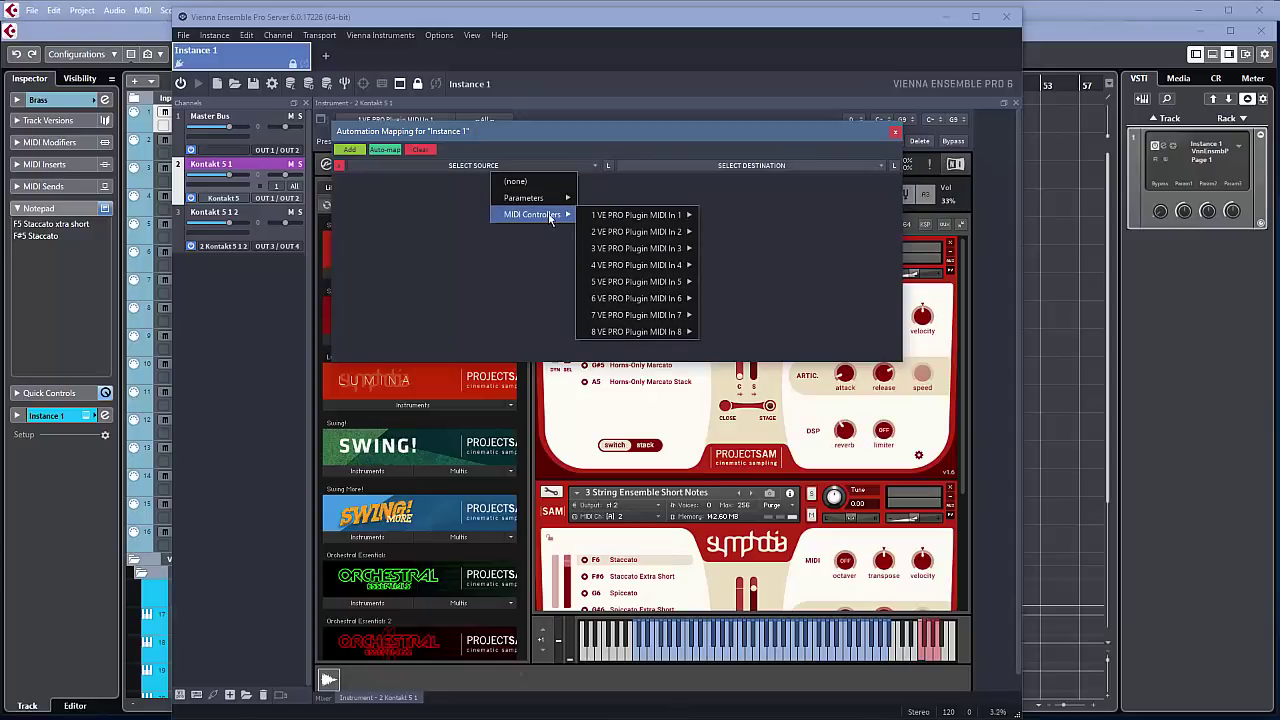
{"action": "mouse_move", "coordinate": [619, 221]}
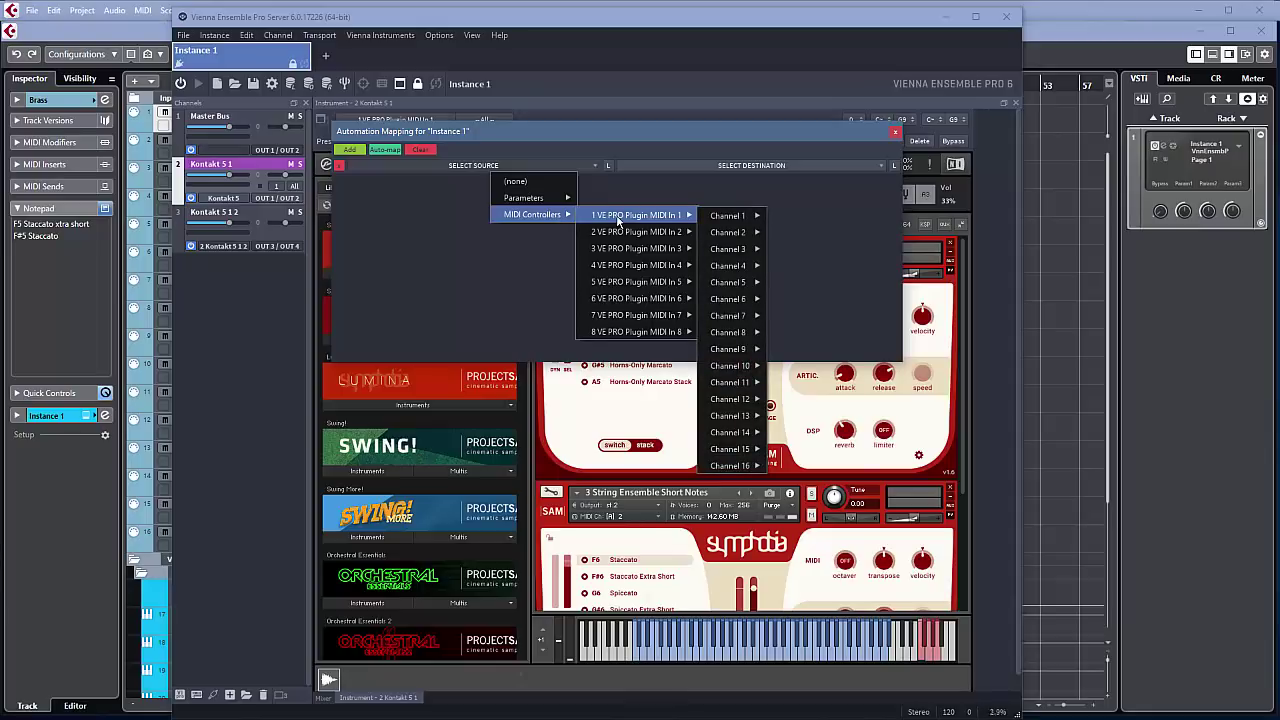
{"action": "mouse_move", "coordinate": [738, 223]}
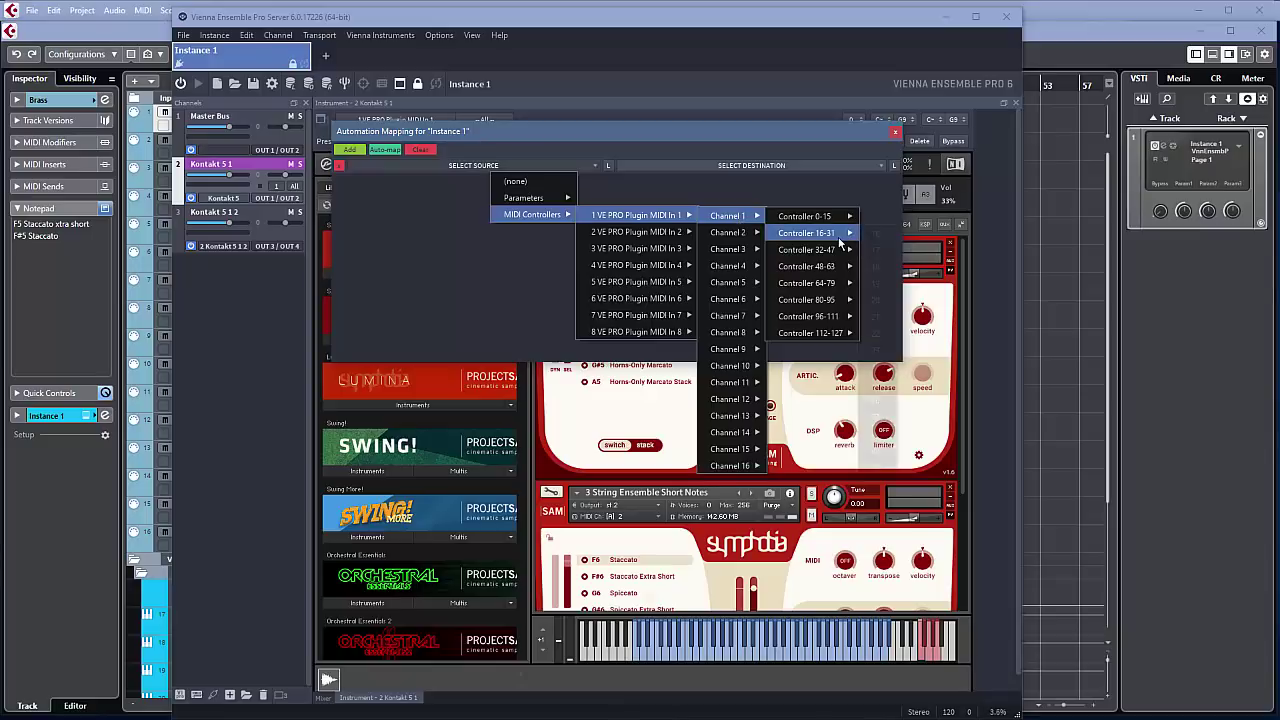
{"action": "mouse_move", "coordinate": [841, 240]}
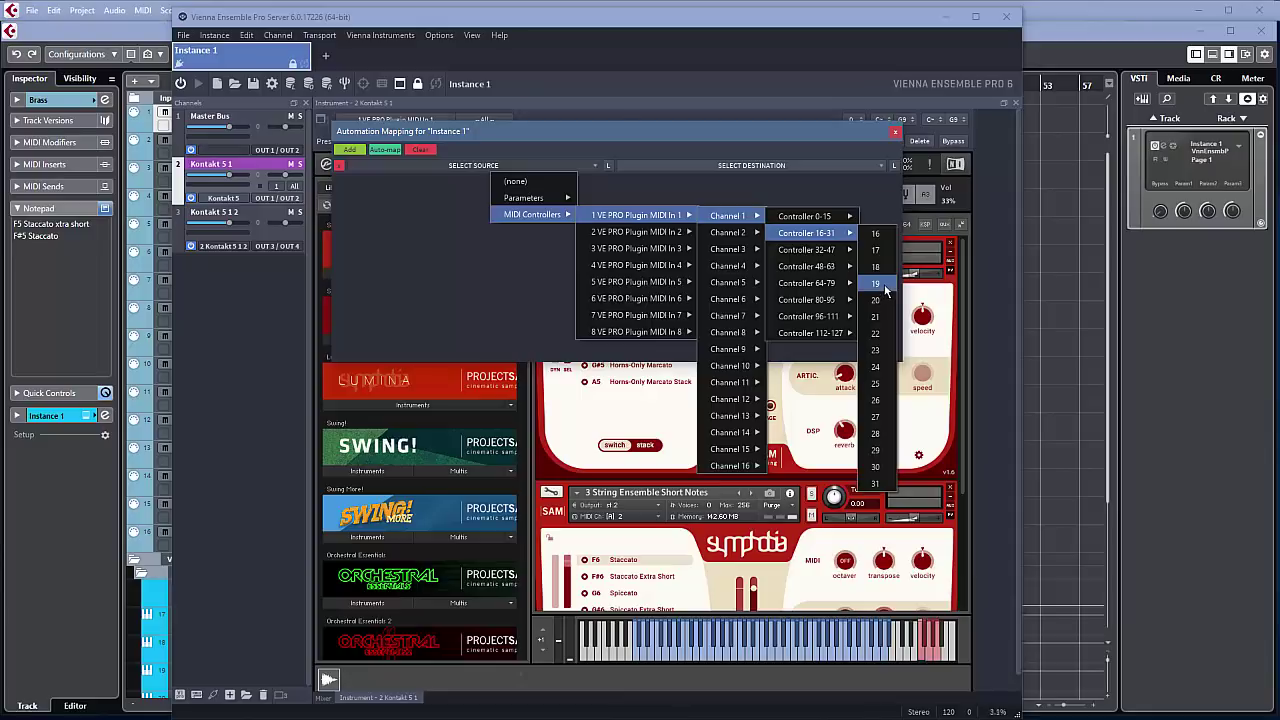
{"action": "left_click", "coordinate": [876, 284]}
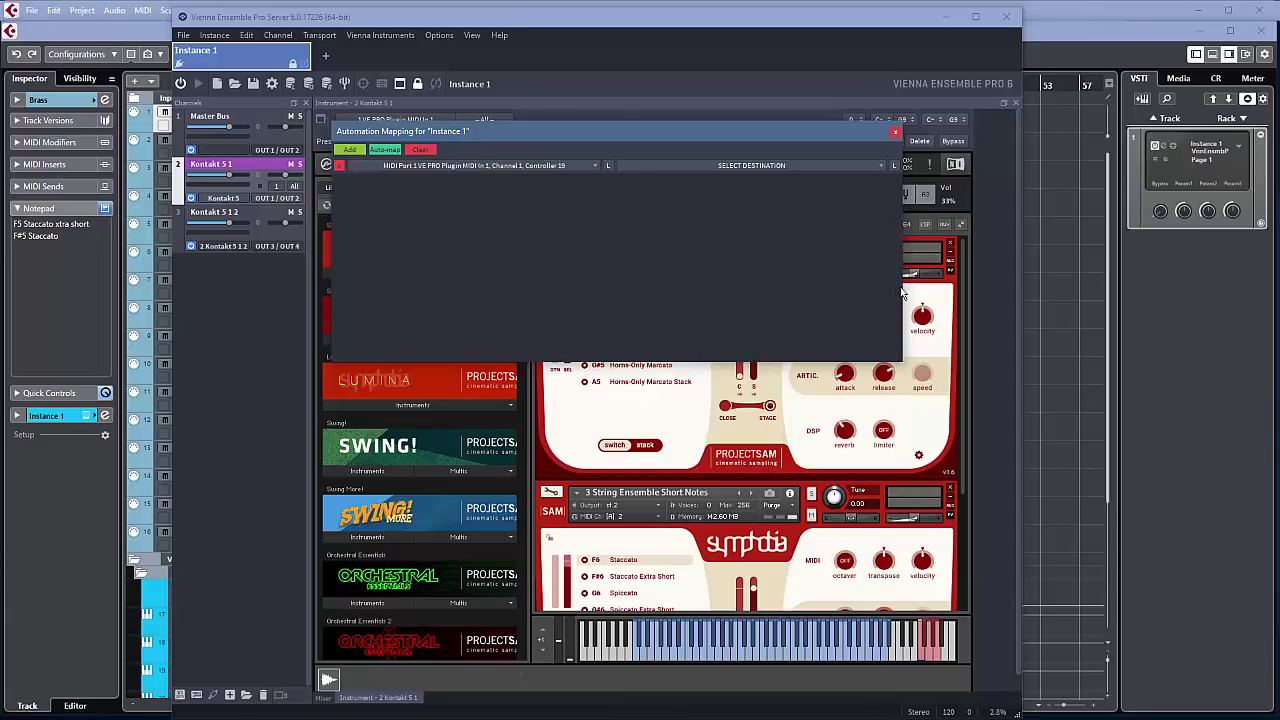
Step: Rename the Kontakt 5 1 channel as "K5 1st instance"
{"action": "left_click", "coordinate": [701, 166]}
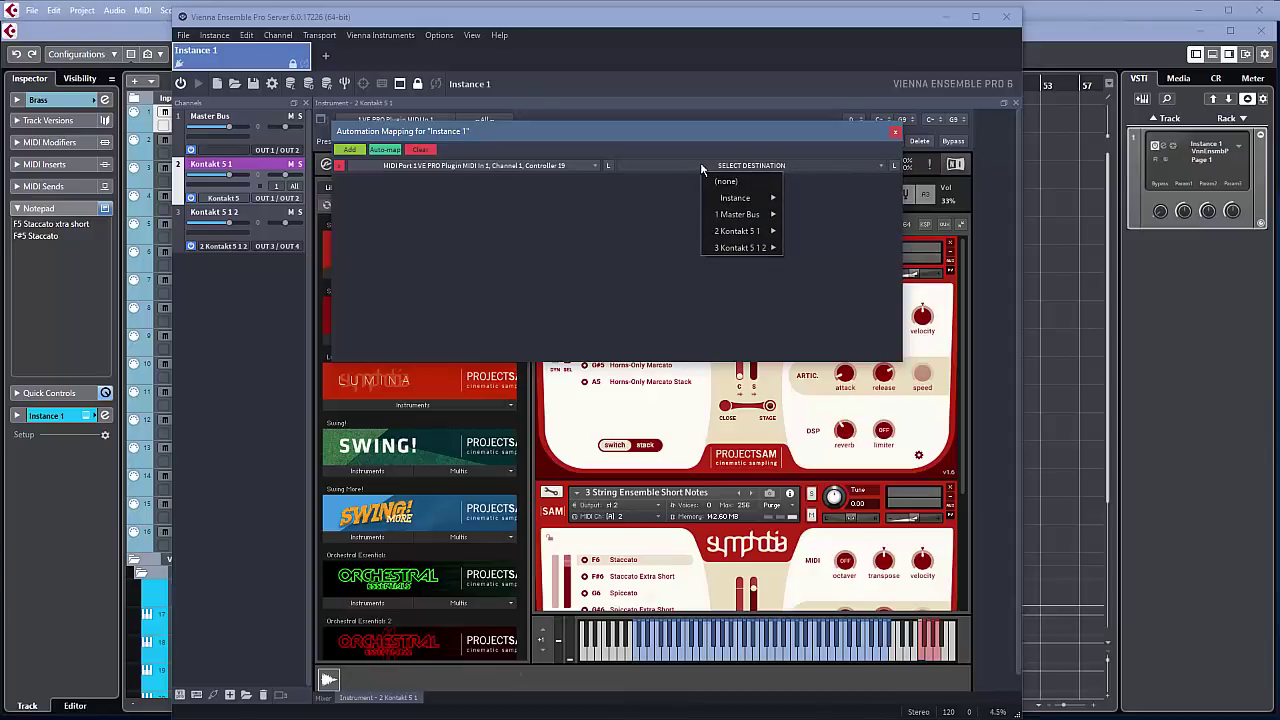
{"action": "double_click", "coordinate": [231, 166]}
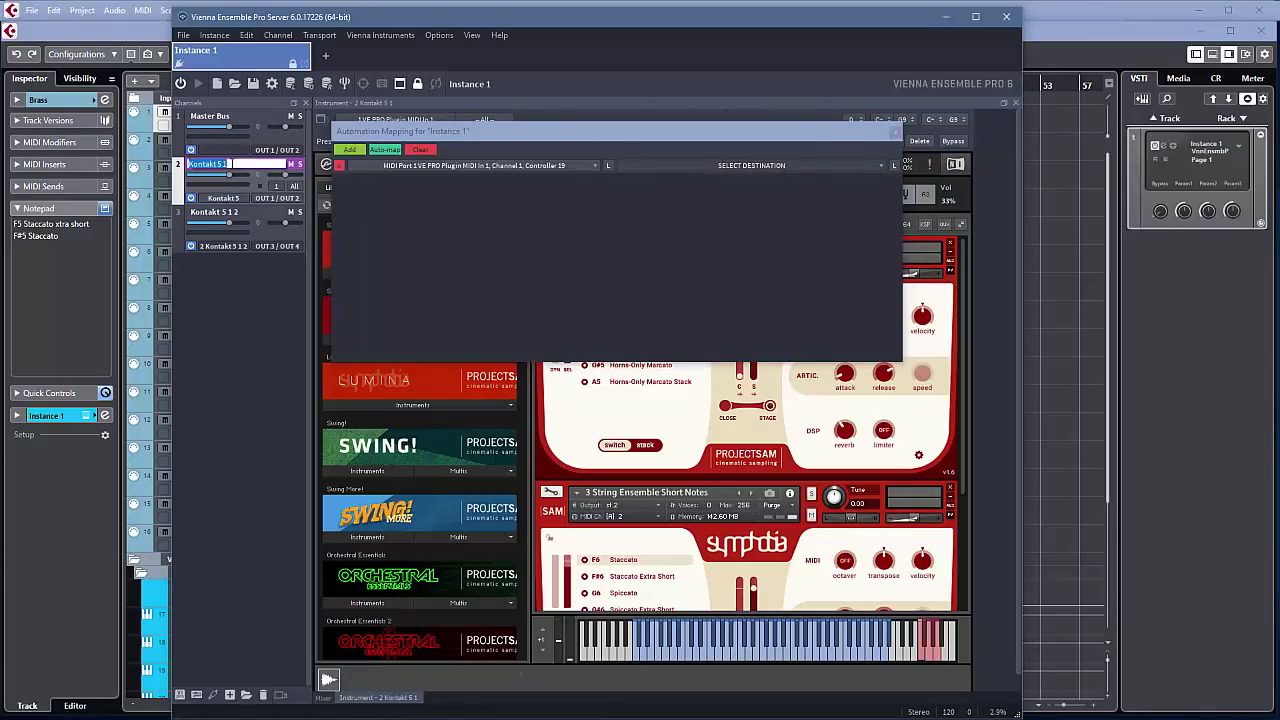
{"action": "type", "text": "K"}
{"action": "type", "text": "5"}
{"action": "type", "text": " 1st vln"}
{"action": "key", "text": "BackSpace"}
{"action": "key", "text": "BackSpace"}
{"action": "key", "text": "BackSpace"}
{"action": "type", "text": "instance"}
{"action": "key", "text": "Return"}
Step: Set the mapping's destination to Disable for 2 Kontakt 5 1, and clear the mapping and server windows away from the Cubase project
{"action": "left_click", "coordinate": [783, 165]}
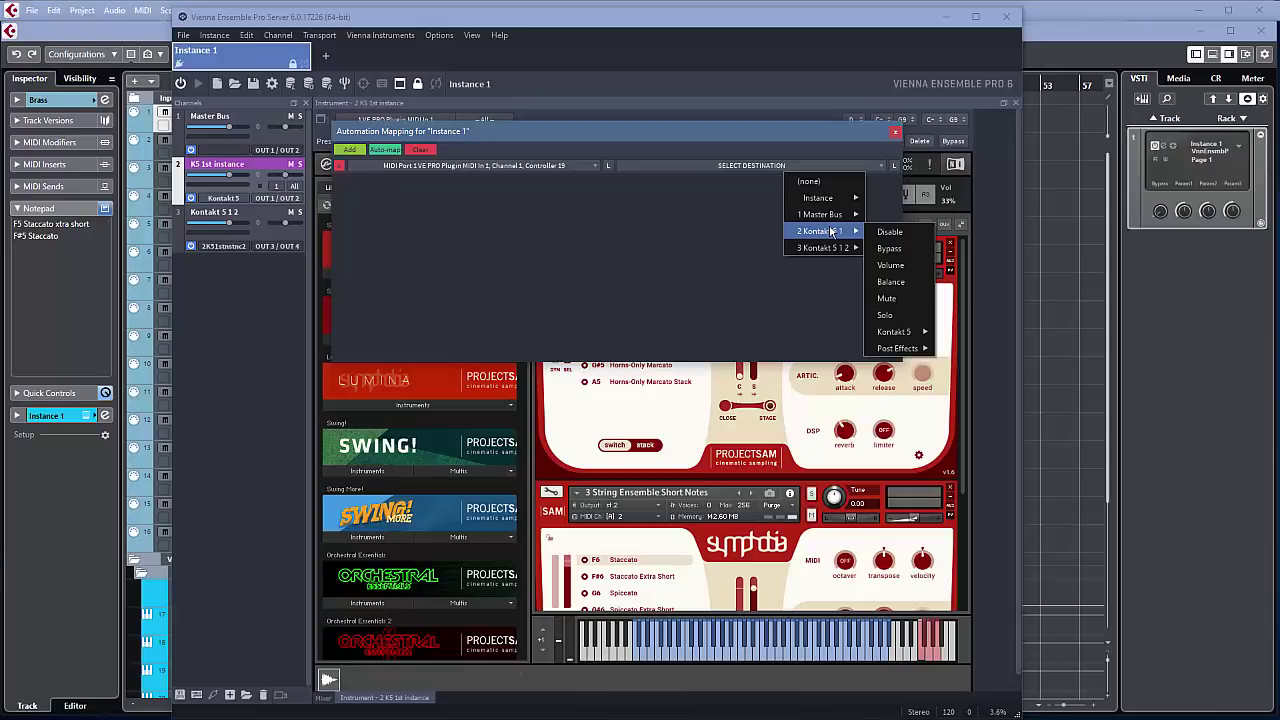
{"action": "left_click", "coordinate": [903, 232]}
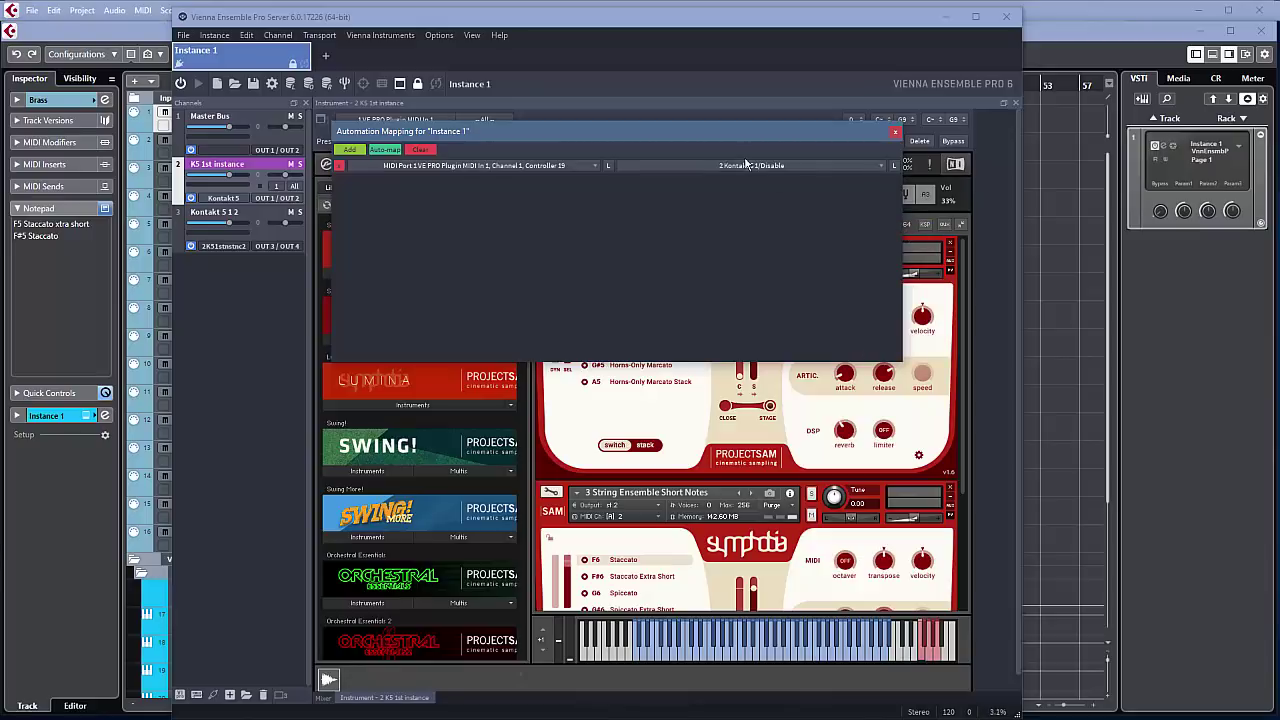
{"action": "left_click_drag", "start_coordinate": [682, 130], "coordinate": [656, 254]}
{"action": "left_click_drag", "start_coordinate": [671, 18], "coordinate": [553, 40]}
{"action": "left_click", "coordinate": [548, 14]}
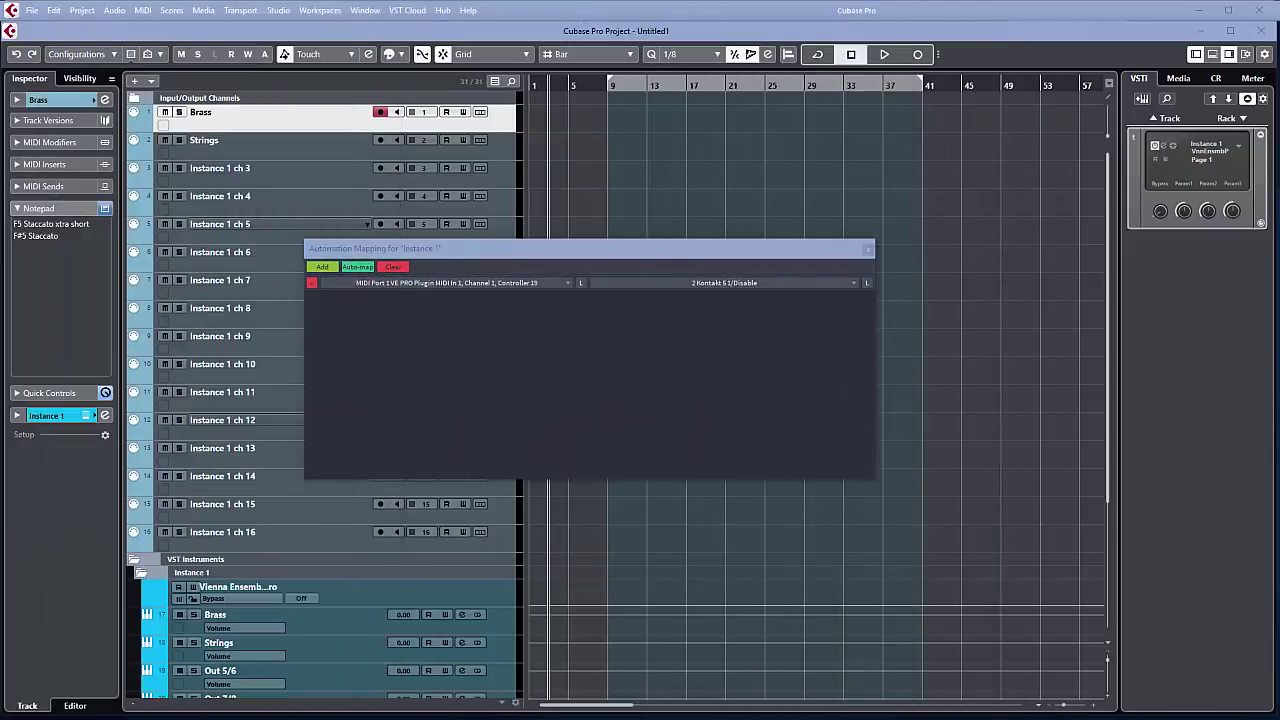
{"action": "left_click_drag", "start_coordinate": [490, 257], "coordinate": [0, 257]}
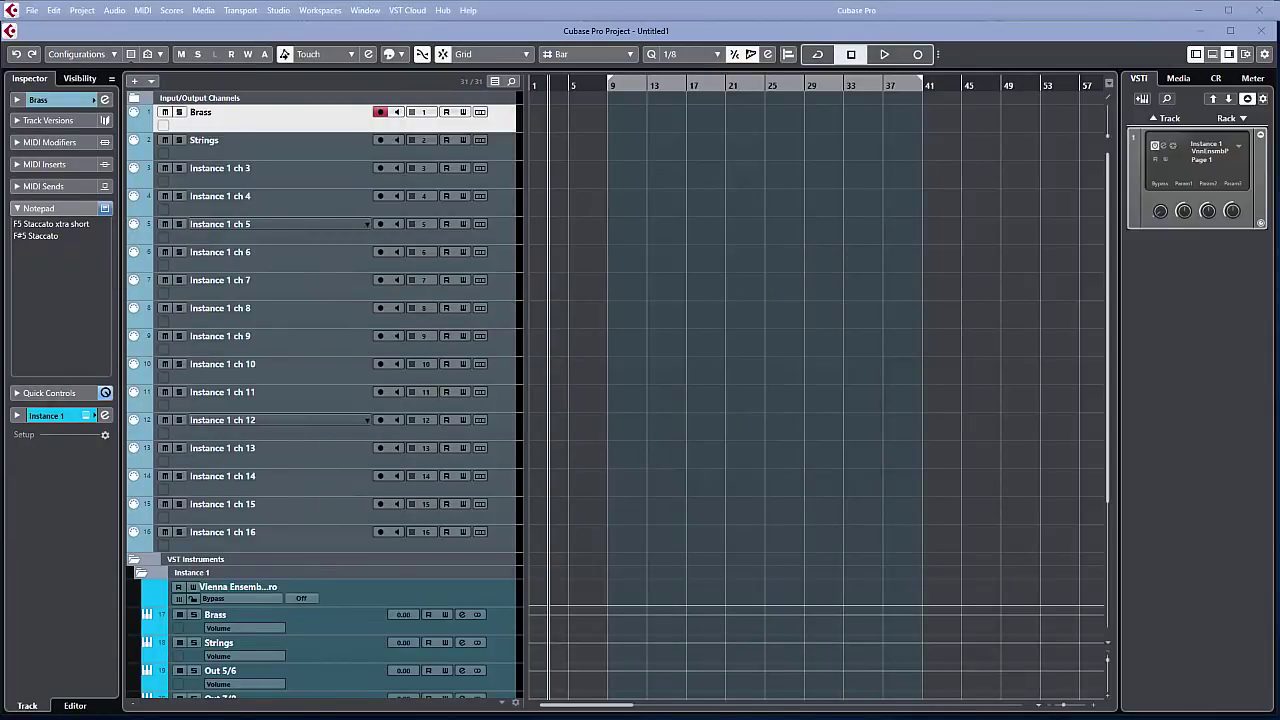
Step: Add the Transformer as the first MIDI insert on the Brass track
{"action": "left_click", "coordinate": [277, 129]}
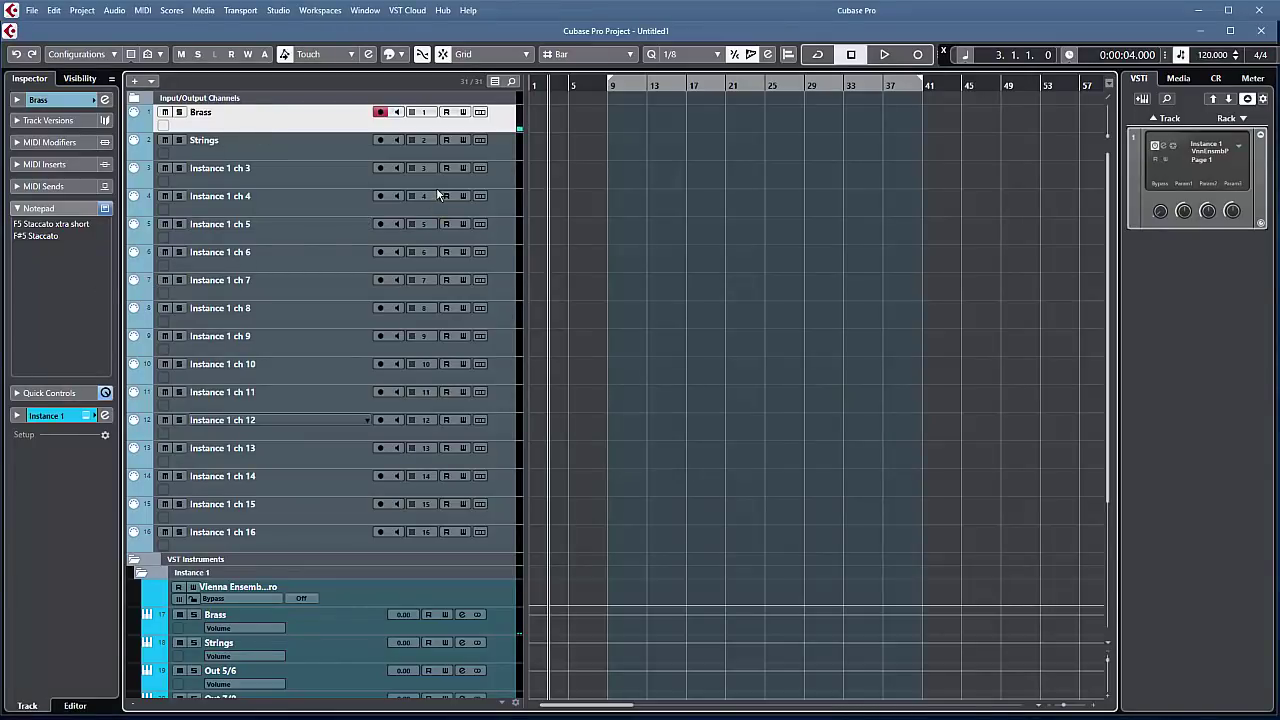
{"action": "left_click", "coordinate": [17, 165]}
{"action": "left_click", "coordinate": [44, 193]}
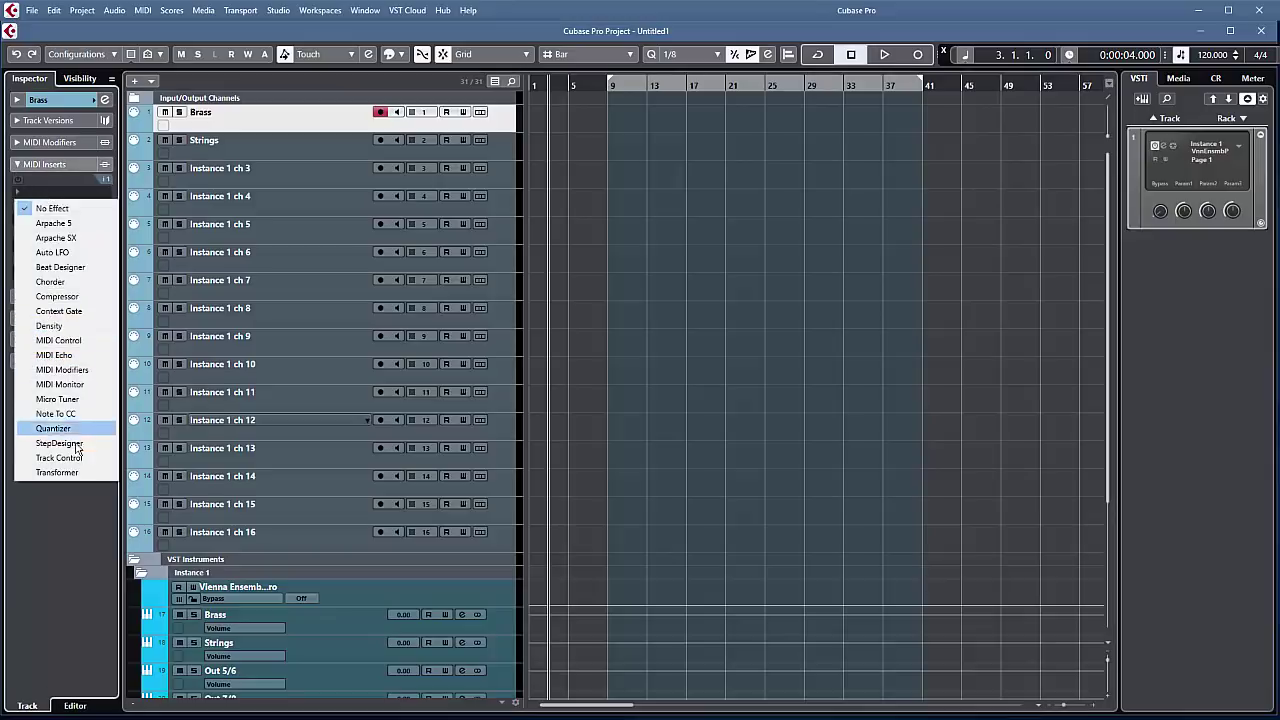
{"action": "left_click", "coordinate": [57, 472]}
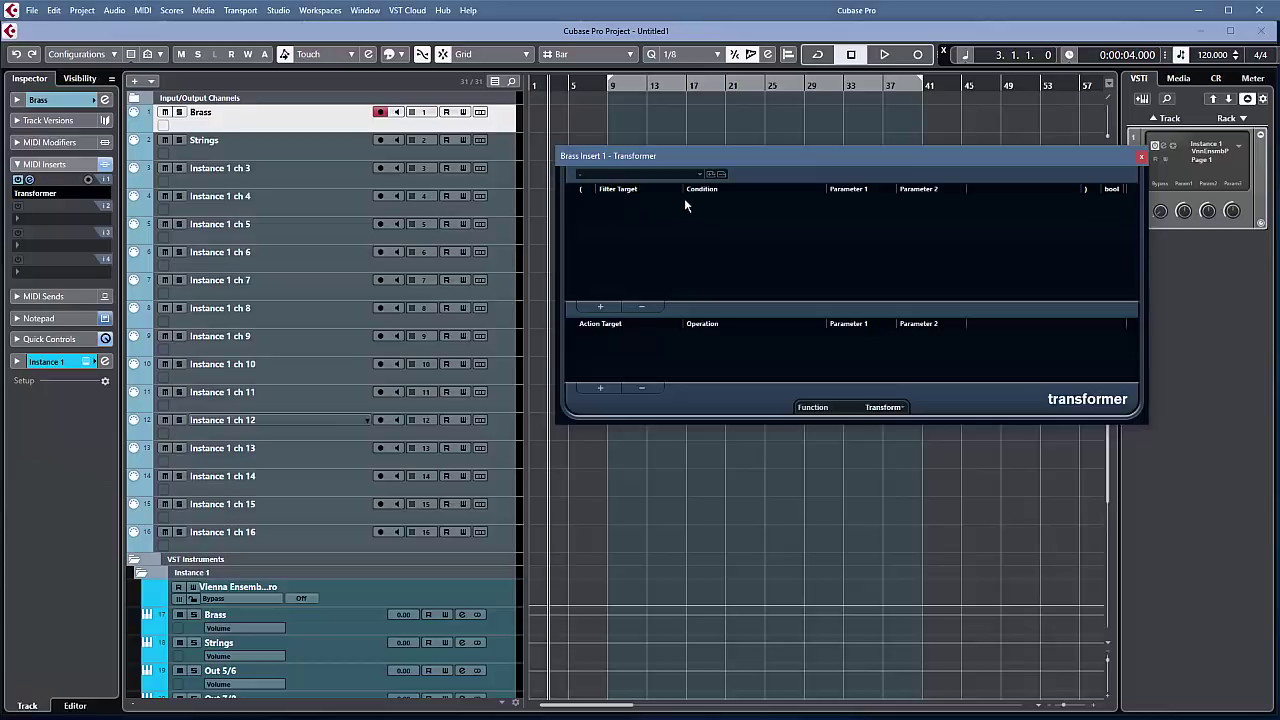
Step: Load the Pad 1 - Enable preset in the Brass track's Transformer and set its Value 1 action to G-1
{"action": "left_click", "coordinate": [697, 176]}
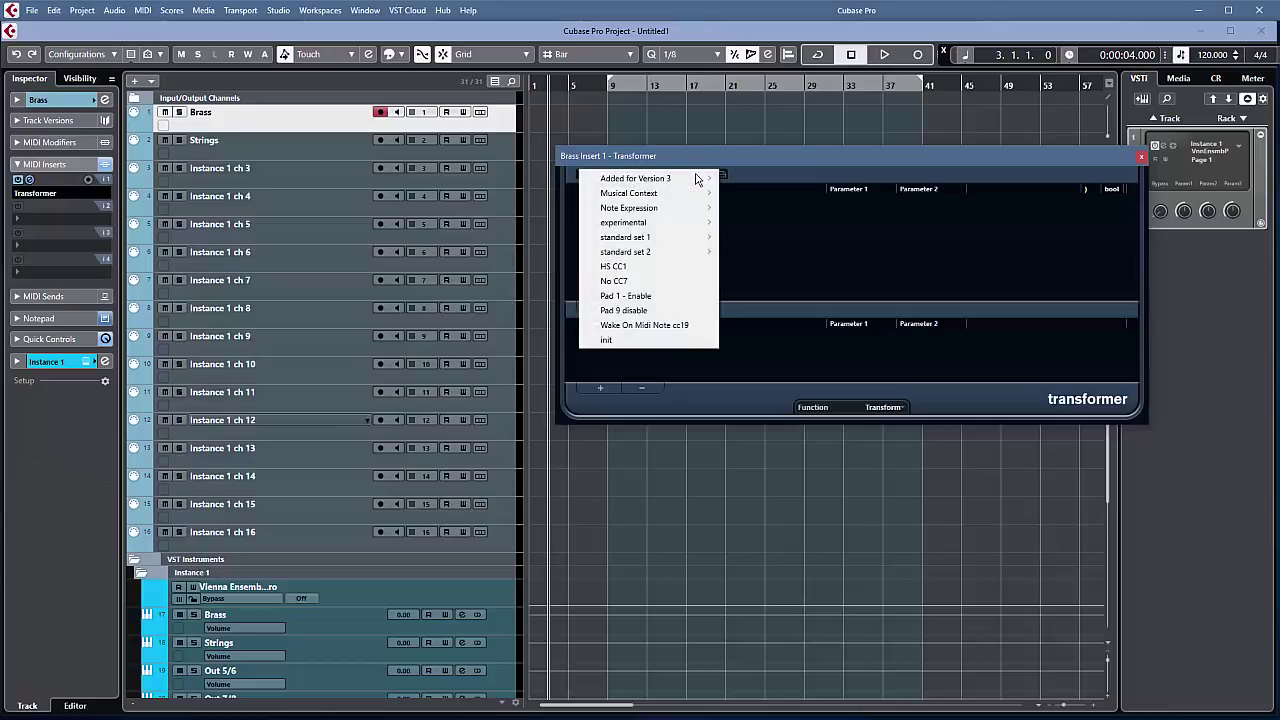
{"action": "left_click", "coordinate": [660, 297]}
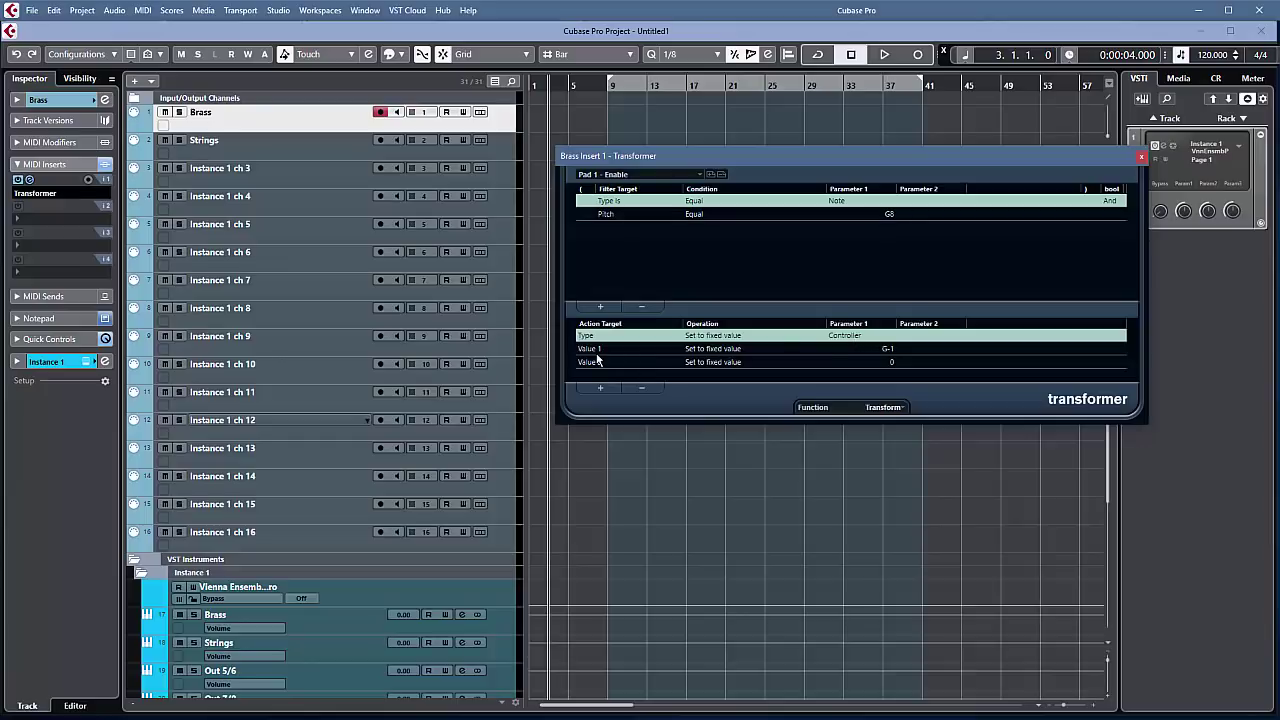
{"action": "double_click", "coordinate": [885, 350]}
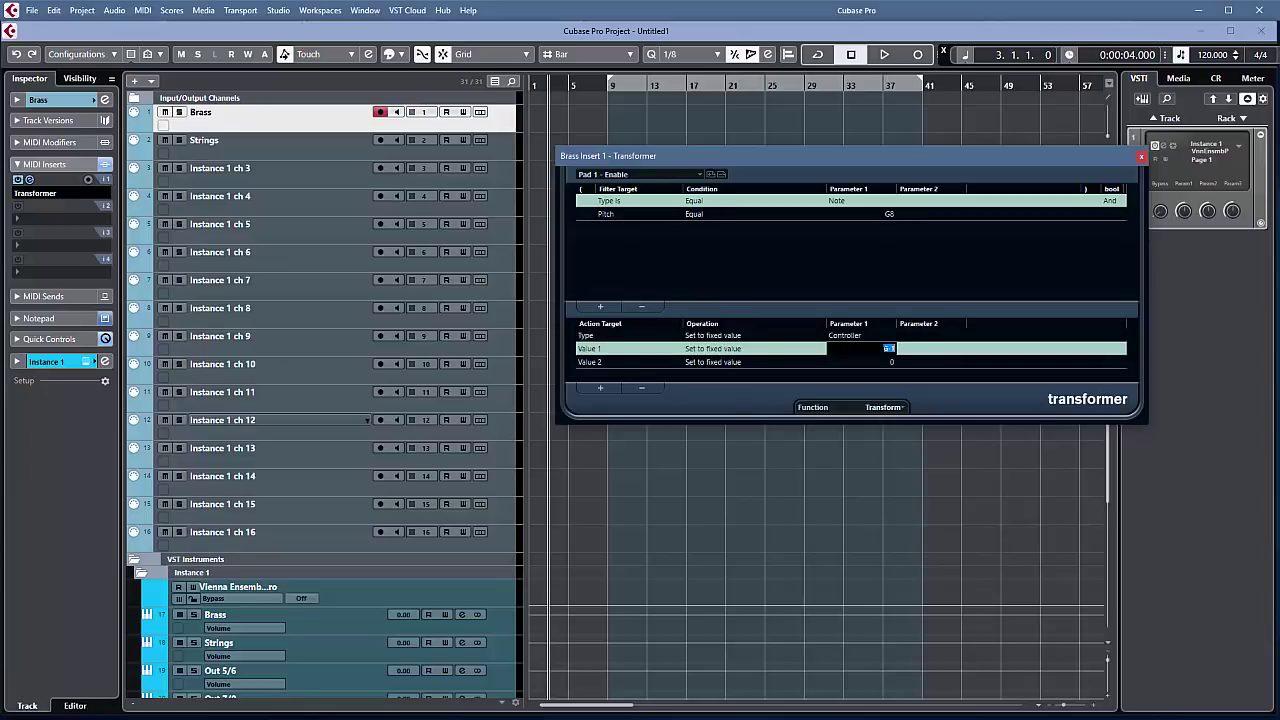
{"action": "type", "text": "15"}
{"action": "key", "text": "Return"}
Step: Alternate between Vienna Ensemble Pro Server and the Brass Transformer to compare the K5 1st instance channel with the enable filter settings
{"action": "mouse_move", "coordinate": [910, 157]}
{"action": "left_mouse_down"}
{"action": "mouse_move", "coordinate": [861, 146]}
{"action": "mouse_move", "coordinate": [917, 148]}
{"action": "left_mouse_up"}
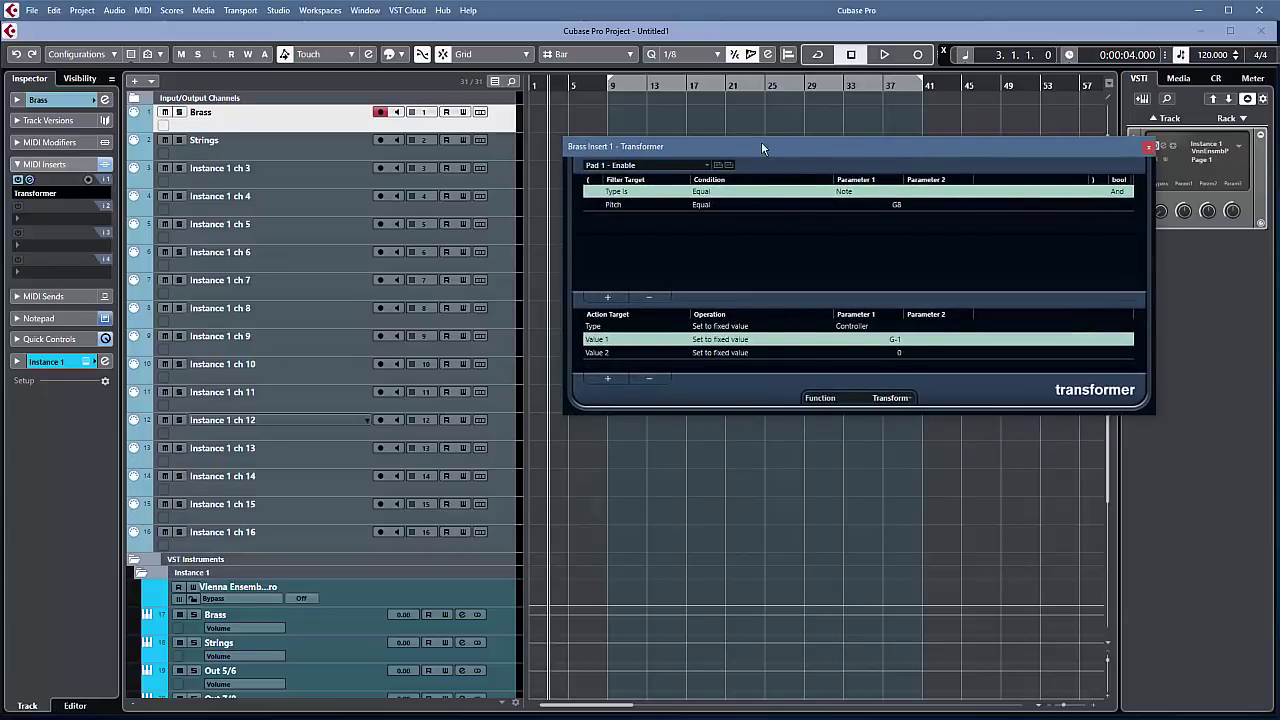
{"action": "left_click_drag", "start_coordinate": [762, 148], "coordinate": [789, 148]}
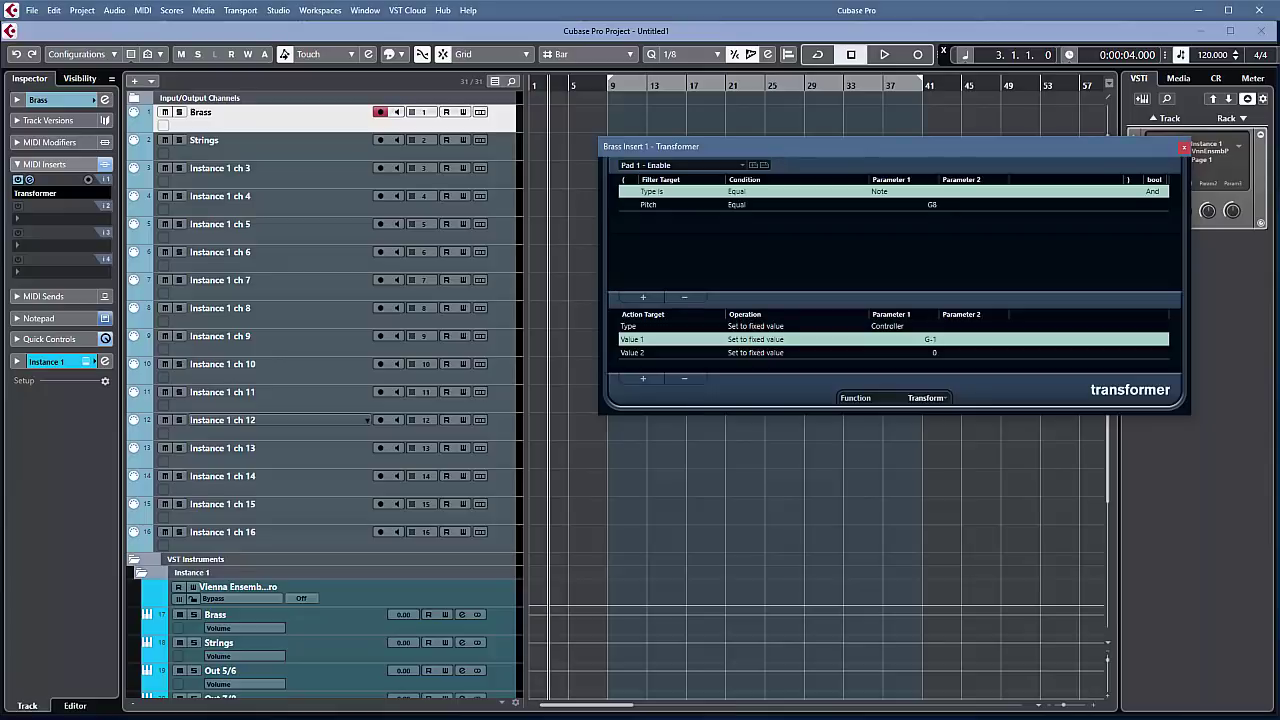
{"action": "left_click", "coordinate": [1184, 147]}
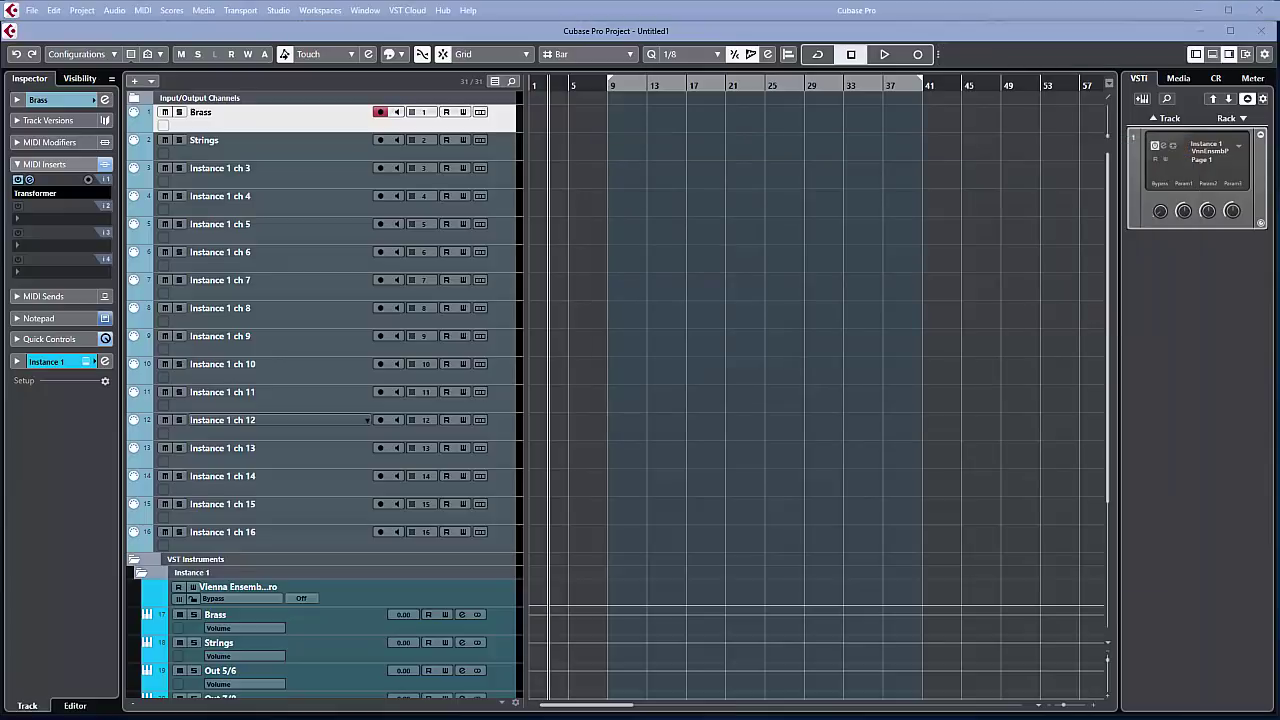
{"action": "left_click_drag", "start_coordinate": [0, 58], "coordinate": [717, 28]}
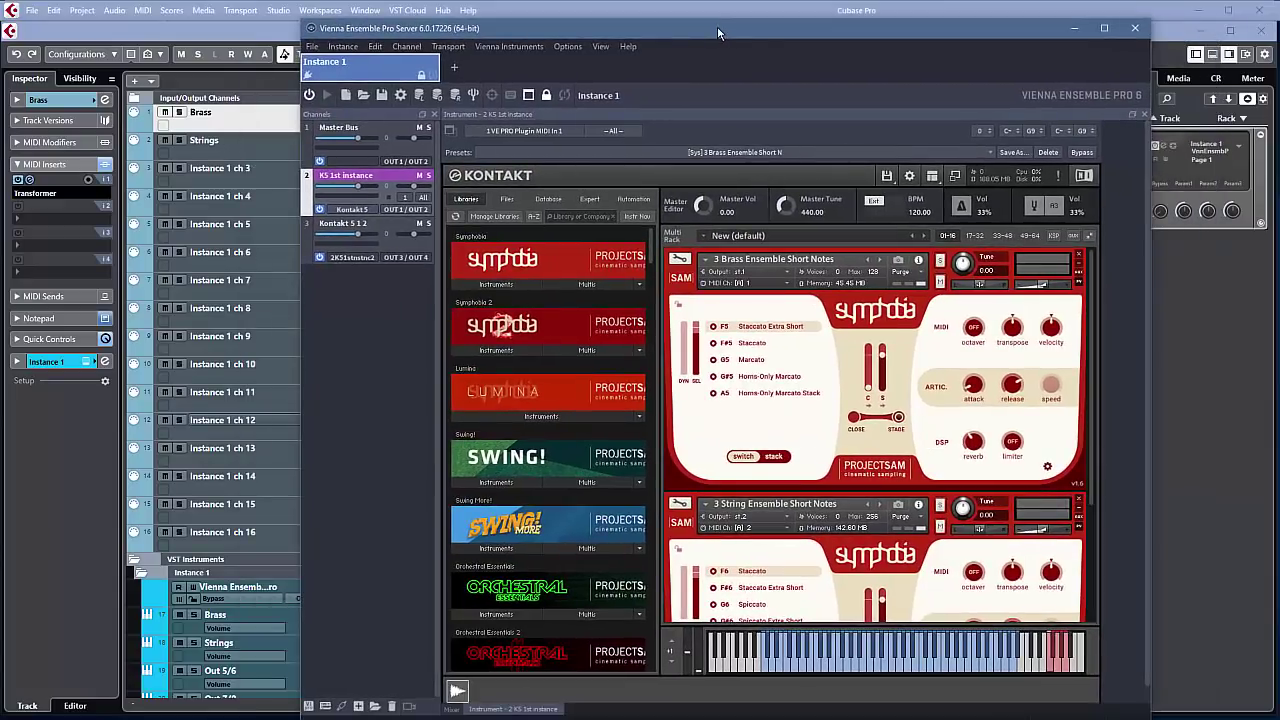
{"action": "left_click", "coordinate": [30, 181]}
{"action": "left_click", "coordinate": [30, 181]}
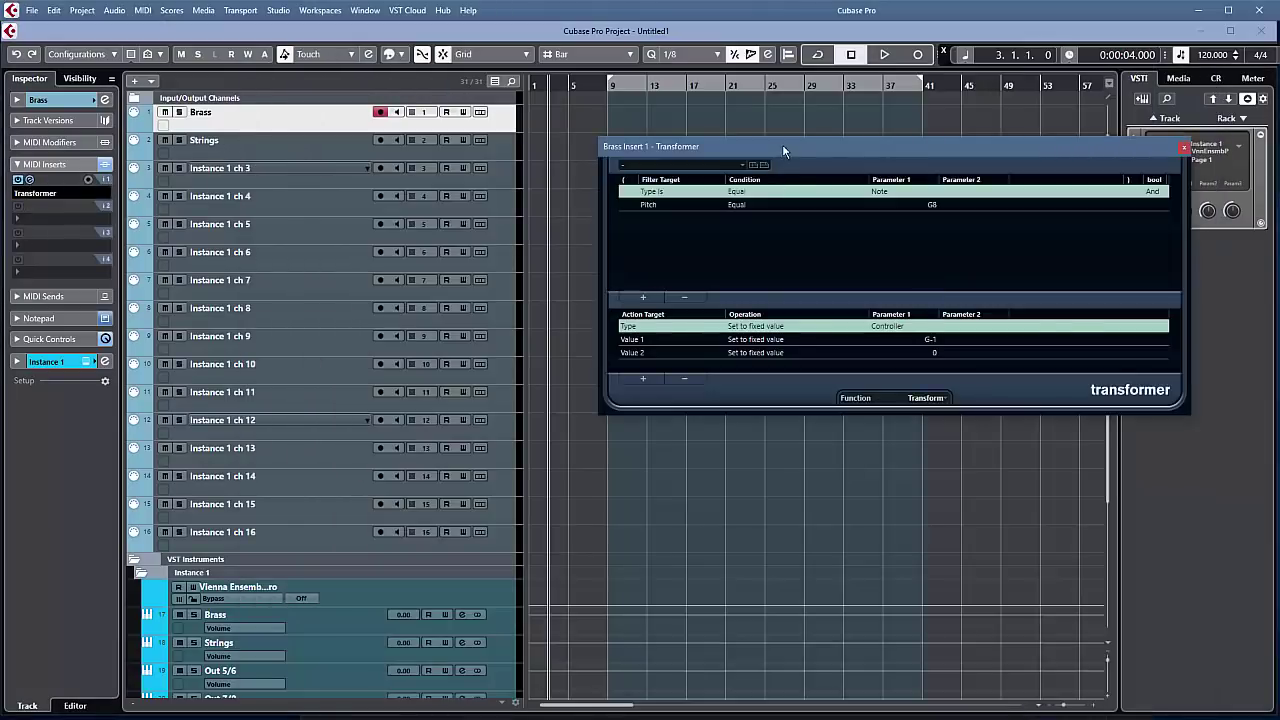
{"action": "left_click_drag", "start_coordinate": [782, 144], "coordinate": [857, 154]}
{"action": "key", "text": "alt+Tab"}
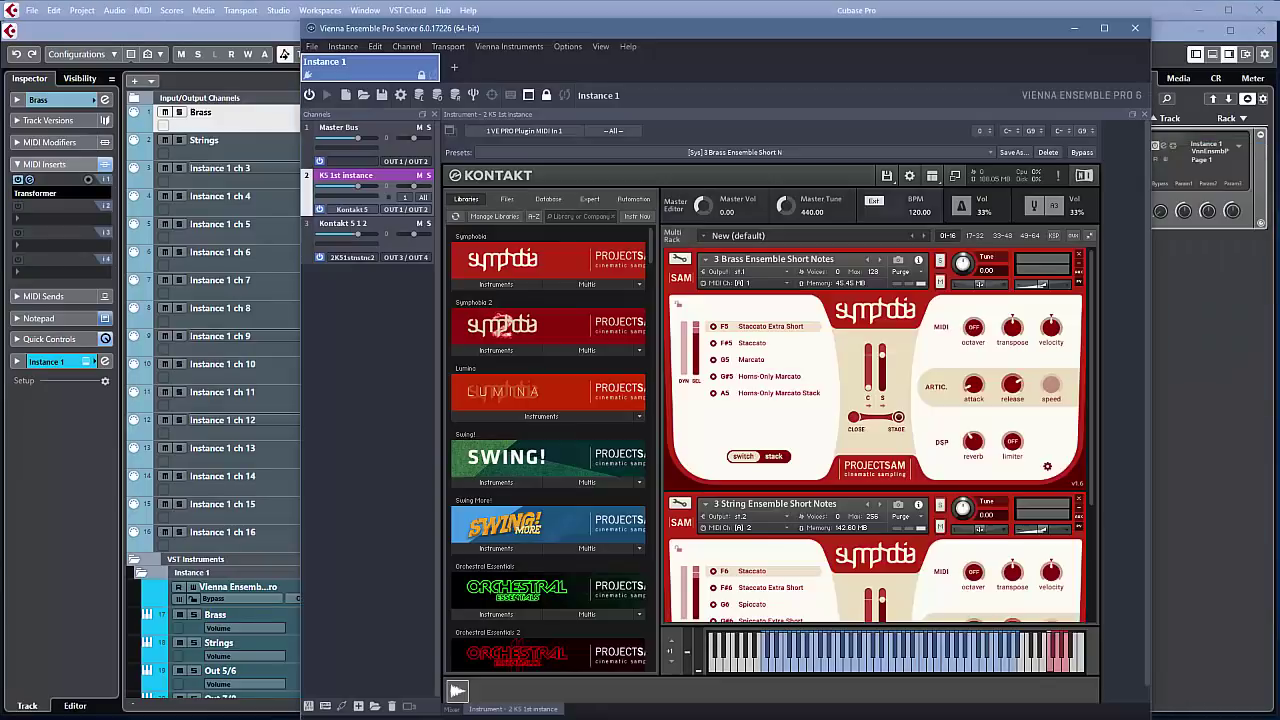
{"action": "left_click_drag", "start_coordinate": [879, 27], "coordinate": [659, 42]}
{"action": "key", "text": "alt+Tab"}
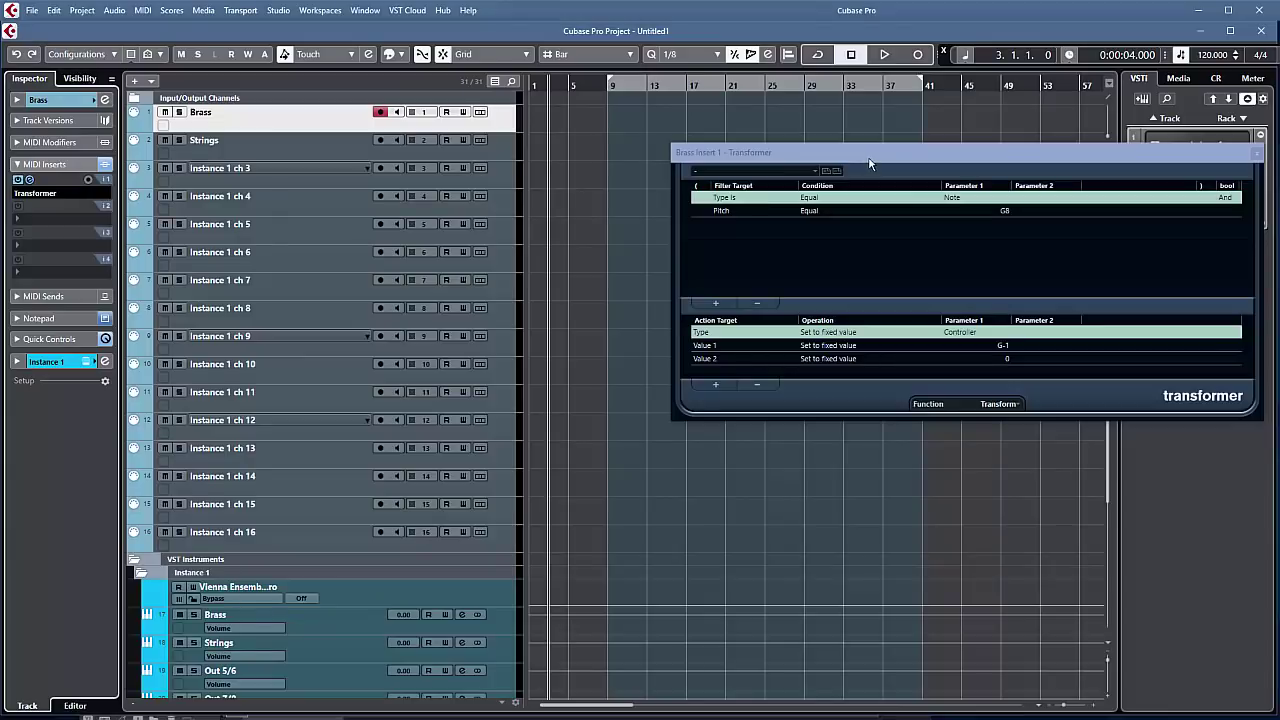
{"action": "left_click_drag", "start_coordinate": [869, 148], "coordinate": [893, 146]}
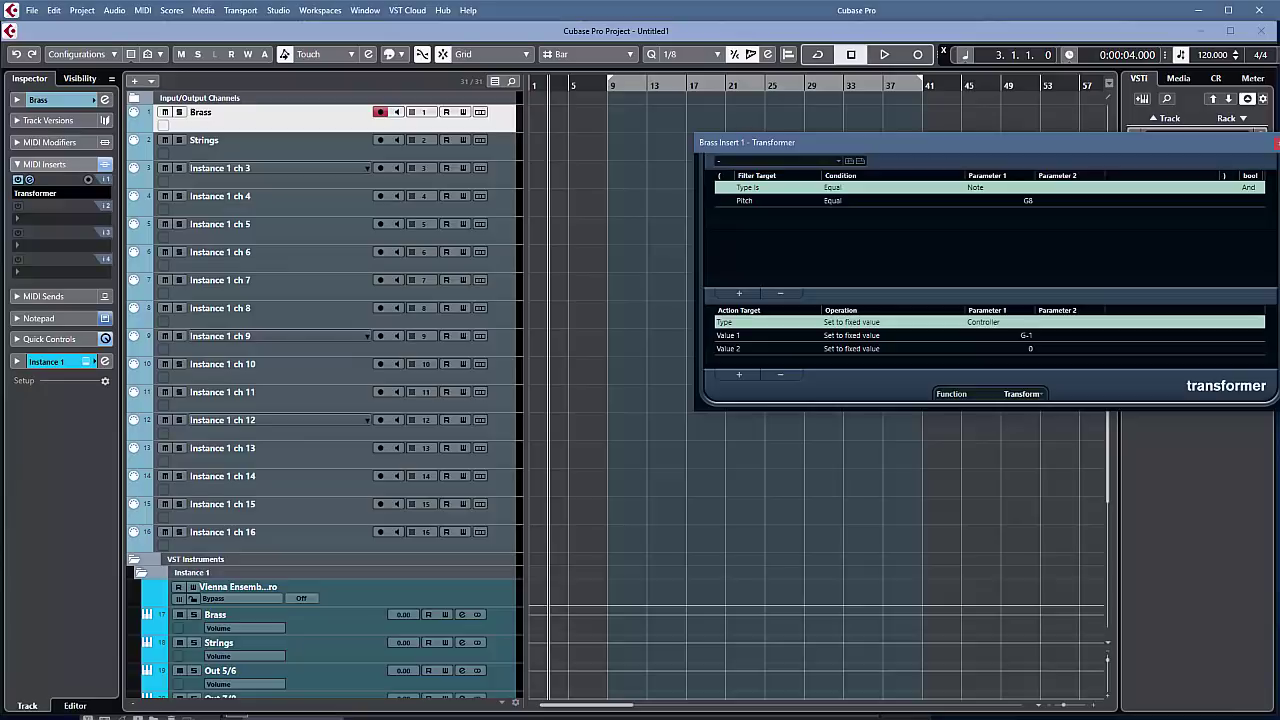
{"action": "key", "text": "alt+Tab"}
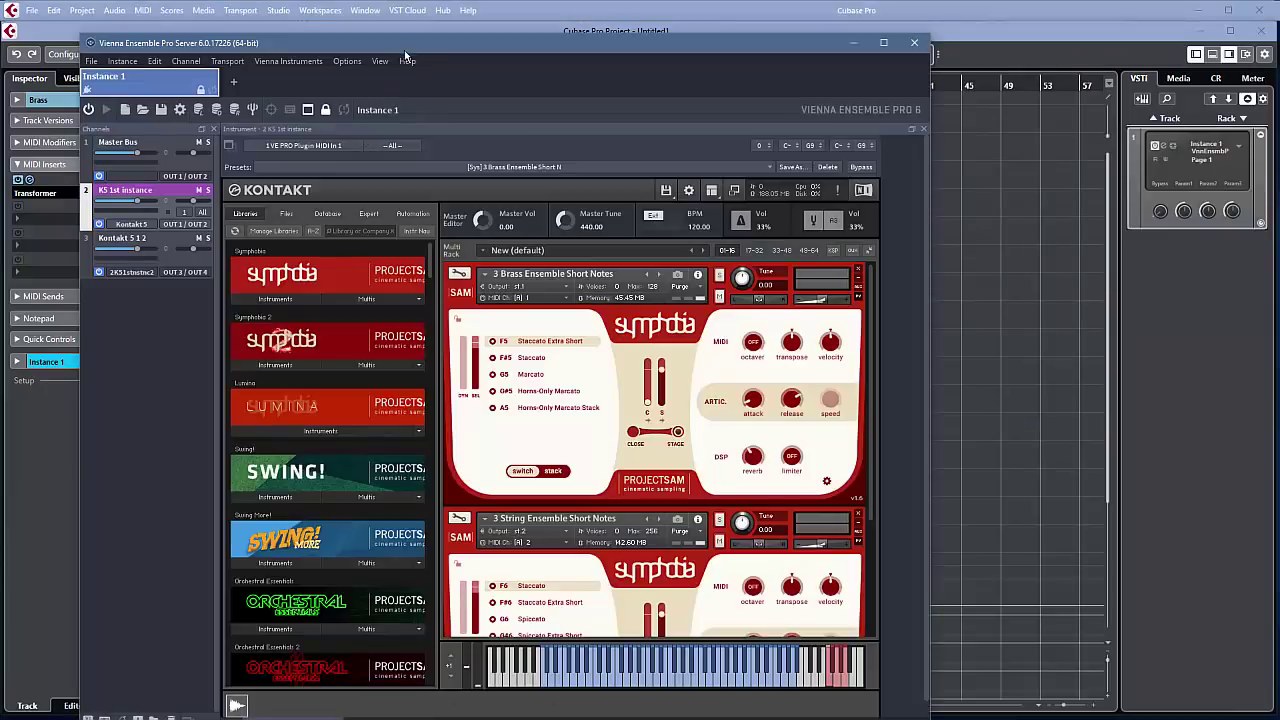
{"action": "left_click_drag", "start_coordinate": [406, 46], "coordinate": [662, 46]}
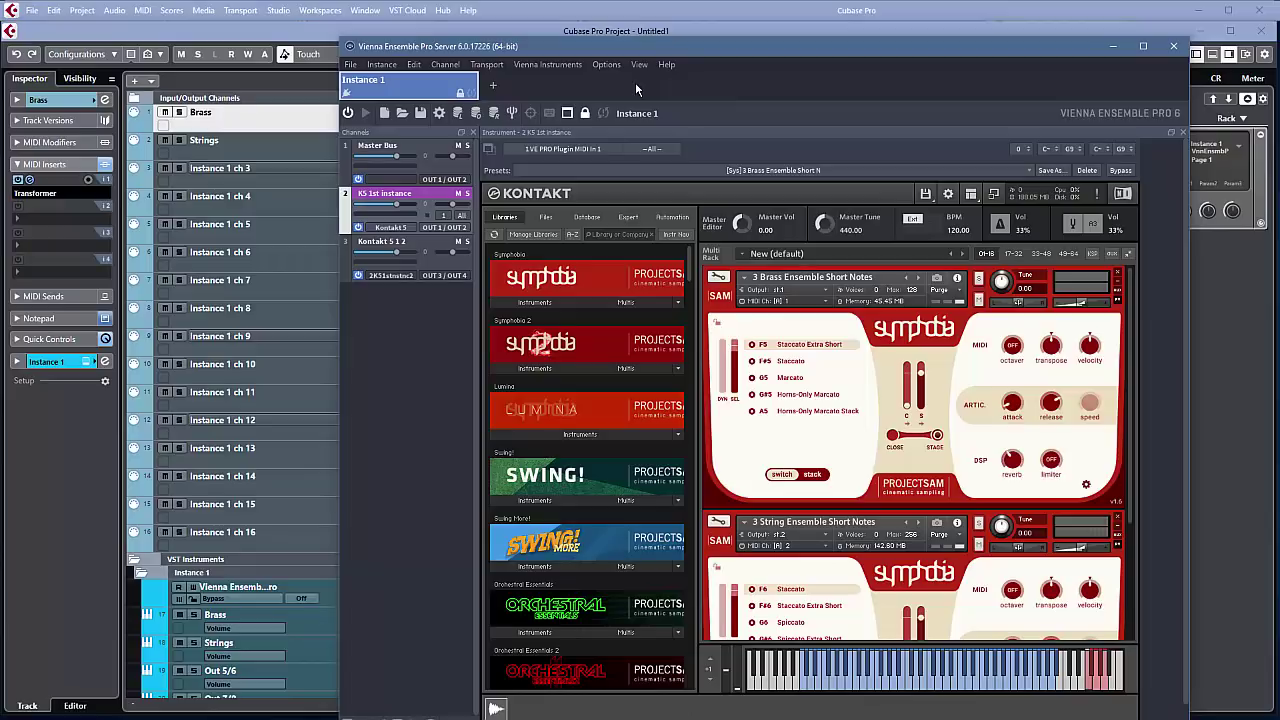
{"action": "left_click_drag", "start_coordinate": [673, 46], "coordinate": [715, 123]}
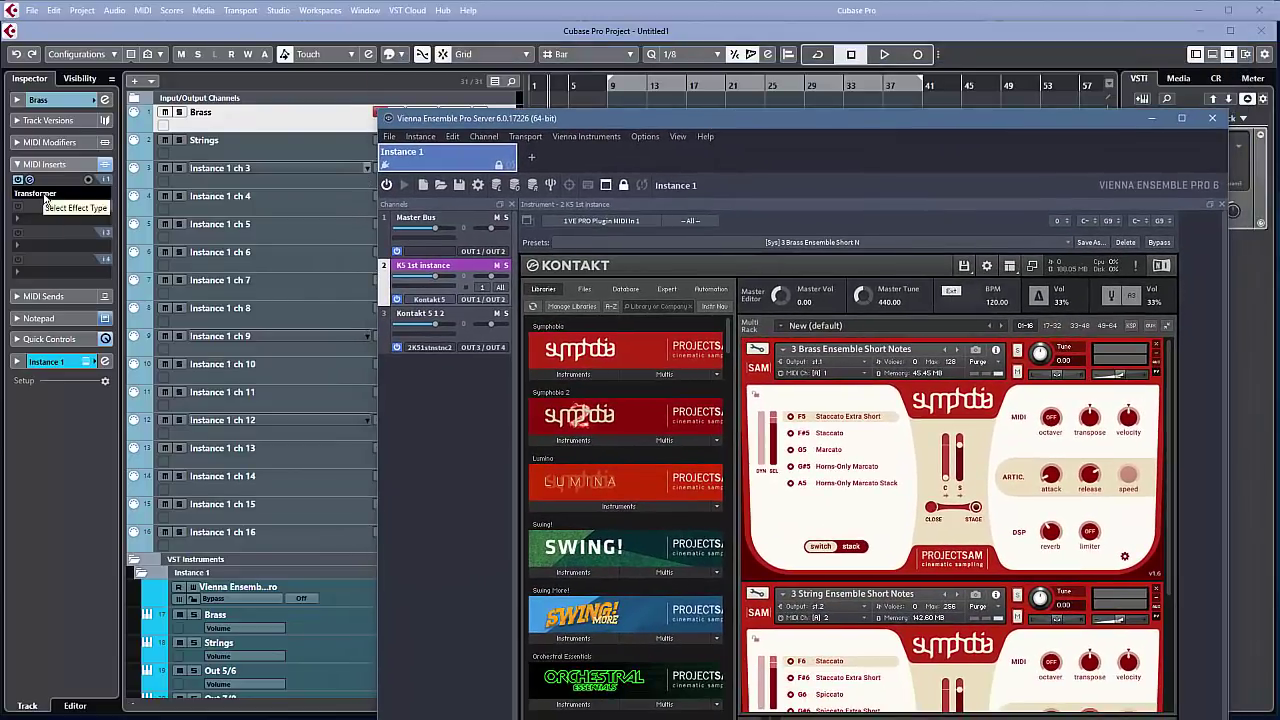
{"action": "left_click", "coordinate": [45, 198]}
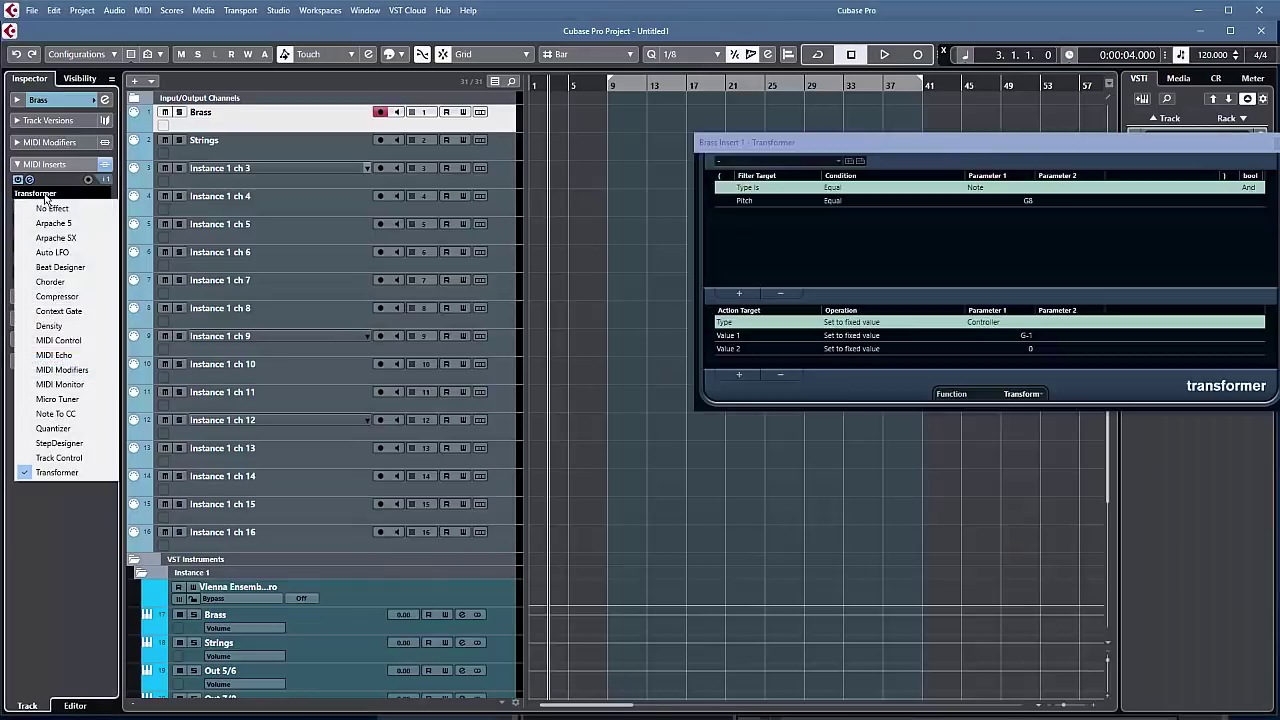
{"action": "left_click", "coordinate": [917, 171]}
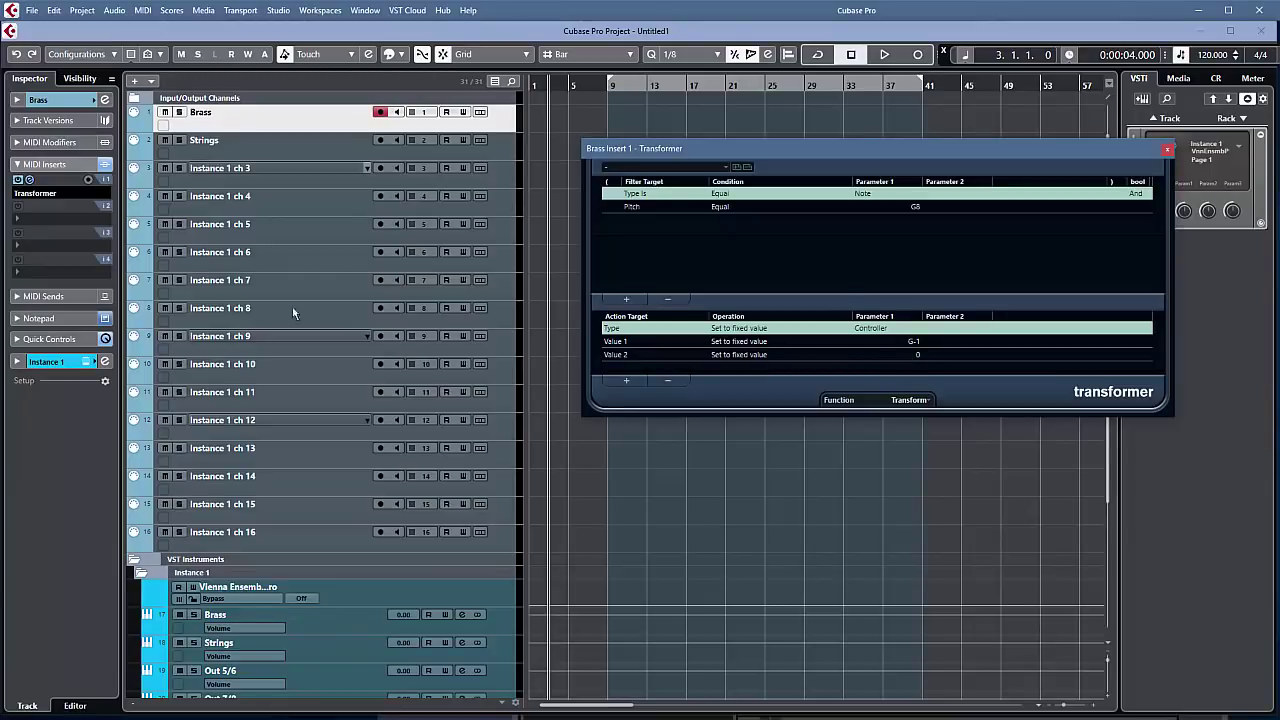
Step: Add a second Transformer in the Brass track's second MIDI insert slot and load its Pad 9 disable preset
{"action": "left_click", "coordinate": [33, 220]}
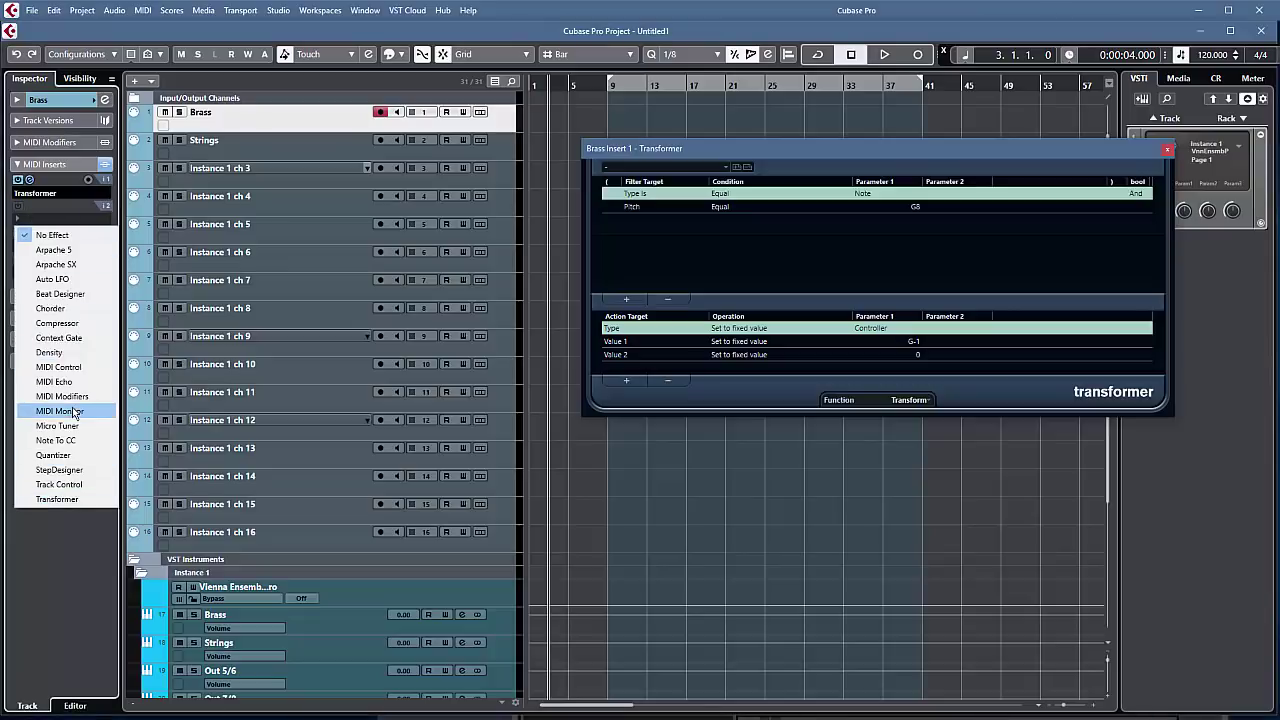
{"action": "left_click", "coordinate": [62, 499]}
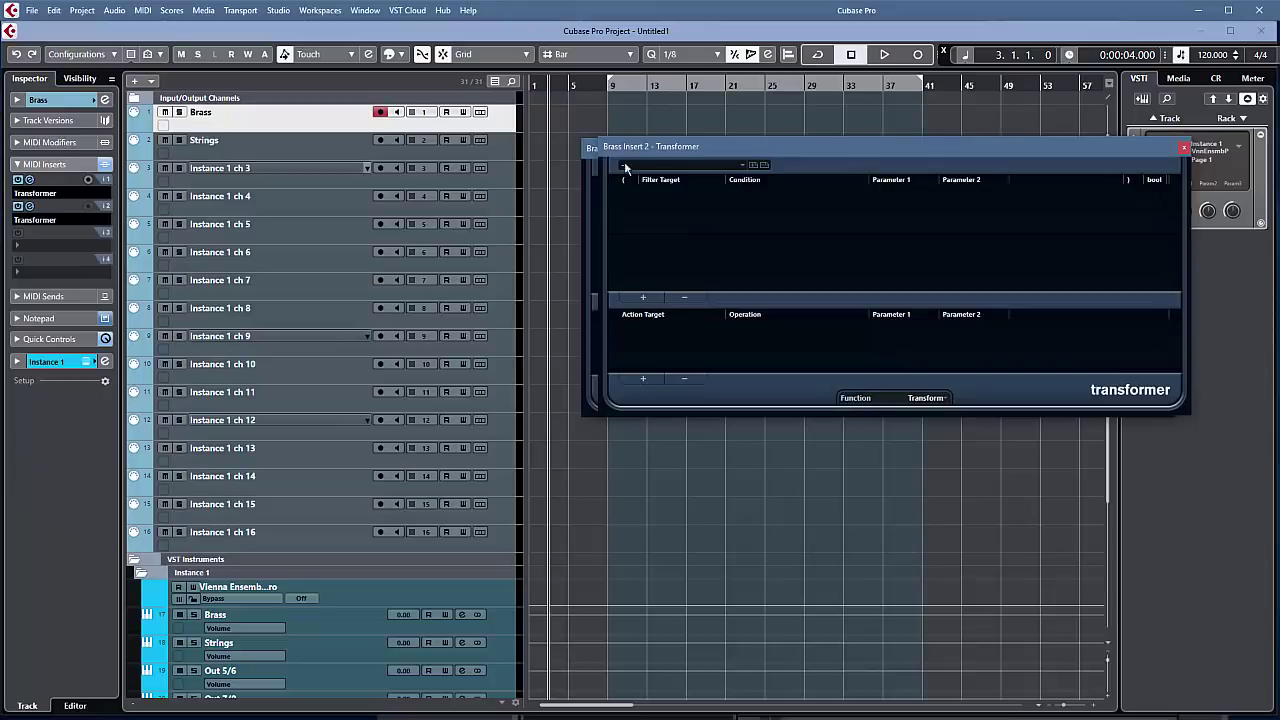
{"action": "left_click_drag", "start_coordinate": [708, 144], "coordinate": [702, 192]}
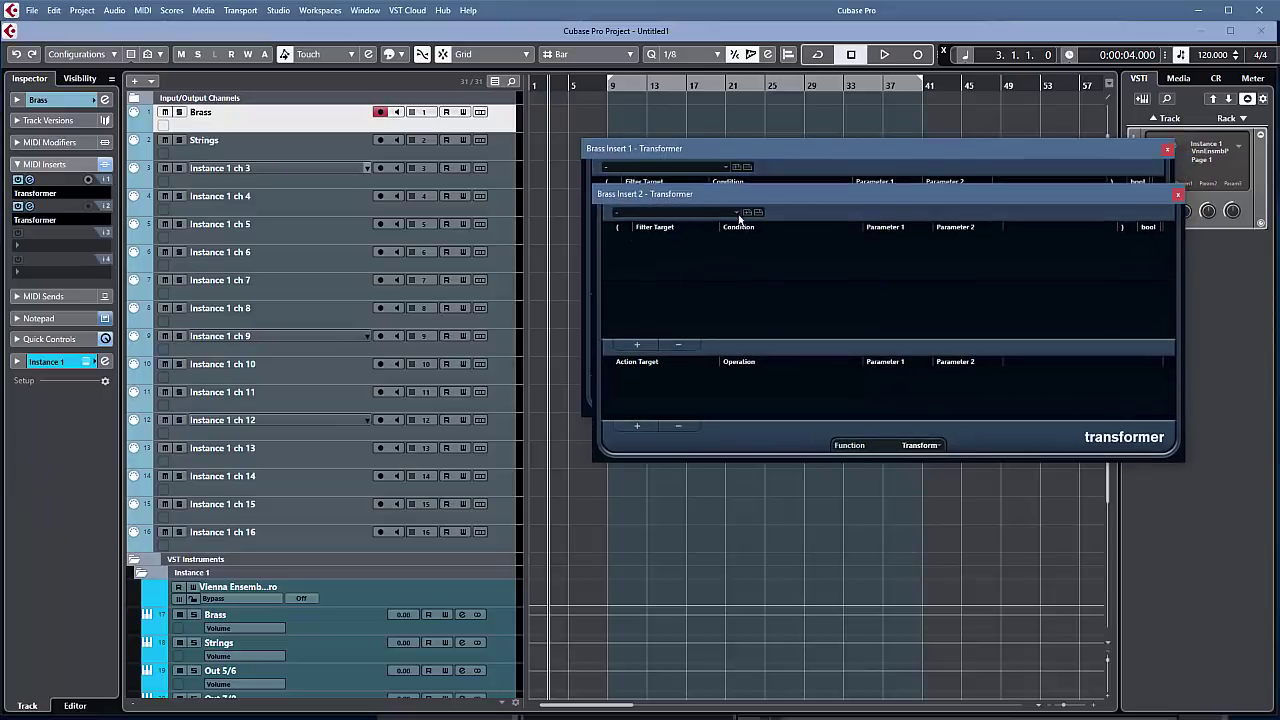
{"action": "left_click", "coordinate": [739, 215]}
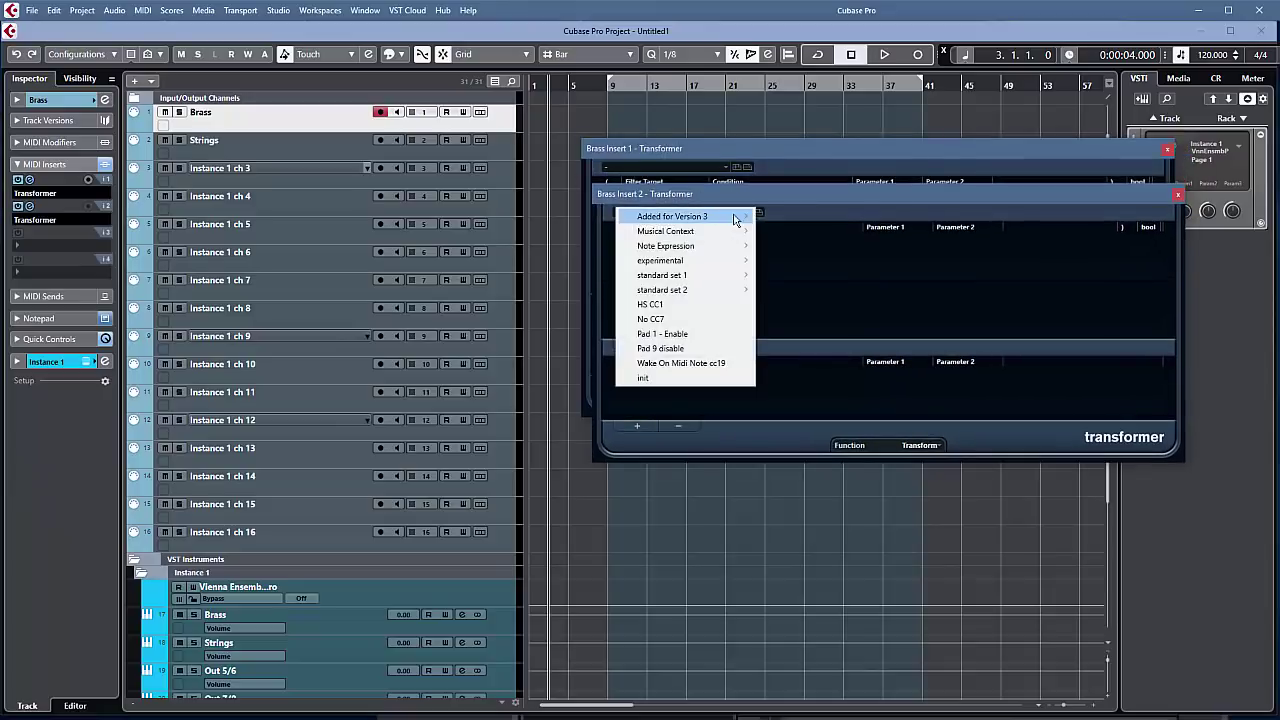
{"action": "left_click", "coordinate": [687, 349]}
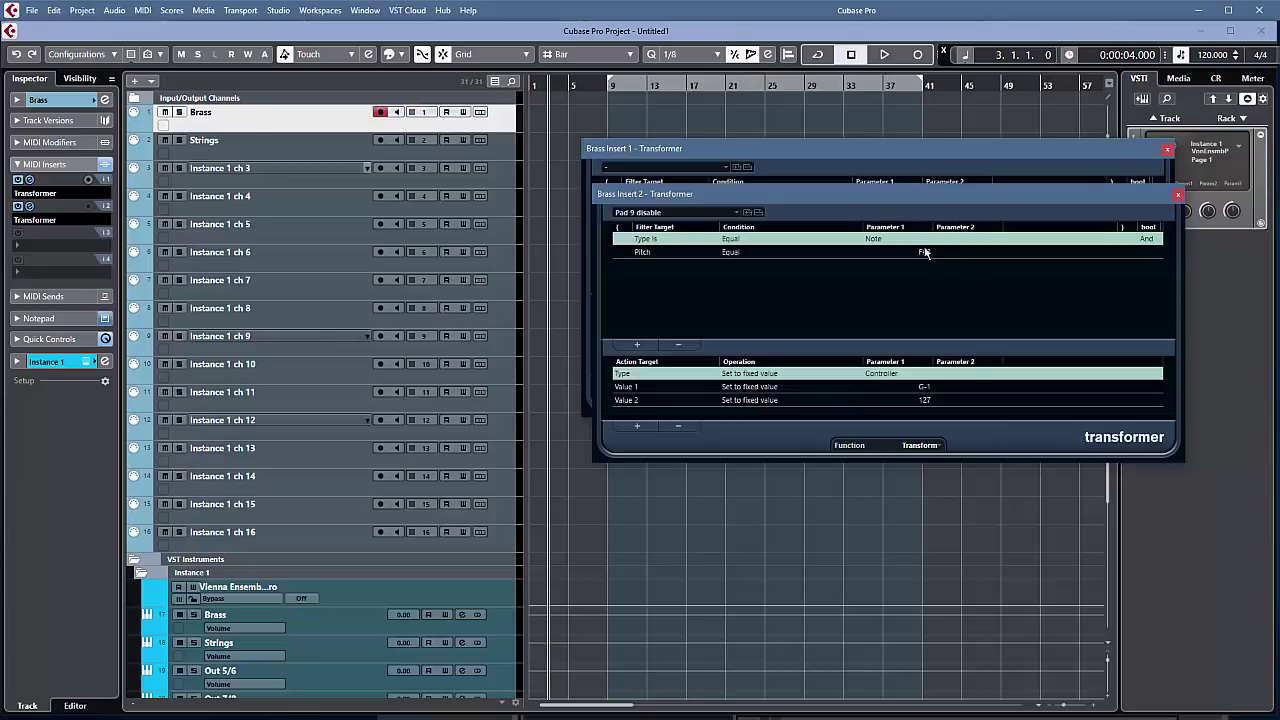
{"action": "left_click_drag", "start_coordinate": [838, 194], "coordinate": [848, 200]}
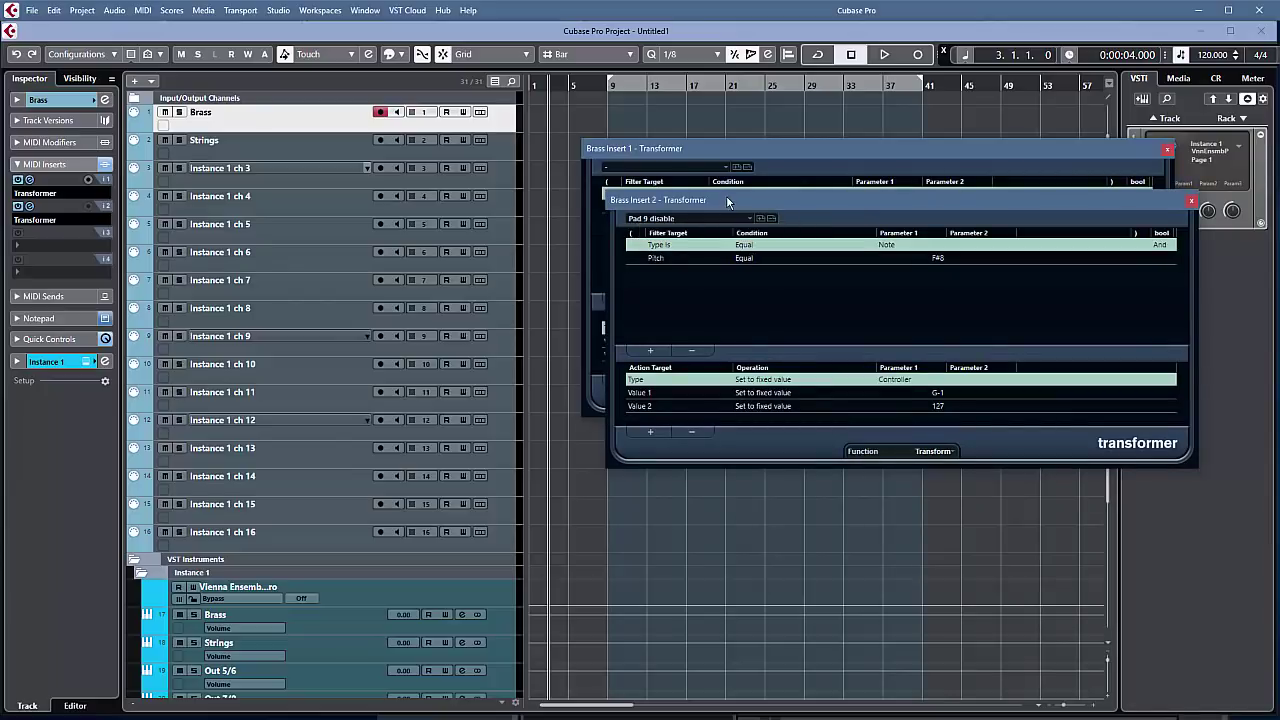
{"action": "left_click_drag", "start_coordinate": [727, 201], "coordinate": [765, 200]}
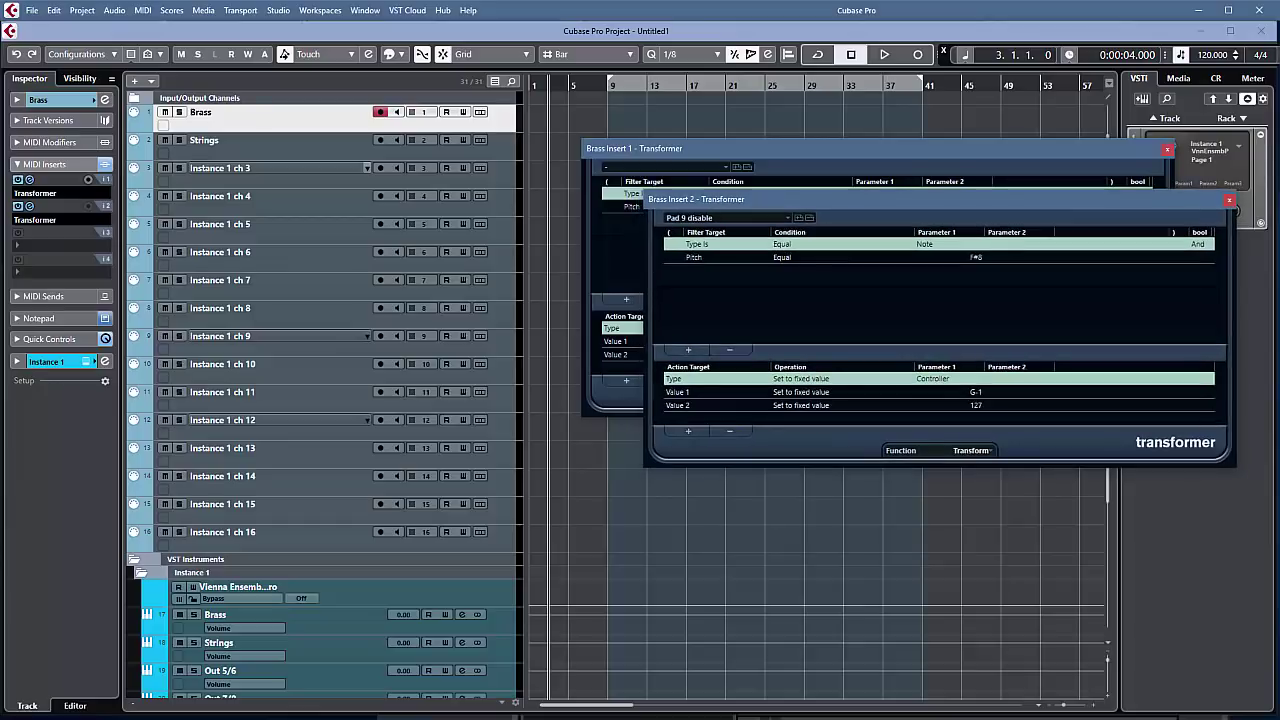
Step: Switch to Vienna Ensemble Pro Server and check how the K5 1st instance channel responds to disabling and enabling
{"action": "key", "text": "alt+Tab"}
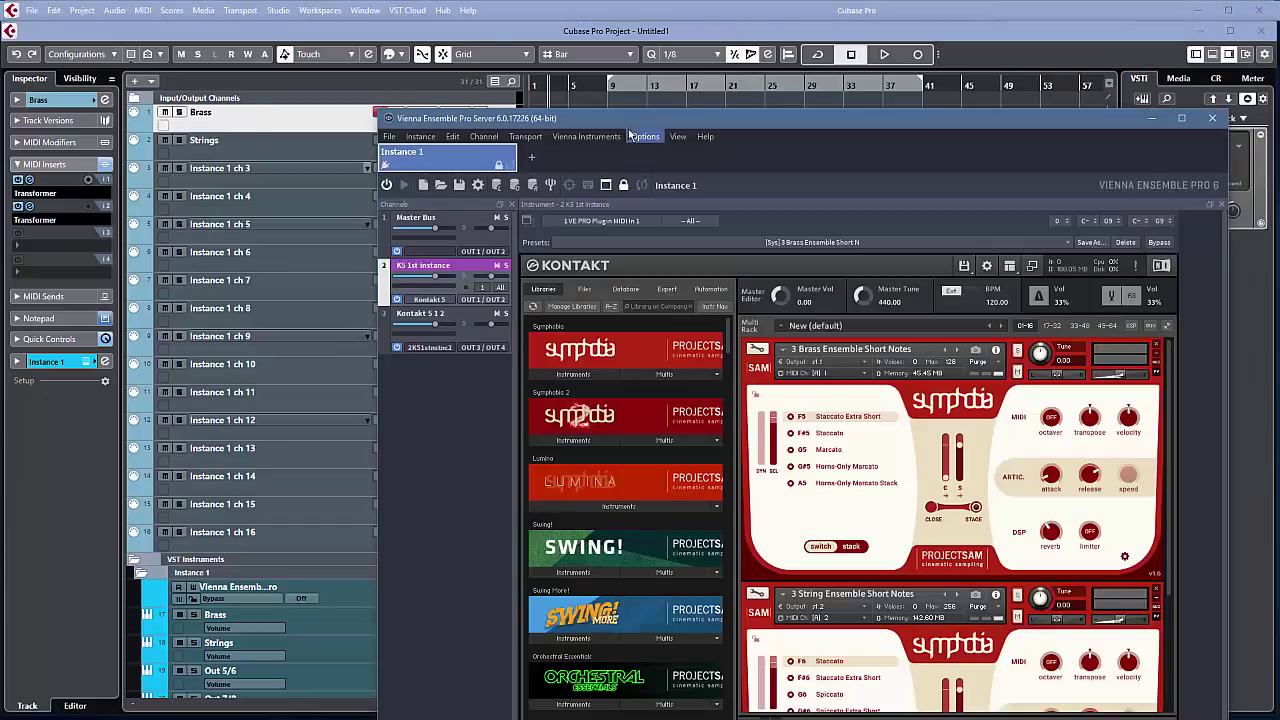
{"action": "left_click_drag", "start_coordinate": [640, 121], "coordinate": [635, 33]}
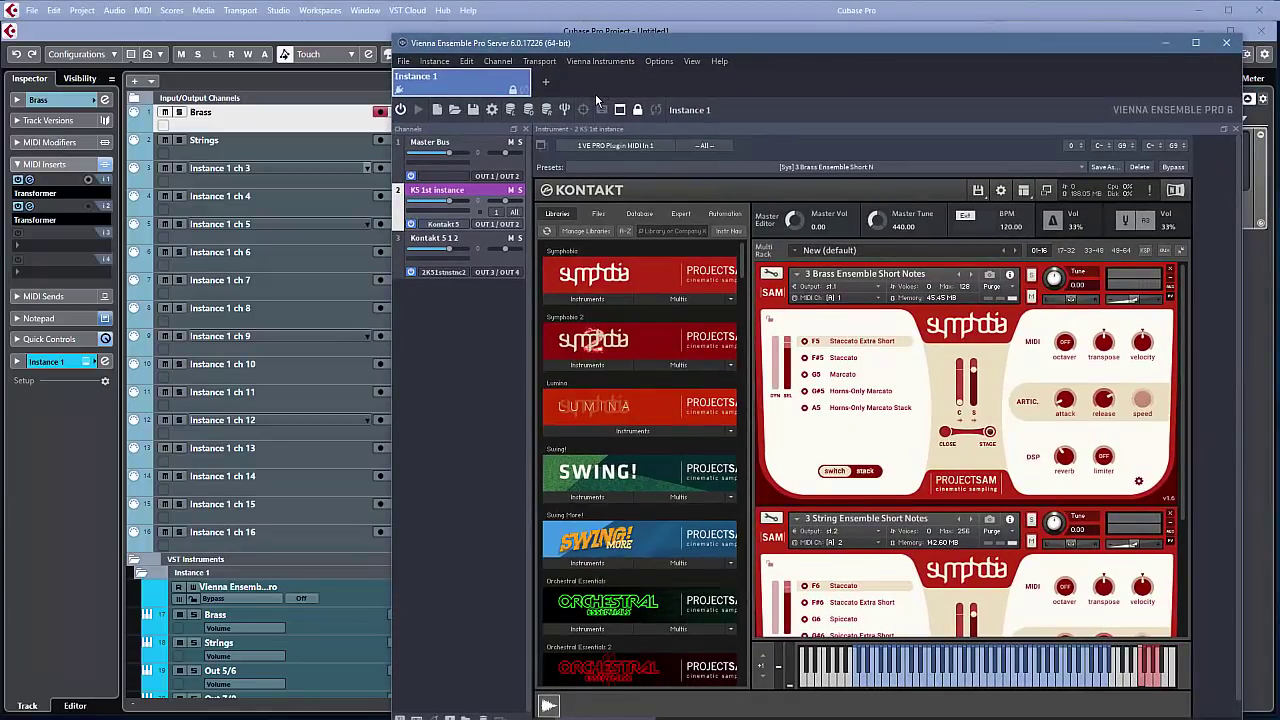
{"action": "left_click", "coordinate": [596, 100]}
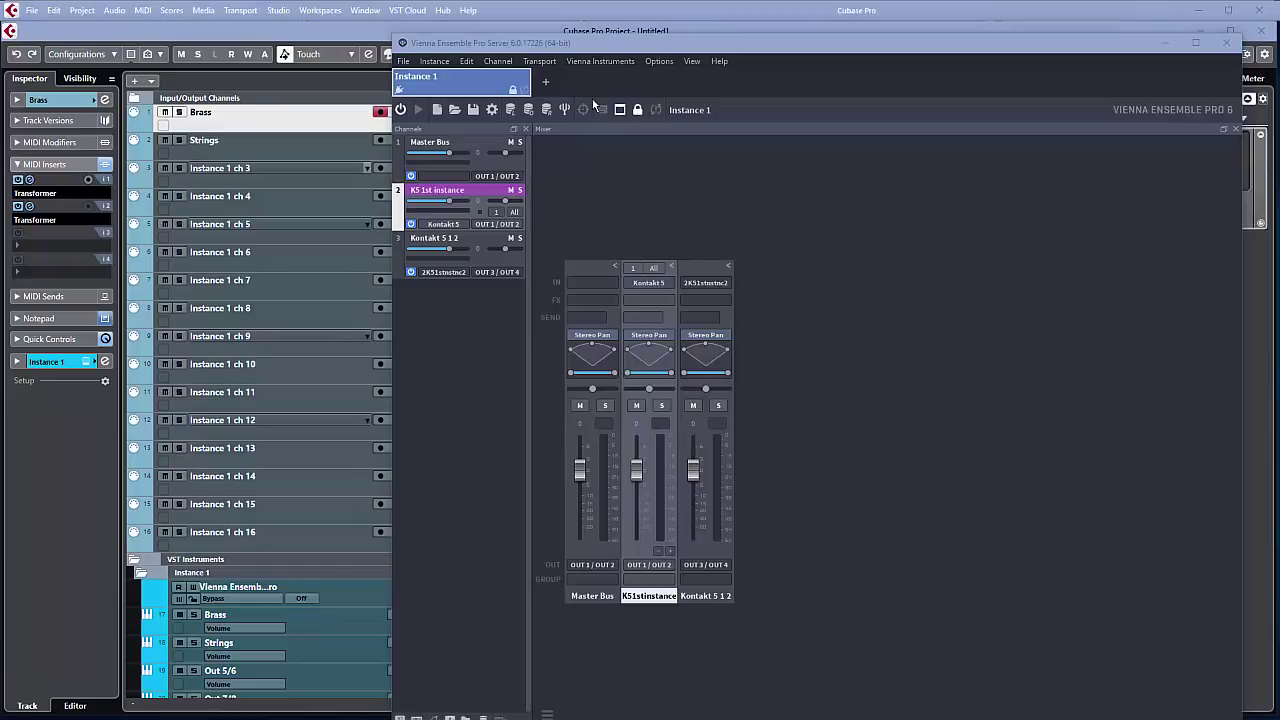
{"action": "double_click", "coordinate": [440, 196]}
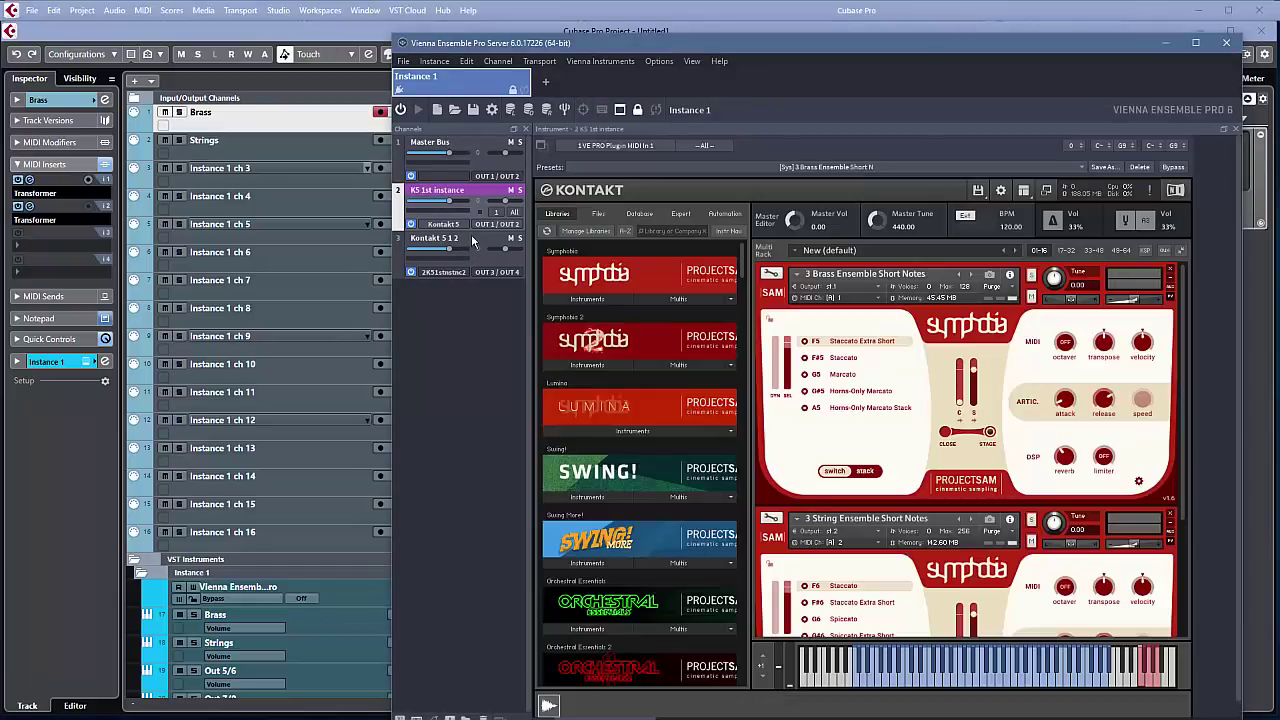
{"action": "left_click", "coordinate": [471, 240]}
{"action": "left_click", "coordinate": [466, 192]}
{"action": "mouse_move", "coordinate": [657, 42]}
{"action": "left_mouse_down"}
{"action": "mouse_move", "coordinate": [661, 101]}
{"action": "mouse_move", "coordinate": [649, 48]}
{"action": "mouse_move", "coordinate": [678, 39]}
{"action": "left_mouse_up"}
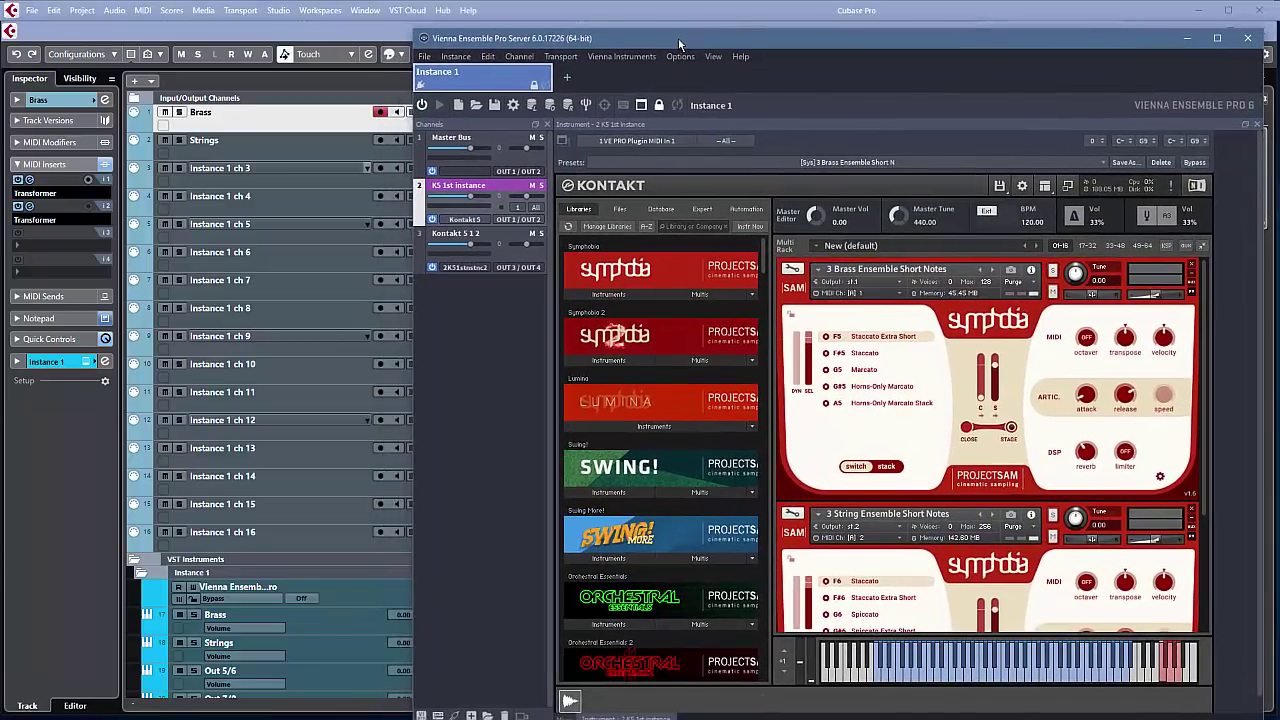
Step: Select the Strings track in Cubase and add a second entry to the Automation Mapping for Instance 1 in Vienna Ensemble Pro
{"action": "left_click", "coordinate": [299, 147]}
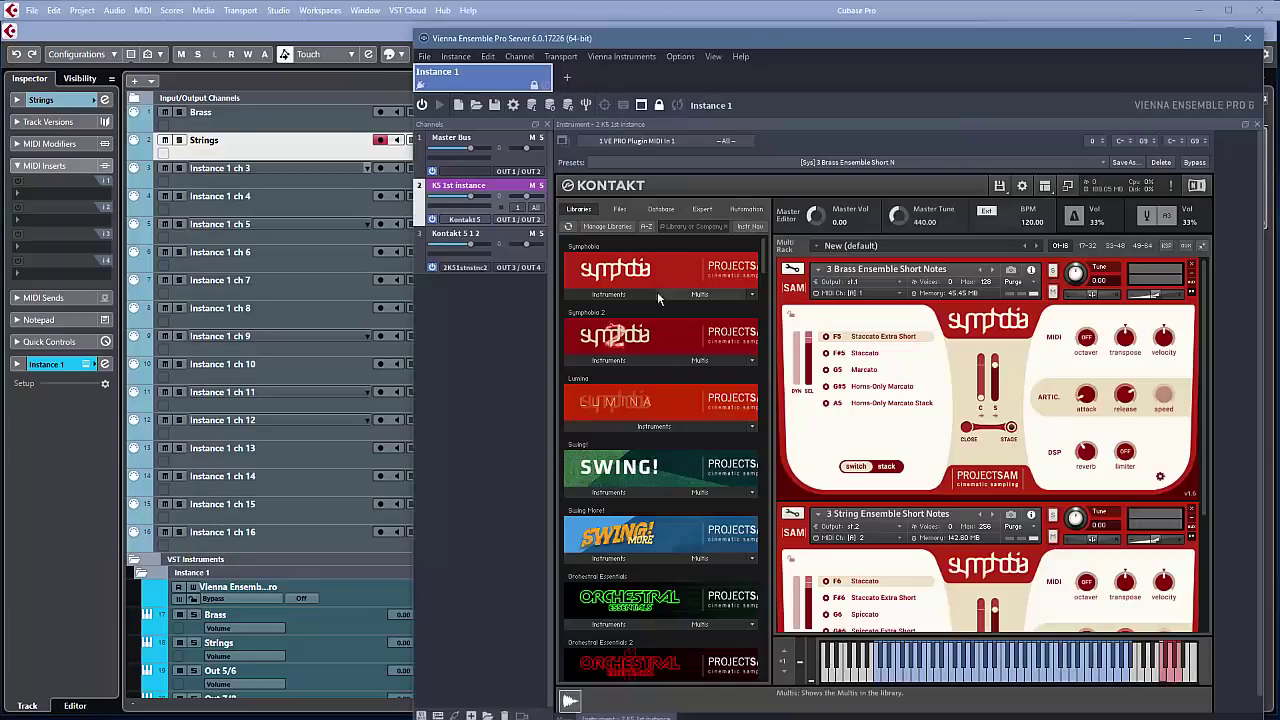
{"action": "left_click", "coordinate": [713, 57]}
{"action": "left_click", "coordinate": [725, 123]}
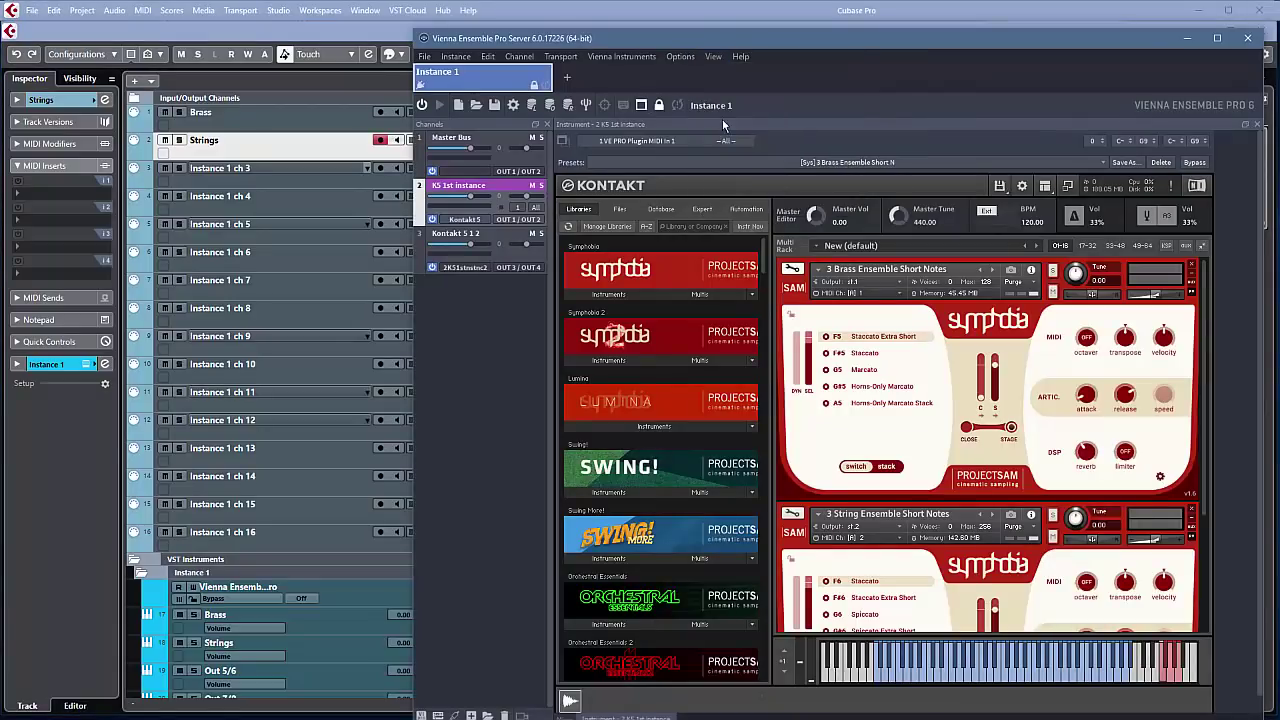
{"action": "left_click", "coordinate": [713, 57]}
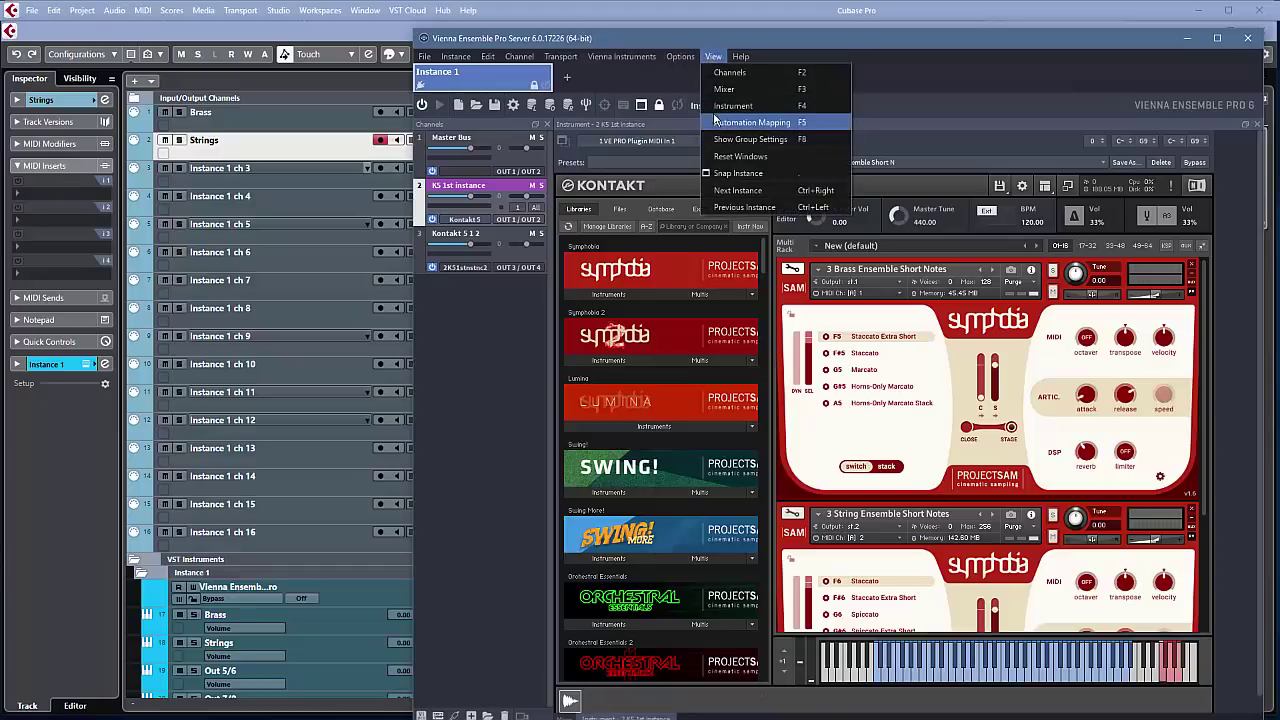
{"action": "left_click", "coordinate": [720, 123]}
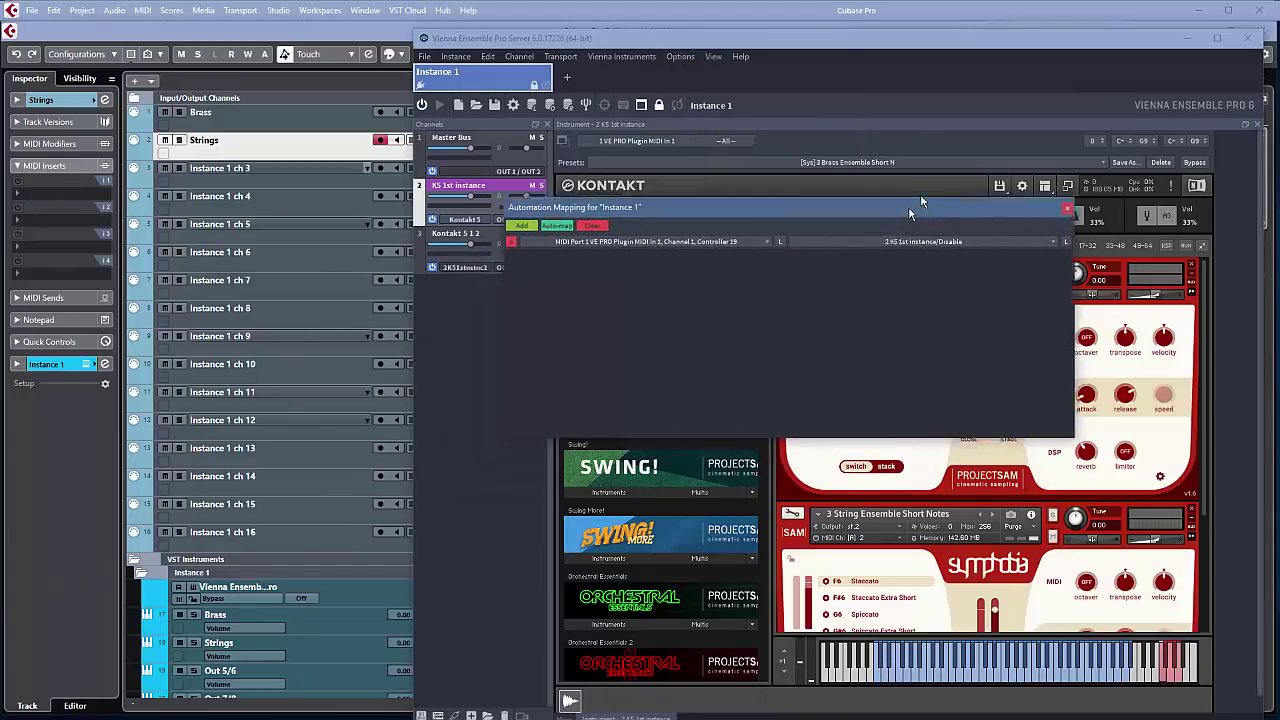
{"action": "left_click", "coordinate": [535, 213]}
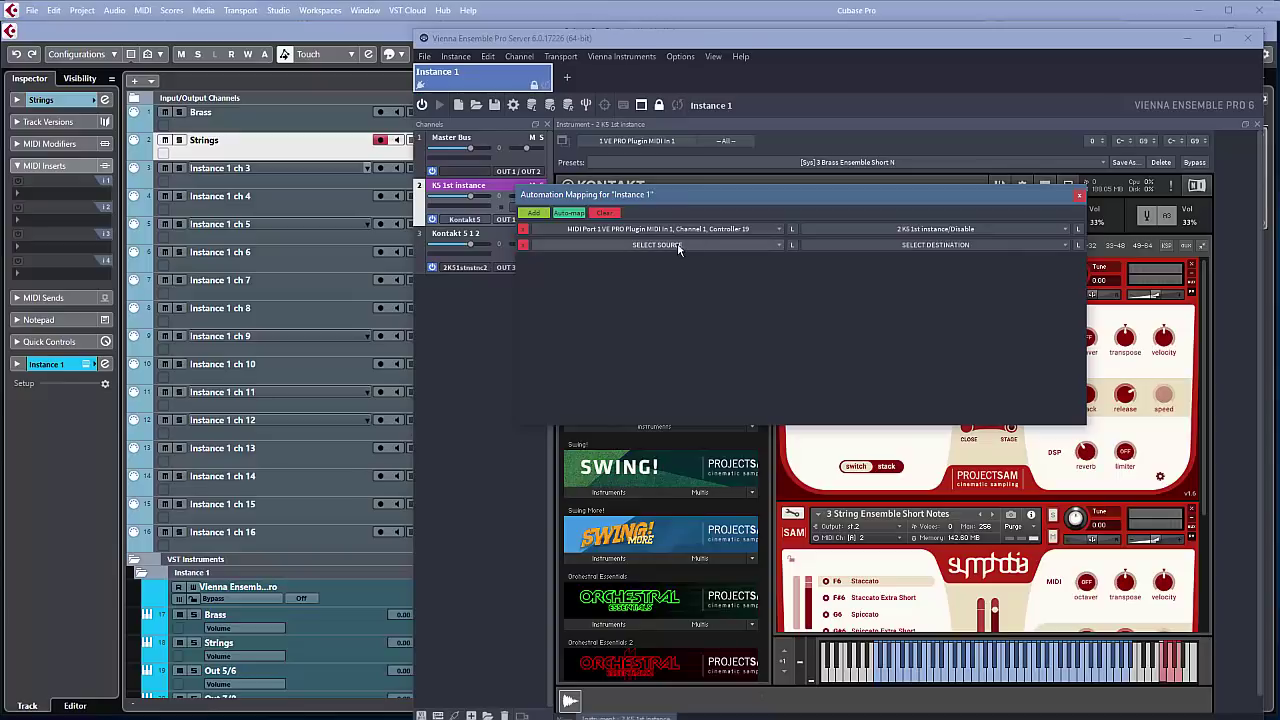
Step: Map MIDI In 1, Channel 2, Controller 19 to the Disable parameter of 2 K5 1st instance in the second automation entry
{"action": "left_click", "coordinate": [684, 245]}
{"action": "mouse_move", "coordinate": [705, 296]}
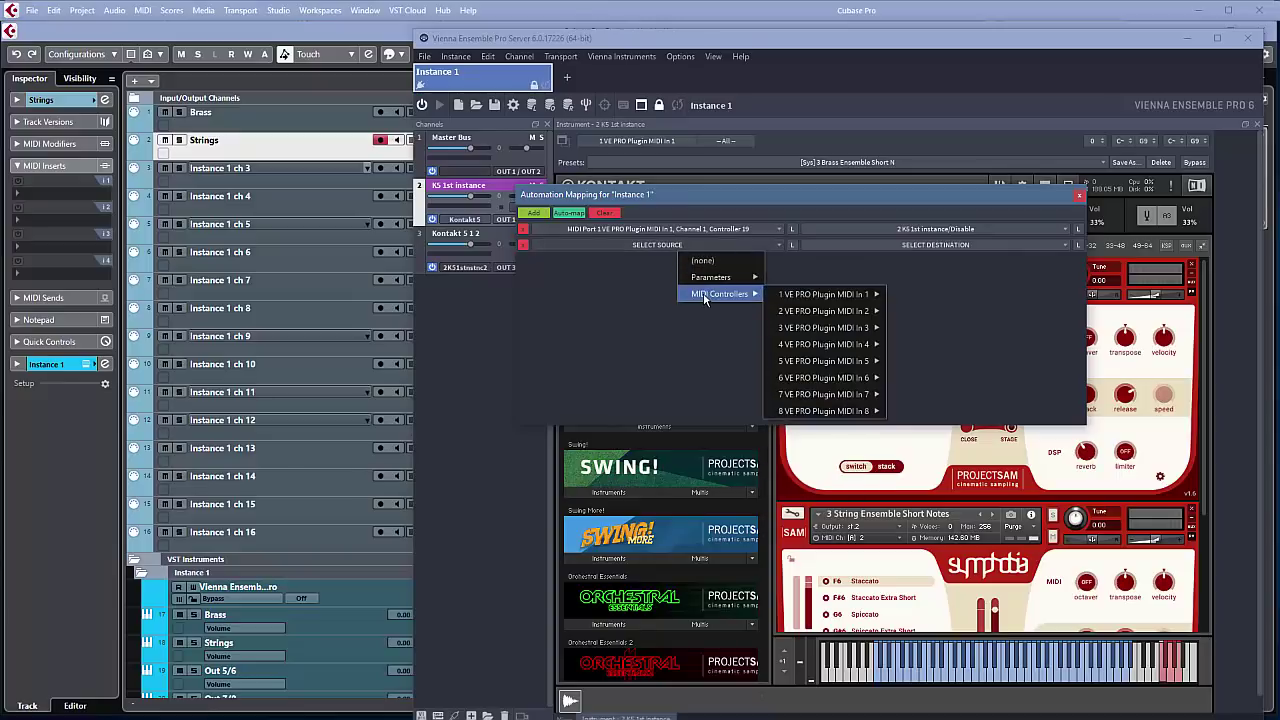
{"action": "mouse_move", "coordinate": [872, 294]}
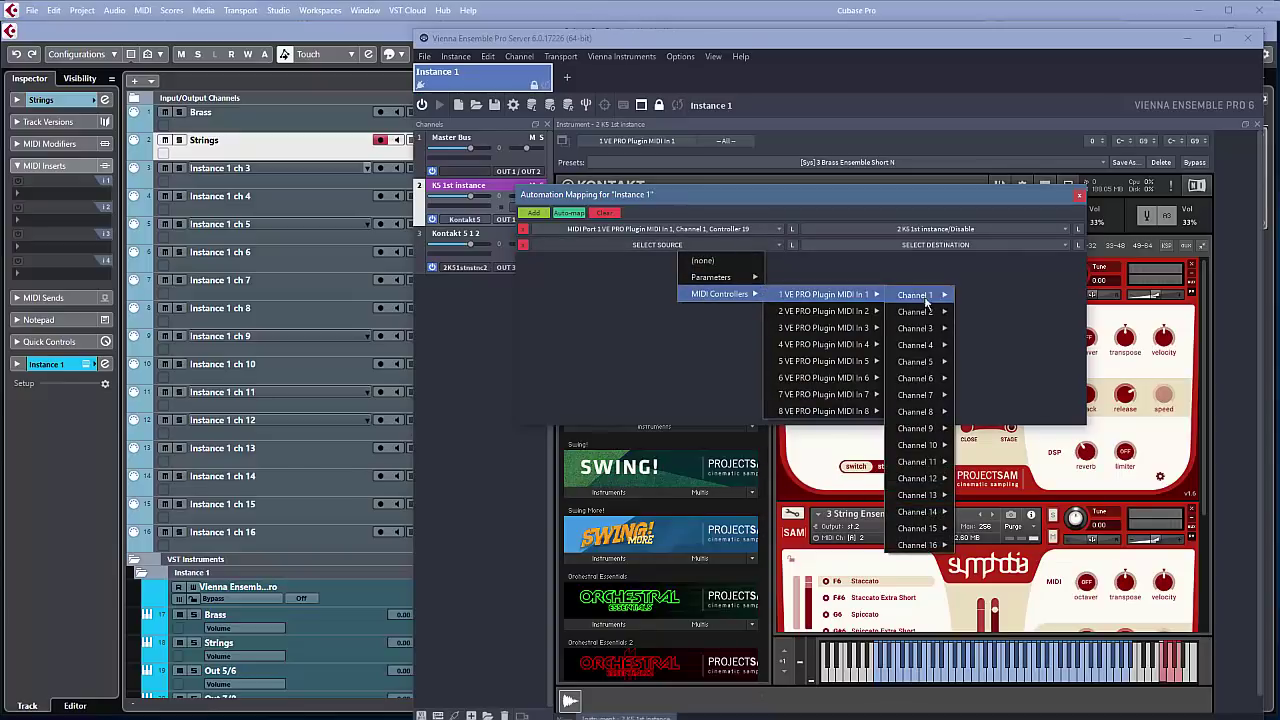
{"action": "mouse_move", "coordinate": [915, 320]}
{"action": "mouse_move", "coordinate": [990, 330]}
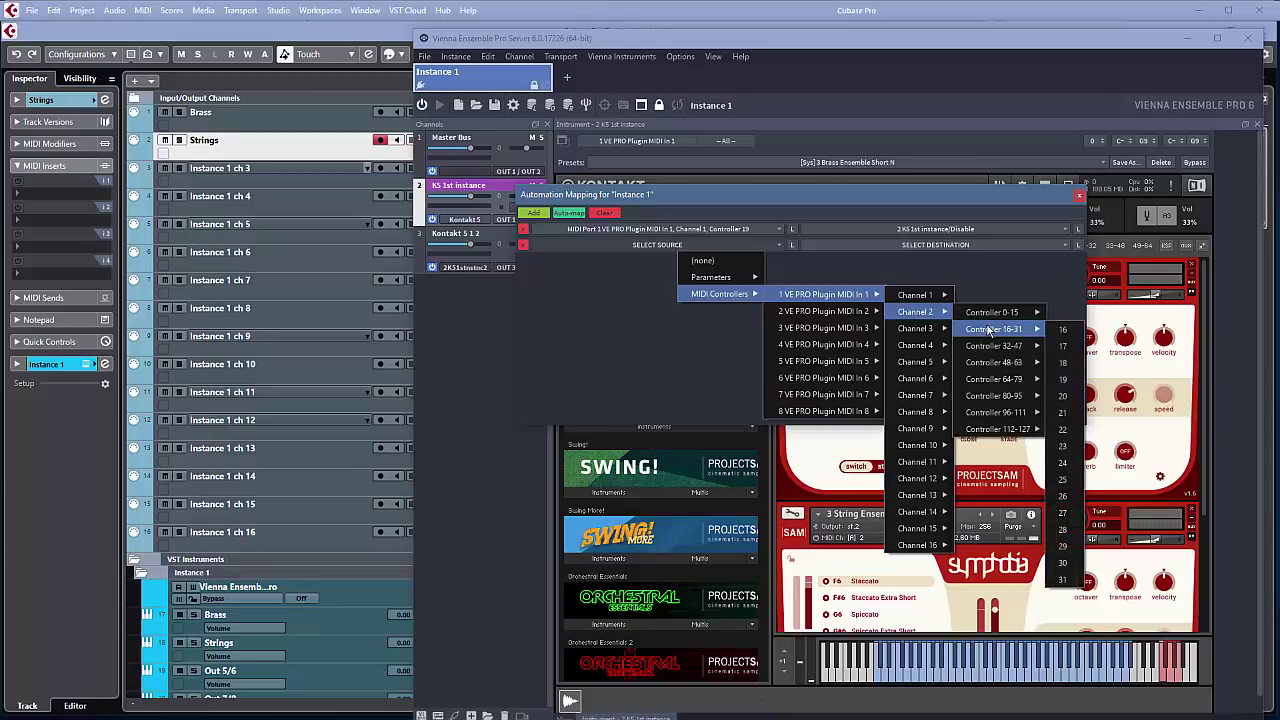
{"action": "left_click", "coordinate": [1062, 377]}
{"action": "left_click", "coordinate": [938, 246]}
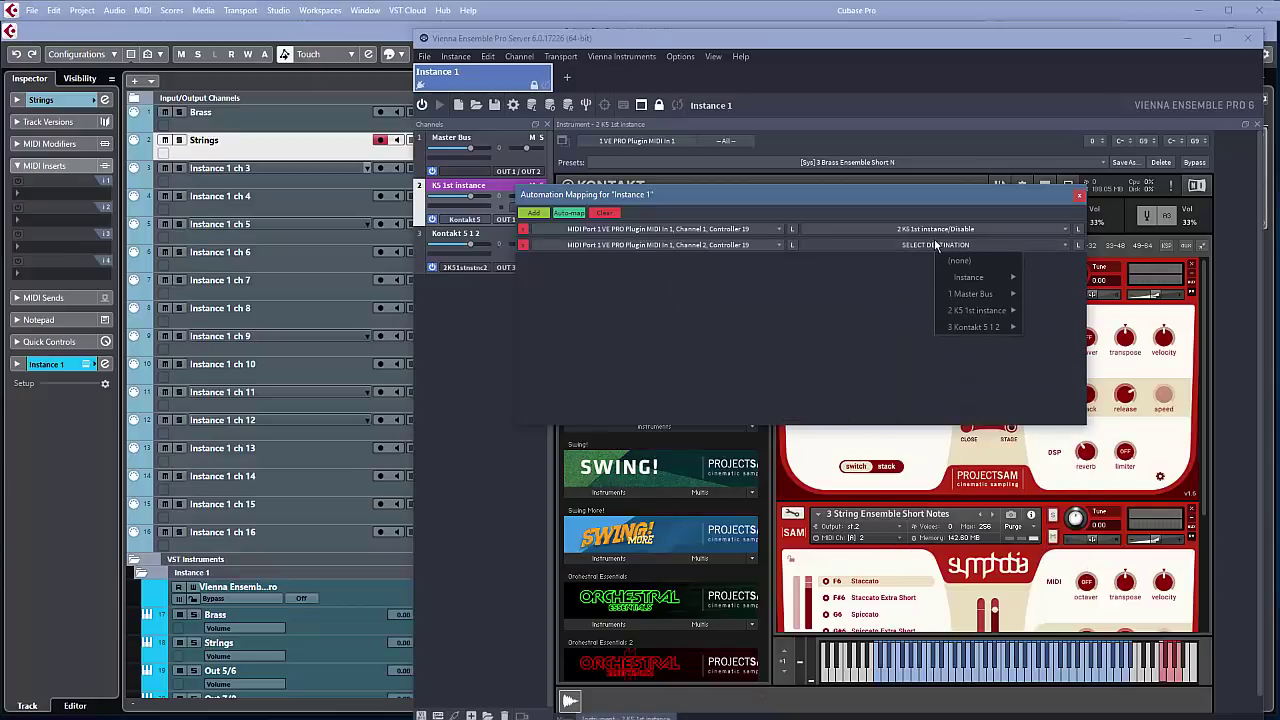
{"action": "mouse_move", "coordinate": [978, 316]}
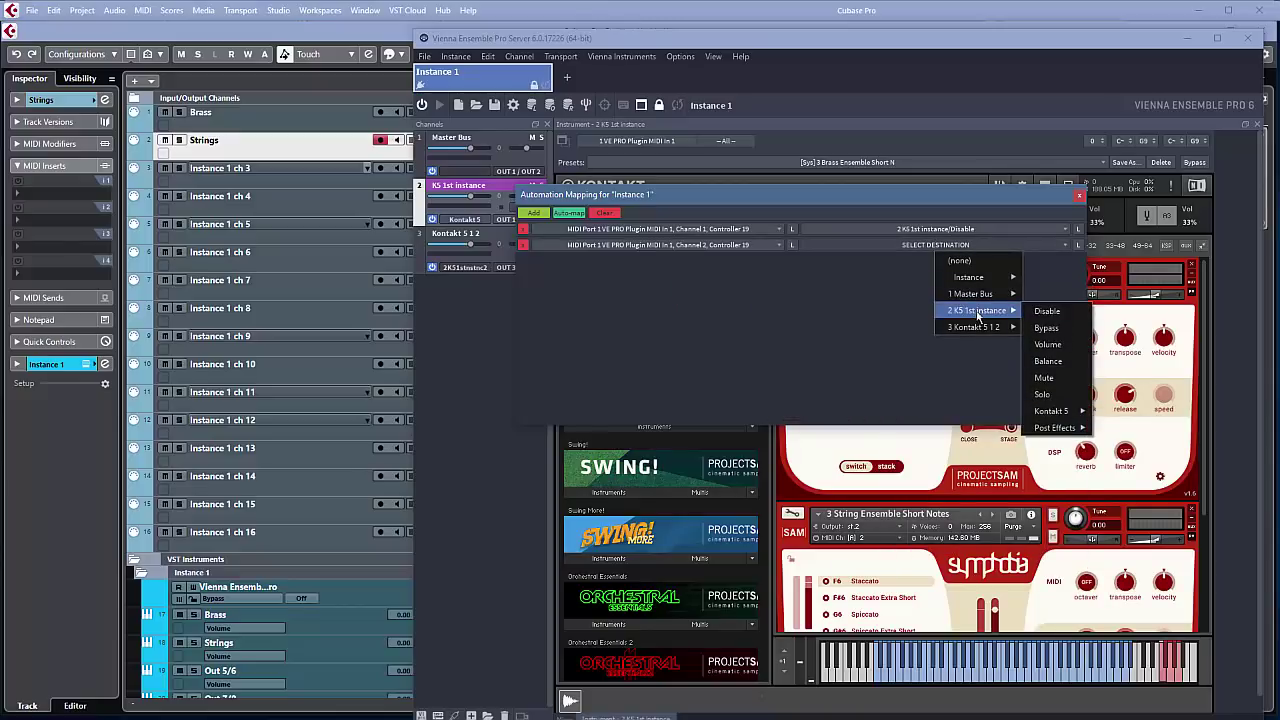
{"action": "left_click", "coordinate": [1045, 312]}
{"action": "left_click_drag", "start_coordinate": [871, 191], "coordinate": [899, 178]}
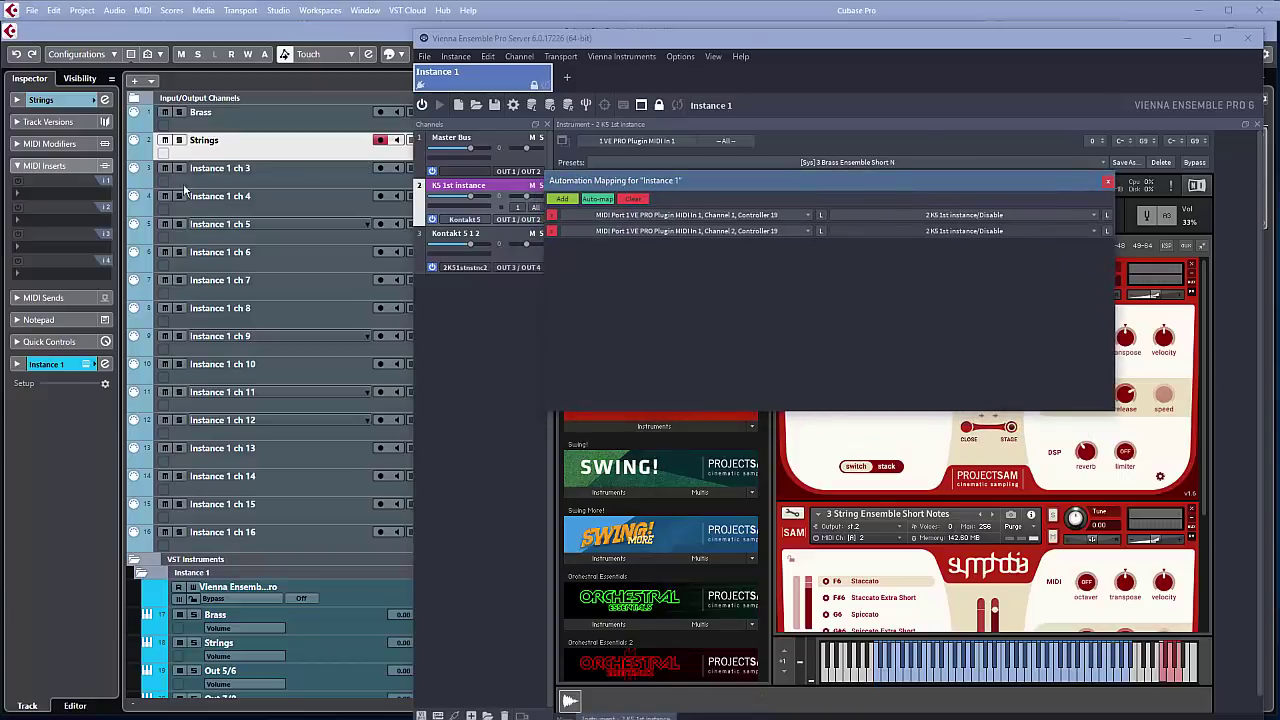
Step: Add a Transformer in the Strings track's first MIDI insert slot and load its Pad 1 - Enable preset
{"action": "left_click", "coordinate": [100, 186]}
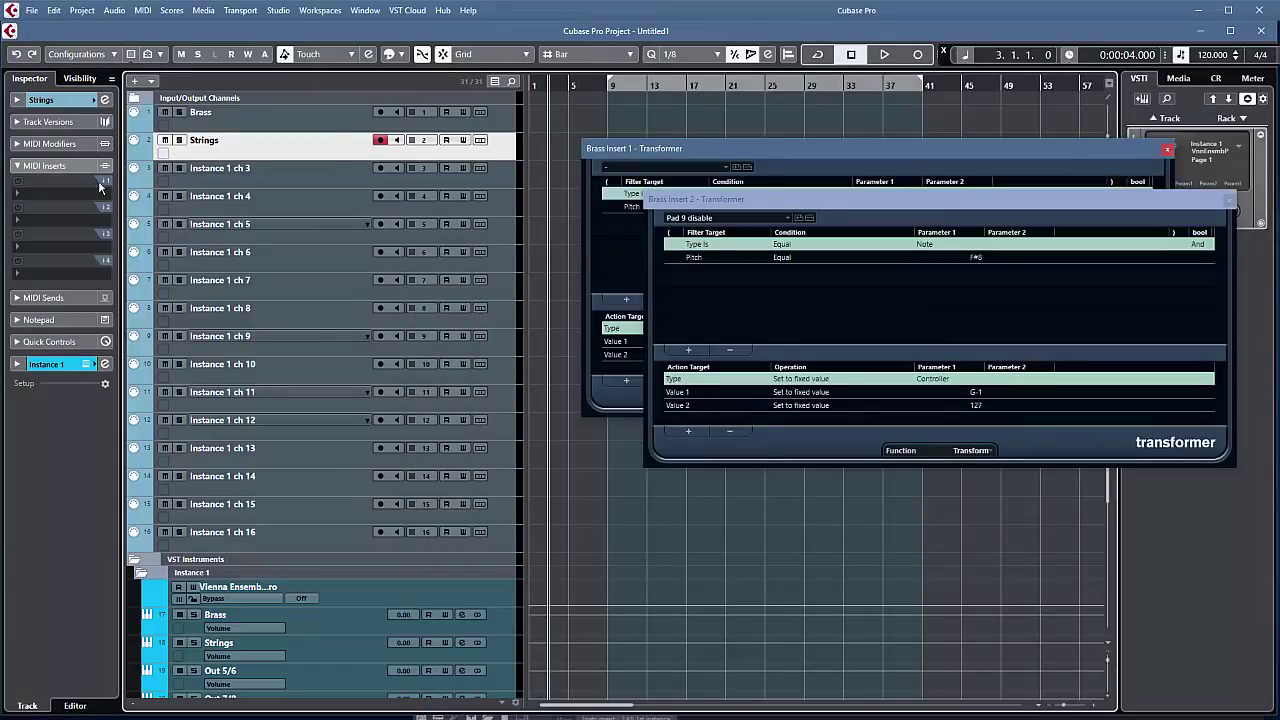
{"action": "left_click", "coordinate": [46, 195]}
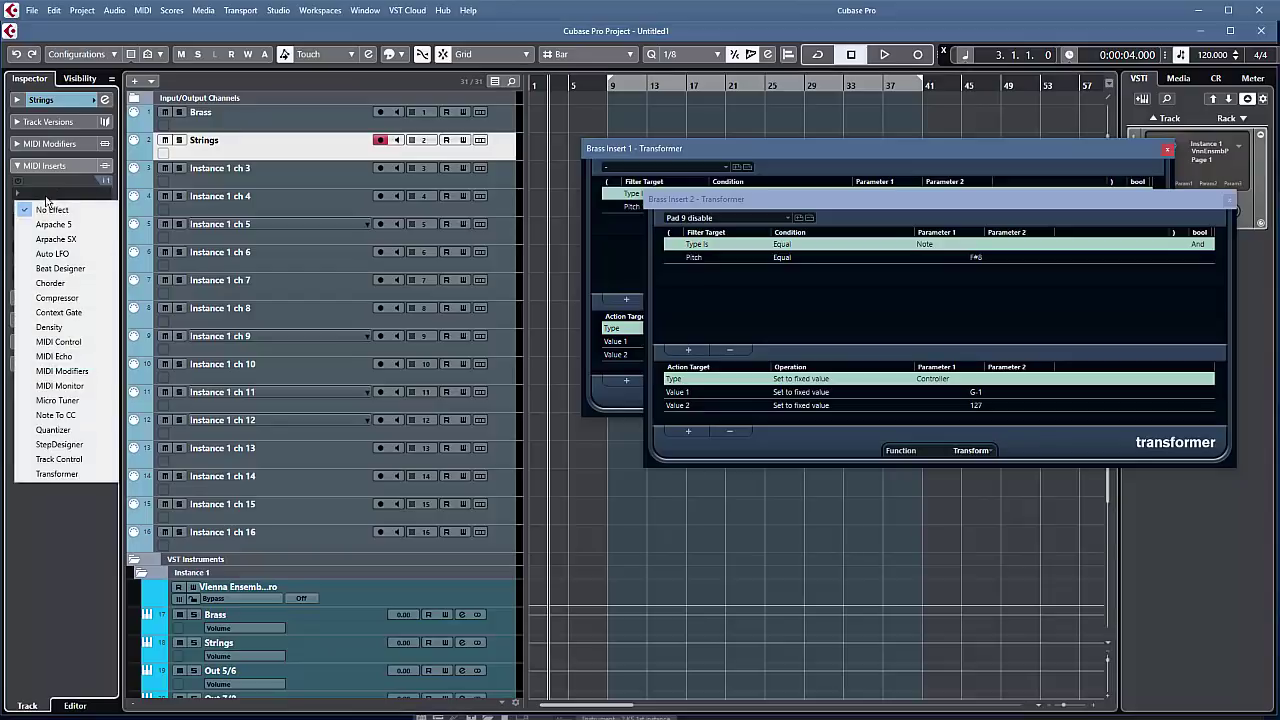
{"action": "left_click", "coordinate": [75, 474]}
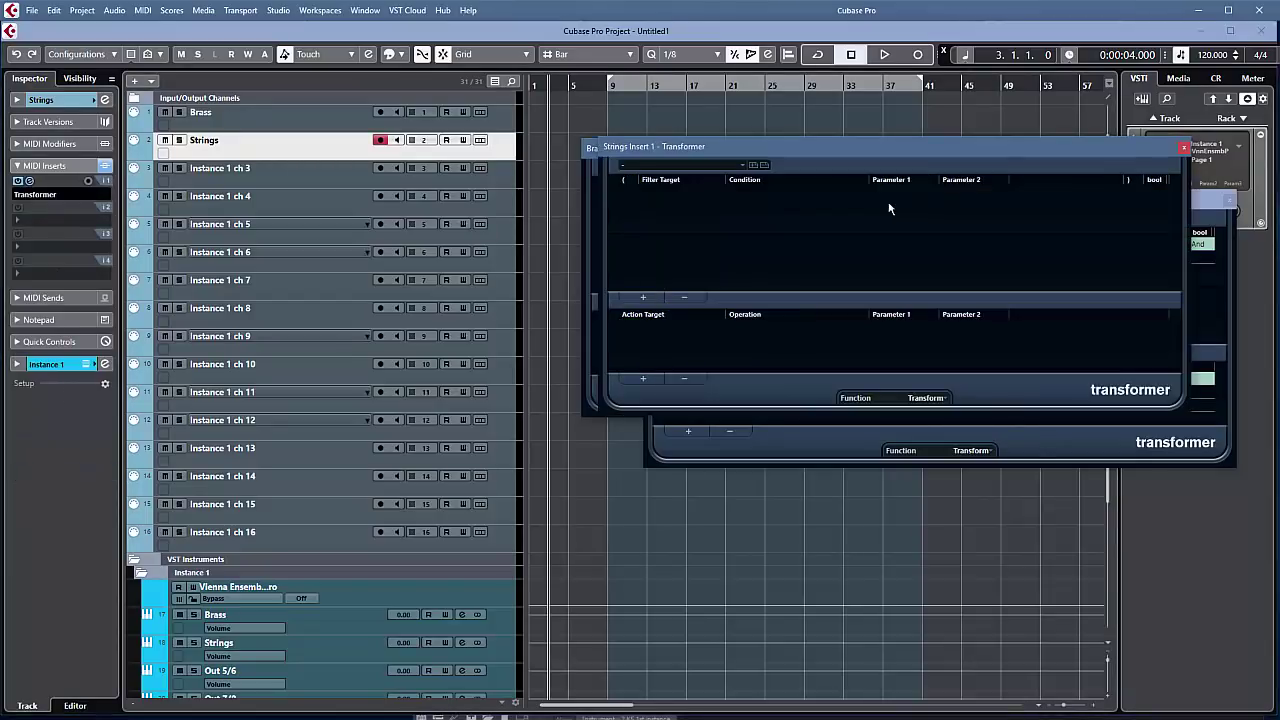
{"action": "left_click", "coordinate": [751, 168]}
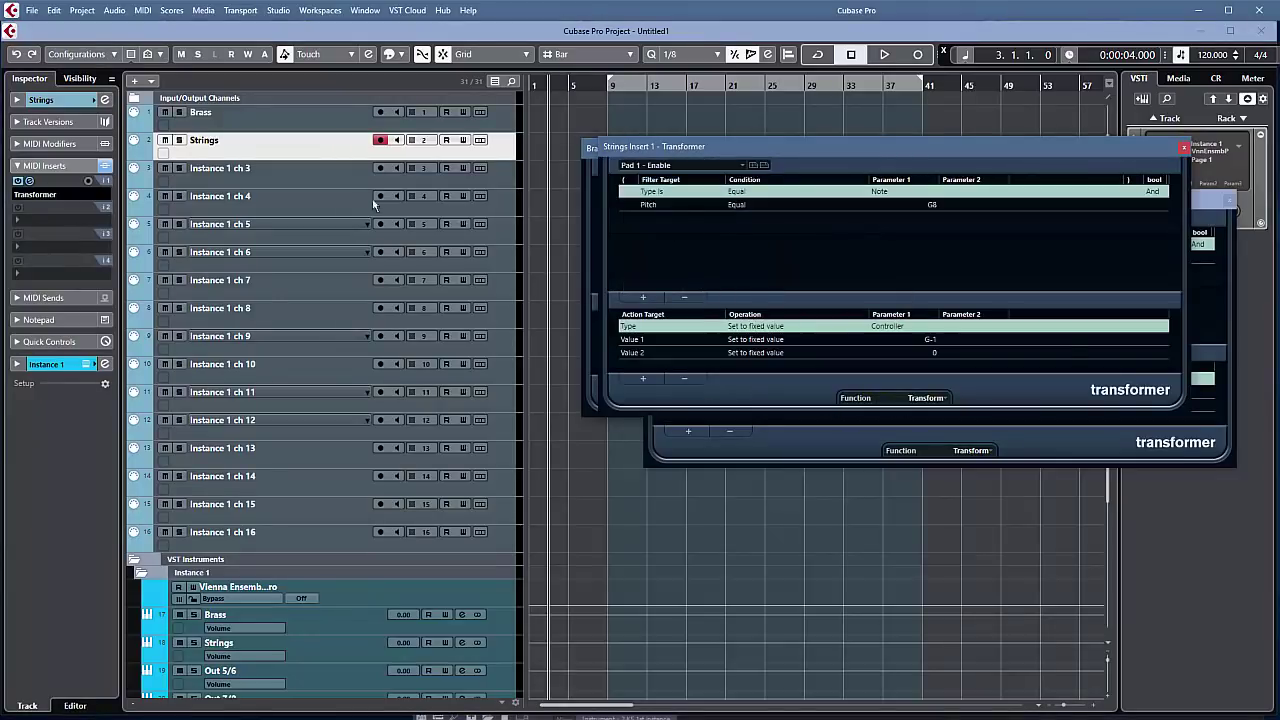
Step: Add a second Transformer in the Strings track's second MIDI insert slot and load its Pad 9 disable preset
{"action": "left_click", "coordinate": [18, 220]}
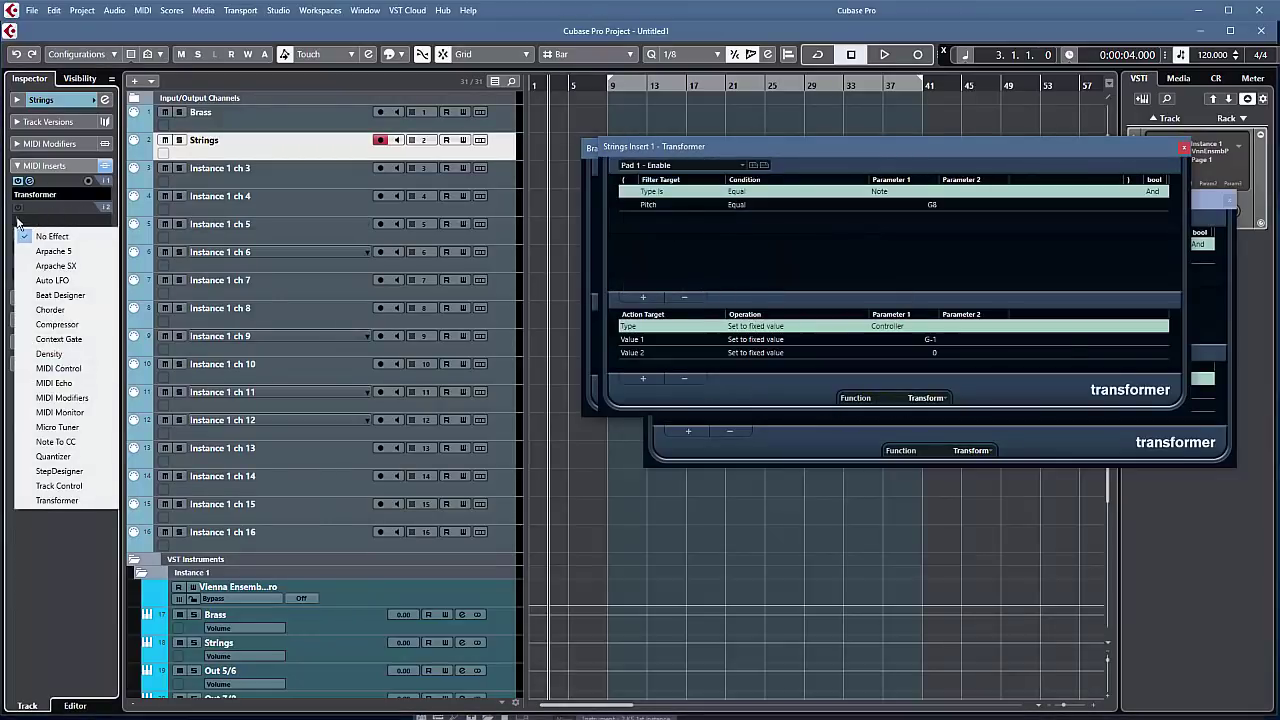
{"action": "left_click", "coordinate": [57, 500]}
{"action": "left_click", "coordinate": [735, 168]}
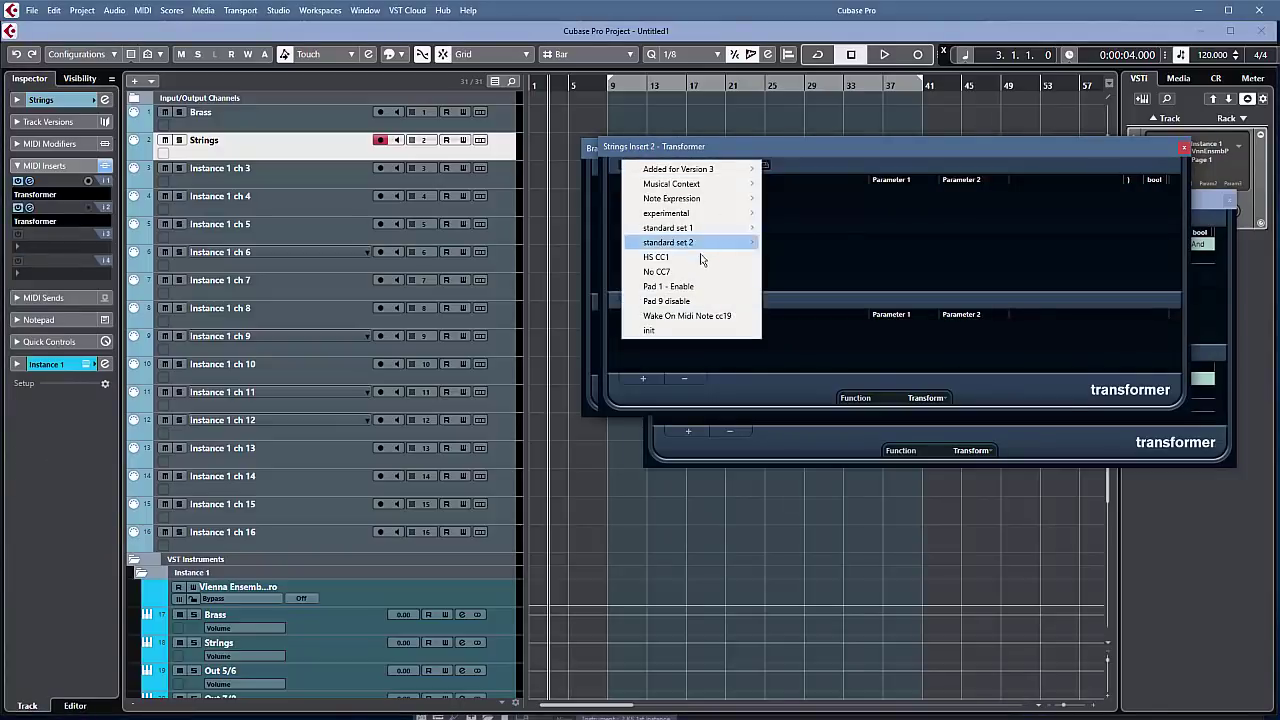
{"action": "left_click", "coordinate": [669, 297]}
{"action": "left_click_drag", "start_coordinate": [671, 152], "coordinate": [648, 189]}
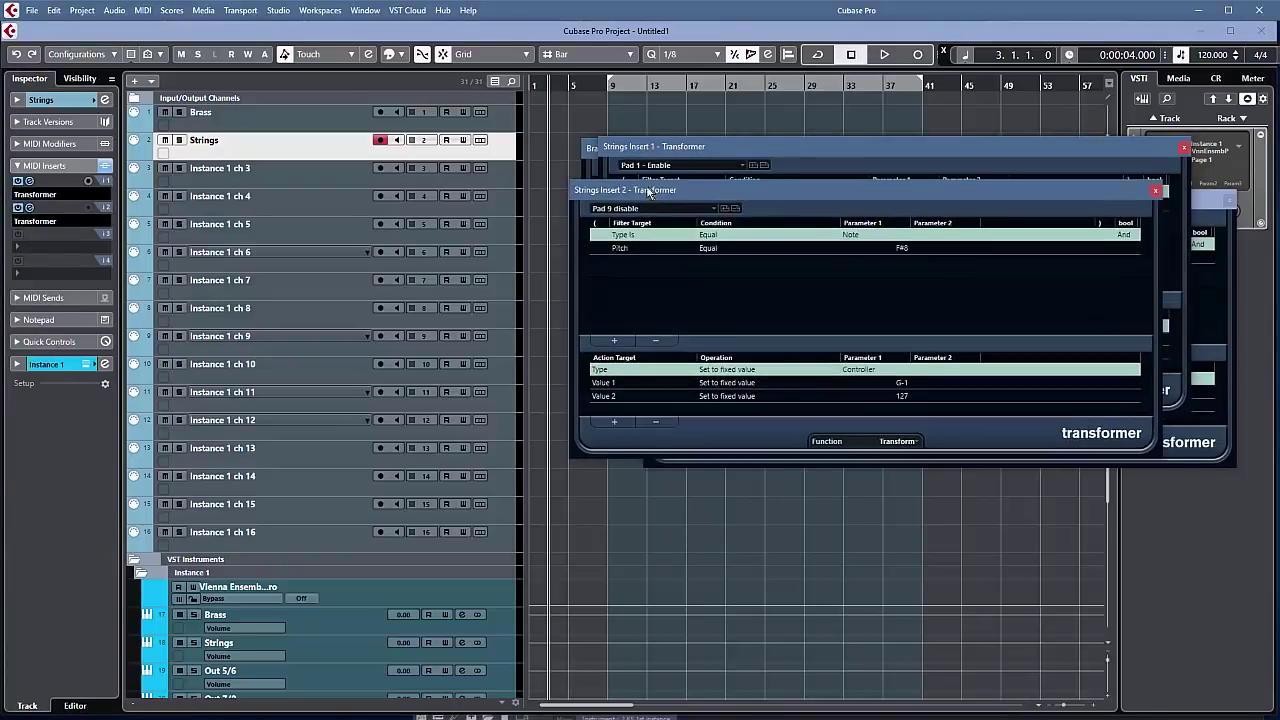
Step: Alternate between Vienna Ensemble Pro Server and Cubase to check the K5 1st instance channel with the Strings track, then dismiss the Automation Mapping window
{"action": "left_click", "coordinate": [445, 53]}
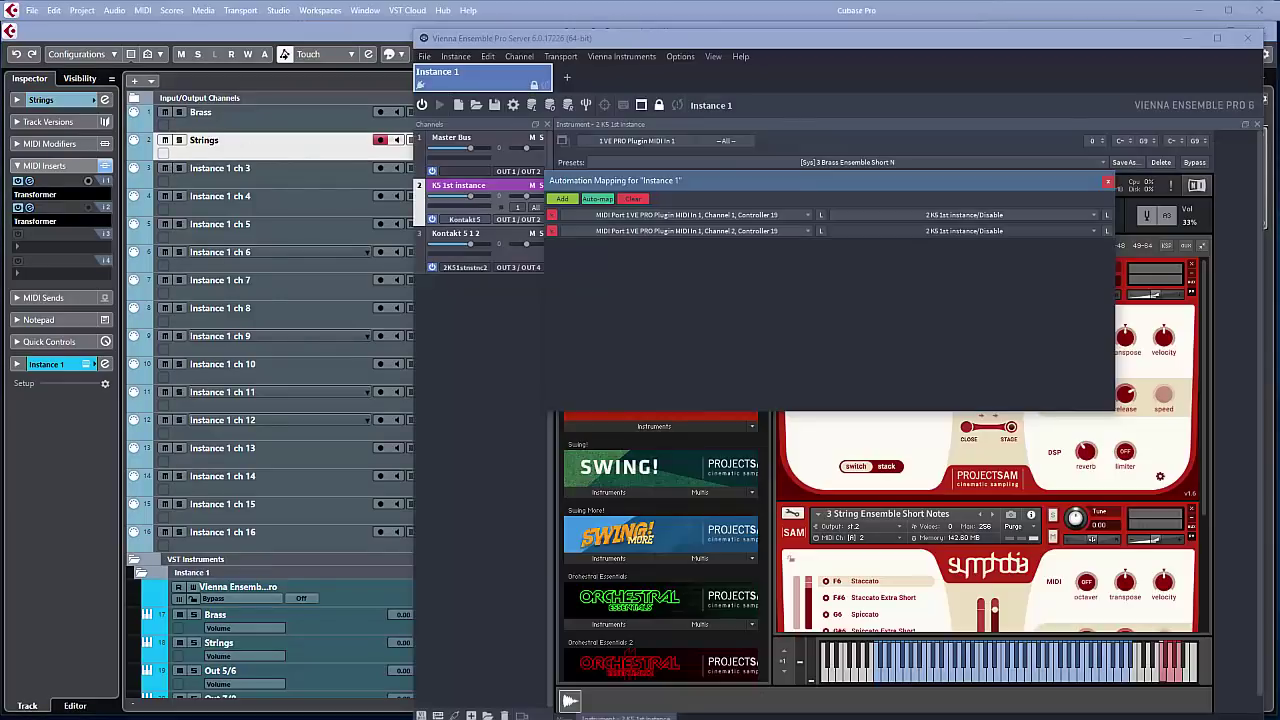
{"action": "left_click_drag", "start_coordinate": [760, 180], "coordinate": [198, 451]}
{"action": "left_click", "coordinate": [258, 145]}
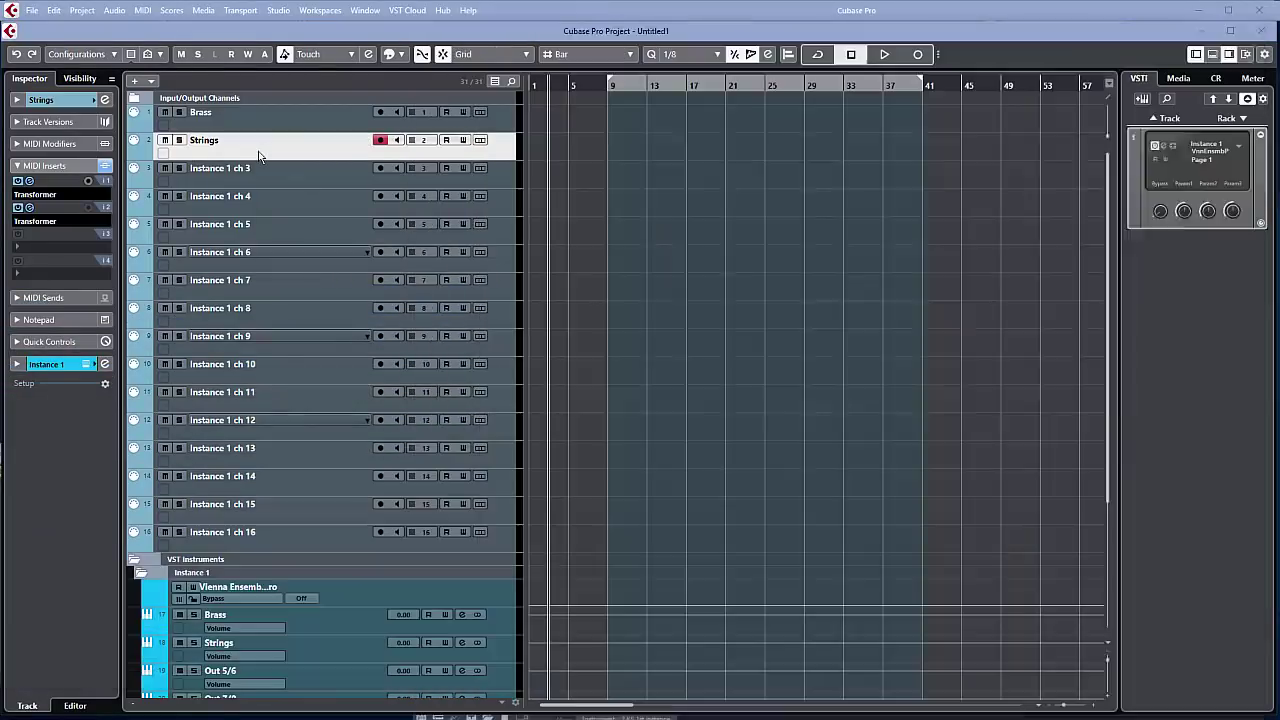
{"action": "left_click", "coordinate": [1, 453]}
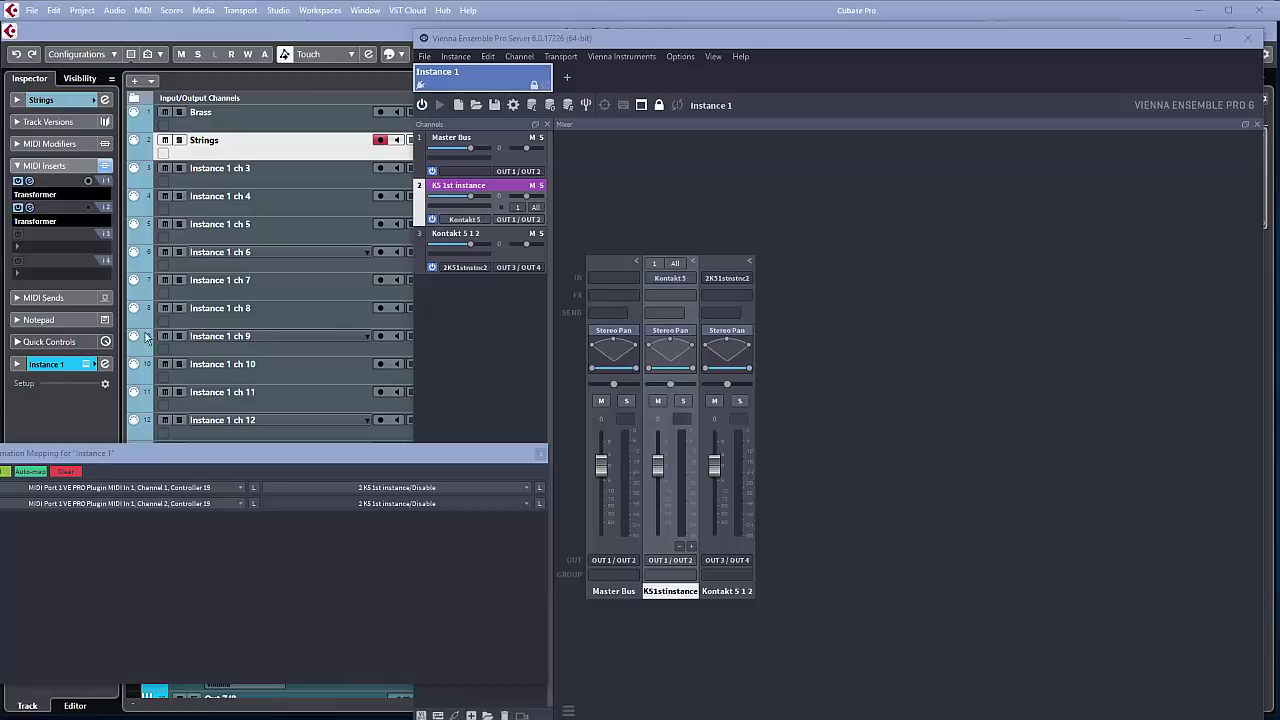
{"action": "left_click", "coordinate": [477, 199]}
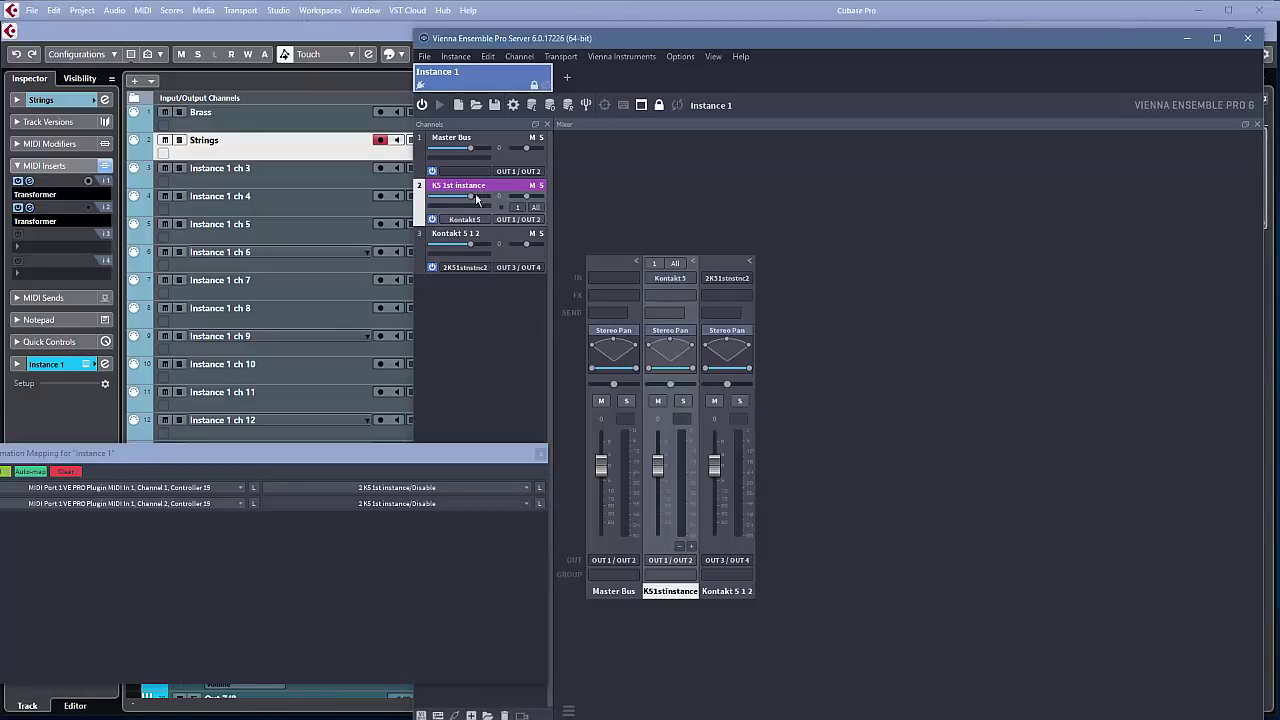
{"action": "left_click", "coordinate": [456, 220]}
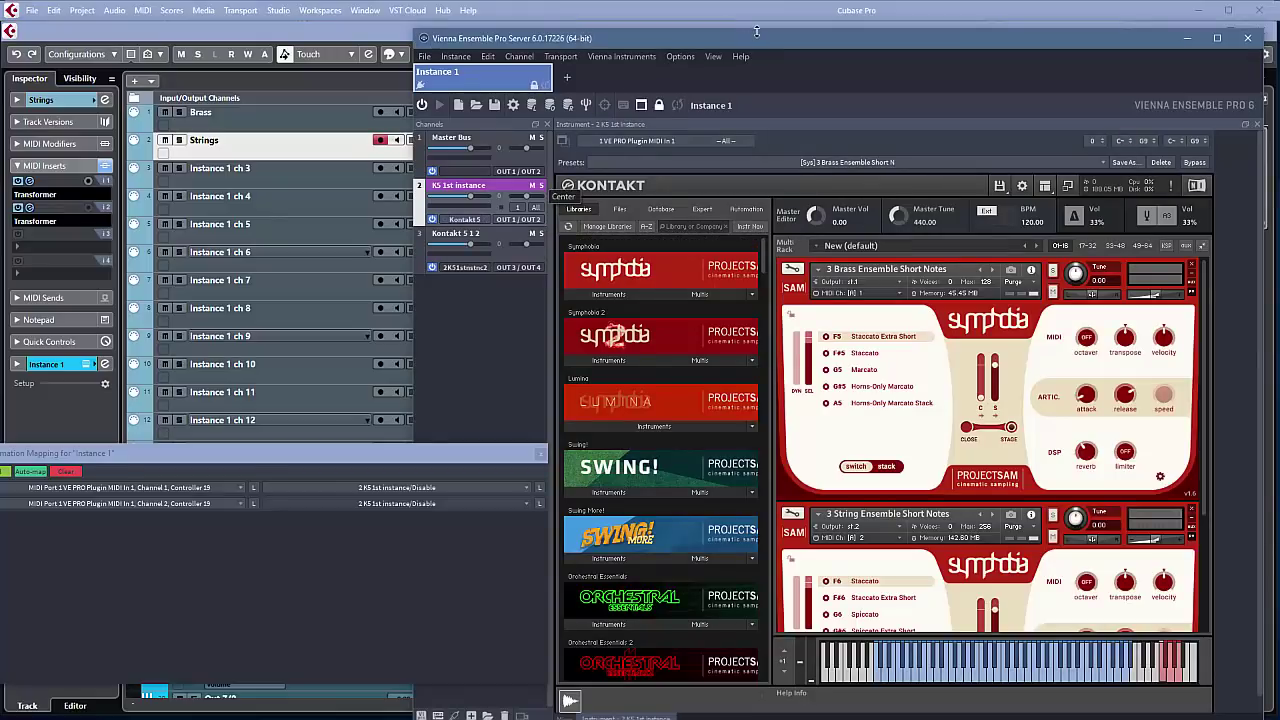
{"action": "left_click", "coordinate": [310, 147]}
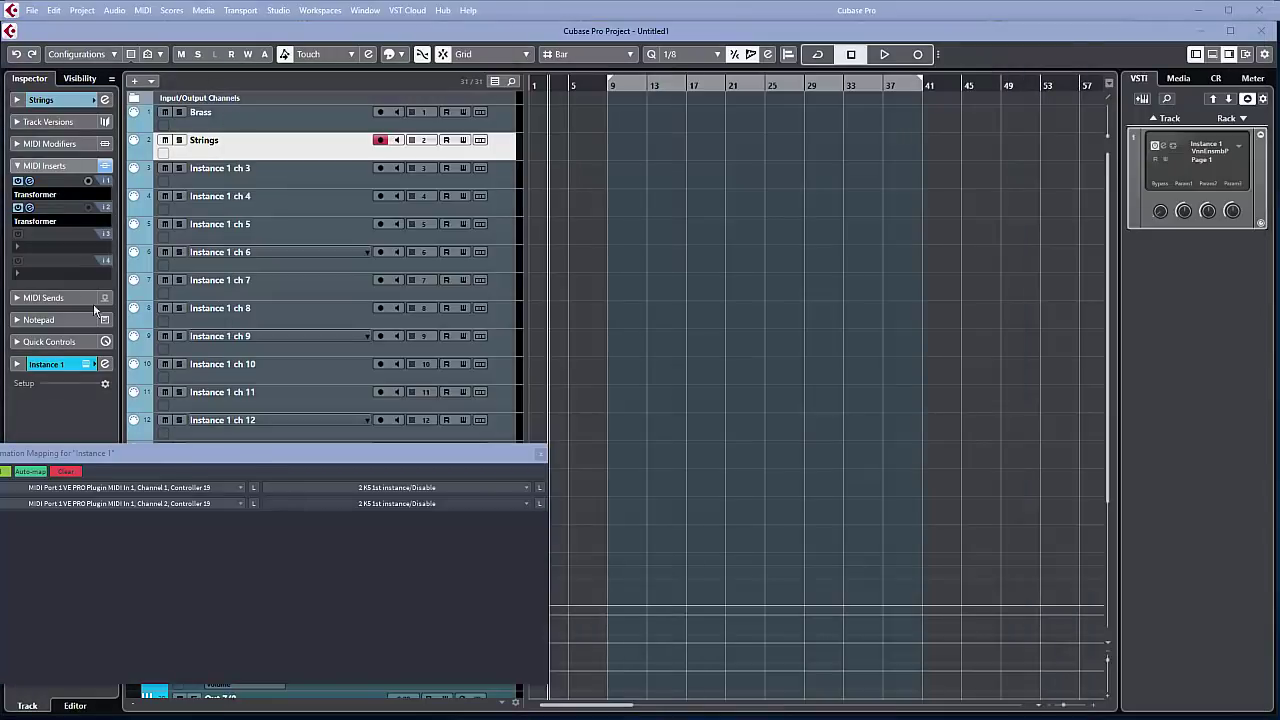
{"action": "left_click_drag", "start_coordinate": [222, 452], "coordinate": [619, 302]}
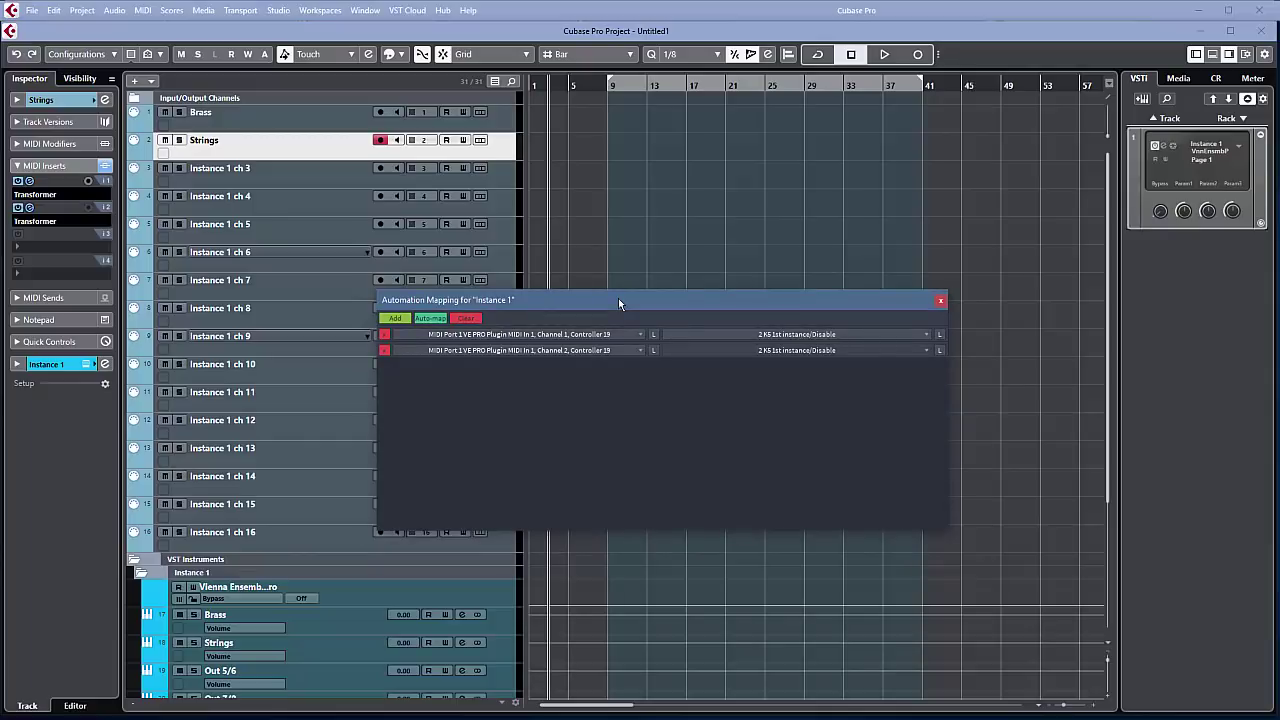
{"action": "key", "text": "Escape"}
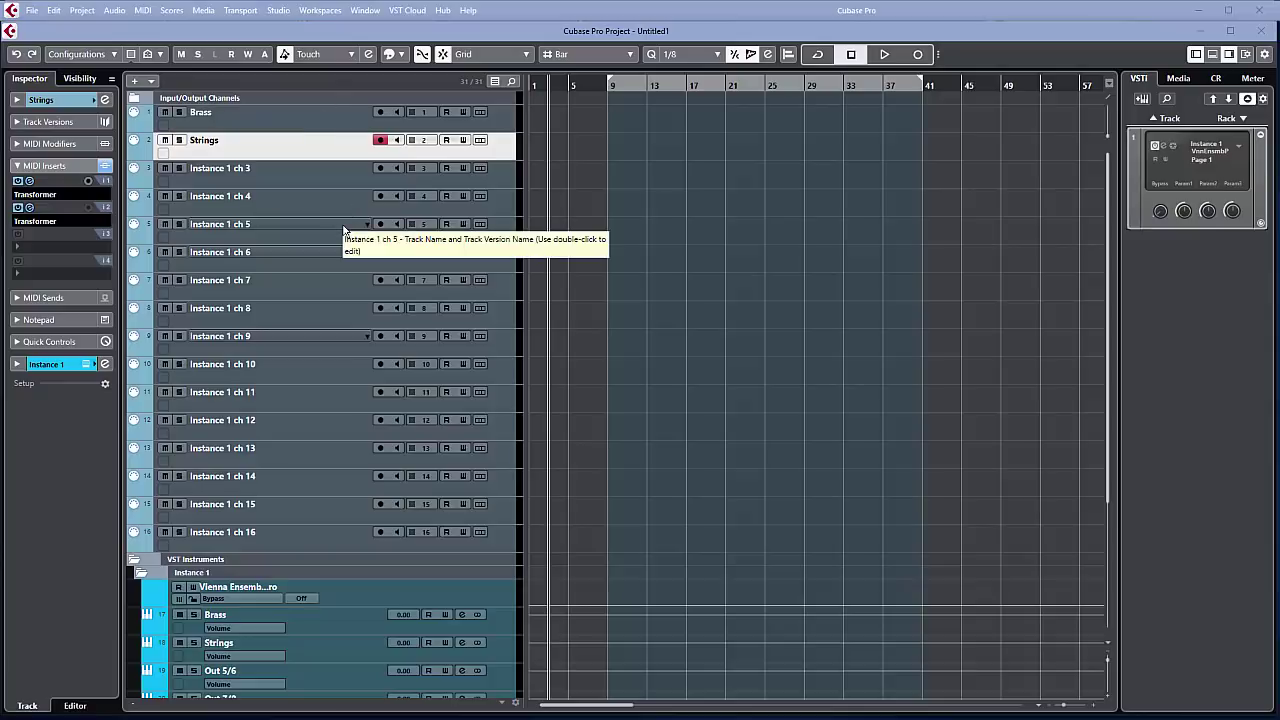
{"action": "scroll", "coordinate": [342, 230], "scroll_direction": "down", "scroll_amount": 3}
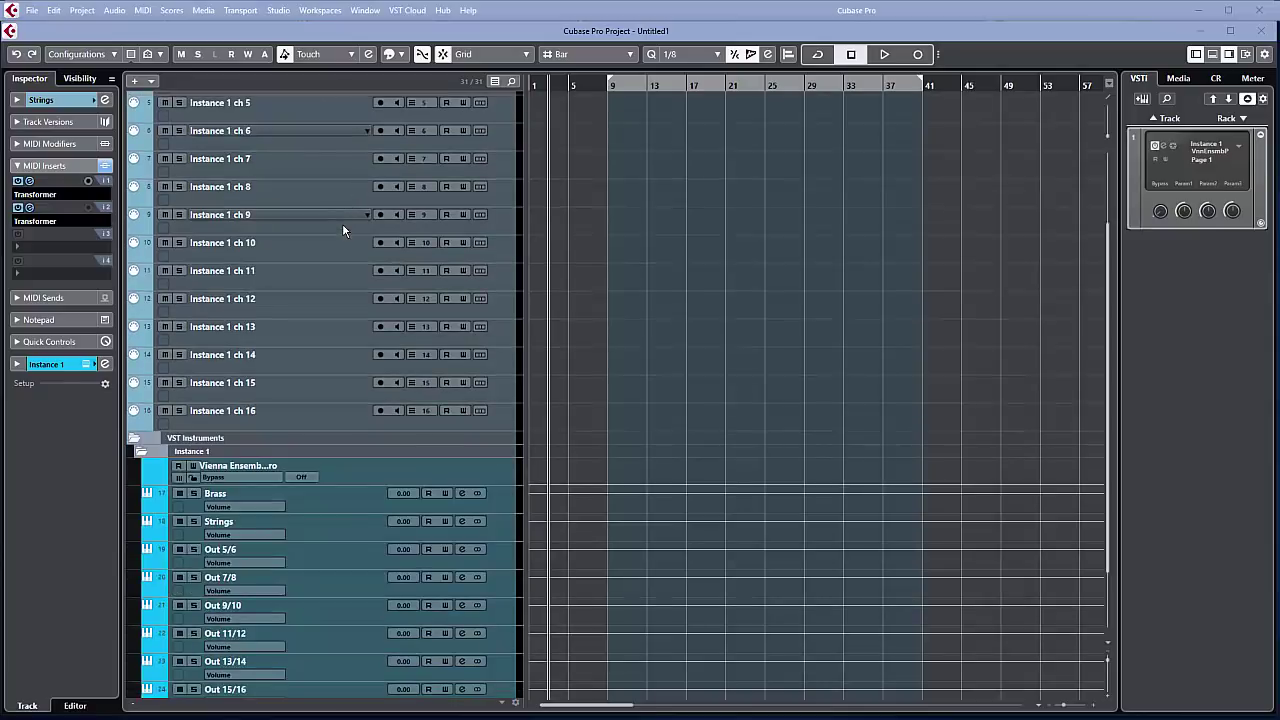
{"action": "scroll", "coordinate": [342, 230], "scroll_direction": "up", "scroll_amount": 3}
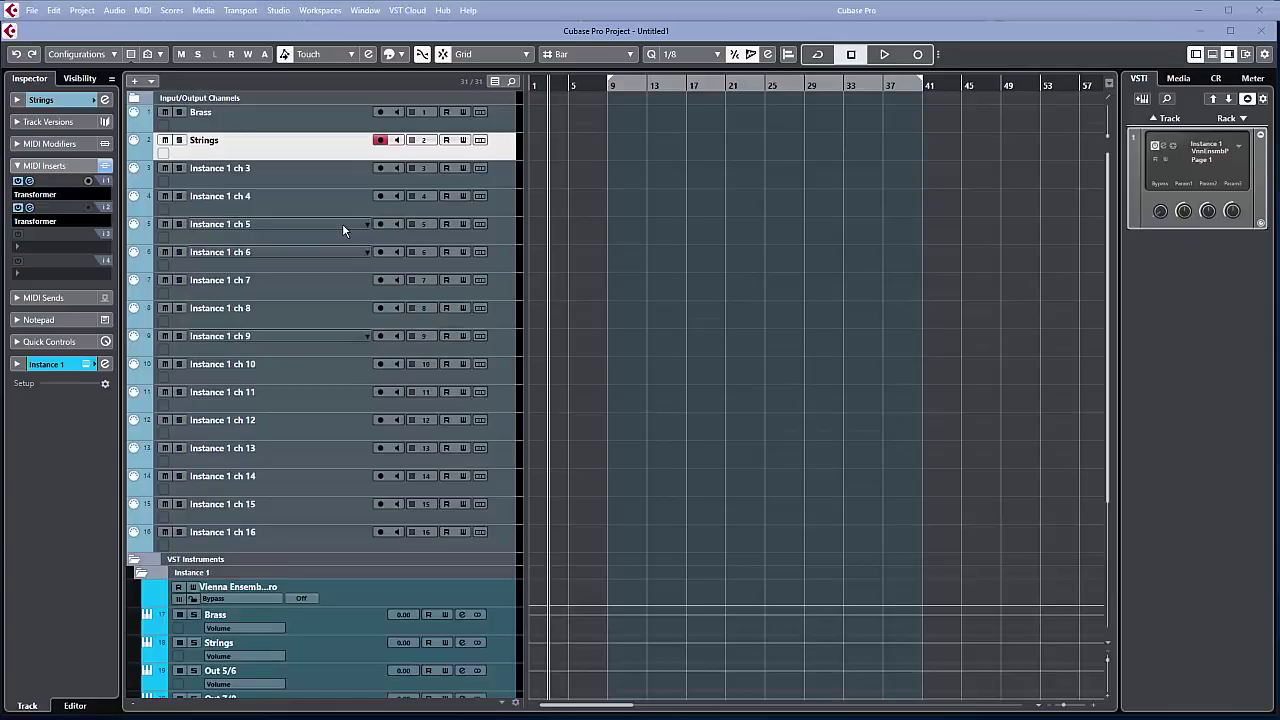
{"action": "scroll", "coordinate": [341, 226], "scroll_direction": "down", "scroll_amount": 5}
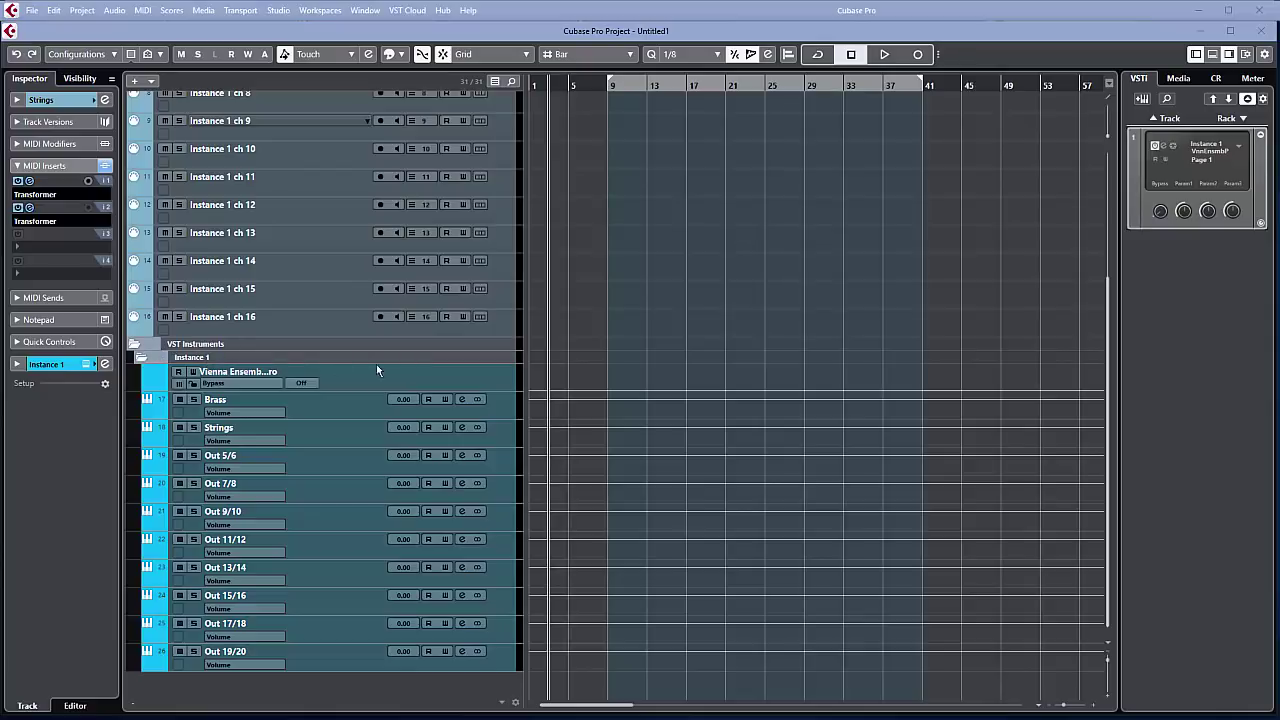
{"action": "scroll", "coordinate": [383, 408], "scroll_direction": "up", "scroll_amount": 5}
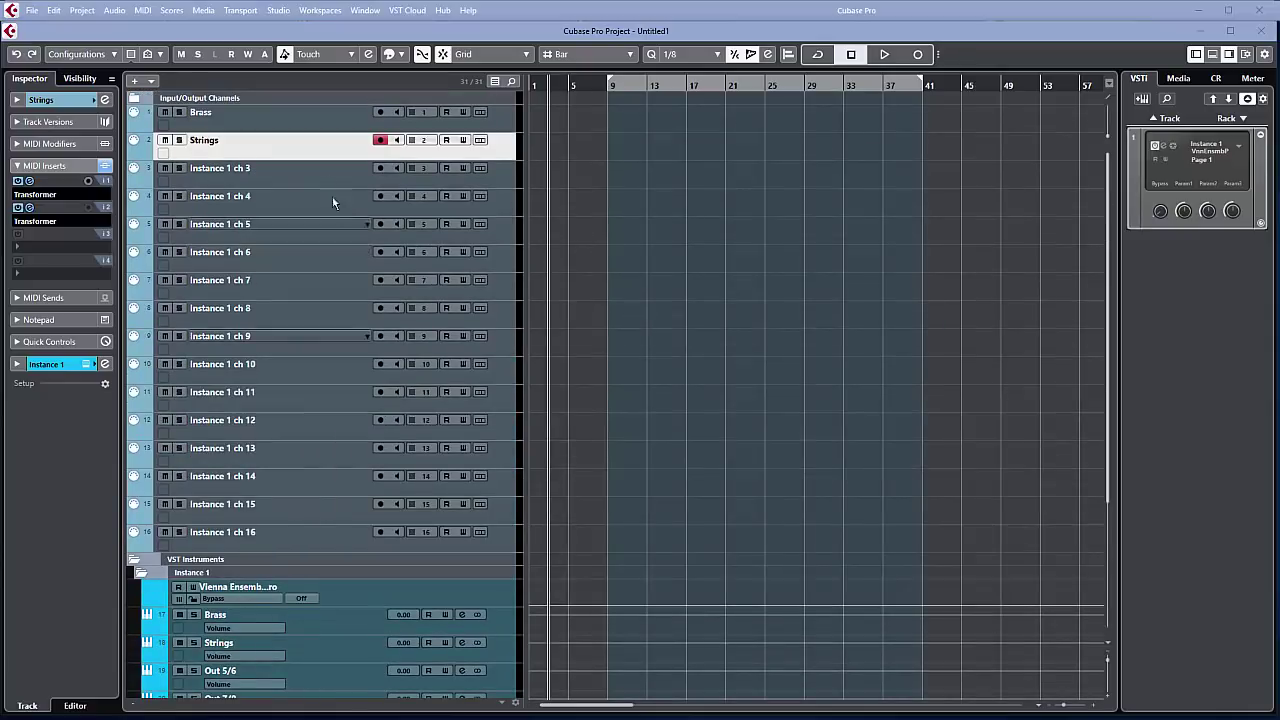
Step: Add one folder track directly below the Input/Output Channels folder in the Cubase track list
{"action": "left_click", "coordinate": [316, 97]}
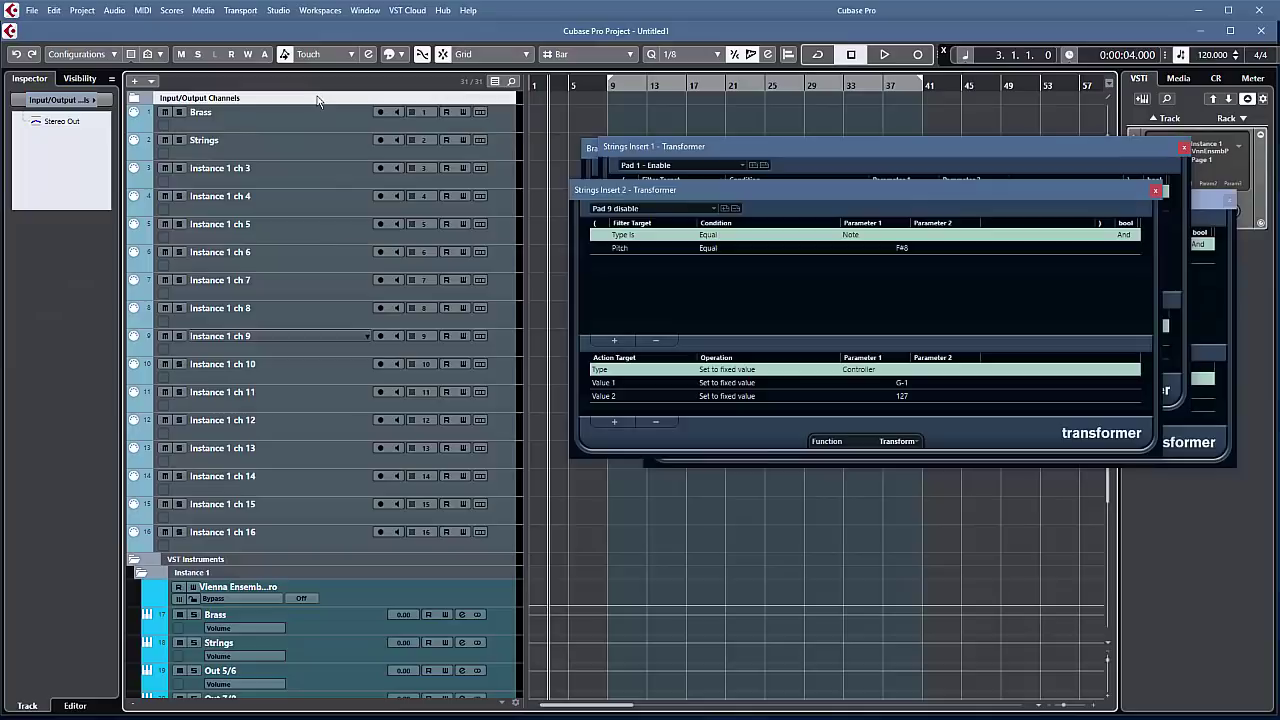
{"action": "right_click", "coordinate": [318, 101]}
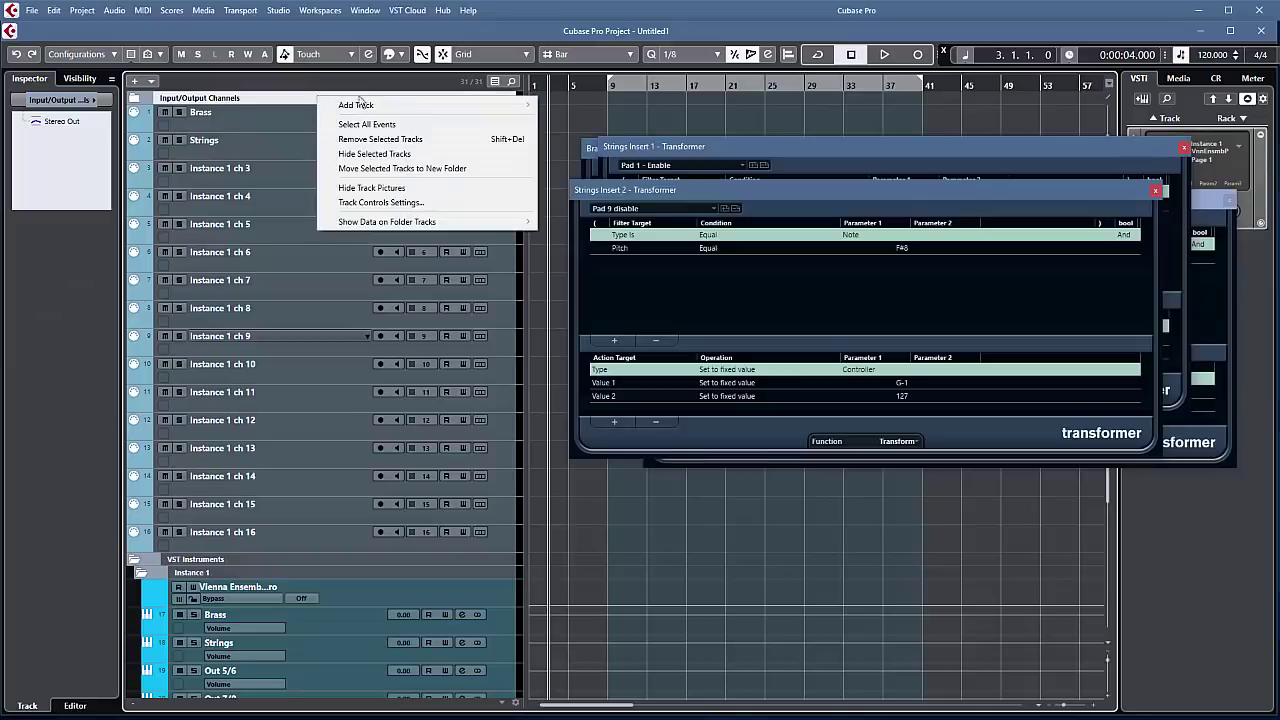
{"action": "mouse_move", "coordinate": [423, 106]}
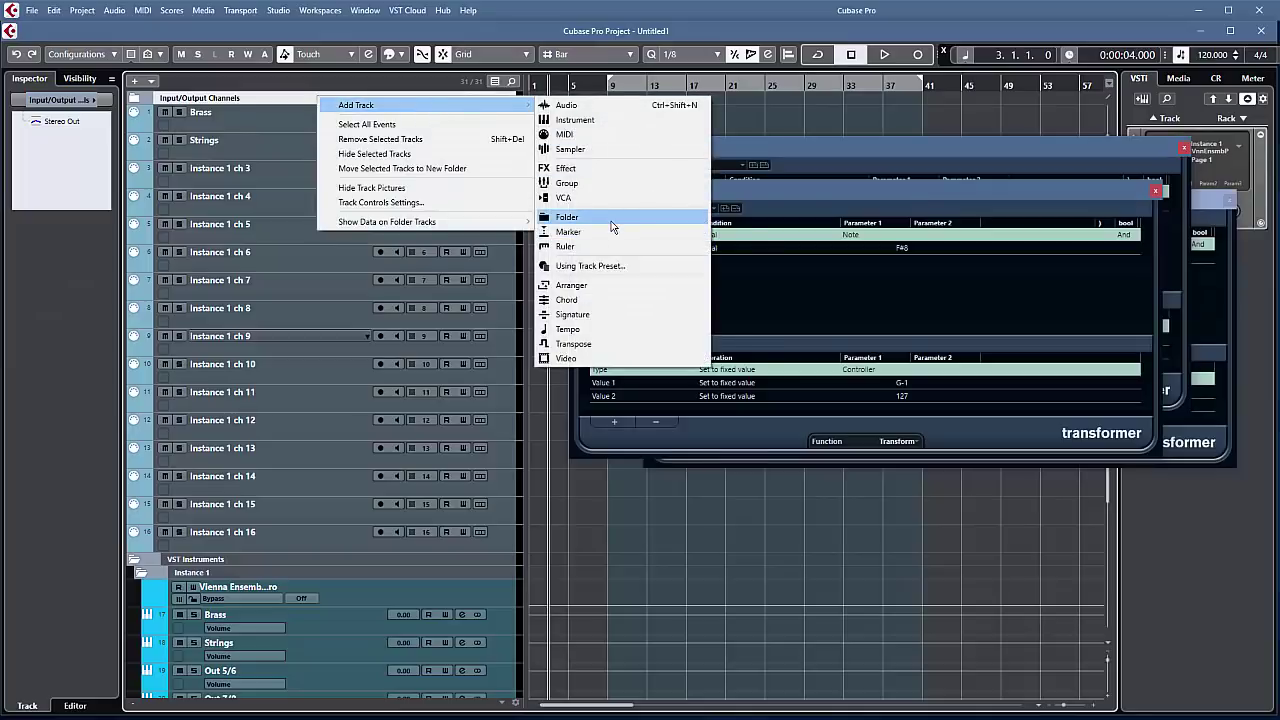
{"action": "left_click", "coordinate": [686, 217]}
{"action": "left_click", "coordinate": [676, 389]}
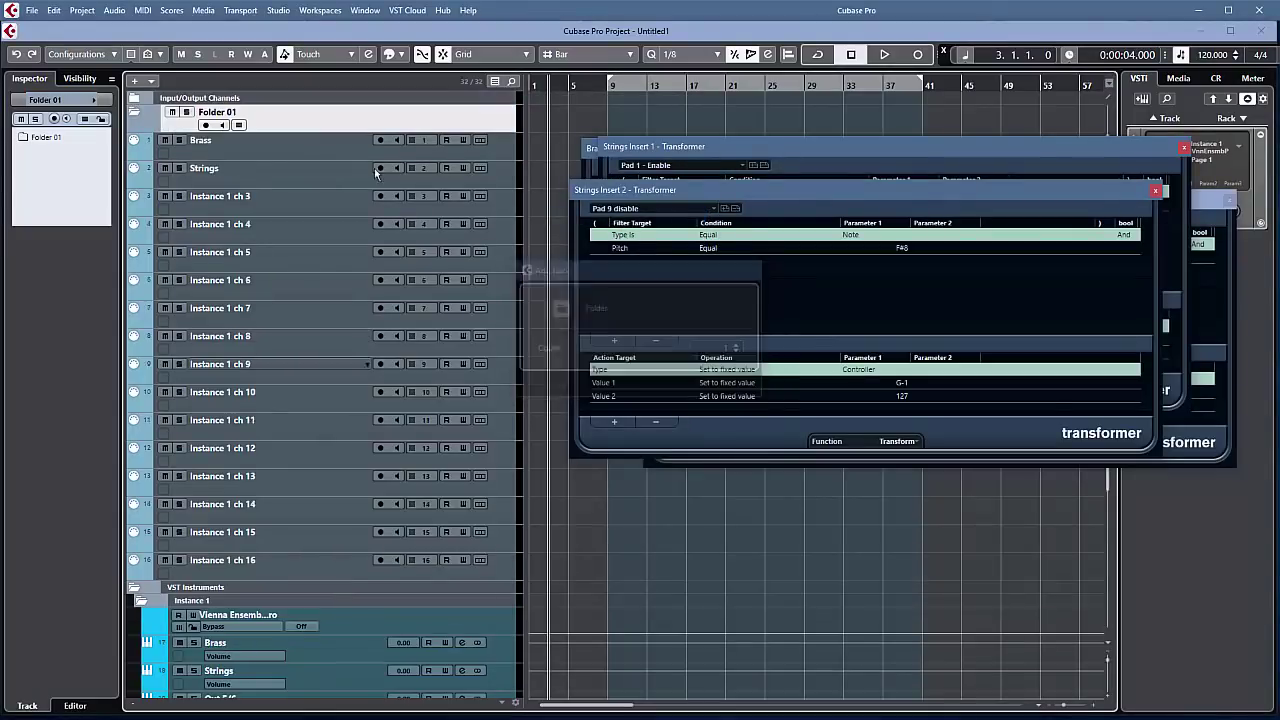
Step: Name the new folder track Symphobia Shorts
{"action": "double_click", "coordinate": [269, 116]}
{"action": "type", "text": "Symphobia Sh"}
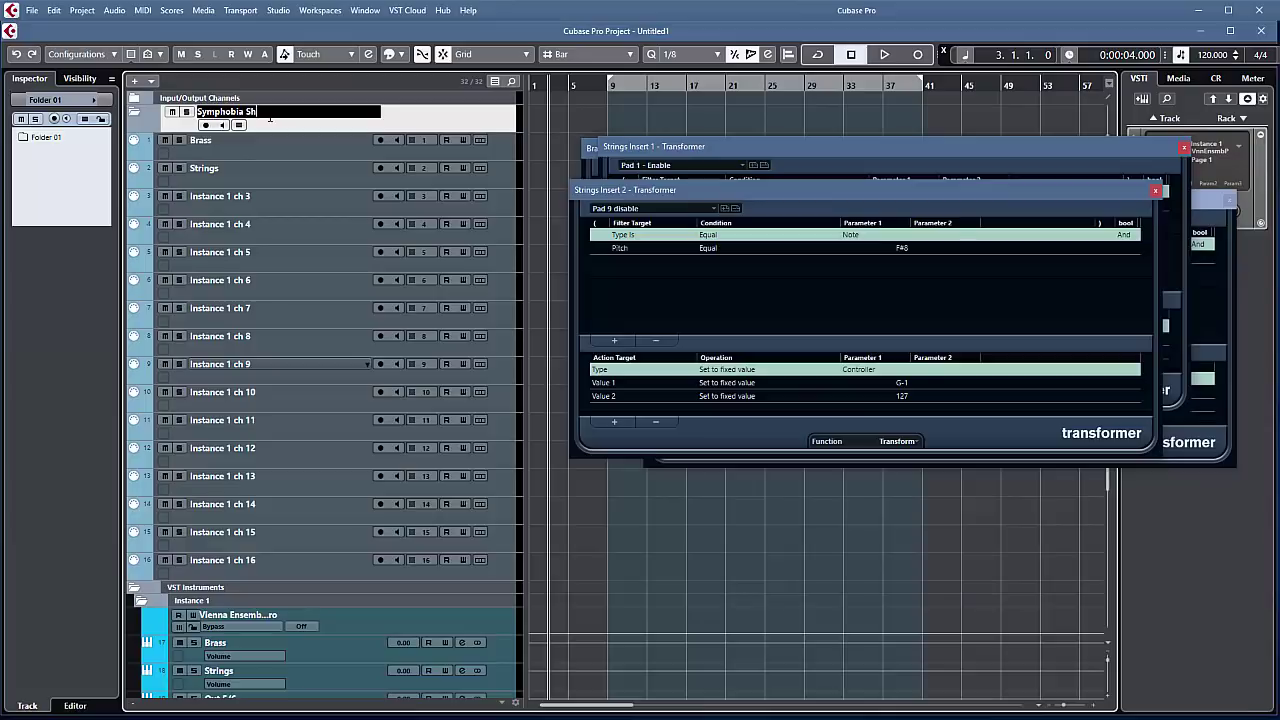
{"action": "type", "text": "ort"}
{"action": "key", "text": "Return"}
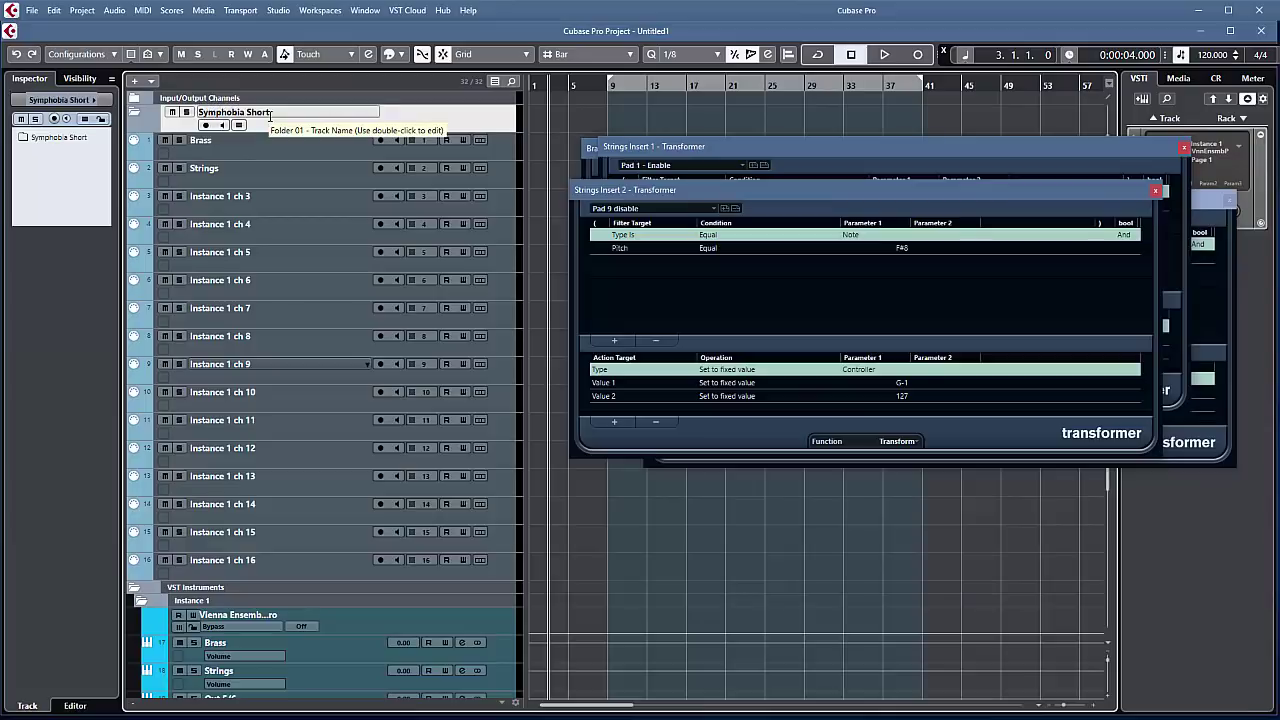
{"action": "double_click", "coordinate": [269, 116]}
{"action": "type", "text": "s"}
{"action": "key", "text": "Return"}
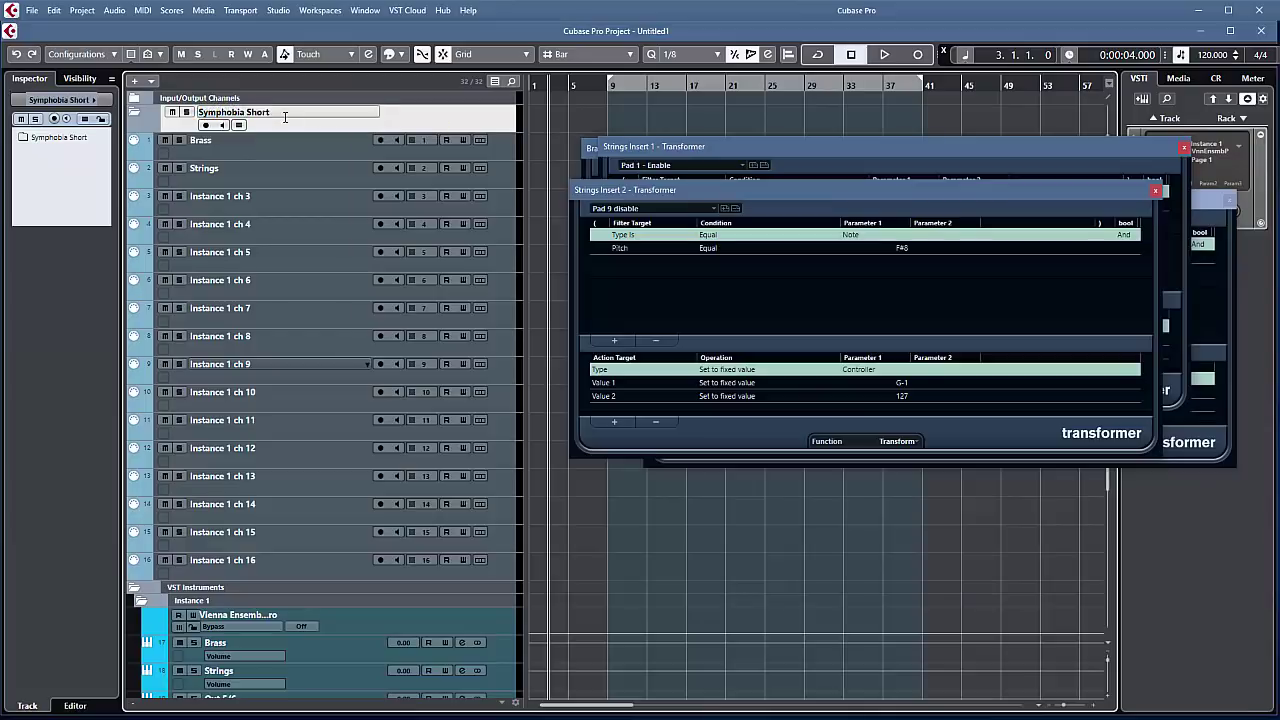
Step: Move the Brass and Strings MIDI tracks together into the Symphobia Shorts folder
{"action": "left_click", "coordinate": [298, 148]}
{"action": "left_click", "coordinate": [282, 179], "text": "shift"}
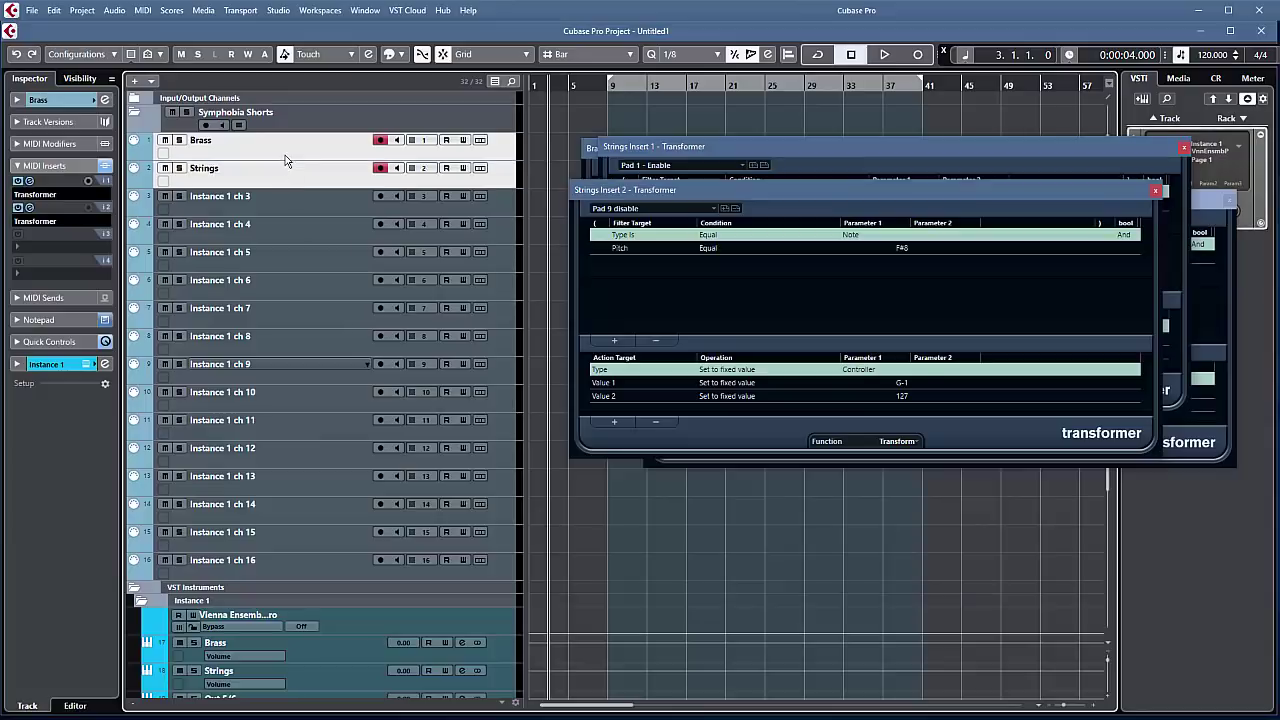
{"action": "left_click_drag", "start_coordinate": [284, 163], "coordinate": [305, 131]}
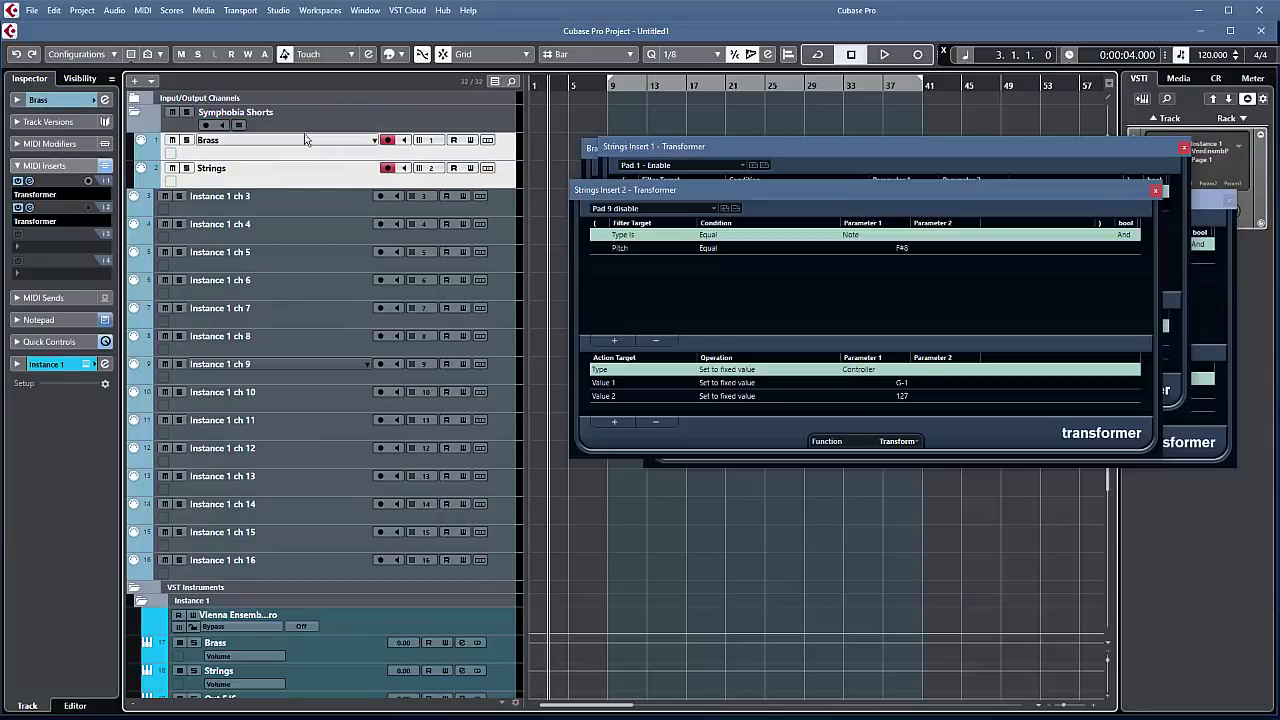
Step: Add one folder track below the Strings MIDI track and name it SYMPHOBIA SHORTS AUDIO
{"action": "right_click", "coordinate": [349, 118]}
{"action": "mouse_move", "coordinate": [422, 126]}
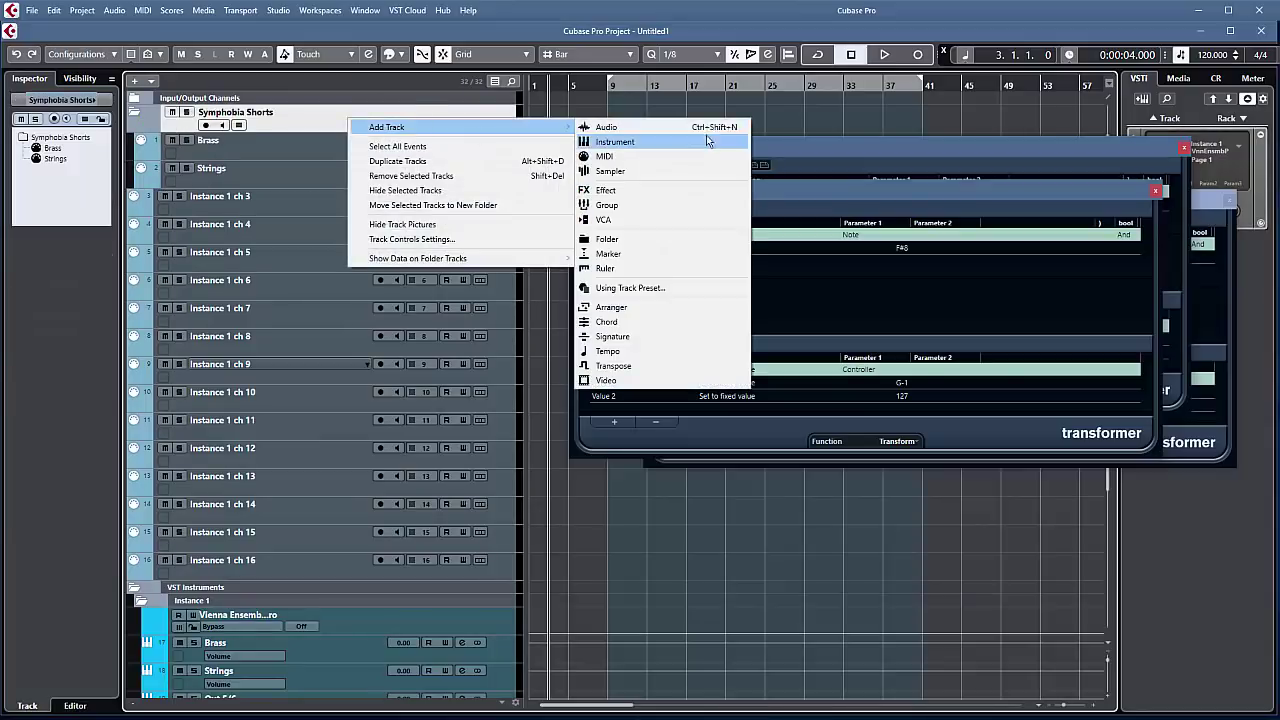
{"action": "left_click", "coordinate": [637, 239]}
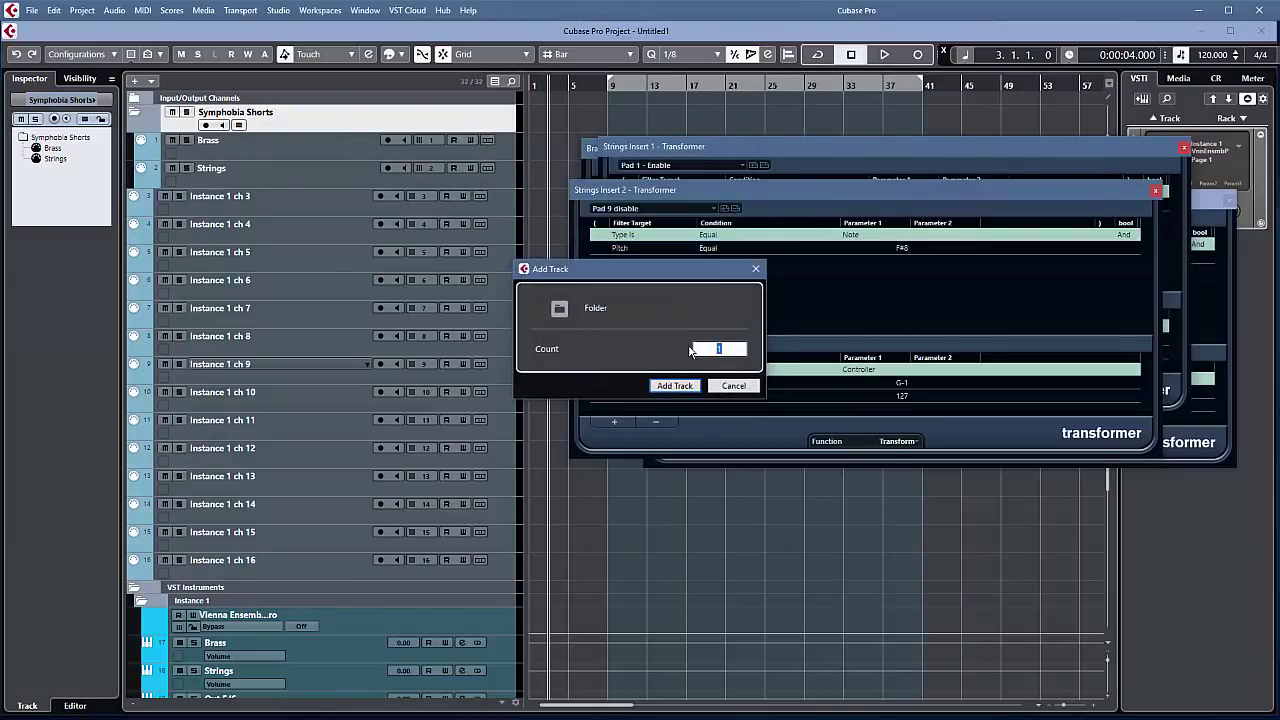
{"action": "left_click", "coordinate": [674, 385]}
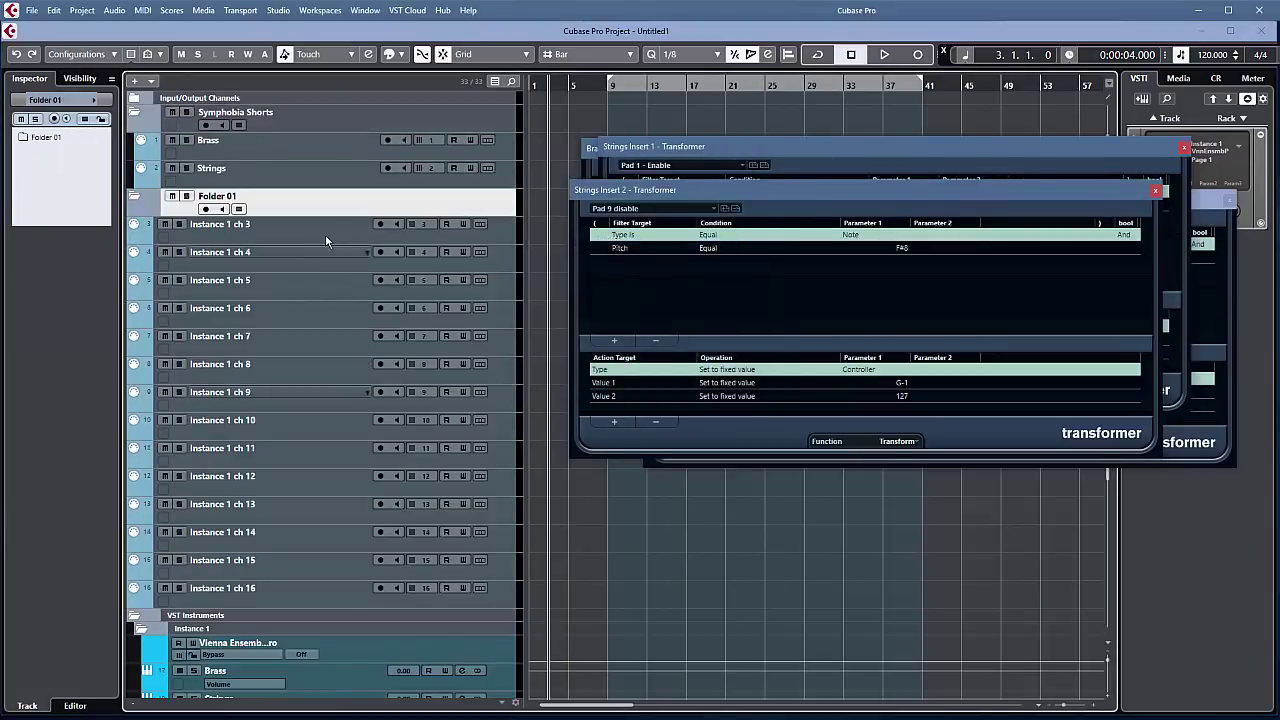
{"action": "double_click", "coordinate": [248, 196]}
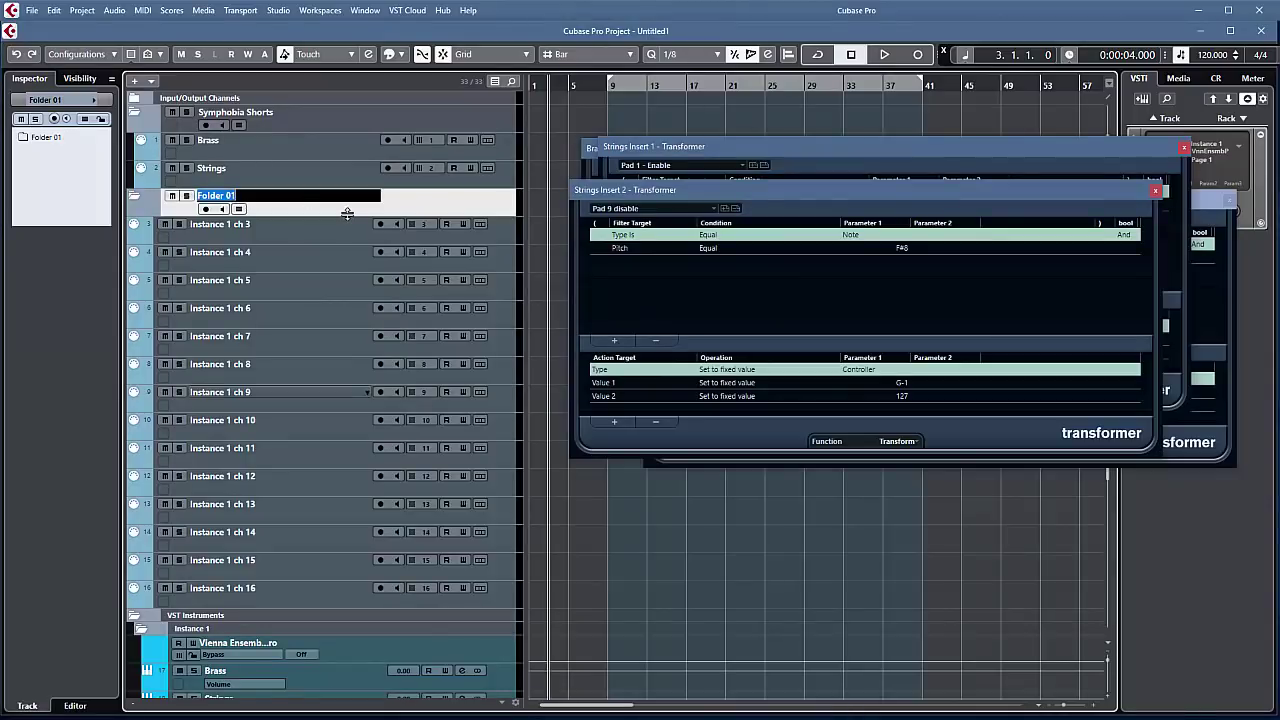
{"action": "type", "text": "SYMPHOBIA SH"}
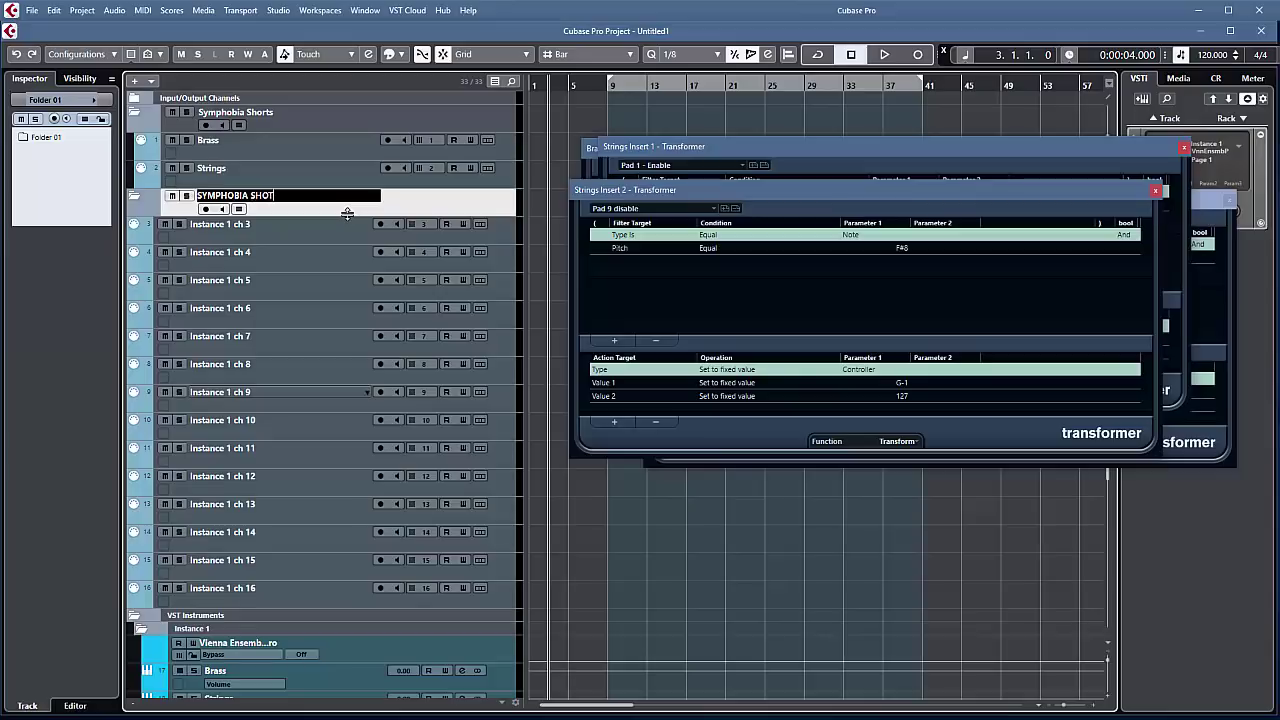
{"action": "type", "text": "ORTS AUDIO"}
{"action": "key", "text": "Return"}
Step: Nest the SYMPHOBIA SHORTS AUDIO folder inside the Symphobia Shorts folder, then collapse and re-expand the parent folder to check the nesting
{"action": "left_click_drag", "start_coordinate": [346, 211], "coordinate": [322, 183]}
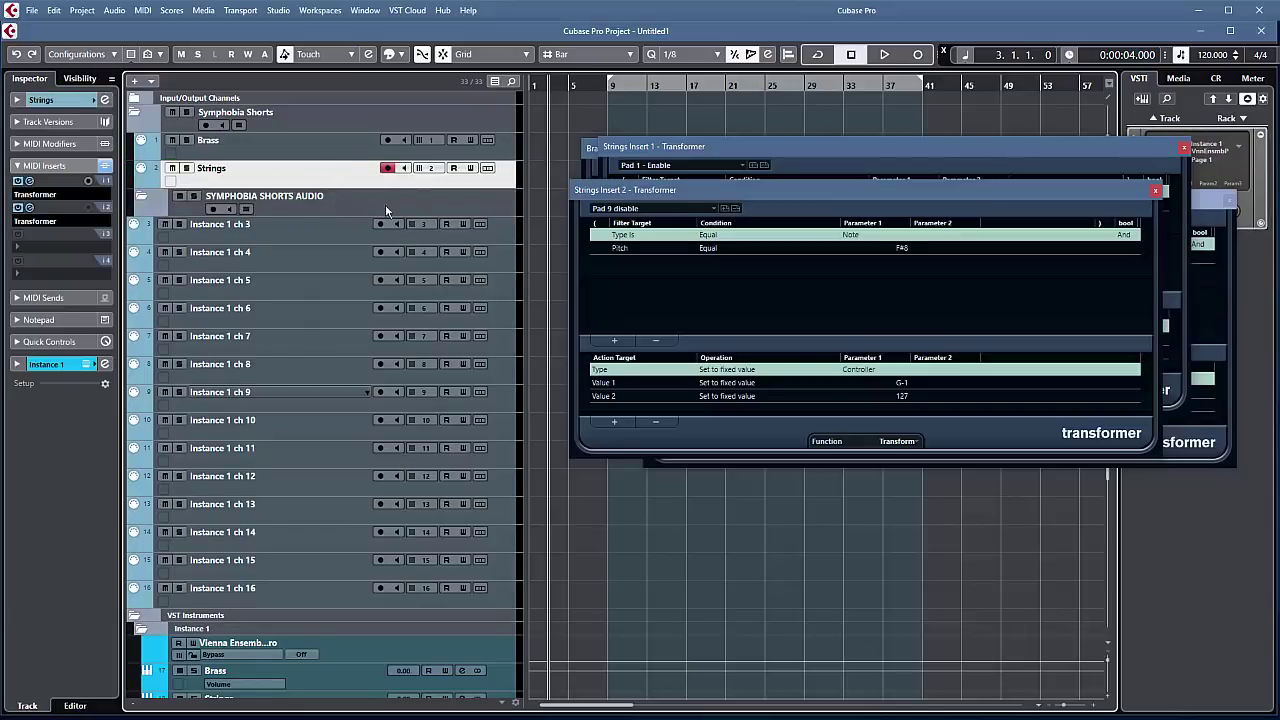
{"action": "left_click", "coordinate": [136, 113]}
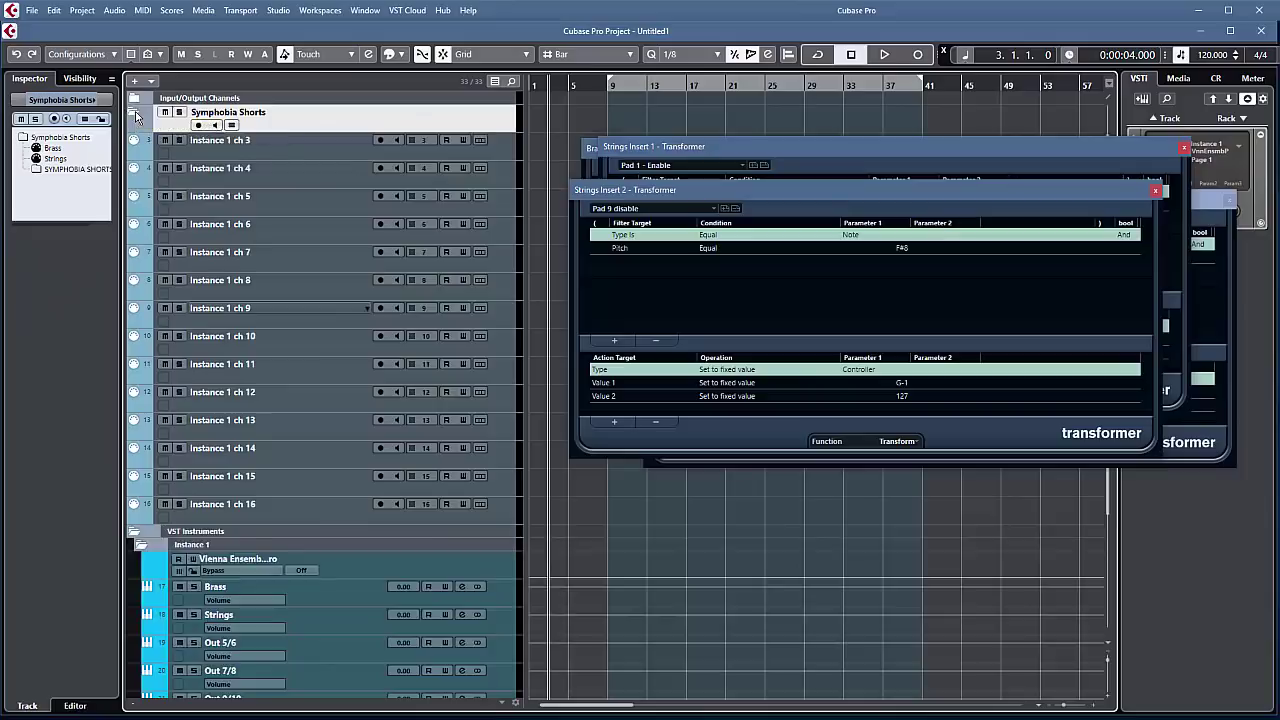
{"action": "left_click", "coordinate": [136, 113]}
Step: Move the Brass and Strings instrument output tracks from the Instance 1 folder into the SYMPHOBIA SHORTS AUDIO folder
{"action": "scroll", "coordinate": [300, 620], "scroll_direction": "down", "scroll_amount": 4}
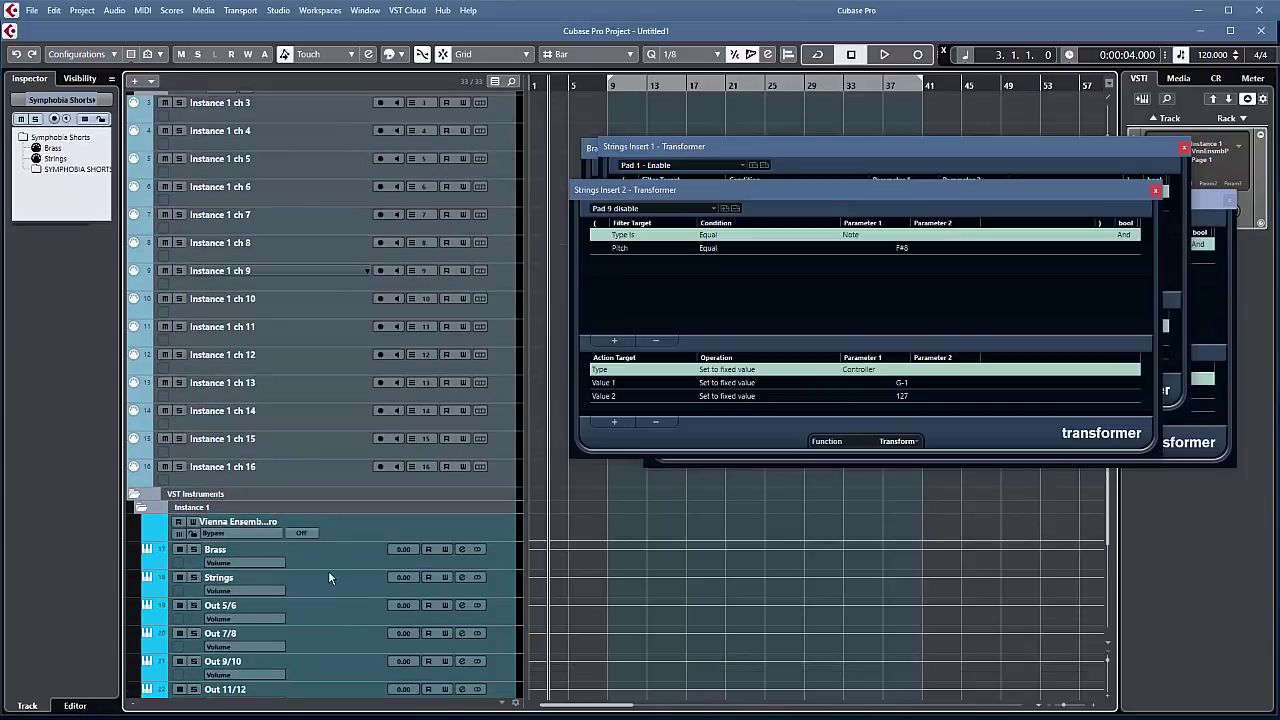
{"action": "left_click", "coordinate": [328, 560]}
{"action": "left_click", "coordinate": [325, 581], "text": "shift"}
{"action": "left_click_drag", "start_coordinate": [325, 581], "coordinate": [348, 206]}
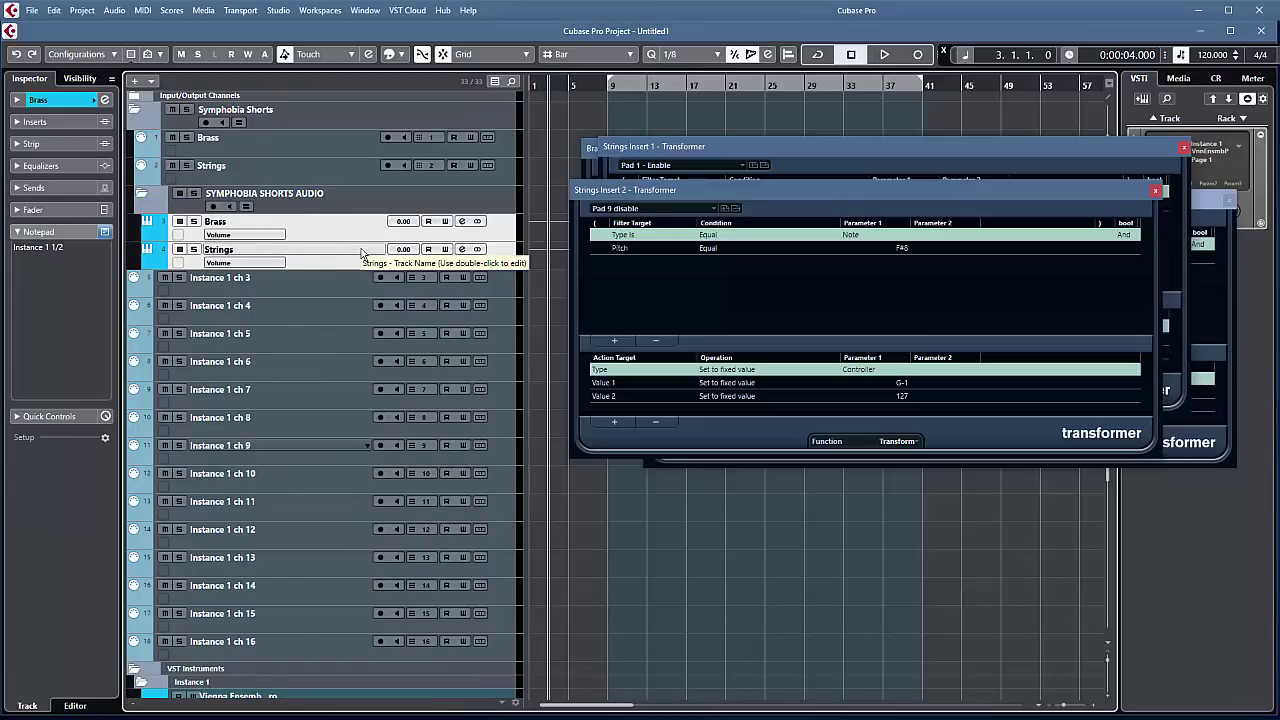
{"action": "left_click", "coordinate": [414, 208]}
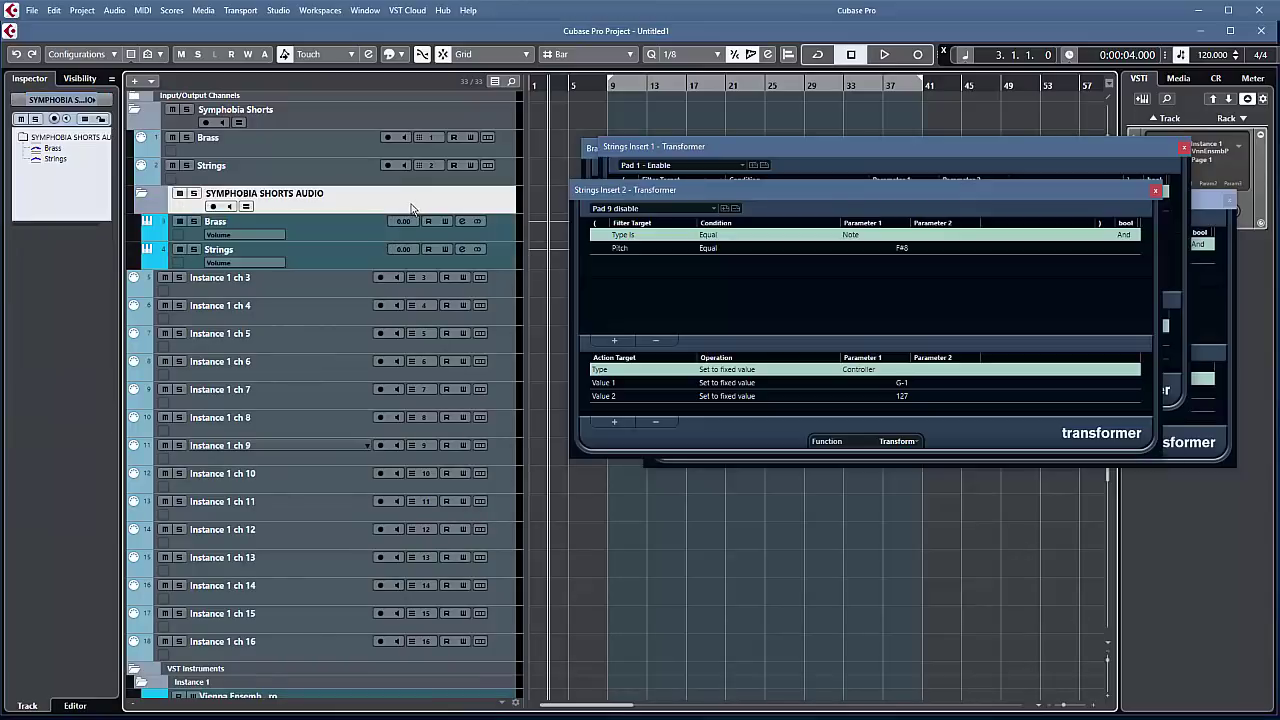
{"action": "left_click", "coordinate": [144, 197]}
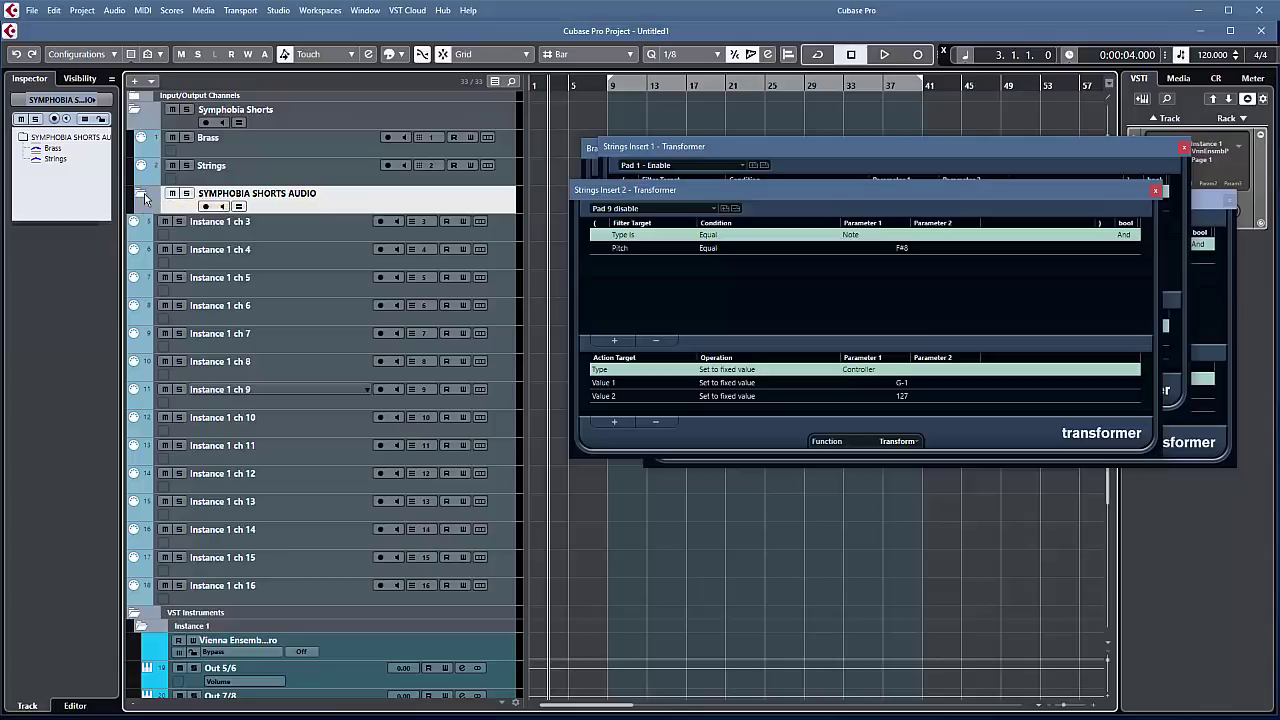
{"action": "left_click", "coordinate": [144, 197]}
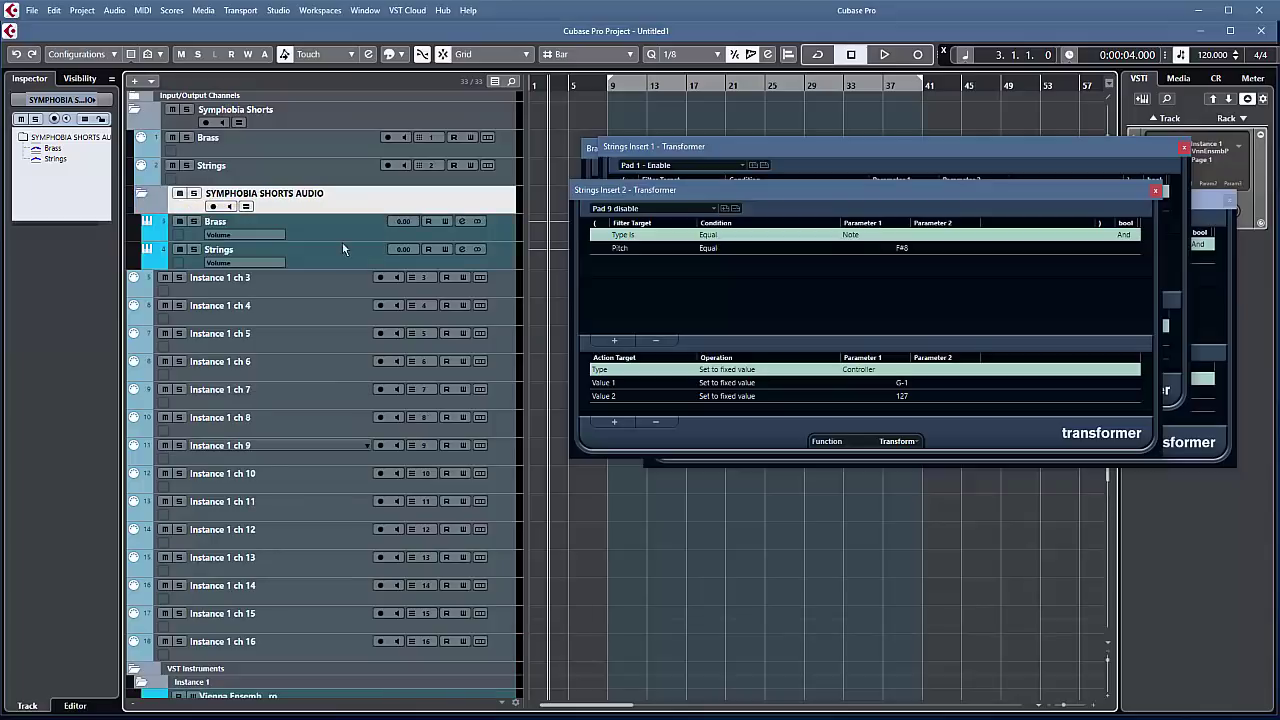
Step: Close all the open Brass and Strings Transformer insert windows
{"action": "left_click", "coordinate": [1155, 190]}
{"action": "left_click", "coordinate": [1183, 147]}
{"action": "left_click", "coordinate": [1229, 199]}
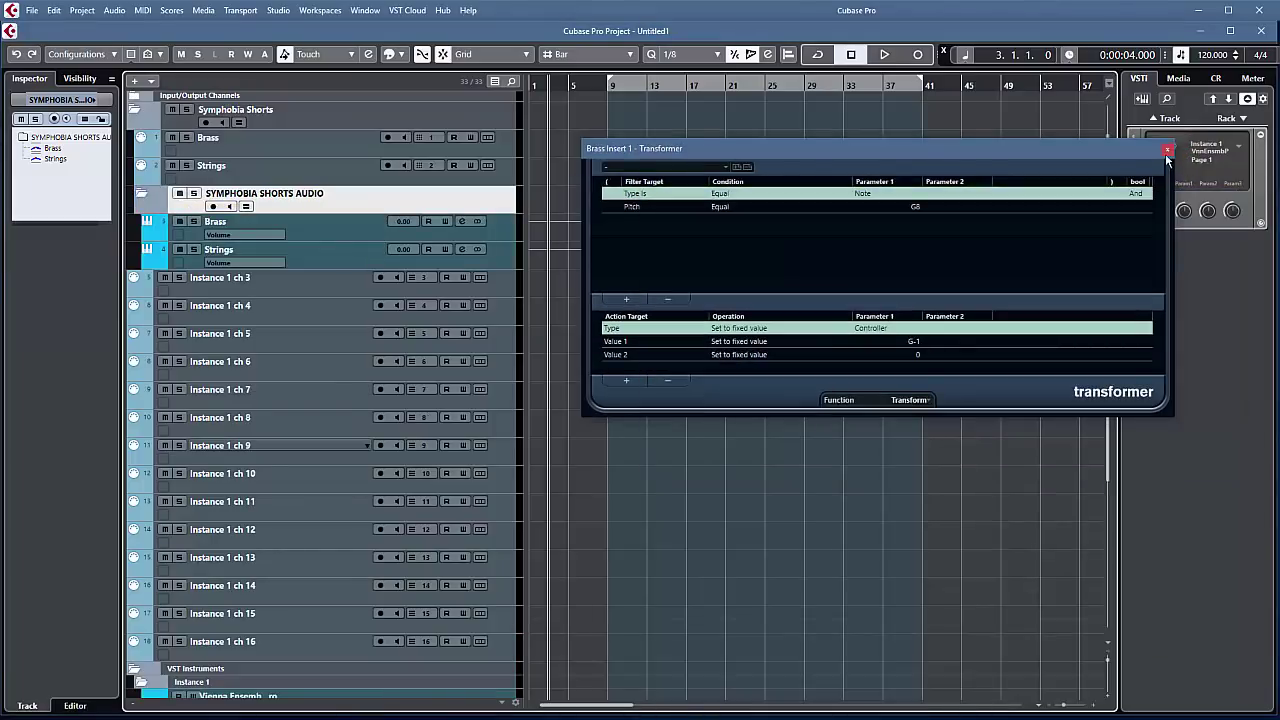
{"action": "left_click", "coordinate": [1166, 150]}
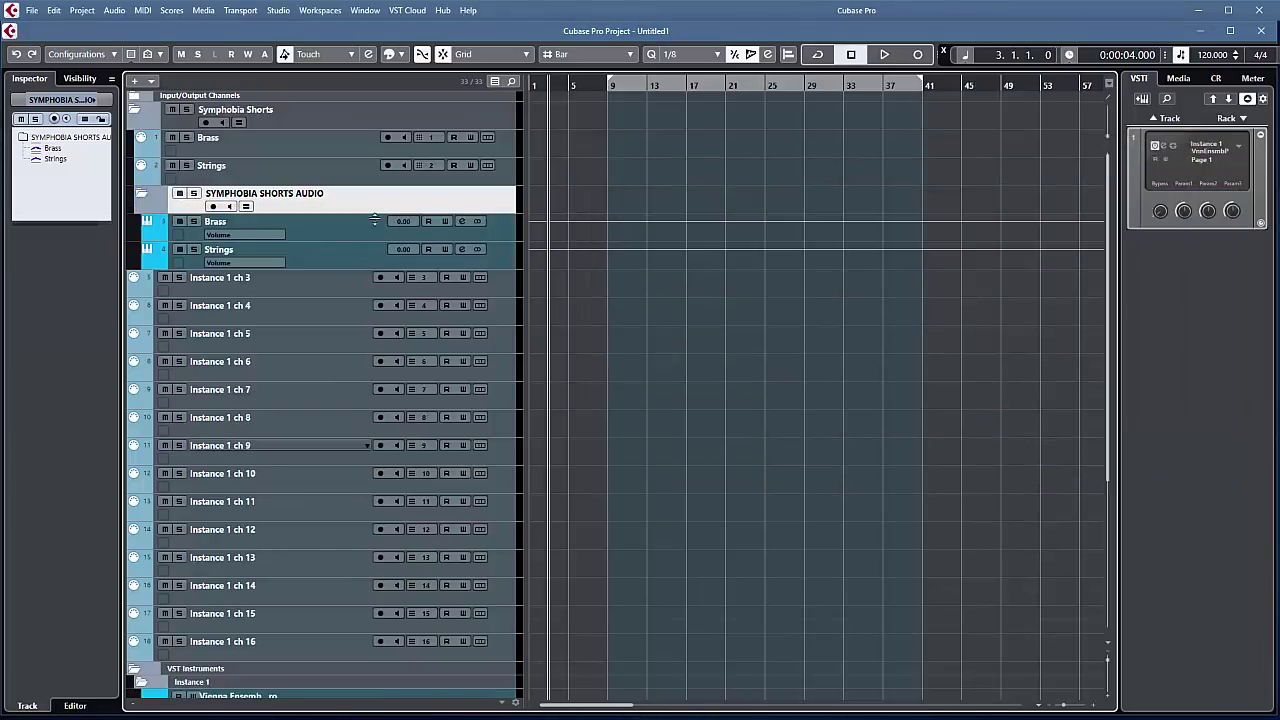
Step: Colour the Symphobia Shorts folder, its Brass and Strings MIDI tracks and the collapsed SYMPHOBIA SHORTS AUDIO folder red
{"action": "left_click", "coordinate": [142, 200]}
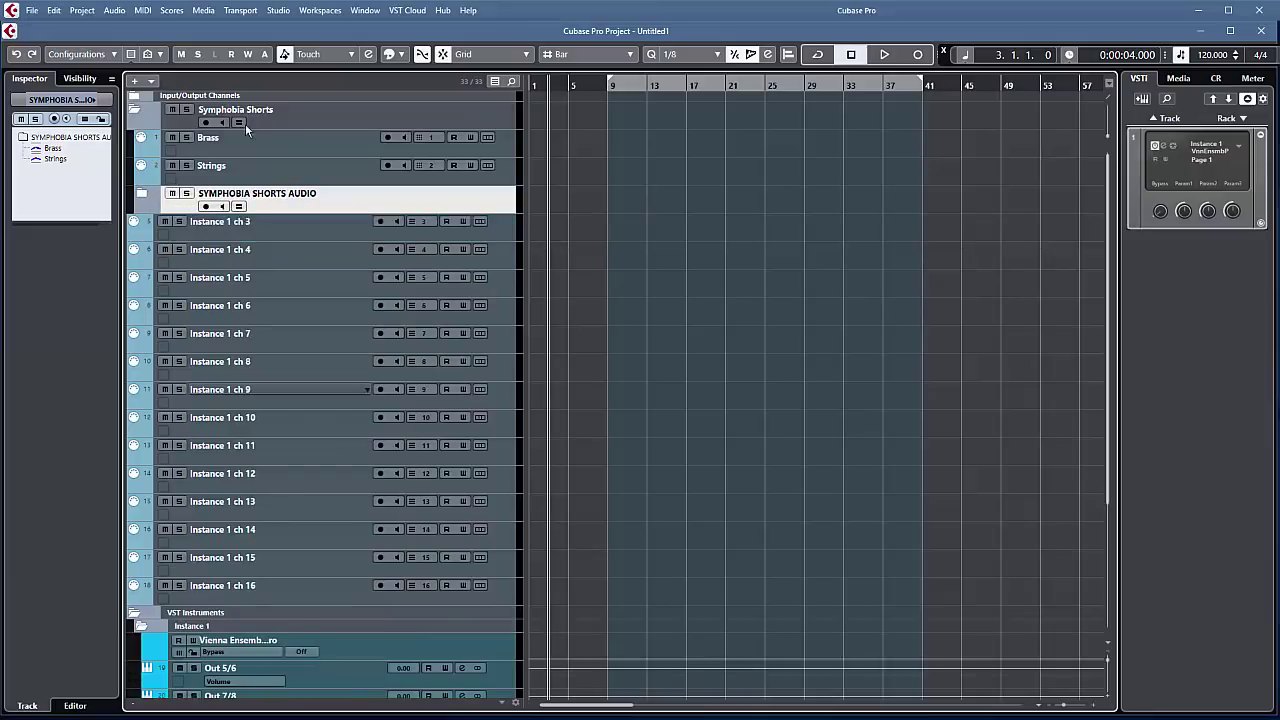
{"action": "left_click", "coordinate": [137, 114]}
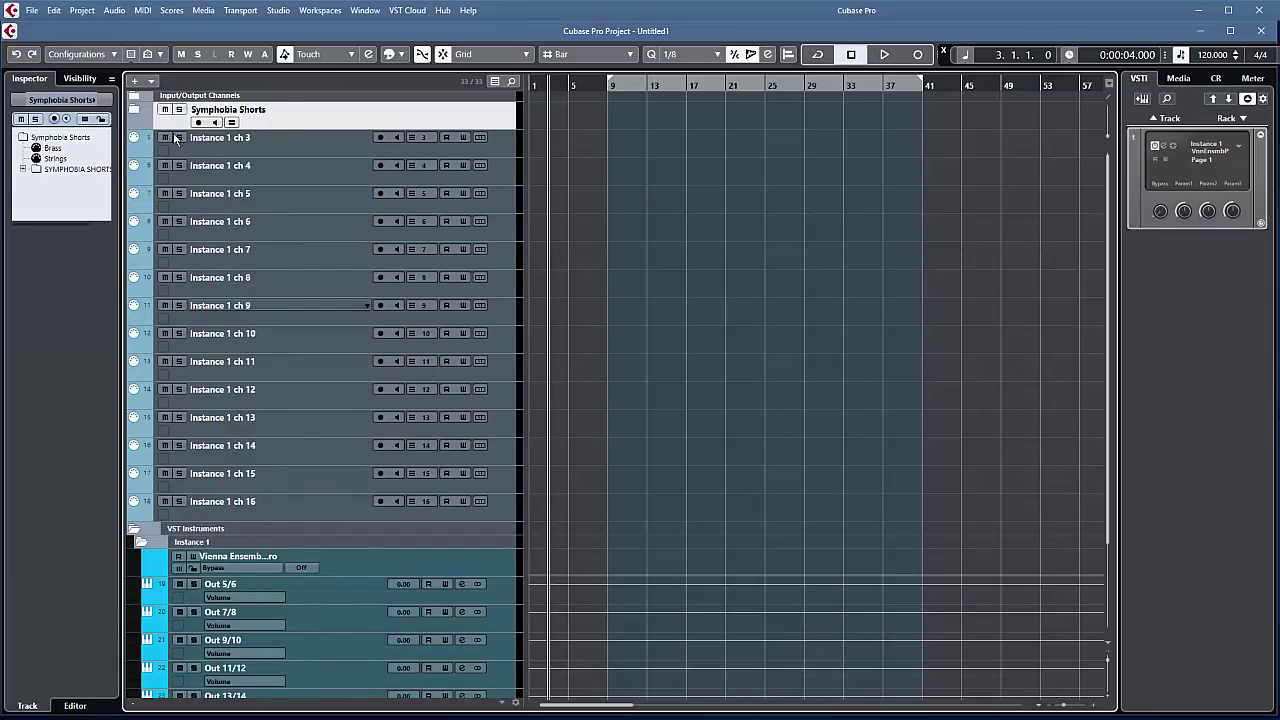
{"action": "left_click", "coordinate": [135, 112]}
{"action": "left_click", "coordinate": [337, 208], "text": "shift"}
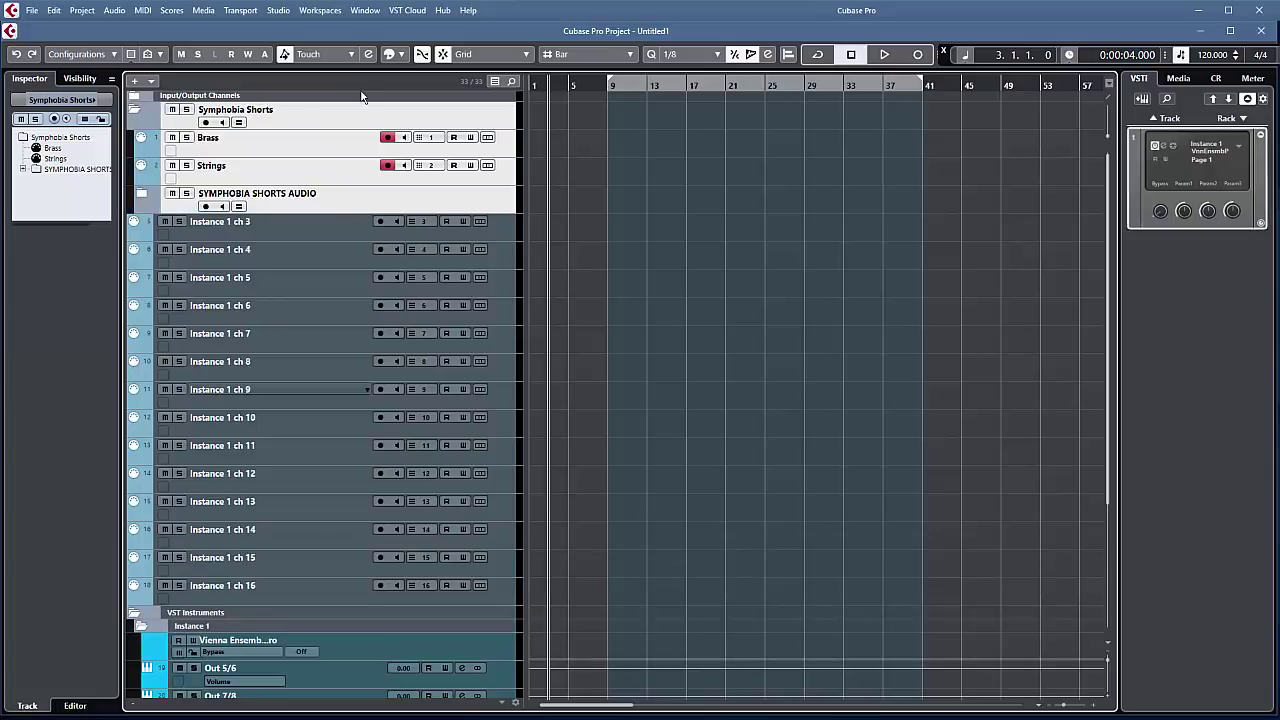
{"action": "left_click", "coordinate": [401, 55]}
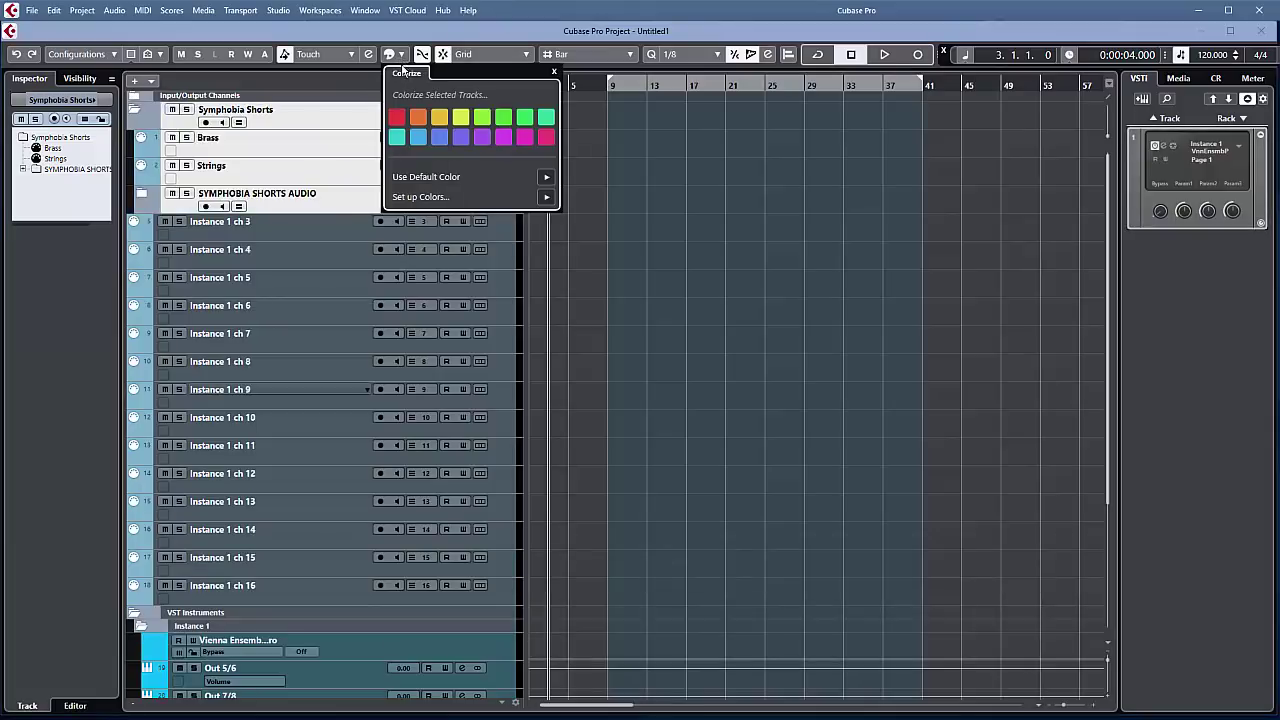
{"action": "left_click", "coordinate": [396, 118]}
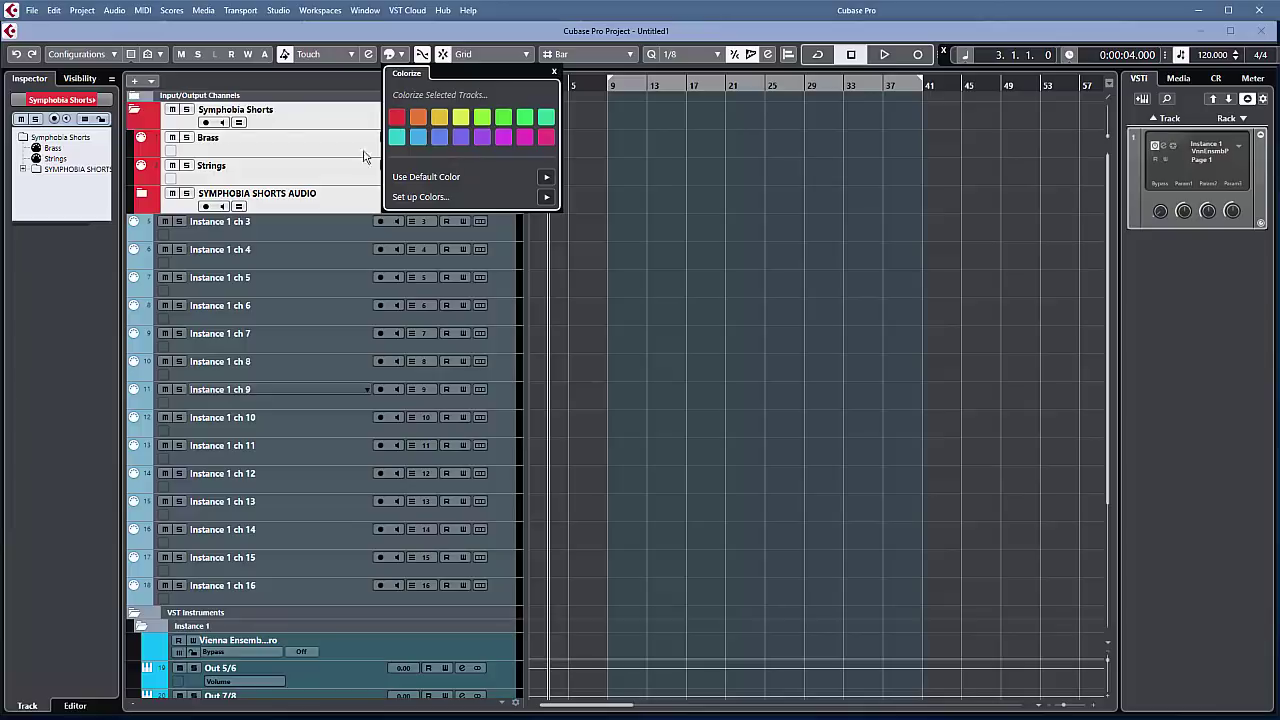
{"action": "left_click", "coordinate": [176, 196]}
Step: Expand the SYMPHOBIA SHORTS AUDIO folder and colour its Brass and Strings output tracks orange
{"action": "left_click", "coordinate": [143, 196]}
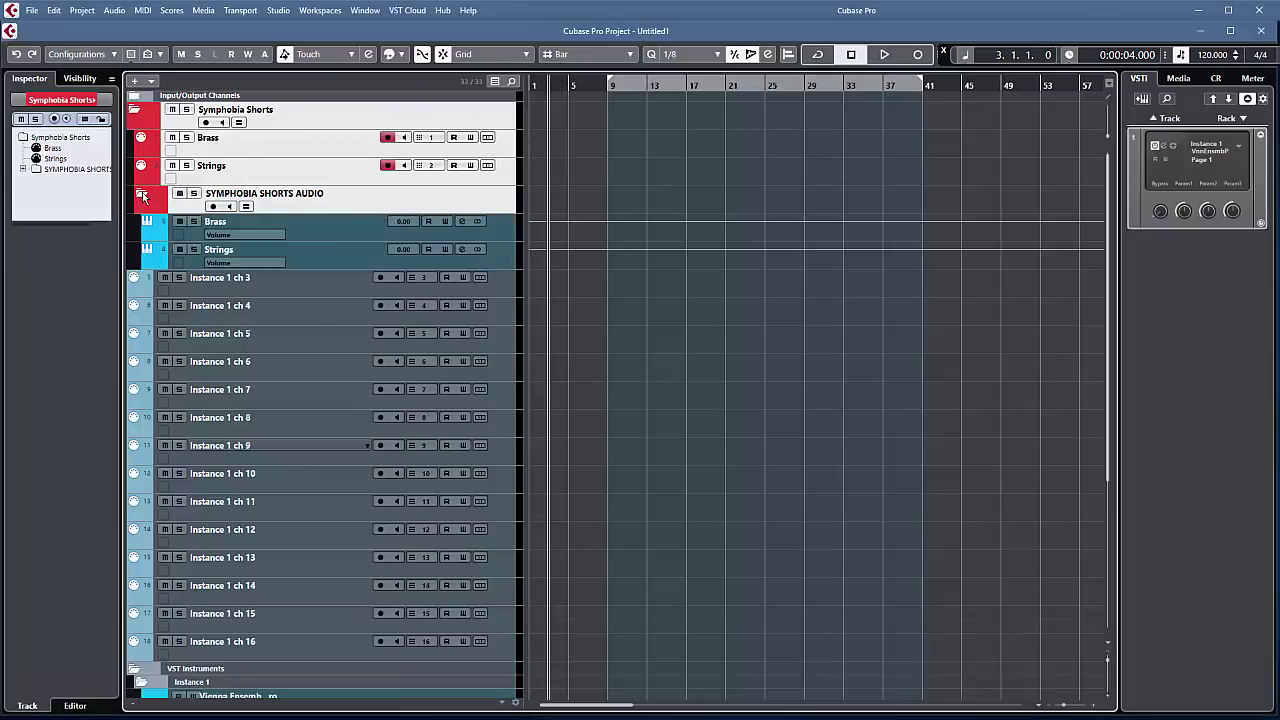
{"action": "left_click", "coordinate": [319, 235]}
{"action": "left_click", "coordinate": [323, 260], "text": "shift"}
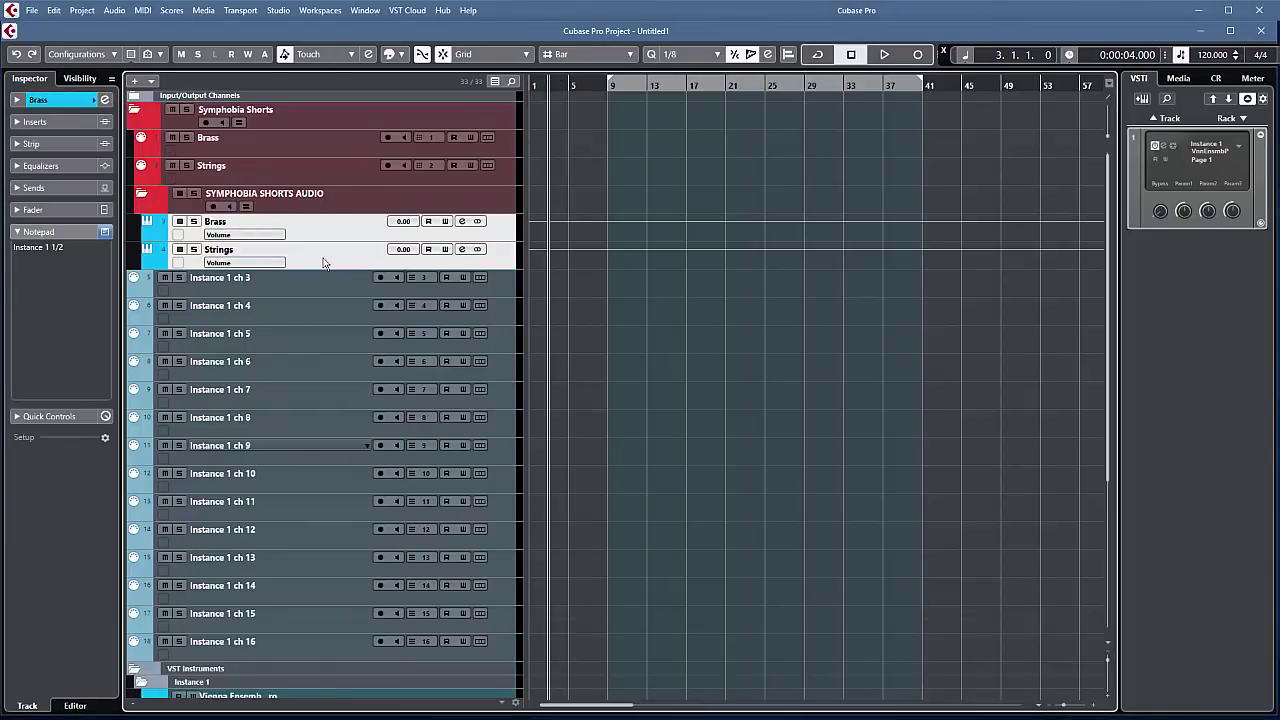
{"action": "left_click", "coordinate": [401, 55]}
{"action": "left_click", "coordinate": [419, 117]}
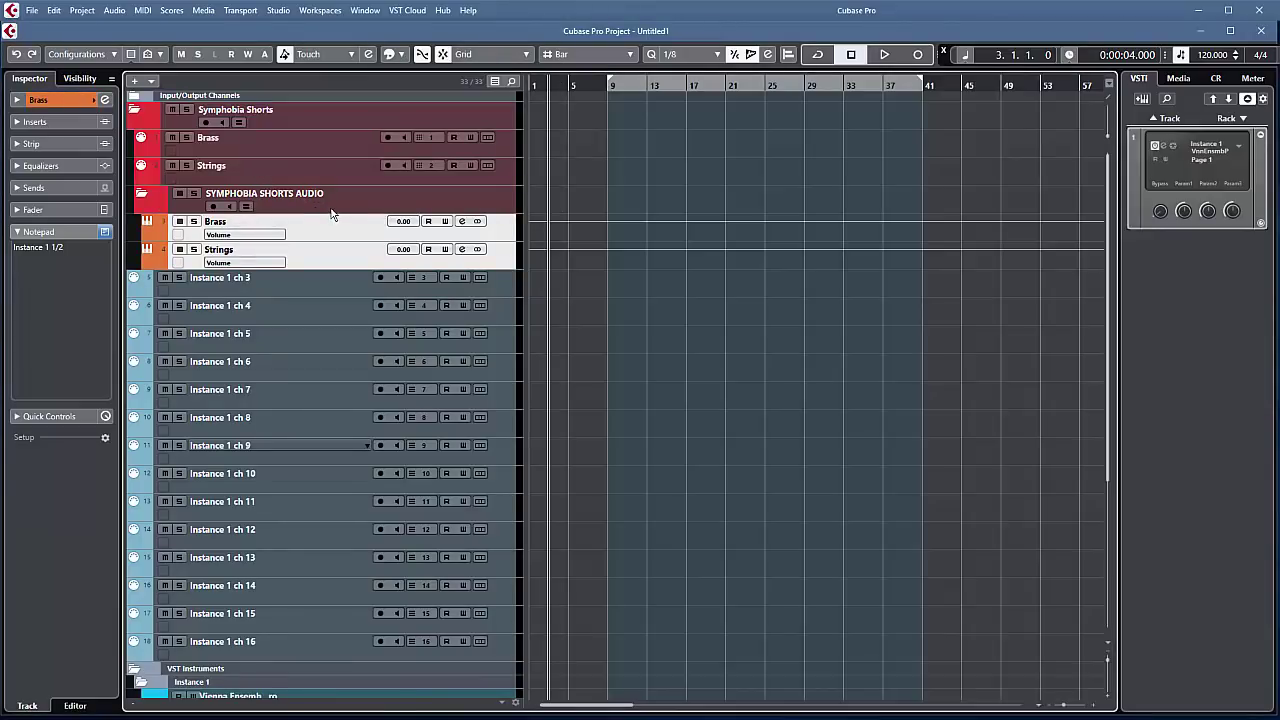
Step: Shrink the Symphobia Shorts folder and all tracks inside it together to a minimal row height
{"action": "left_click", "coordinate": [334, 120]}
{"action": "left_click", "coordinate": [349, 258], "text": "shift"}
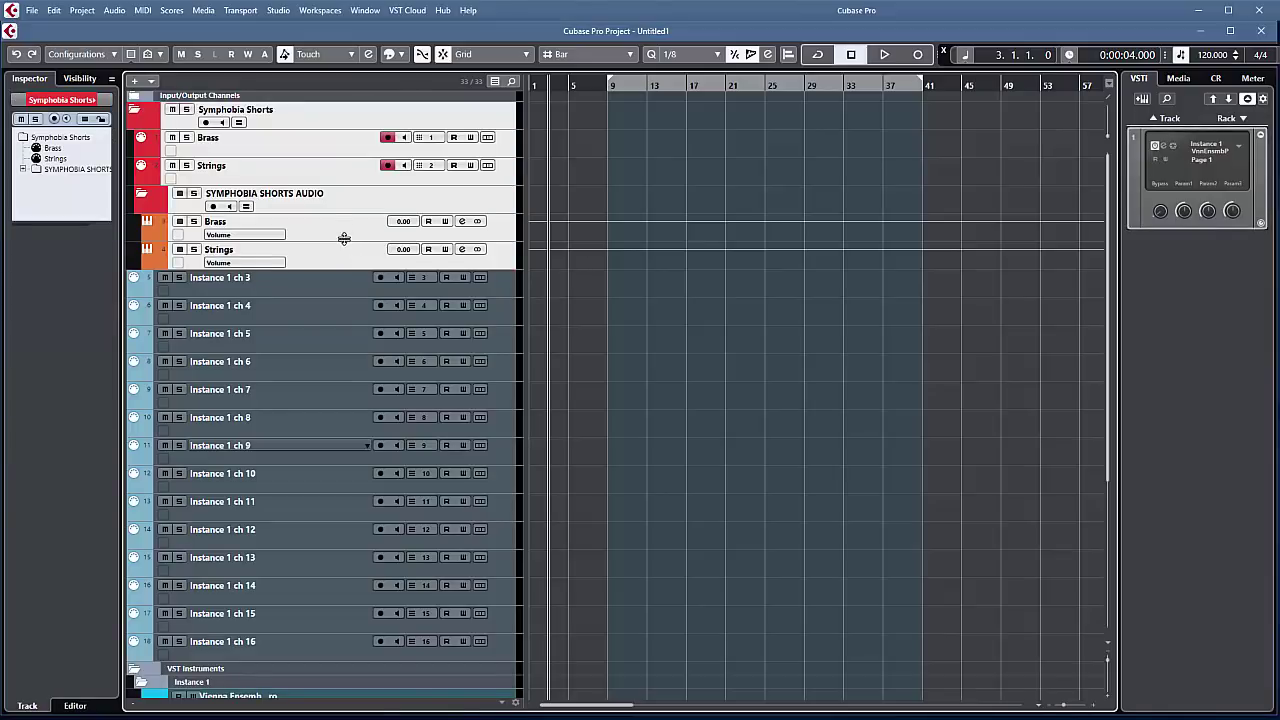
{"action": "left_click_drag", "start_coordinate": [347, 241], "coordinate": [346, 147]}
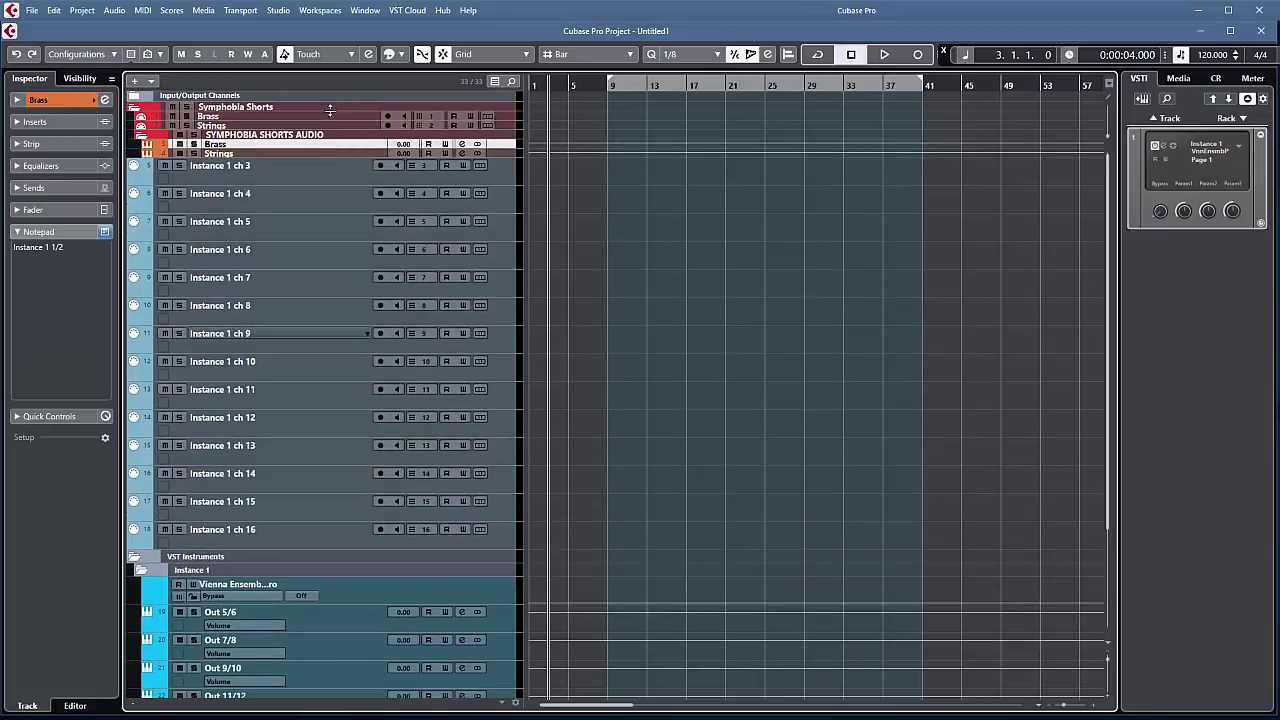
Step: Slightly enlarge the row heights of the Symphobia Shorts and SYMPHOBIA SHORTS AUDIO folder tracks
{"action": "left_click", "coordinate": [332, 110]}
{"action": "left_click_drag", "start_coordinate": [332, 110], "coordinate": [330, 117]}
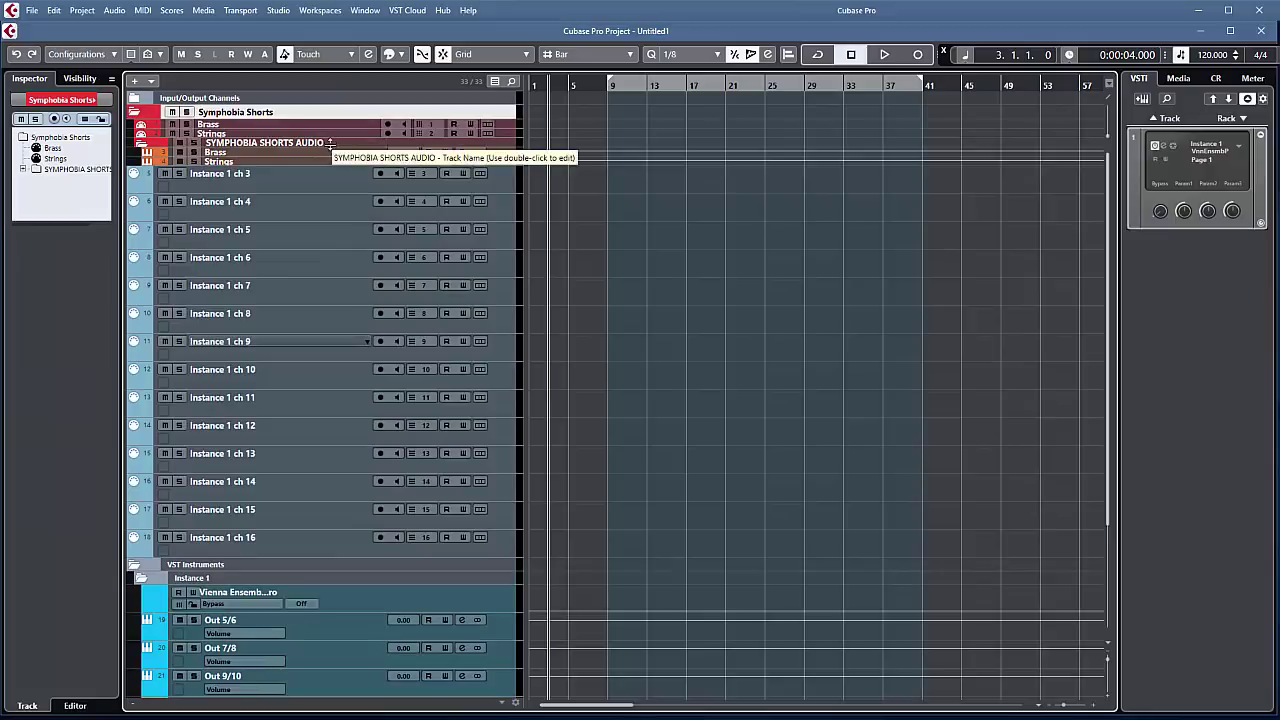
{"action": "left_click", "coordinate": [330, 145]}
{"action": "left_click_drag", "start_coordinate": [330, 146], "coordinate": [329, 150]}
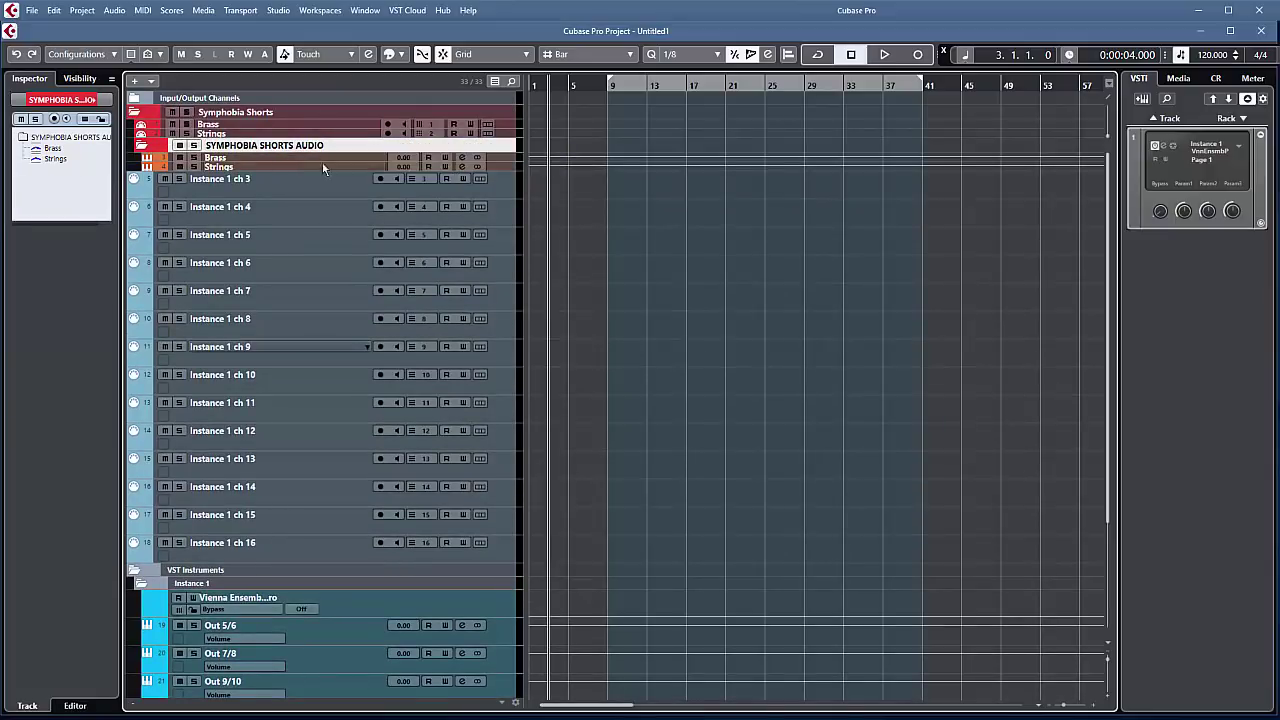
Step: Select the Brass output track, open the MixConsole and position its window fully in view over the project window
{"action": "left_click", "coordinate": [292, 159]}
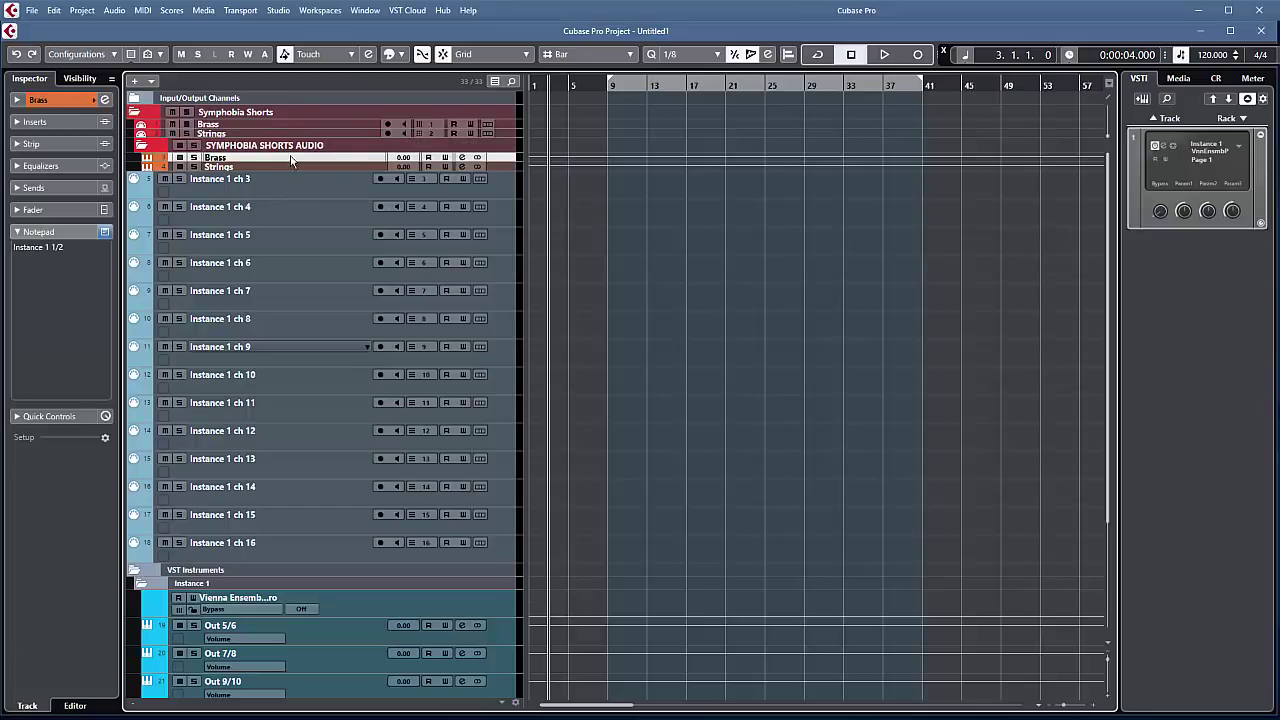
{"action": "key", "text": "F3"}
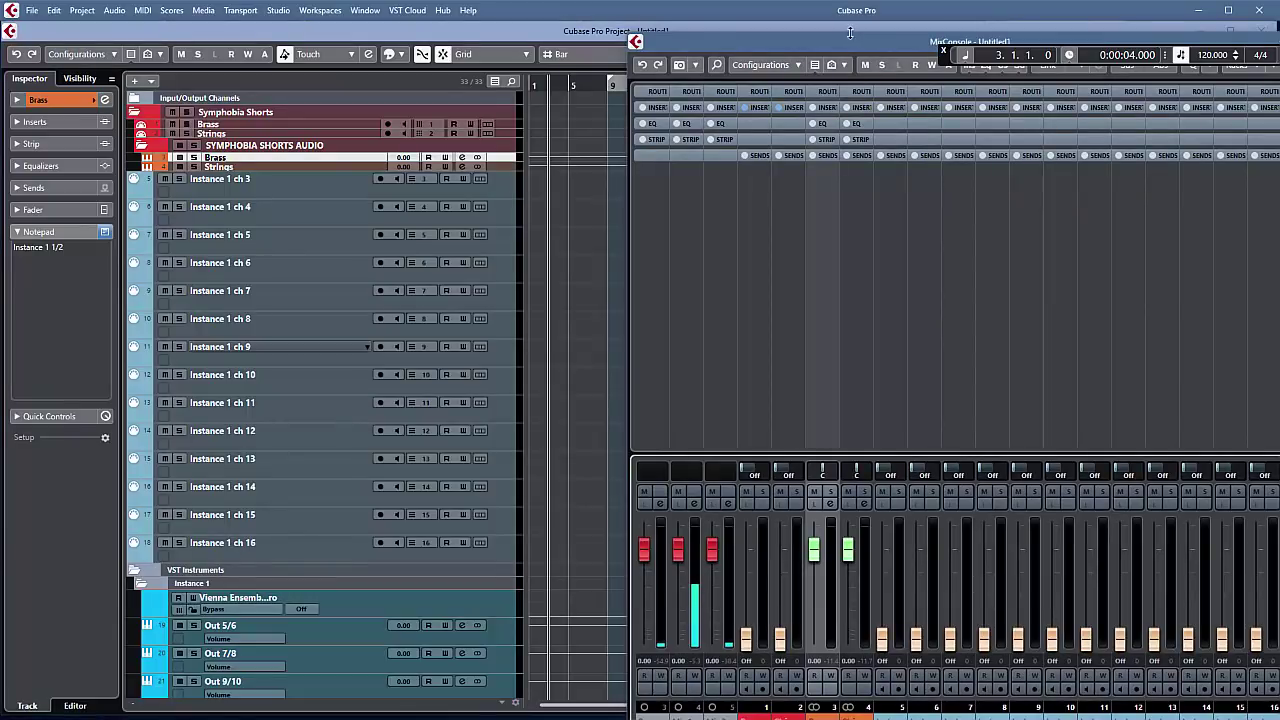
{"action": "left_click_drag", "start_coordinate": [740, 49], "coordinate": [424, 36]}
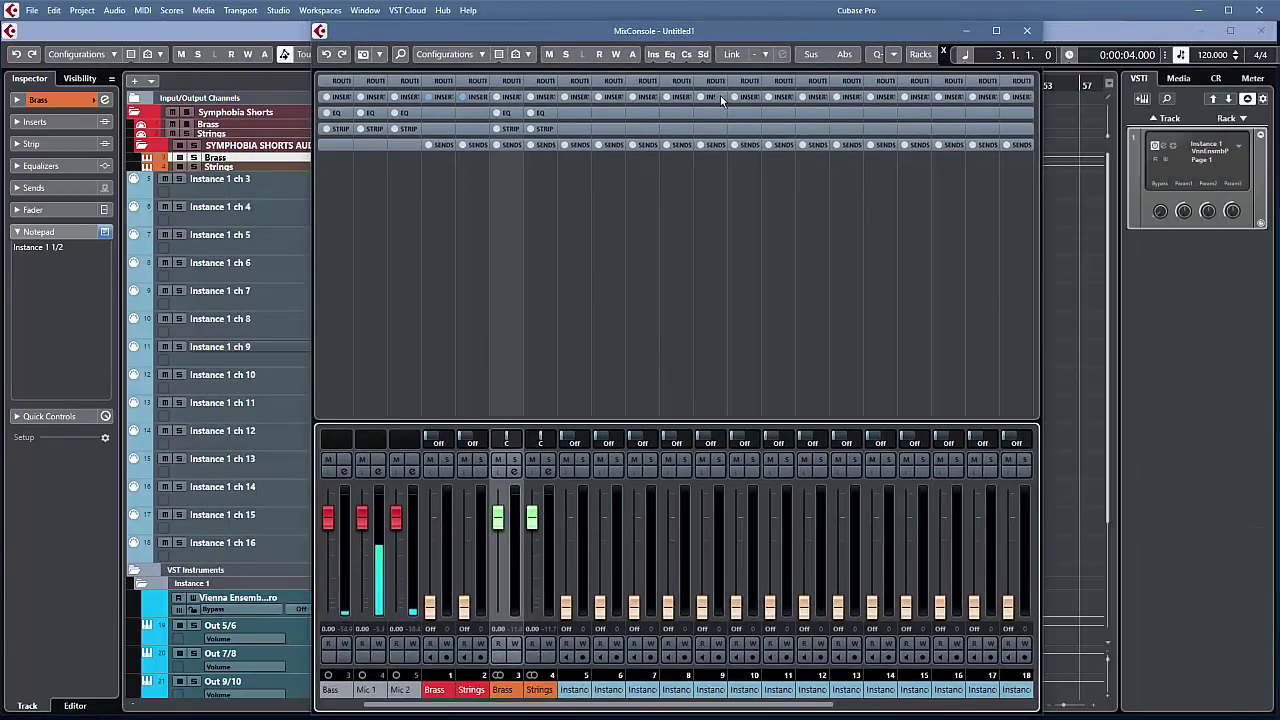
Step: Check the available MixConsole rack types, then expand the Inserts and Routing racks for the channels
{"action": "left_click", "coordinate": [920, 54]}
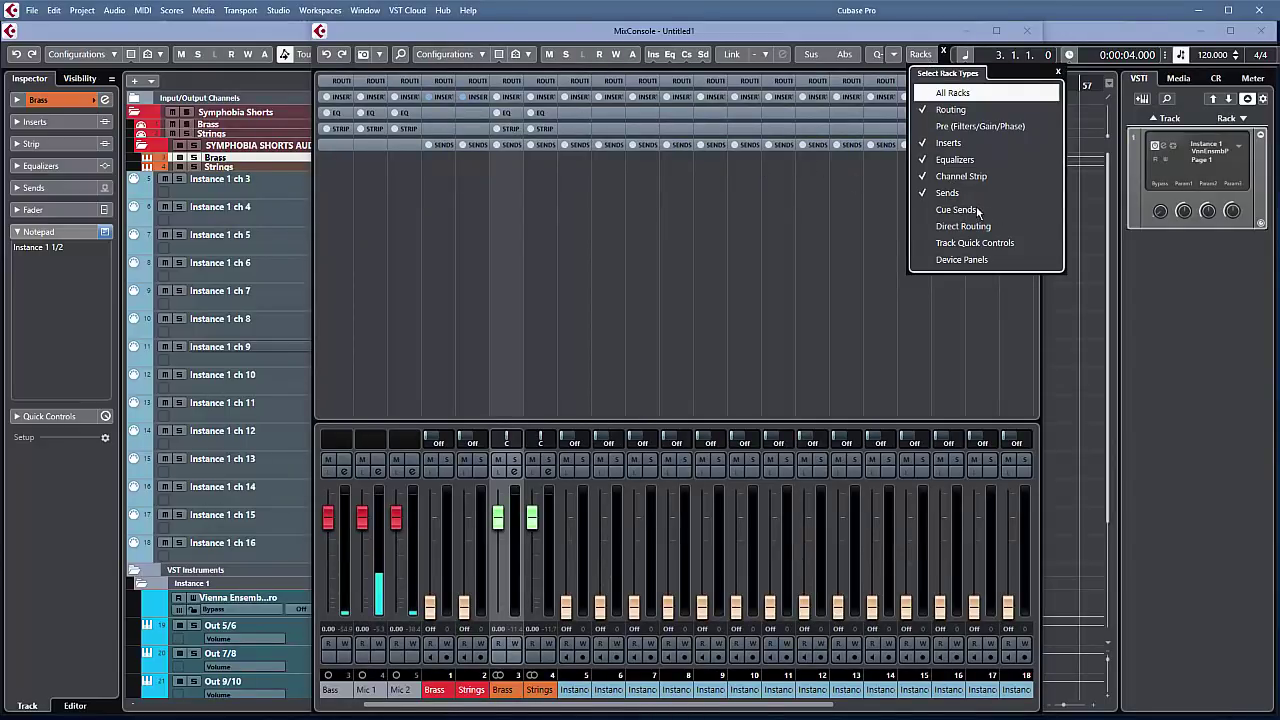
{"action": "left_click", "coordinate": [511, 101]}
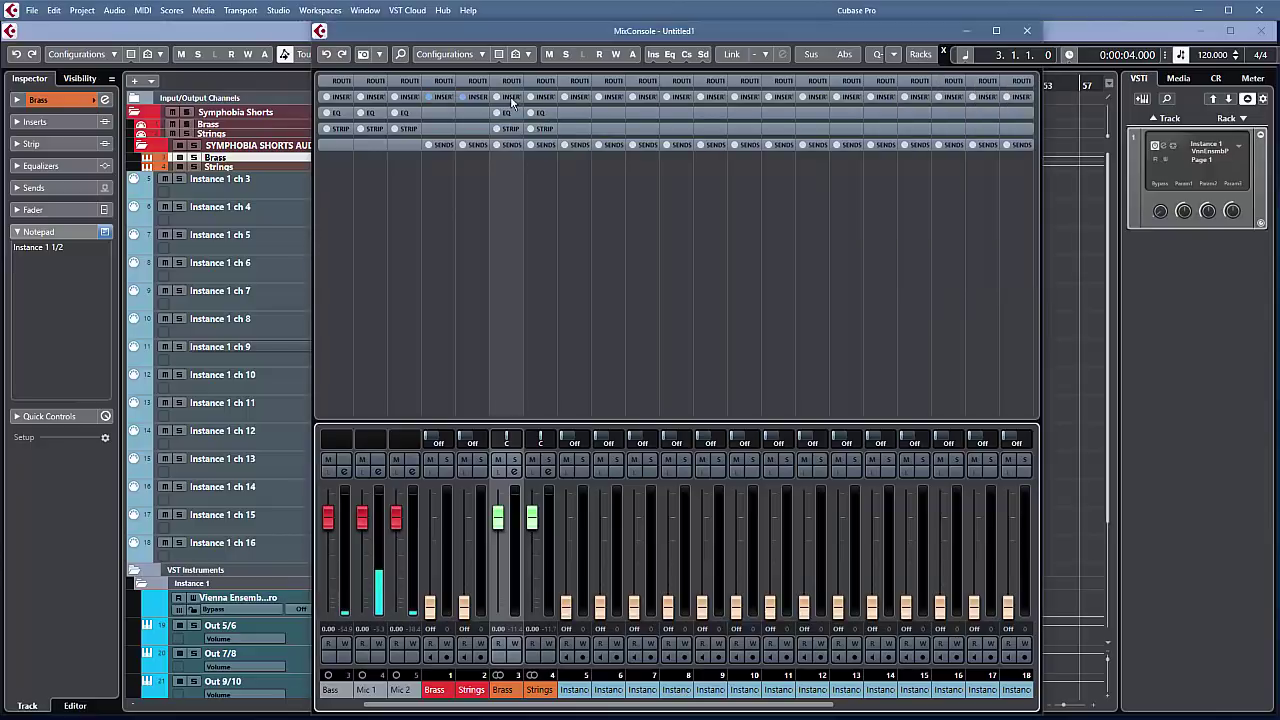
{"action": "left_click", "coordinate": [509, 101]}
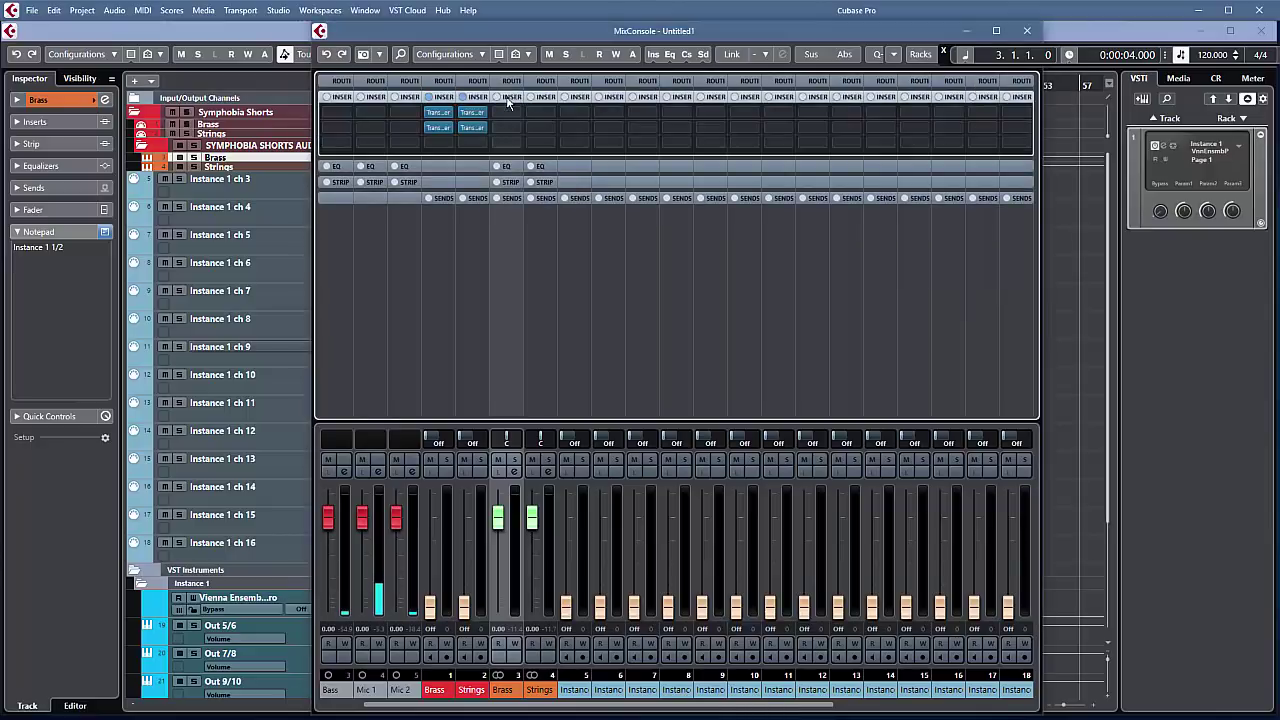
{"action": "left_click", "coordinate": [508, 99]}
{"action": "left_click", "coordinate": [509, 98]}
{"action": "left_click", "coordinate": [508, 84]}
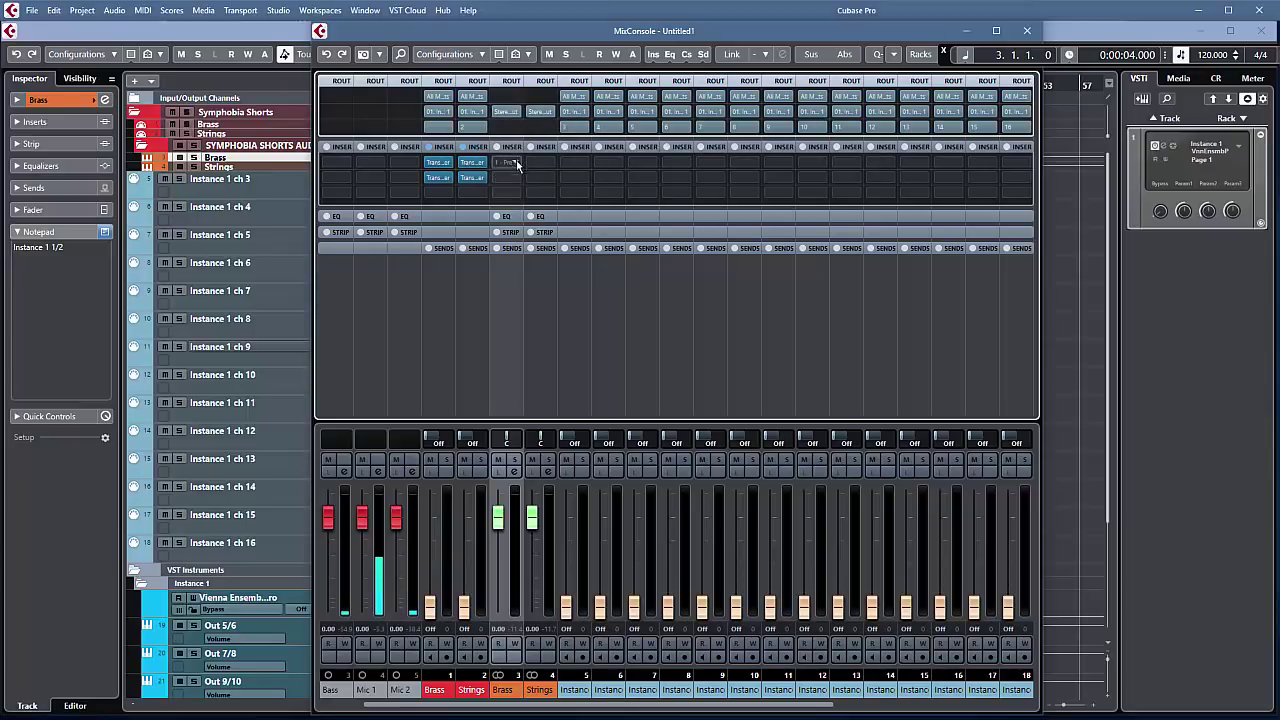
Step: Expand the Sends rack and view the available send destinations for the Brass output channel without assigning one
{"action": "left_click", "coordinate": [506, 249]}
{"action": "left_click", "coordinate": [512, 270]}
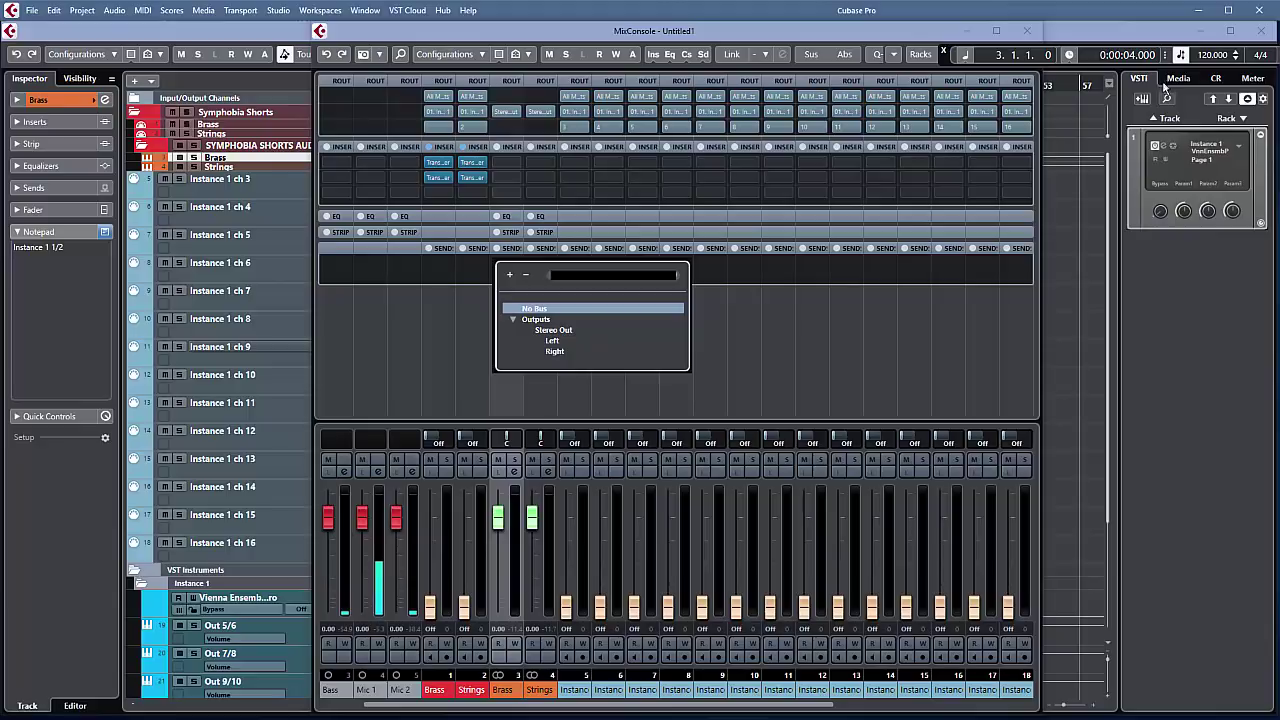
{"action": "key", "text": "Escape"}
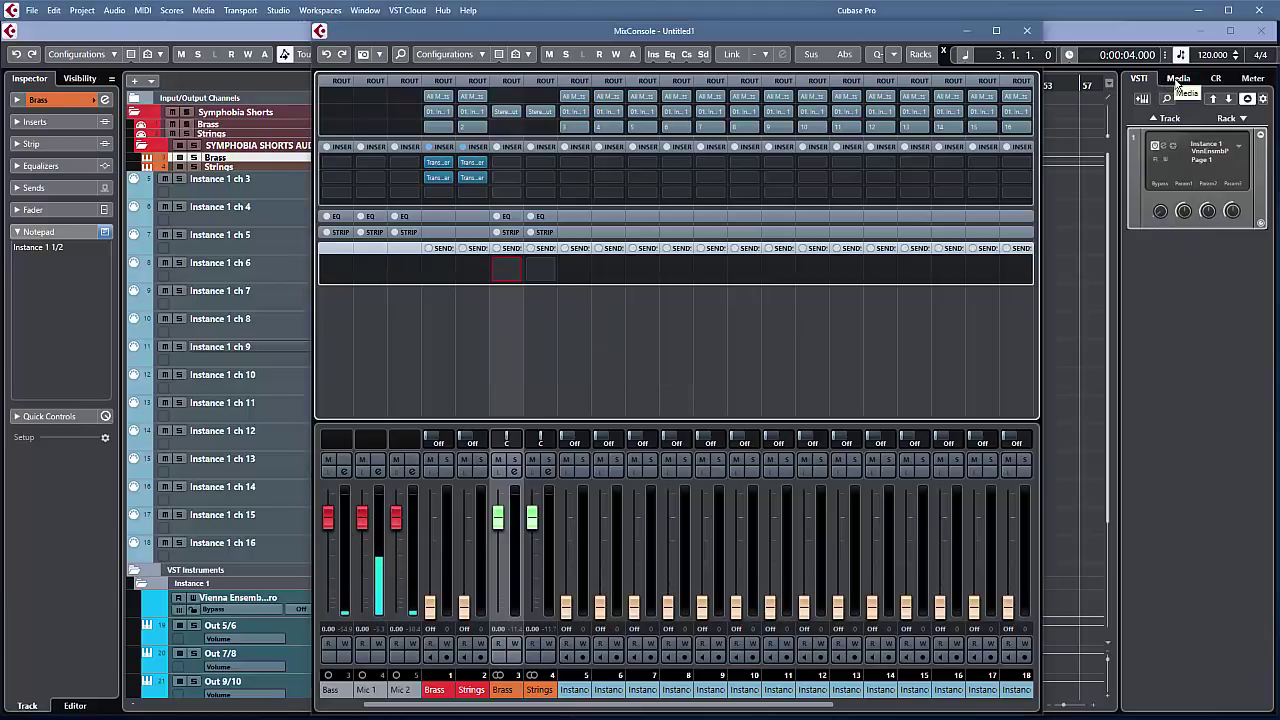
Step: Show the VST Instruments media library and expand the Sends section of the Brass output channel
{"action": "left_click", "coordinate": [1180, 80]}
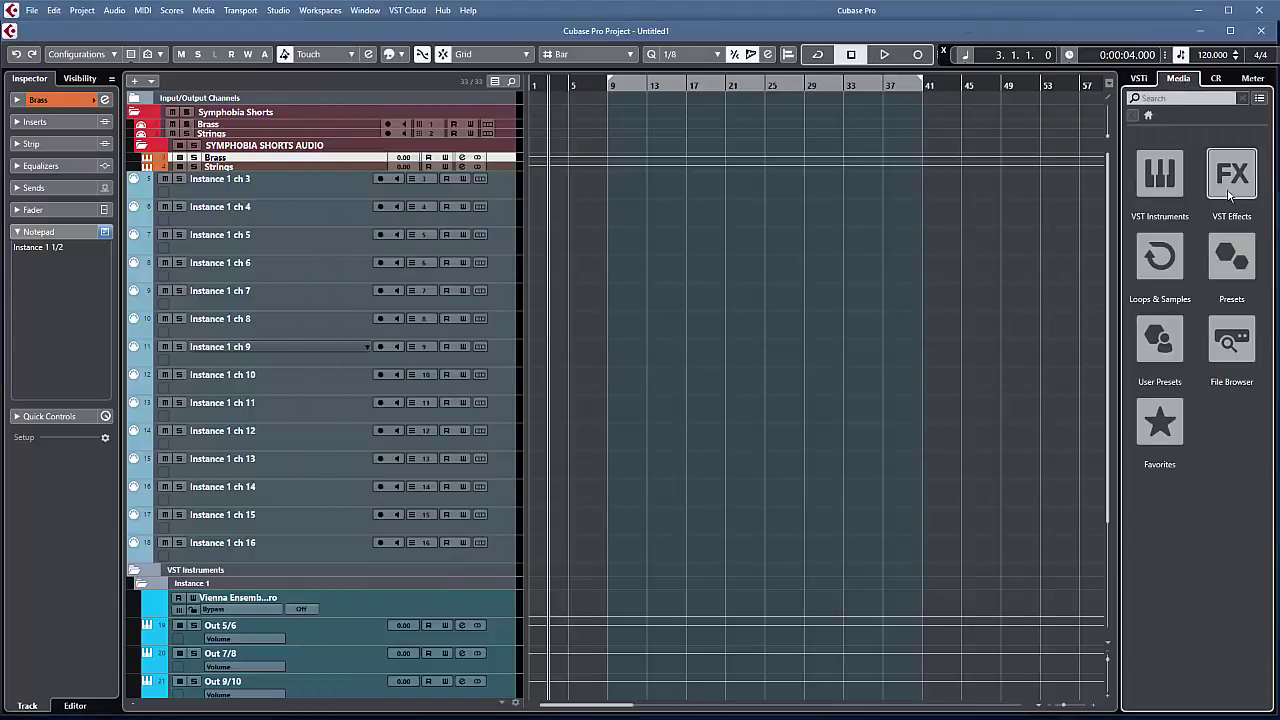
{"action": "left_click", "coordinate": [1150, 180]}
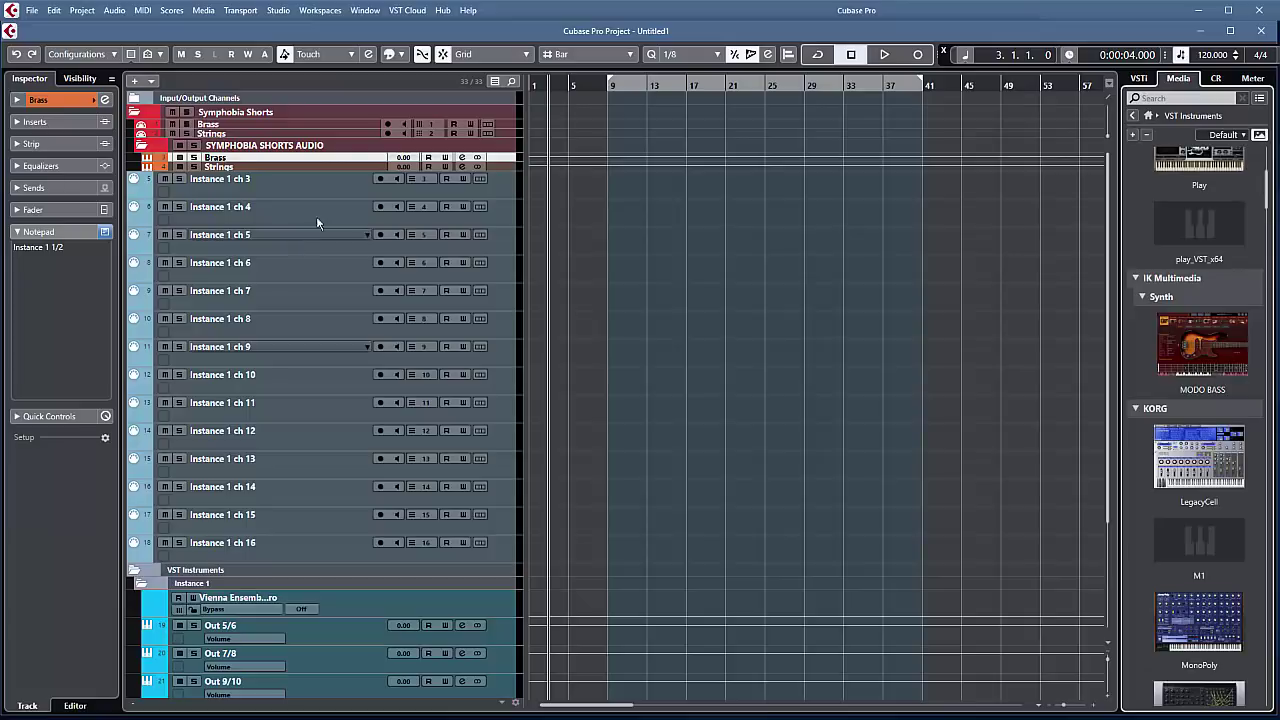
{"action": "left_click", "coordinate": [36, 121]}
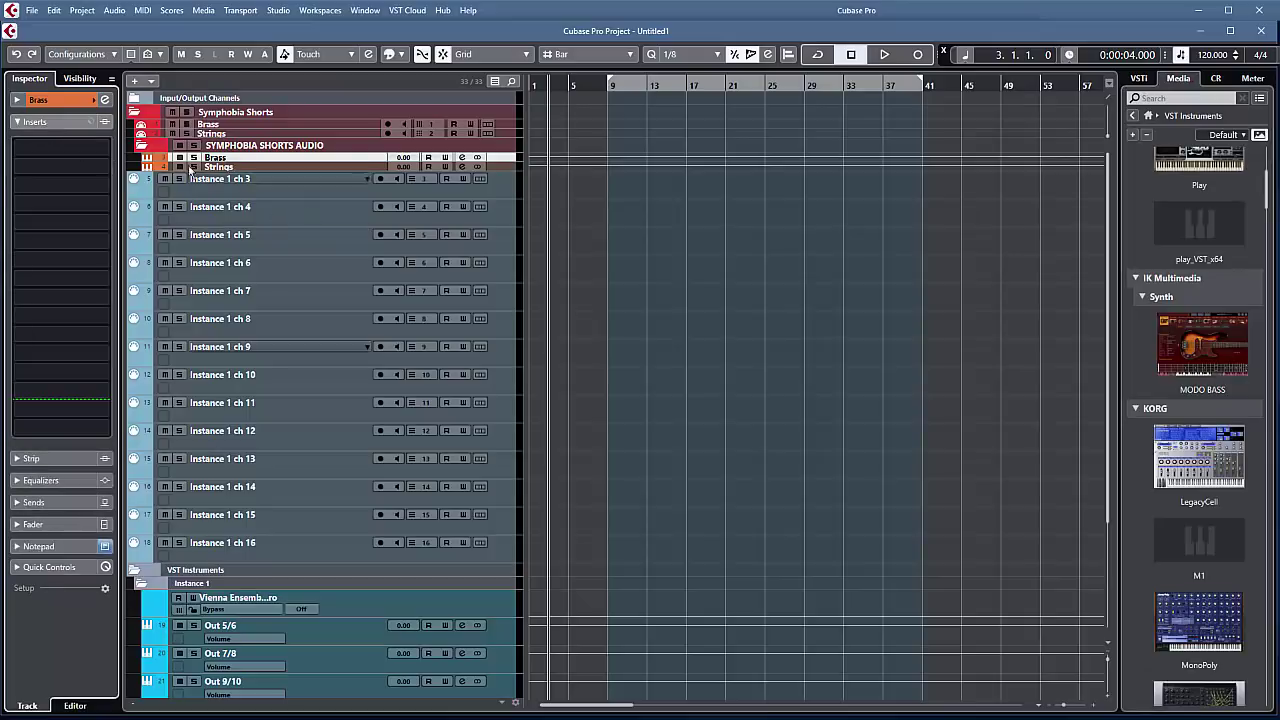
{"action": "left_click", "coordinate": [52, 501]}
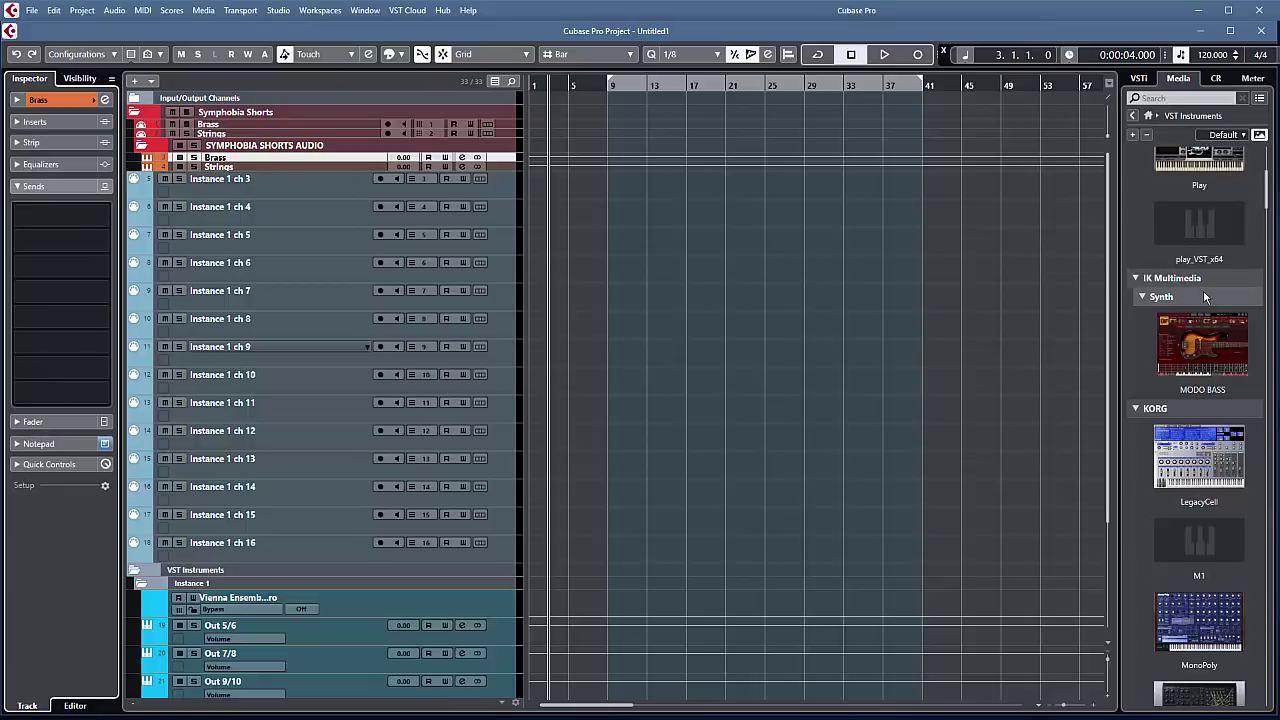
Step: Find RVerb among the Reverb VST effects and add it as an FX send on the Brass output channel
{"action": "left_click", "coordinate": [1134, 116]}
{"action": "left_click", "coordinate": [1232, 175]}
{"action": "left_click", "coordinate": [1150, 196]}
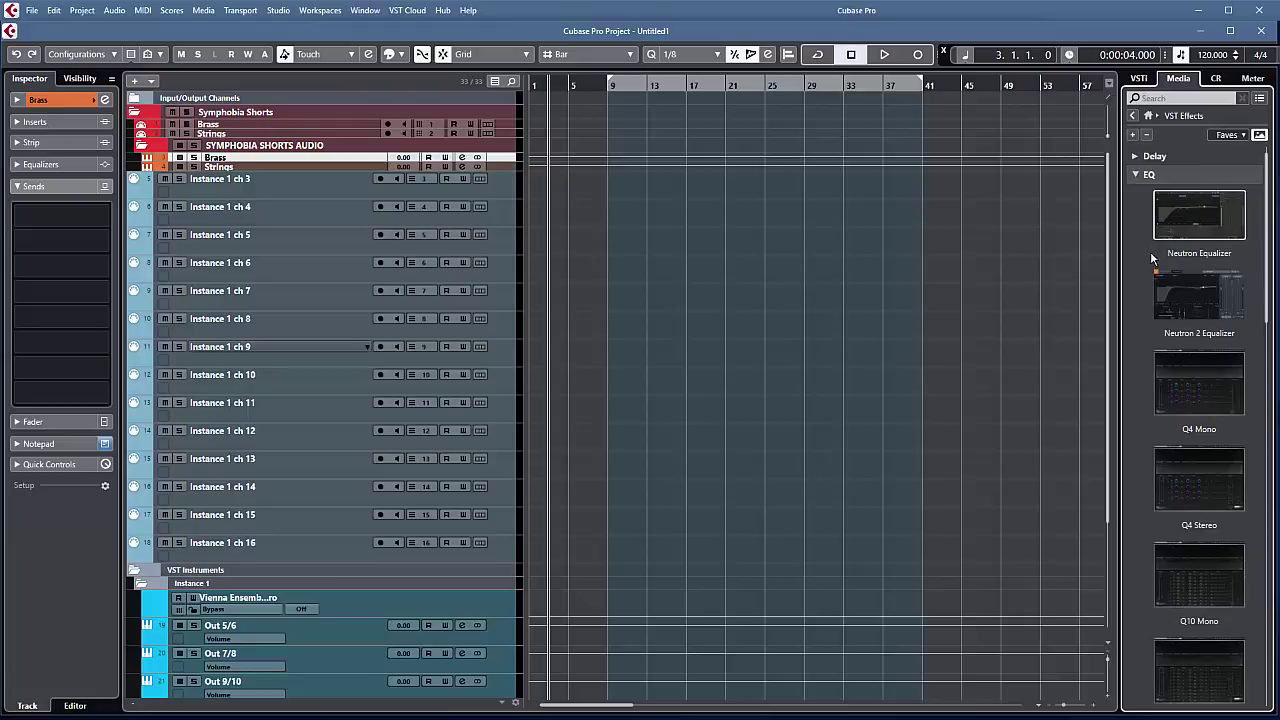
{"action": "scroll", "coordinate": [1131, 385], "scroll_direction": "down", "scroll_amount": 10}
{"action": "scroll", "coordinate": [1128, 385], "scroll_direction": "up", "scroll_amount": 10}
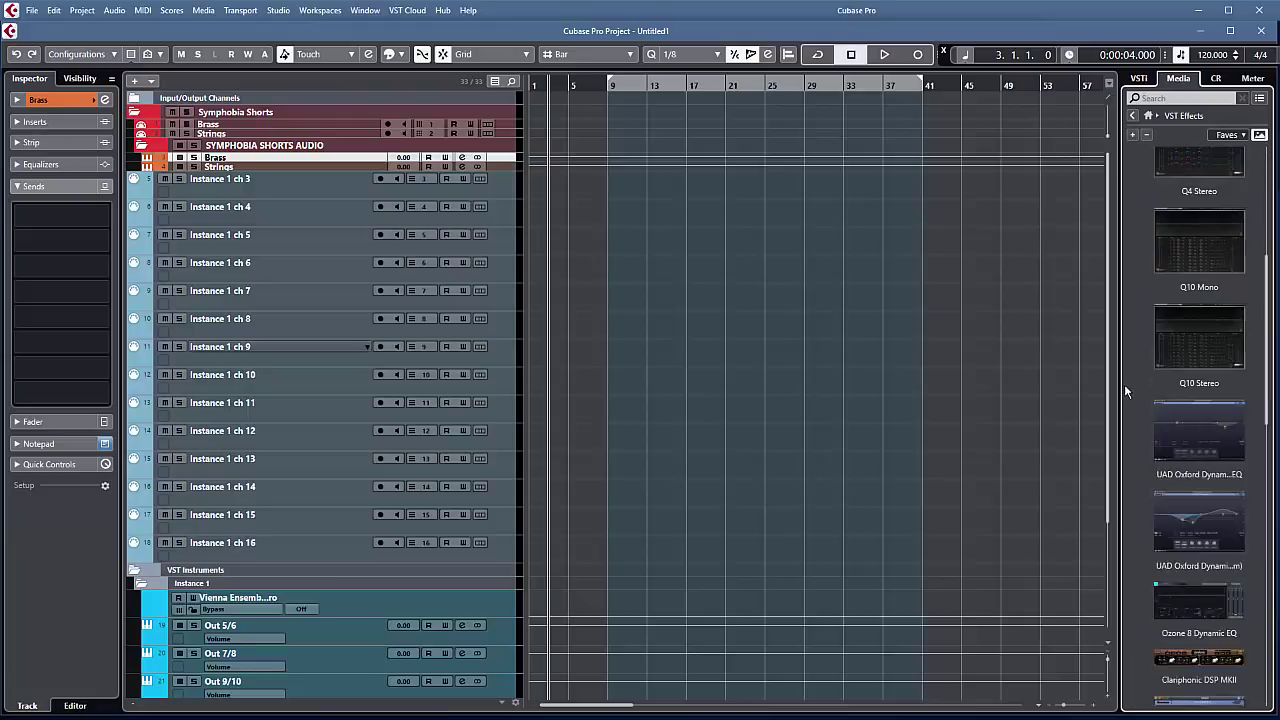
{"action": "left_click", "coordinate": [1130, 193]}
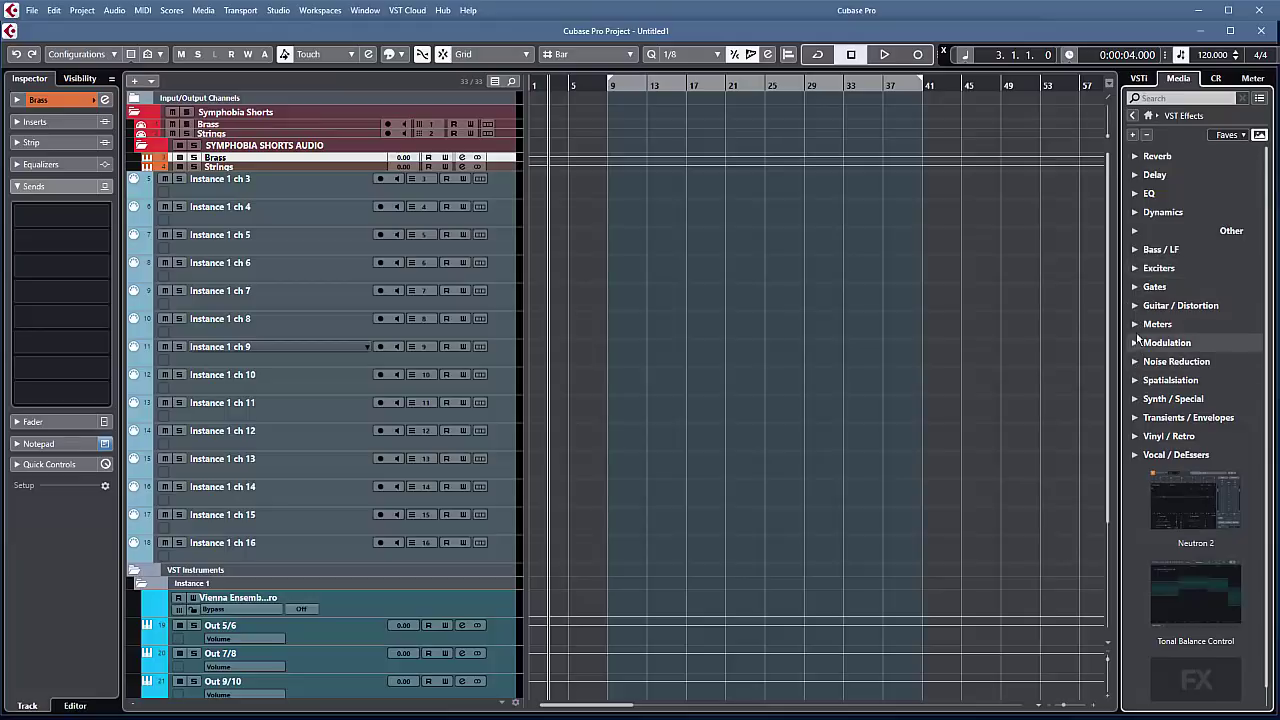
{"action": "left_click", "coordinate": [1140, 156]}
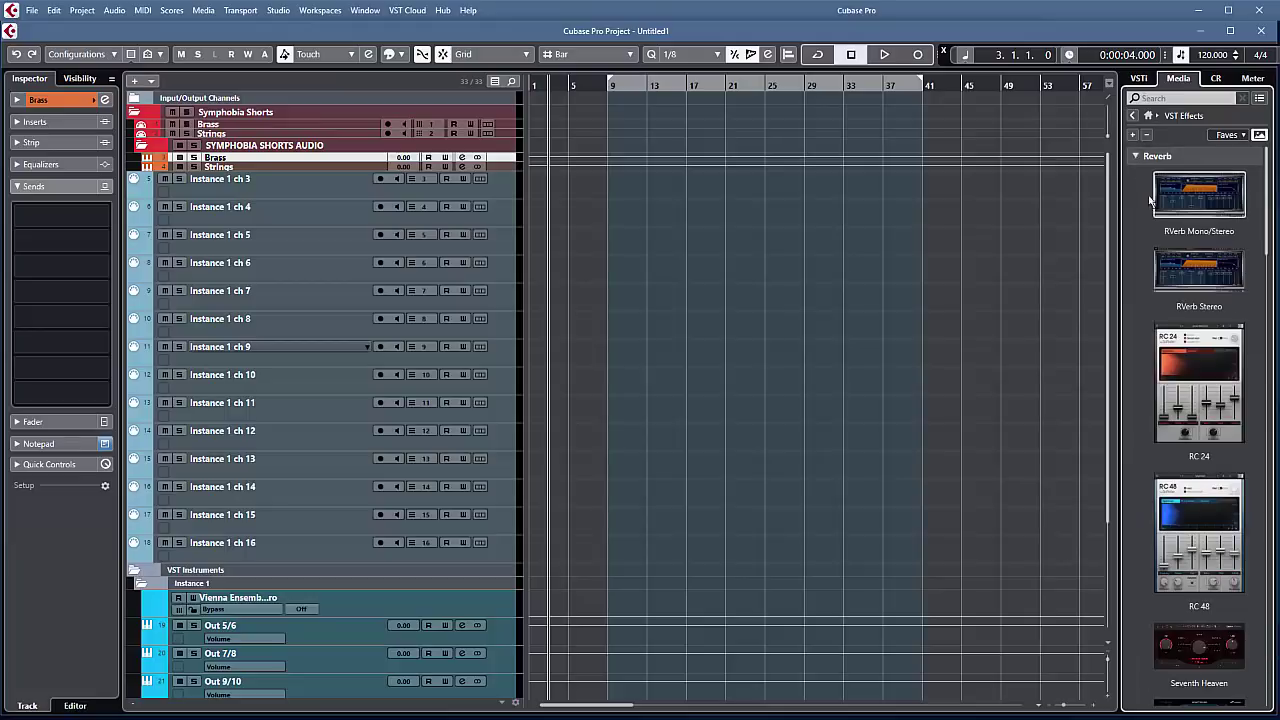
{"action": "left_click_drag", "start_coordinate": [1212, 238], "coordinate": [66, 218]}
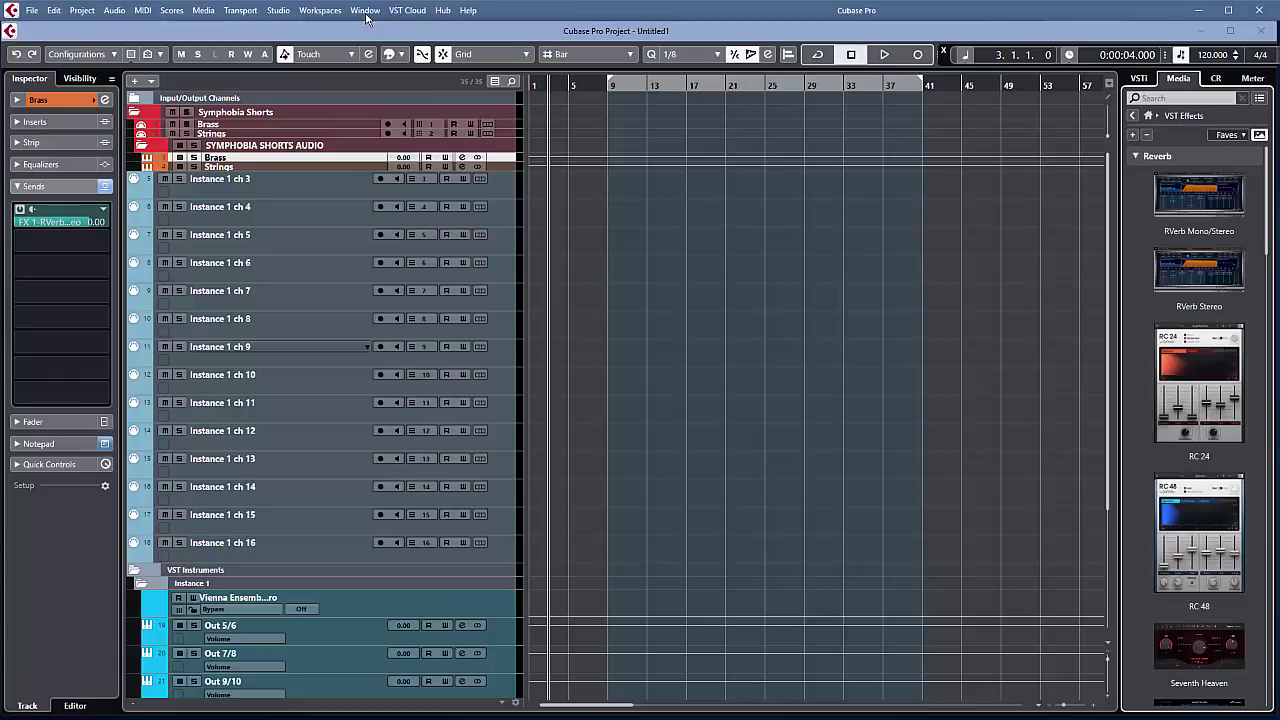
Step: Select the Brass MIDI track, add an Instance 1 automation mapping row and view its VE PRO Plugin MIDI In 1 controller sources without assigning one
{"action": "left_click", "coordinate": [298, 125]}
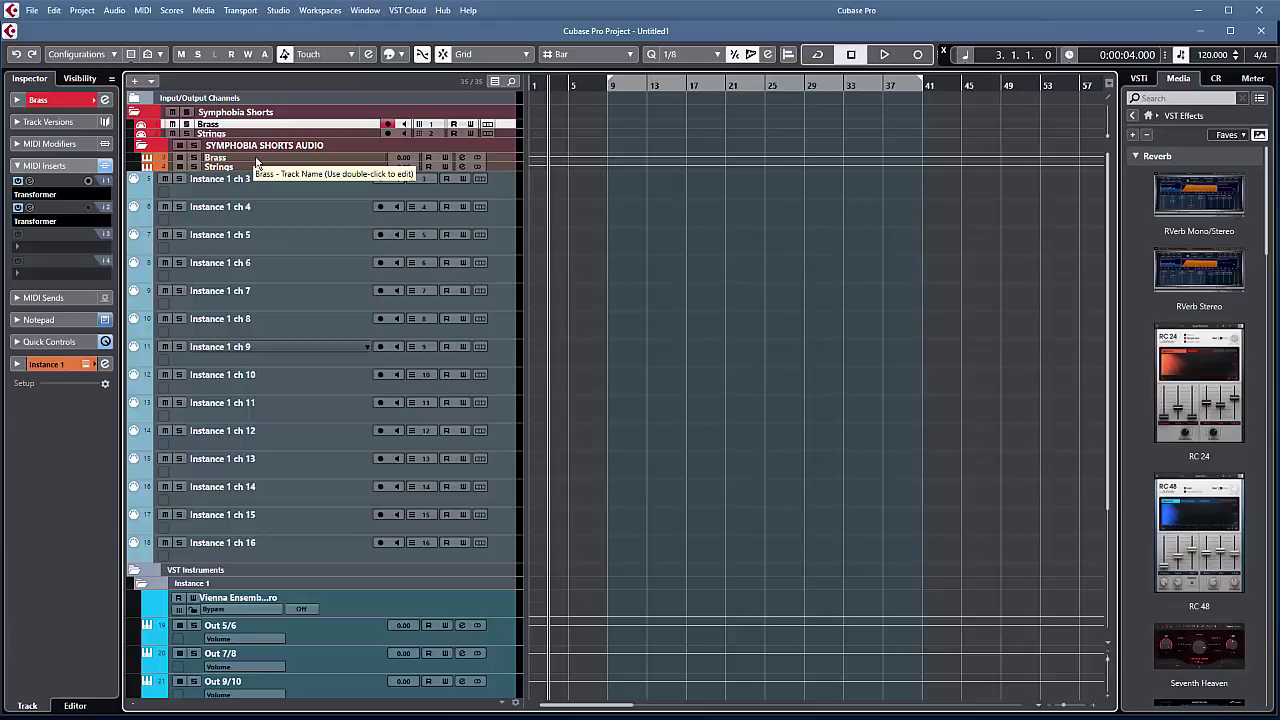
{"action": "left_click_drag", "start_coordinate": [0, 420], "coordinate": [707, 135]}
{"action": "left_click_drag", "start_coordinate": [990, 357], "coordinate": [957, 638]}
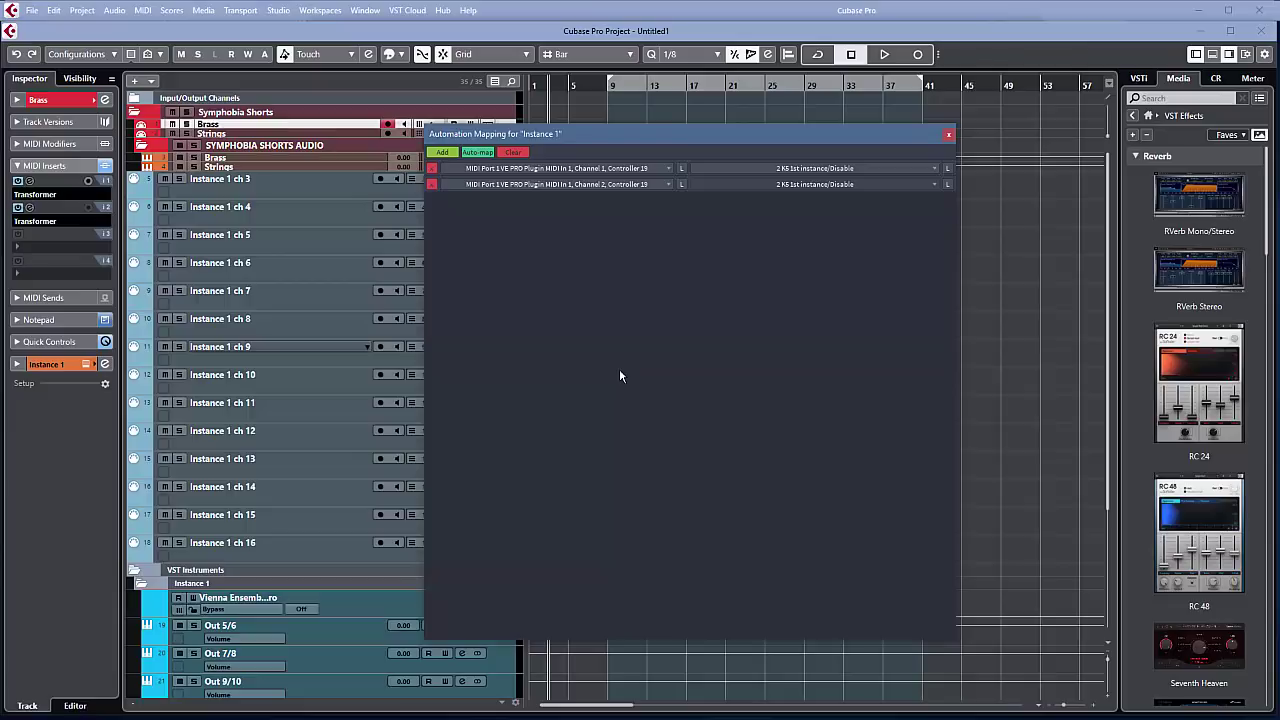
{"action": "left_click", "coordinate": [441, 151]}
{"action": "left_click", "coordinate": [623, 206]}
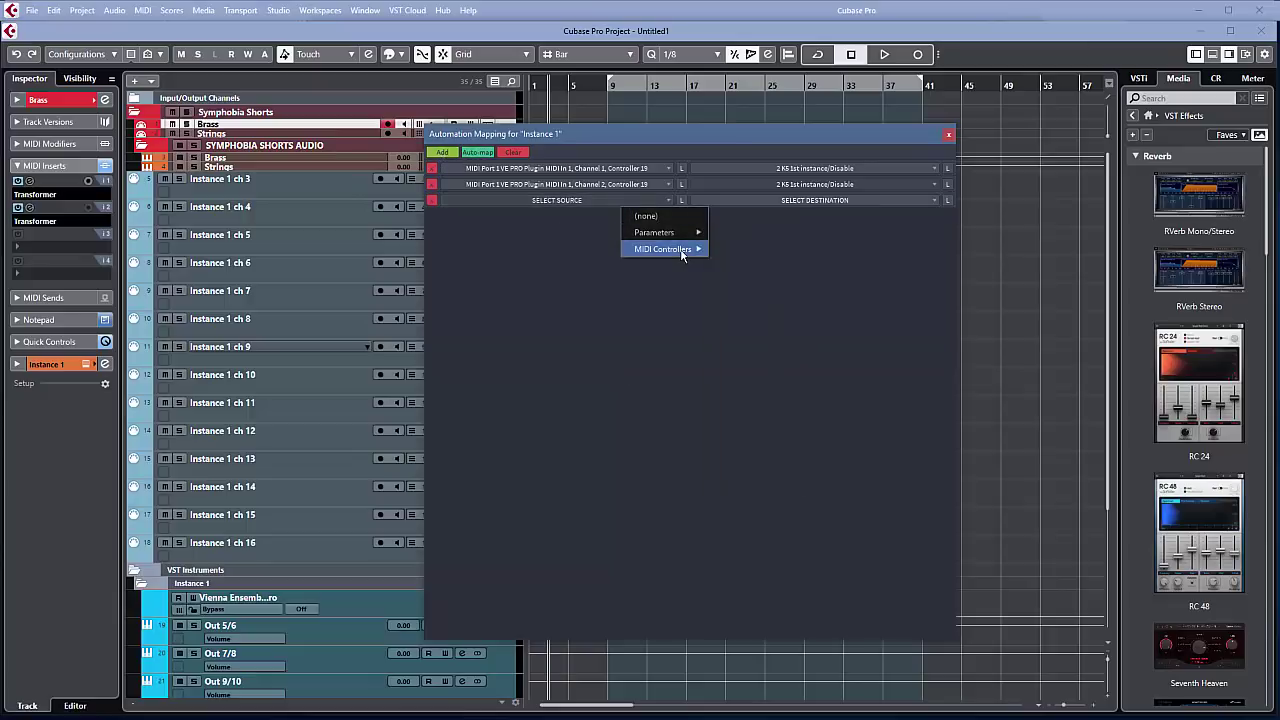
{"action": "mouse_move", "coordinate": [665, 249]}
{"action": "mouse_move", "coordinate": [817, 252]}
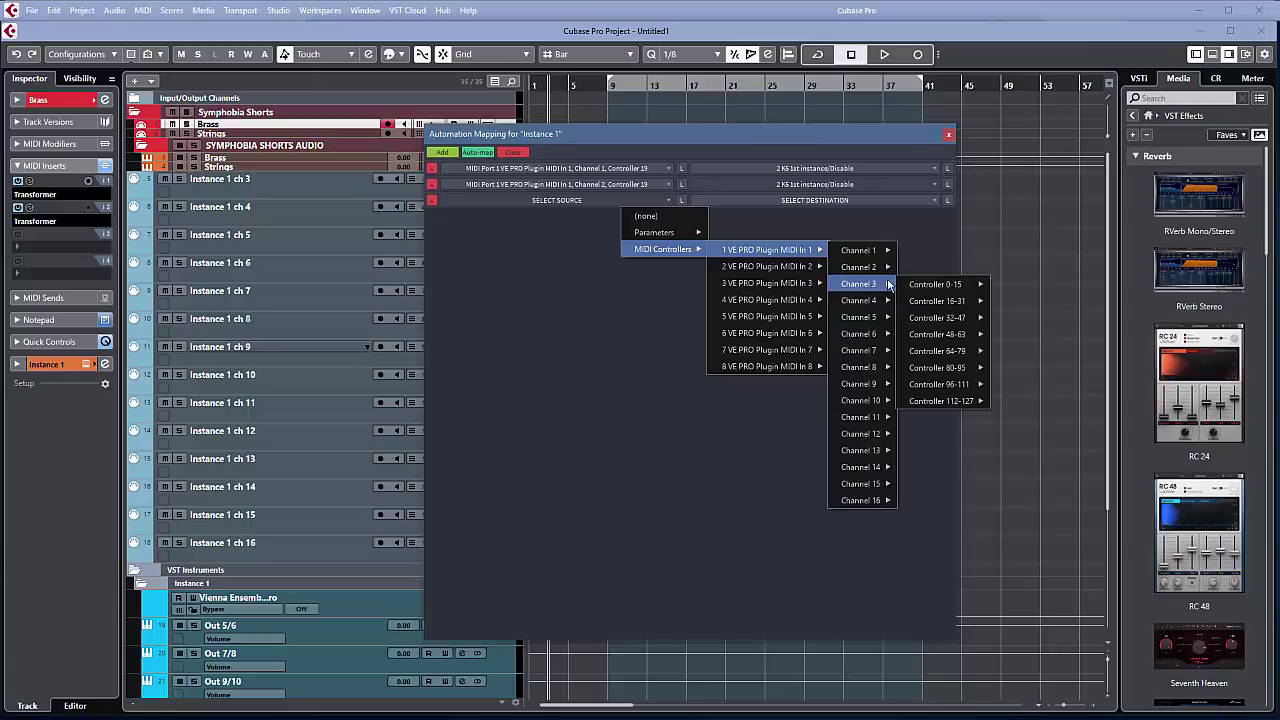
{"action": "left_click", "coordinate": [547, 393]}
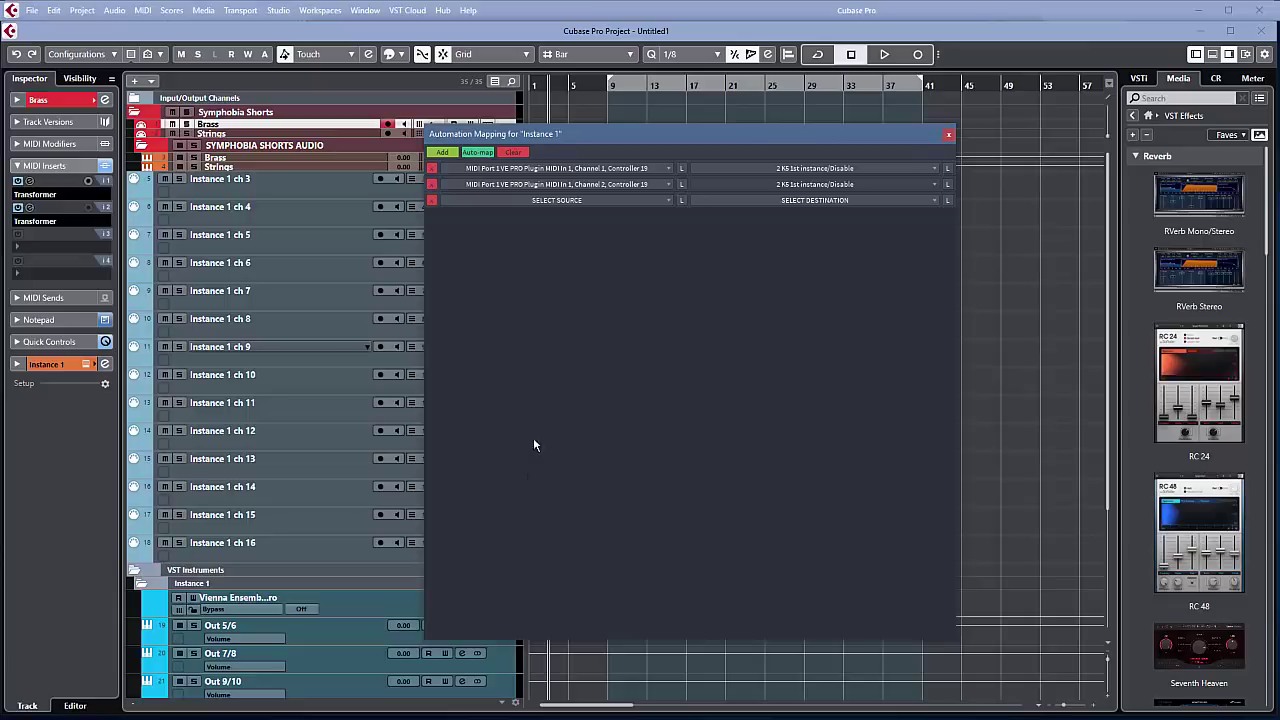
Step: Check the VSL instruments available for adding to the VST instrument rack, including Vienna Ensemble Pro
{"action": "left_click", "coordinate": [1137, 79]}
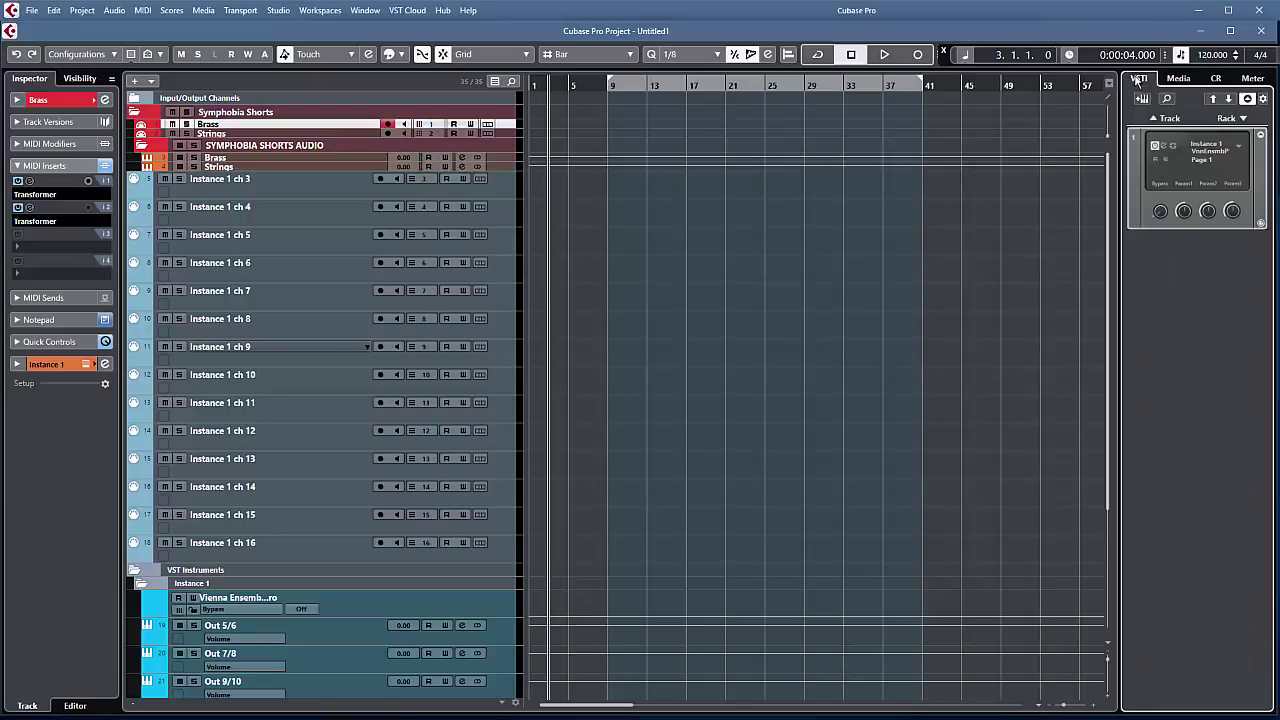
{"action": "left_click", "coordinate": [1241, 120]}
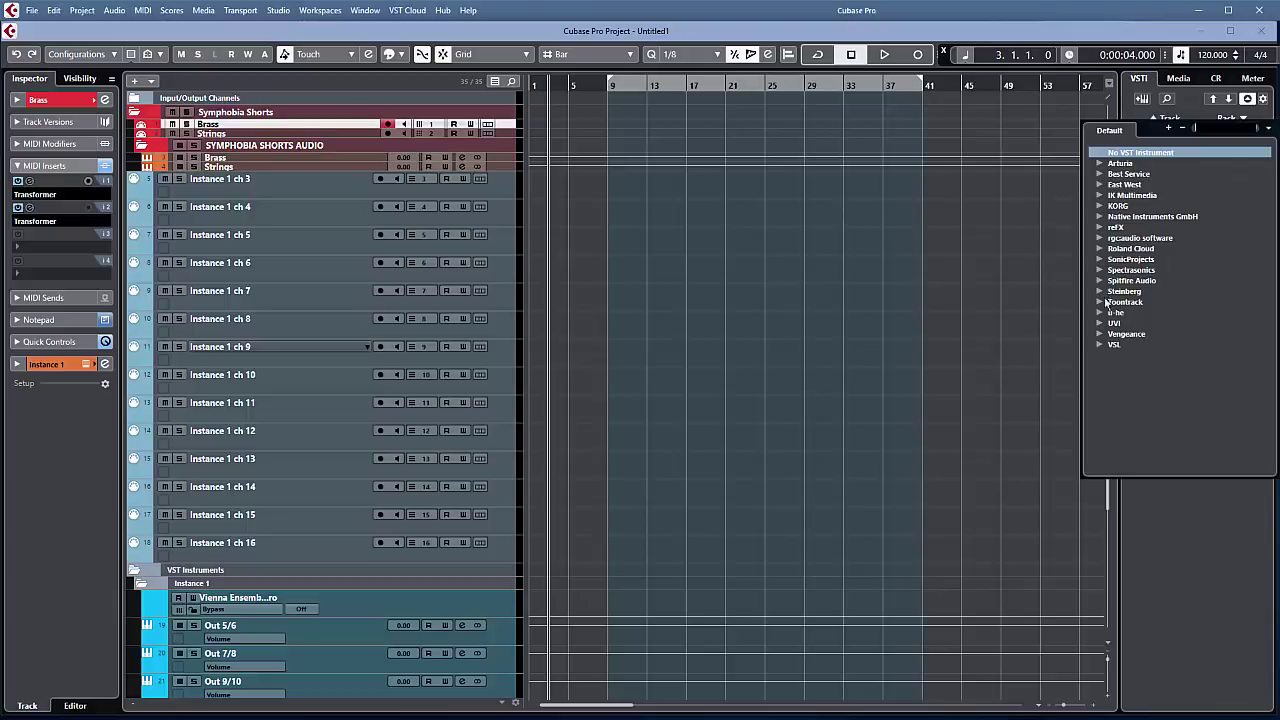
{"action": "left_click", "coordinate": [1098, 345]}
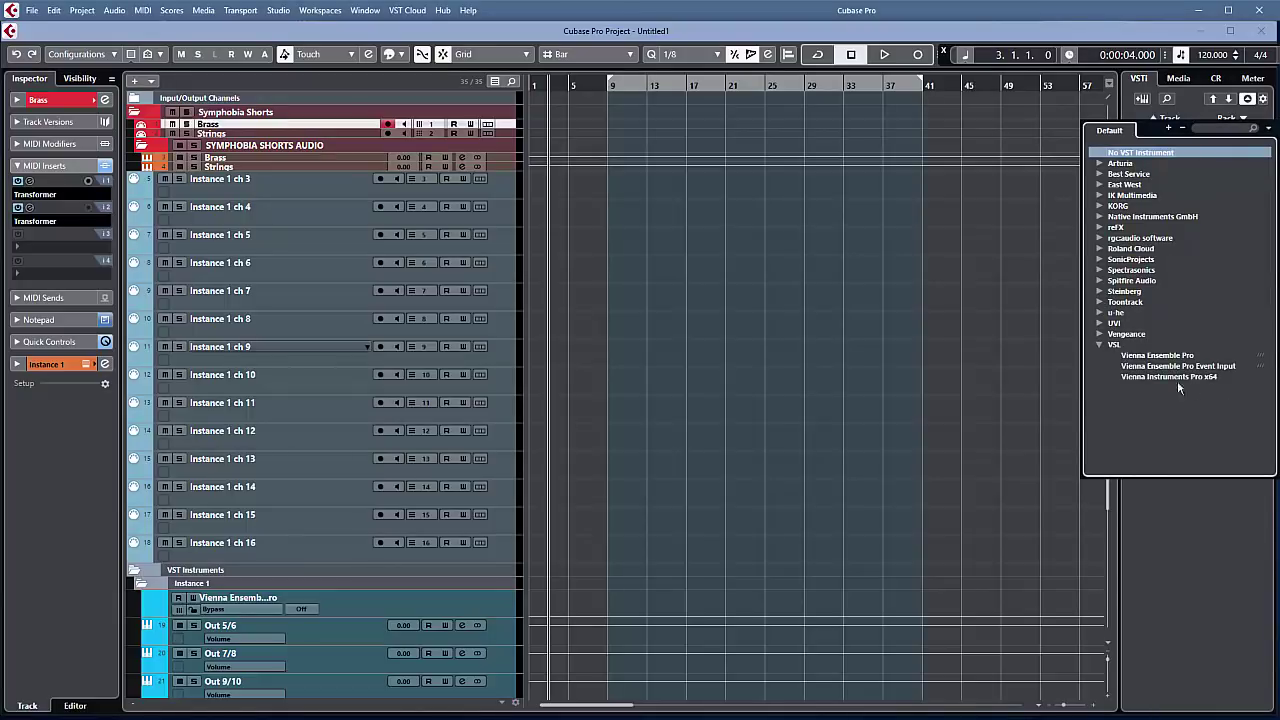
{"action": "left_click", "coordinate": [1196, 356]}
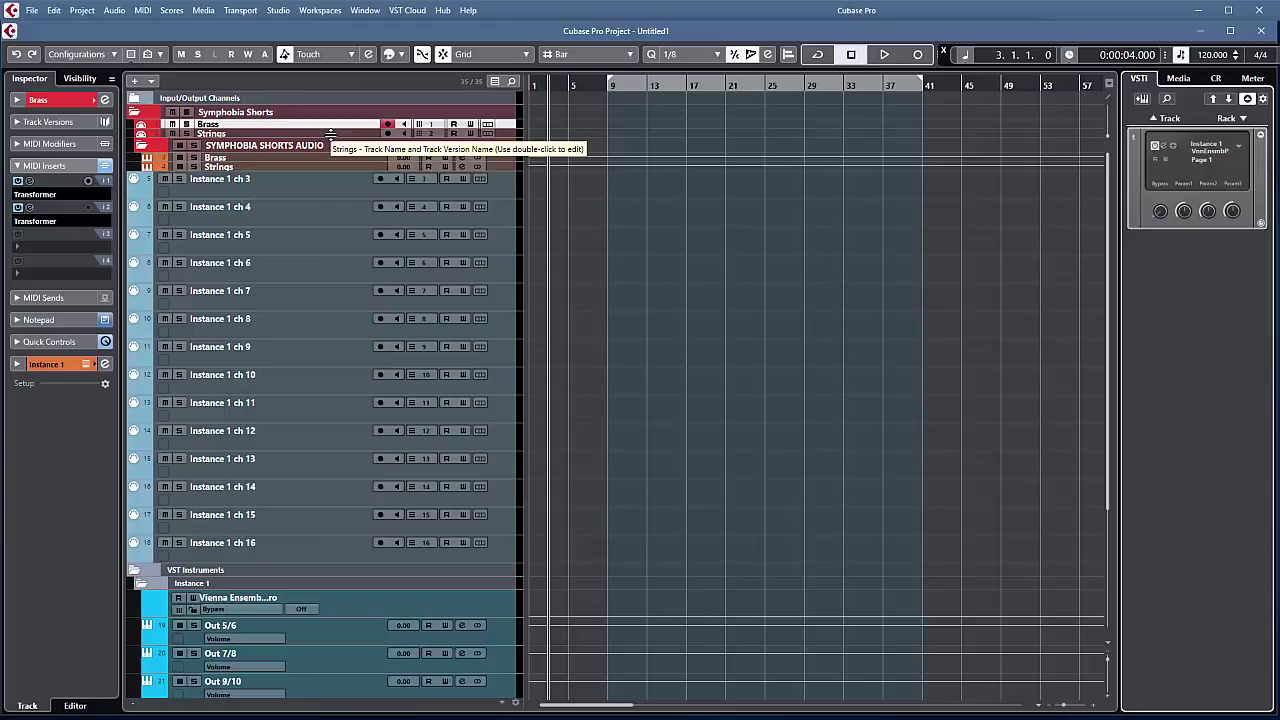
Step: Put a Transformer in the third MIDI insert slot of the Brass track, load its No CC7 preset and close the editor
{"action": "left_click", "coordinate": [20, 248]}
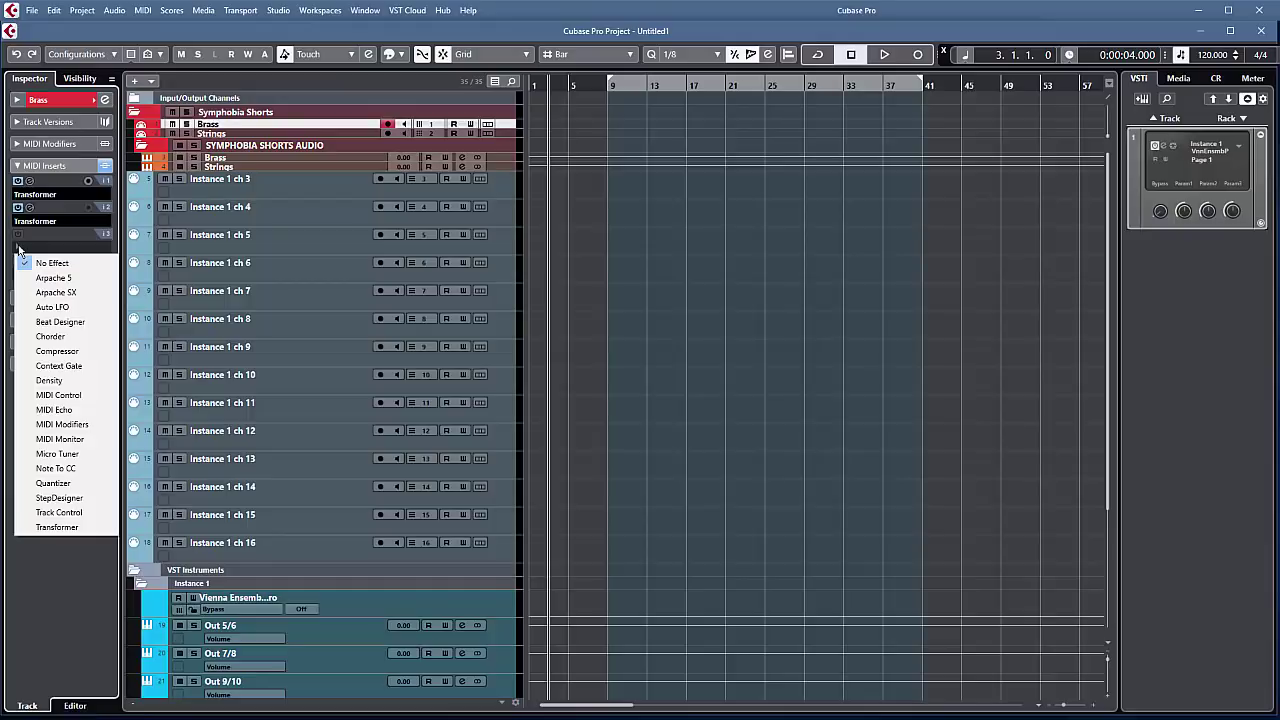
{"action": "left_click", "coordinate": [60, 439]}
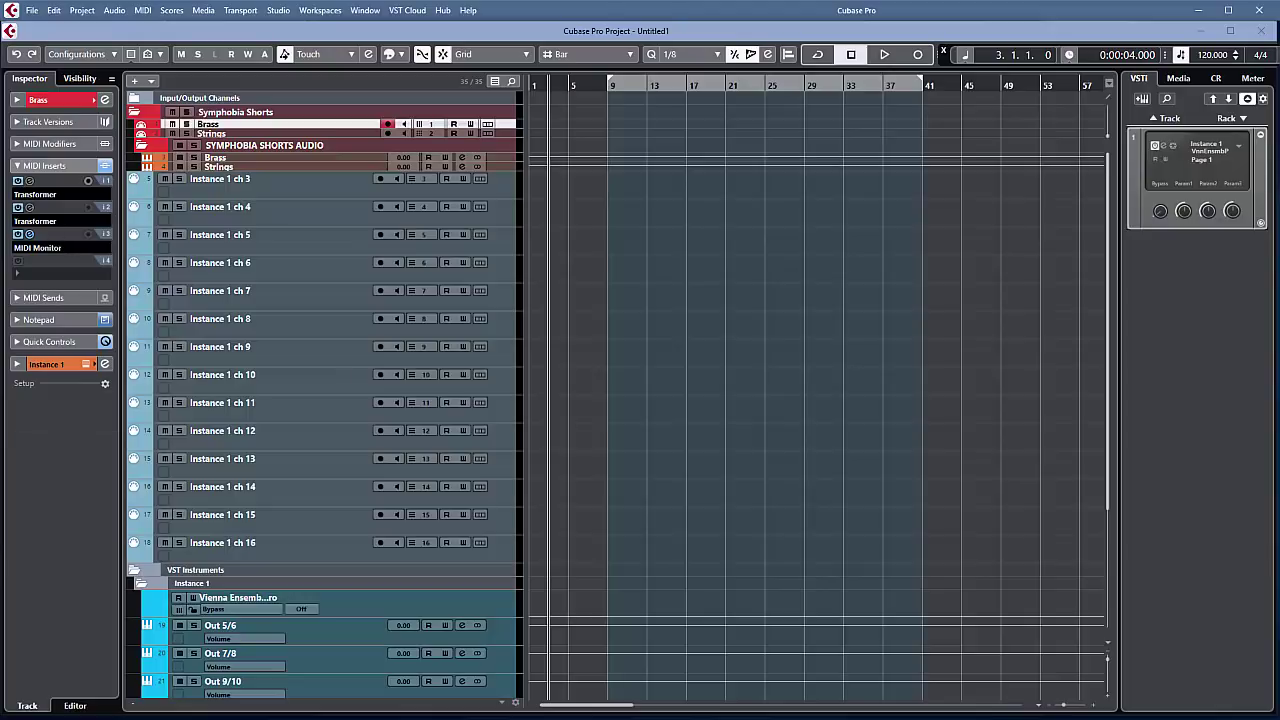
{"action": "left_click", "coordinate": [44, 259]}
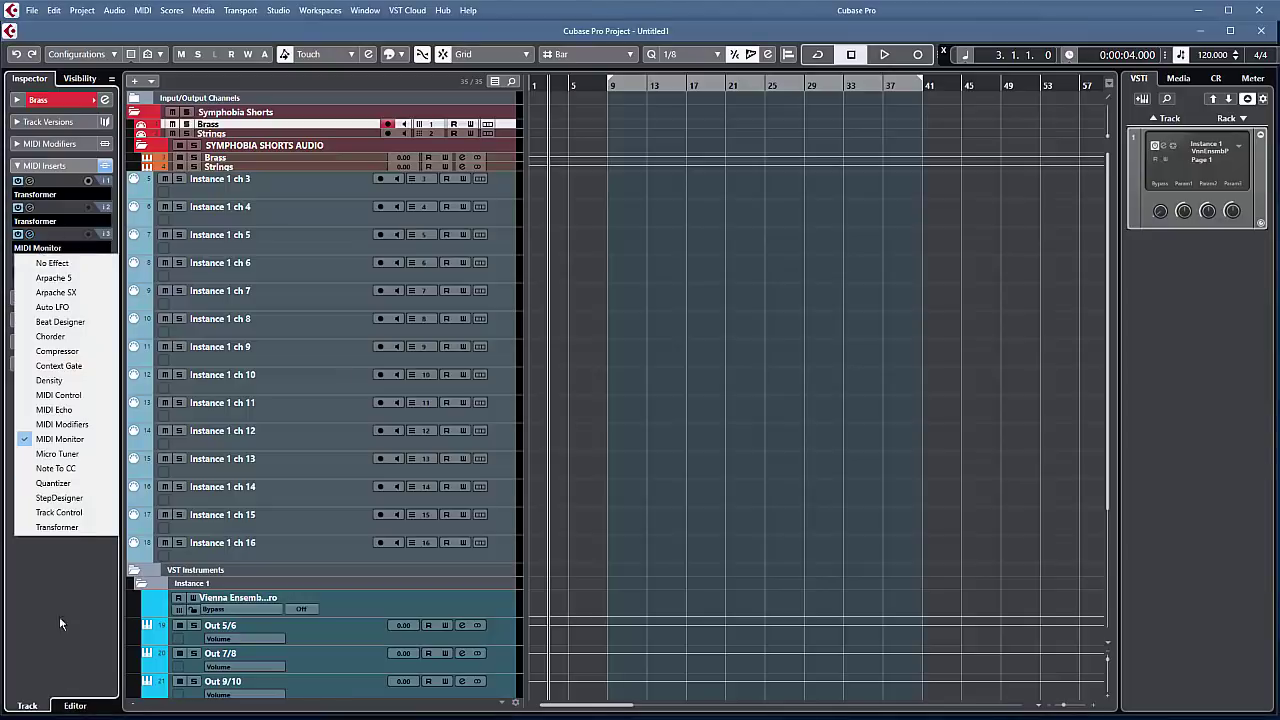
{"action": "left_click", "coordinate": [58, 527]}
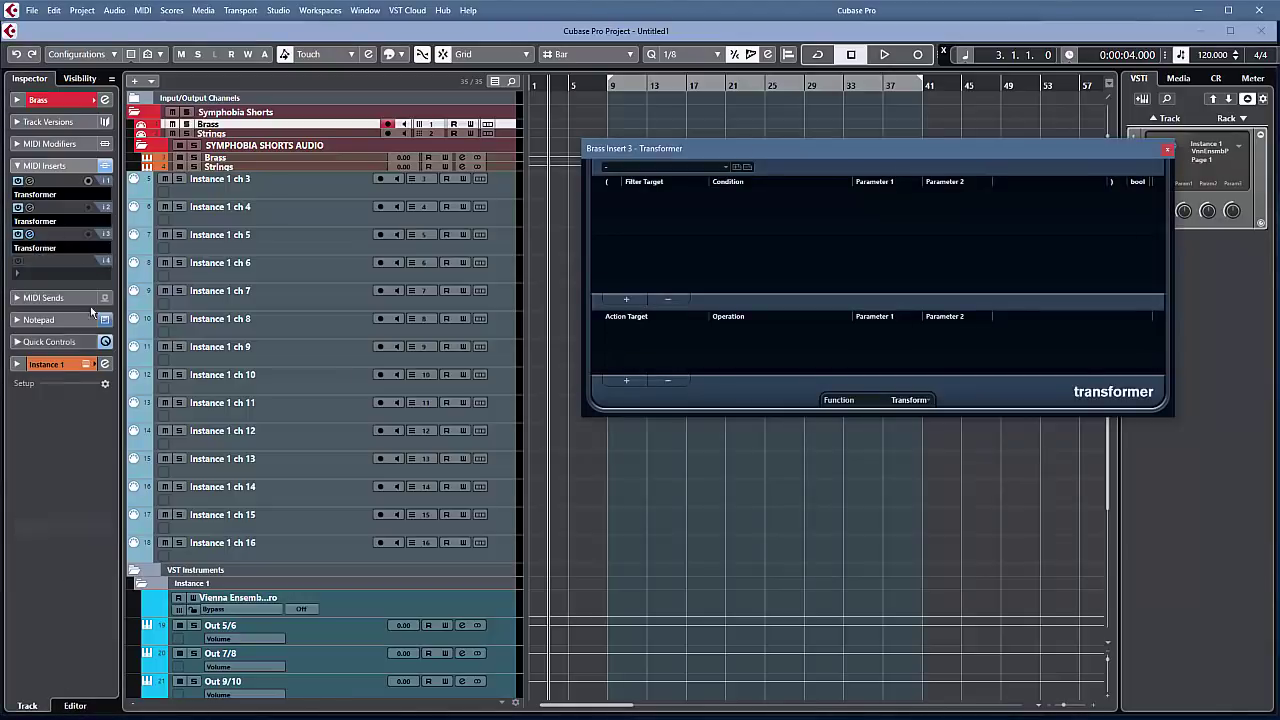
{"action": "left_click", "coordinate": [717, 168]}
{"action": "left_click", "coordinate": [660, 275]}
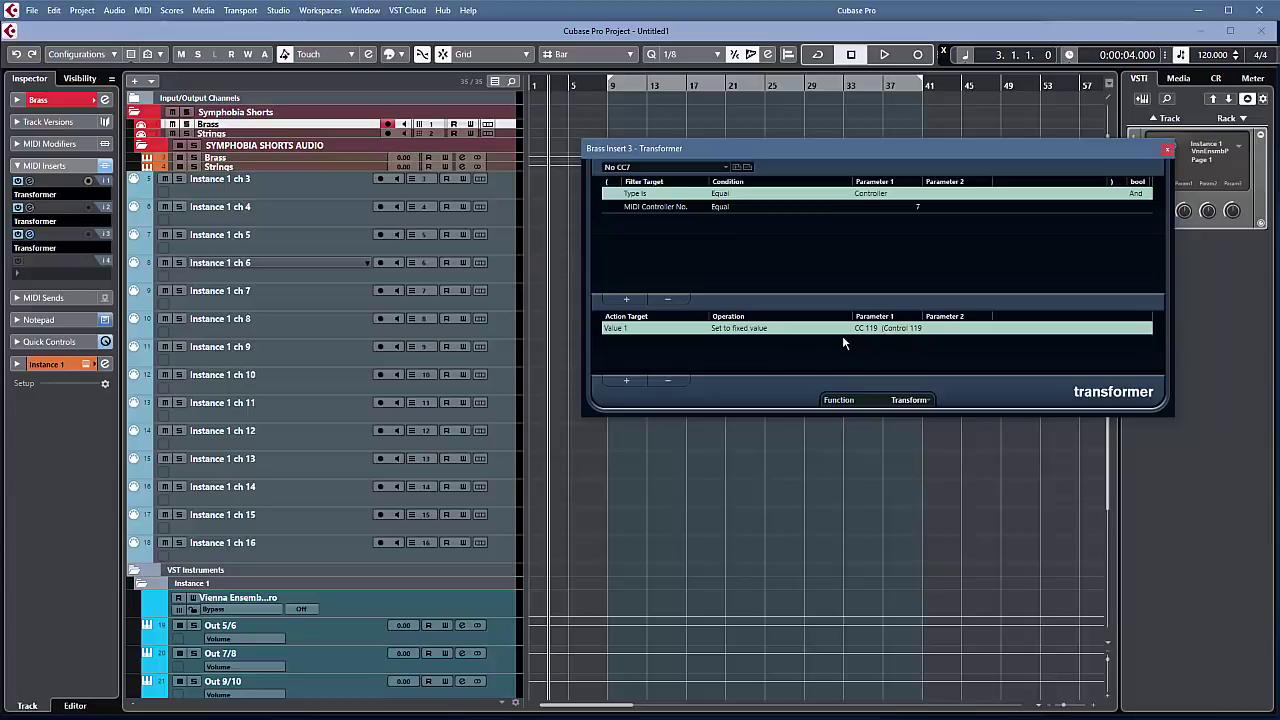
{"action": "left_click", "coordinate": [1167, 149]}
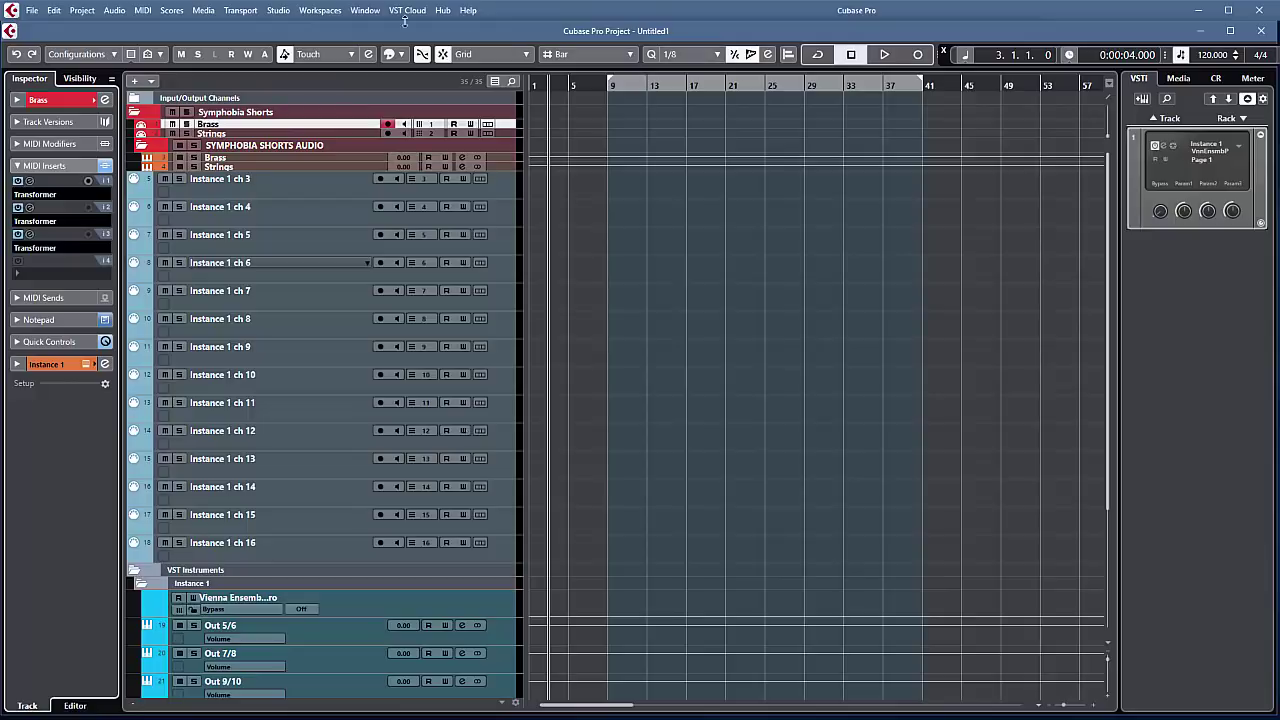
Step: Open the MixConsole, move it clear of the track list and copy the Brass channel's inserts to Instance 1 ch 3
{"action": "left_click", "coordinate": [363, 10]}
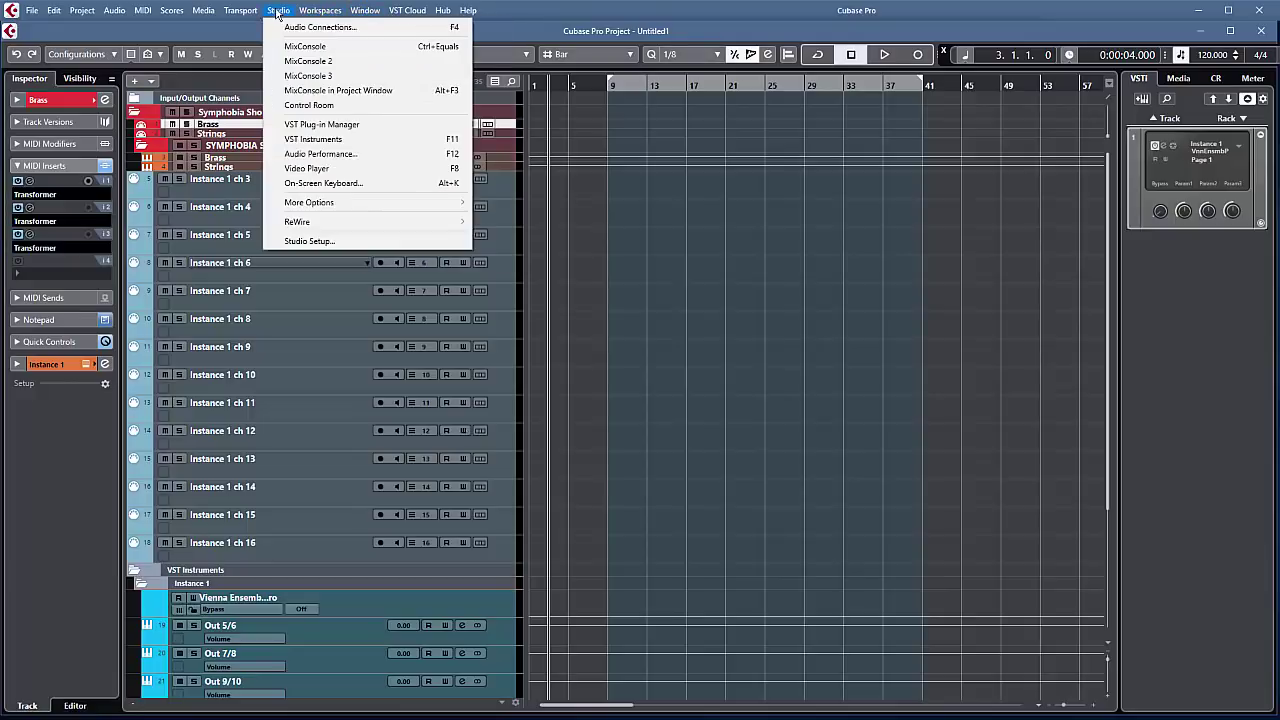
{"action": "left_click", "coordinate": [302, 47]}
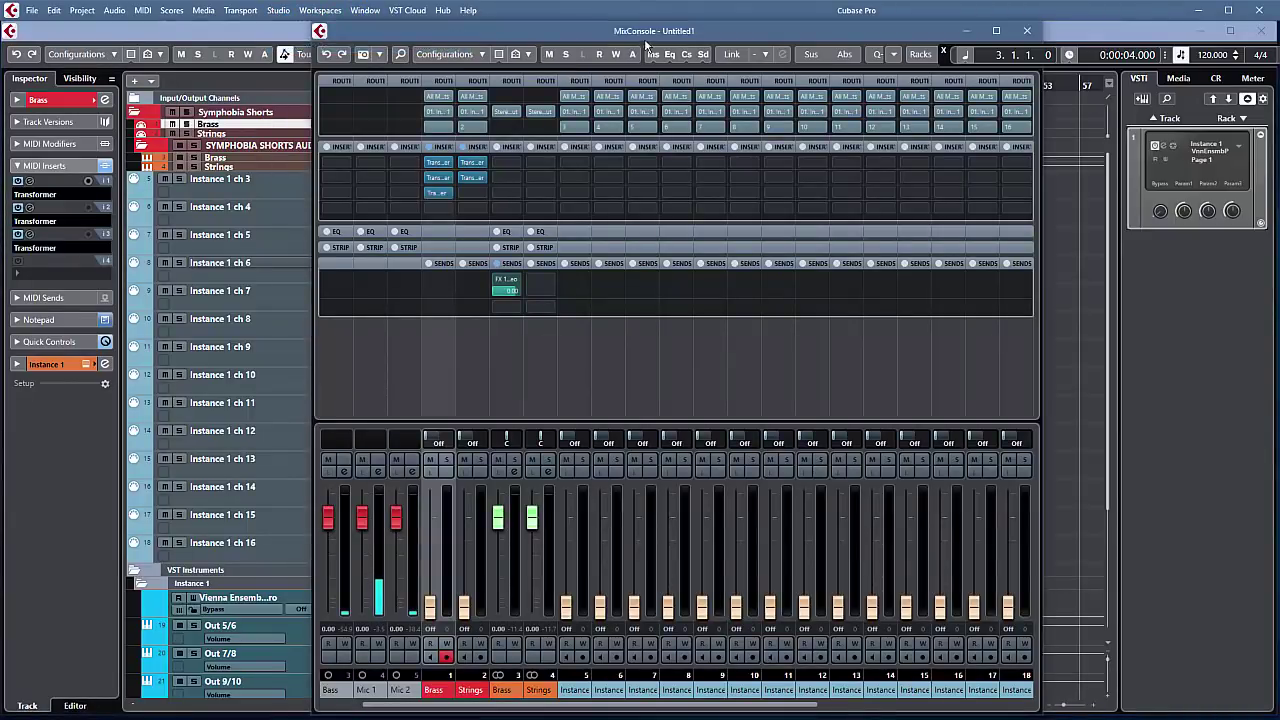
{"action": "left_click_drag", "start_coordinate": [635, 33], "coordinate": [891, 40]}
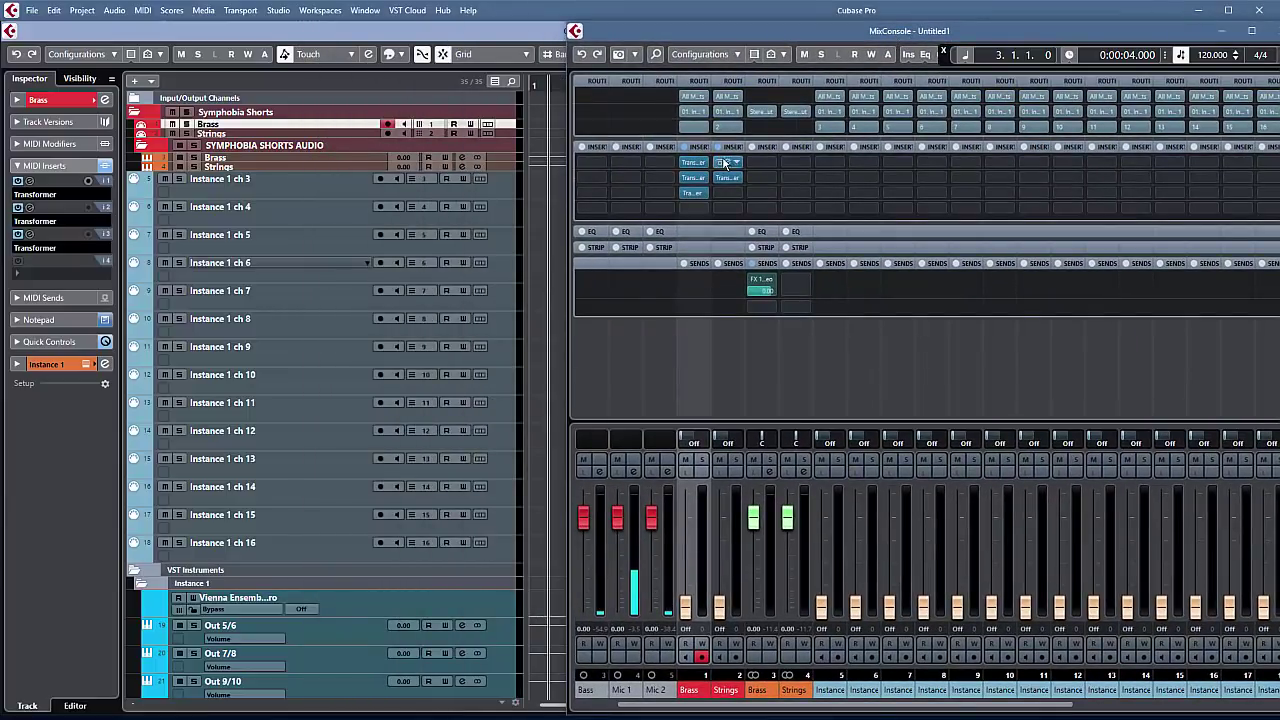
{"action": "left_click_drag", "start_coordinate": [697, 150], "coordinate": [828, 158]}
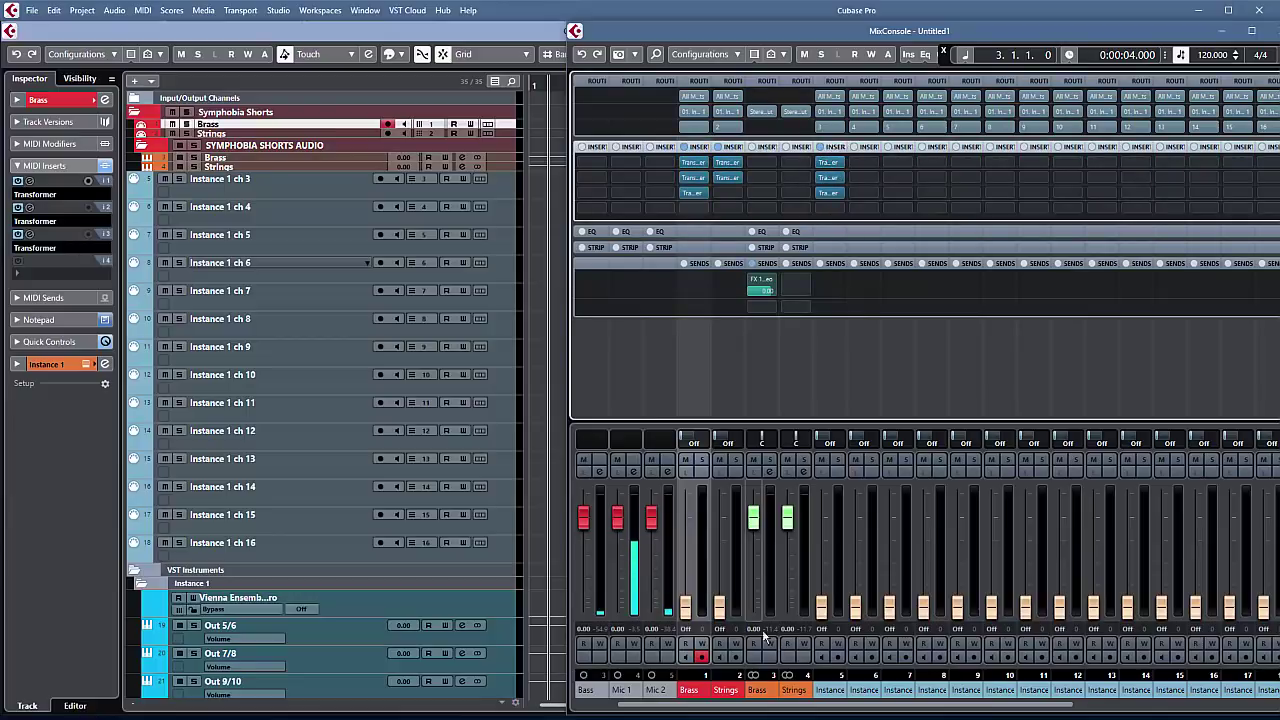
Step: Copy the Instance 1 ch 3 channel settings and paste them onto channels Instance 1 ch 4 through ch 13
{"action": "left_click", "coordinate": [826, 698]}
{"action": "right_click", "coordinate": [826, 698]}
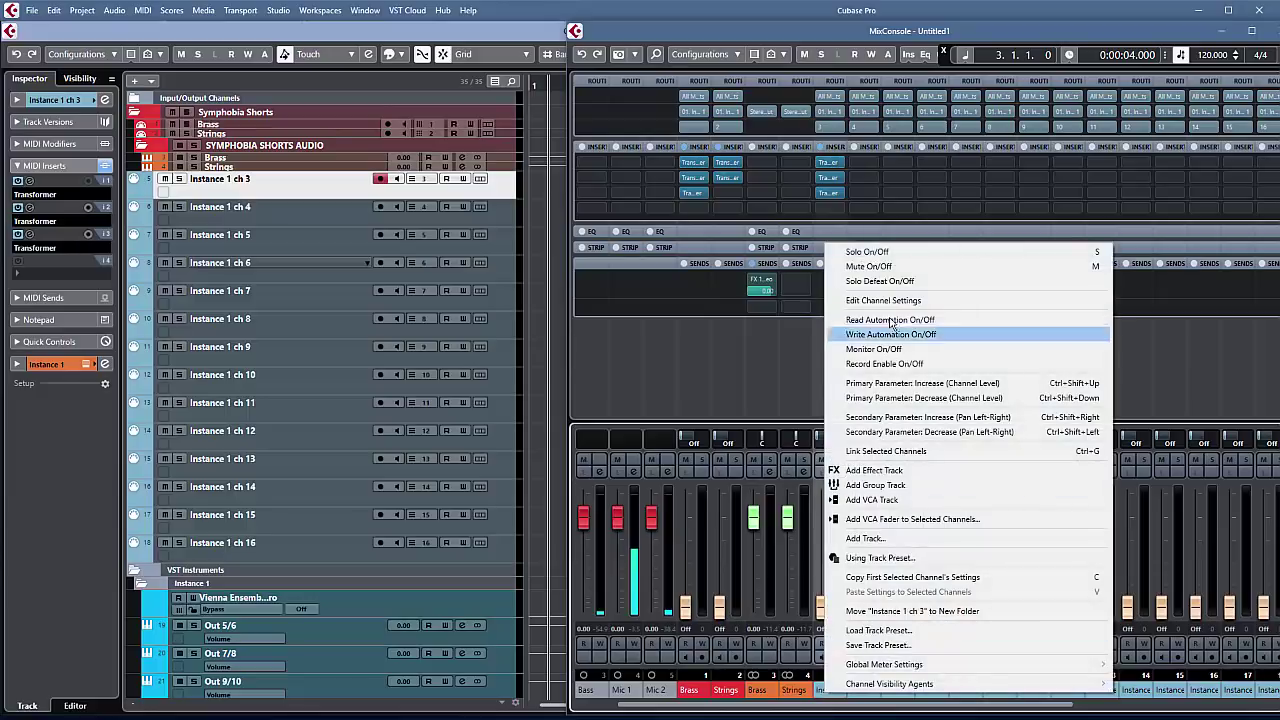
{"action": "left_click", "coordinate": [878, 577]}
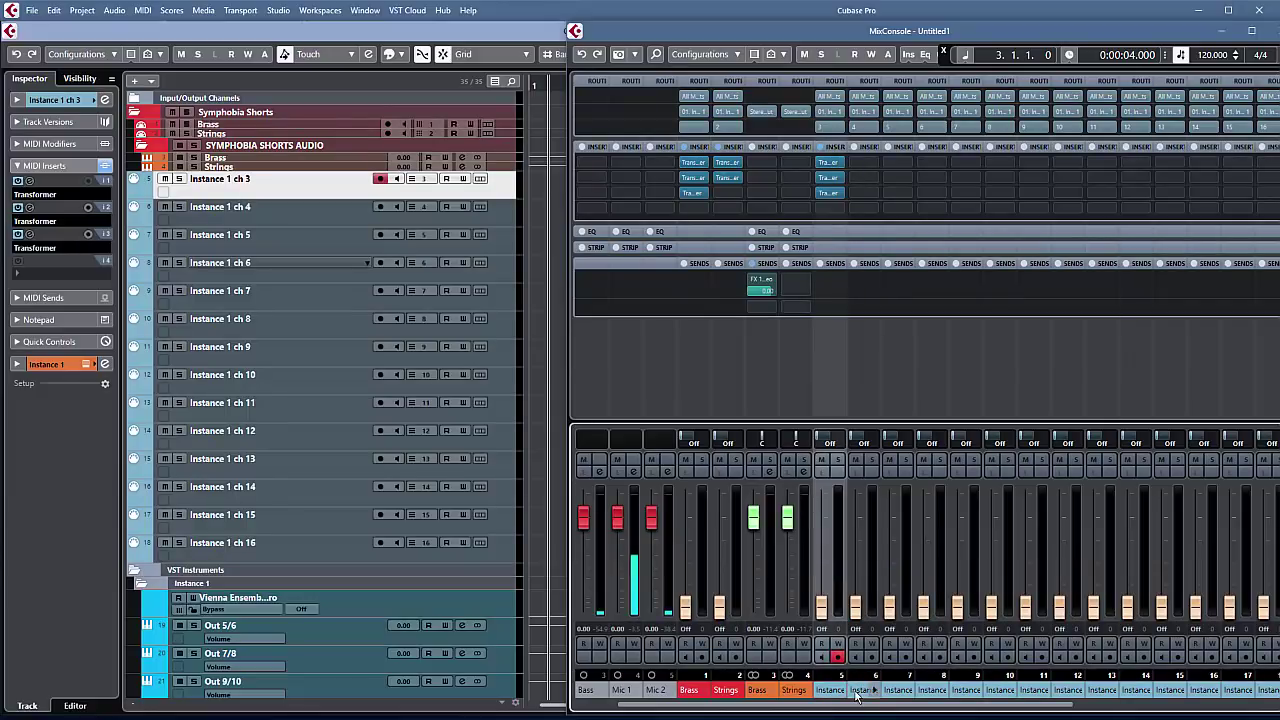
{"action": "left_click", "coordinate": [862, 689]}
{"action": "left_click", "coordinate": [1172, 693], "text": "shift"}
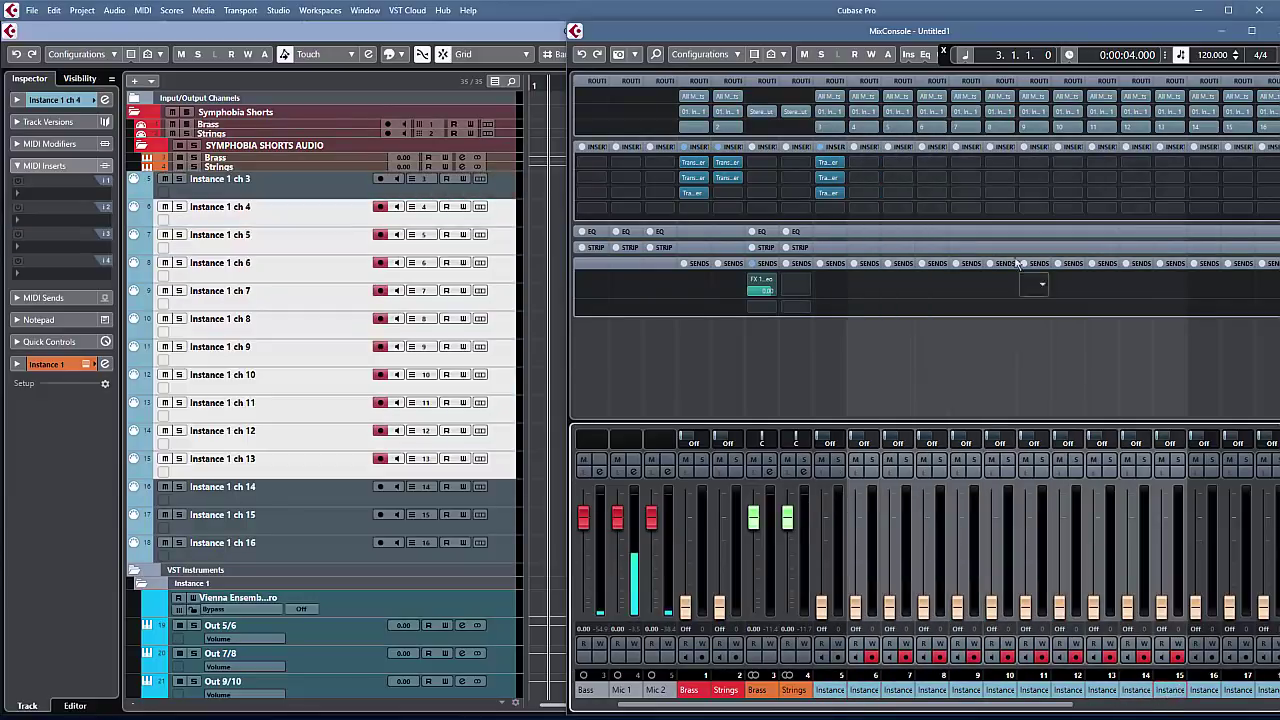
{"action": "right_click", "coordinate": [860, 695]}
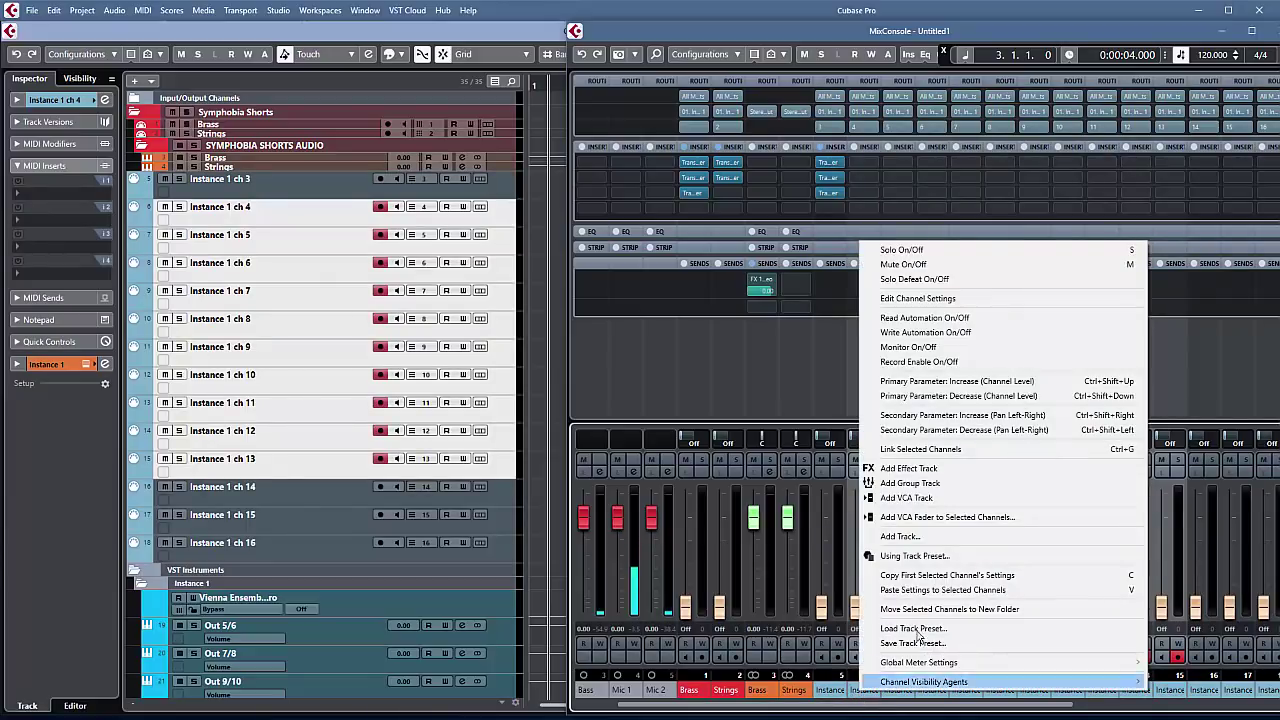
{"action": "left_click", "coordinate": [935, 590]}
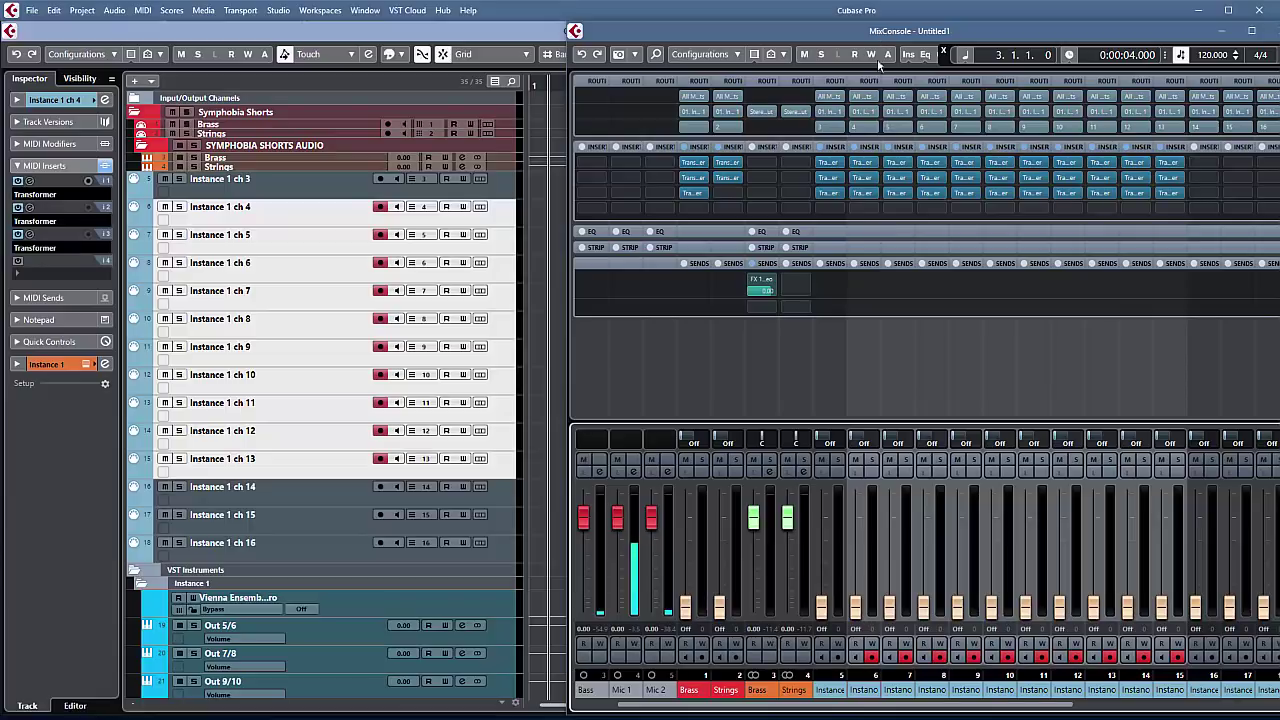
Step: Examine the third-slot Transformers on the Instance 1 channels and the Instance 1 automation mapping, ending in the project window
{"action": "mouse_move", "coordinate": [861, 191]}
{"action": "left_mouse_down"}
{"action": "mouse_move", "coordinate": [862, 212]}
{"action": "mouse_move", "coordinate": [862, 193]}
{"action": "left_mouse_up"}
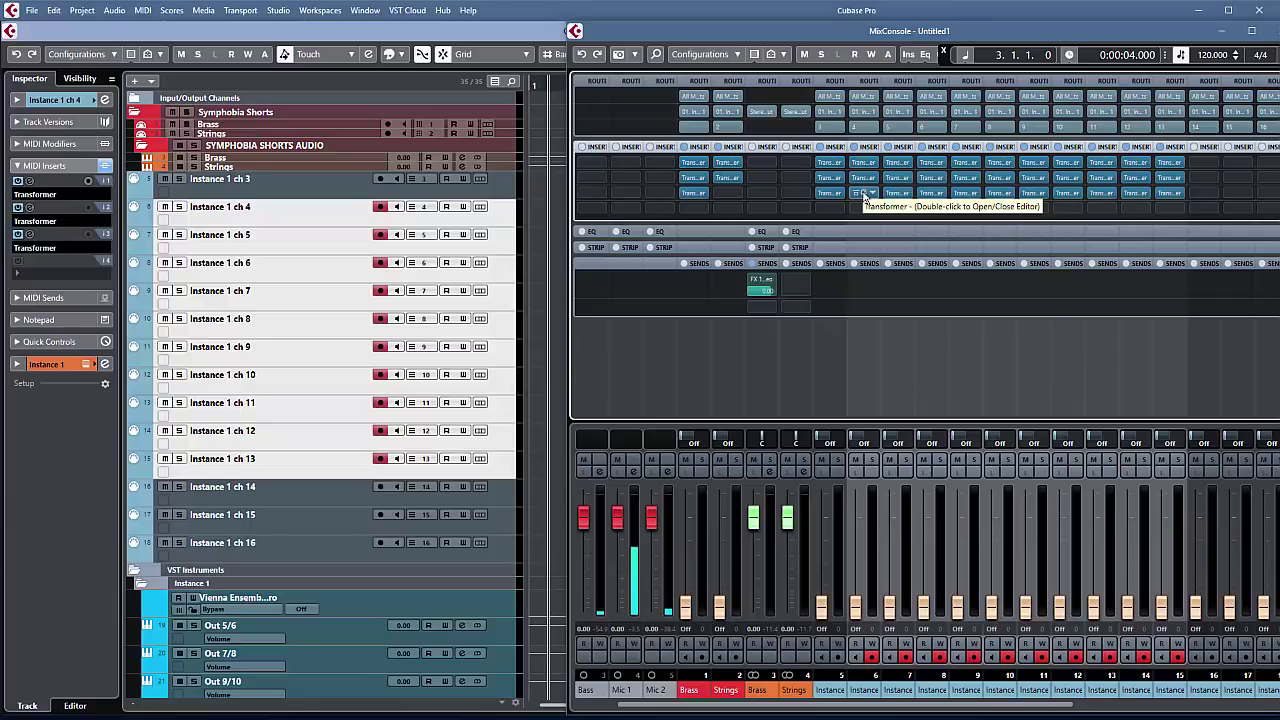
{"action": "left_click_drag", "start_coordinate": [899, 197], "coordinate": [898, 199]}
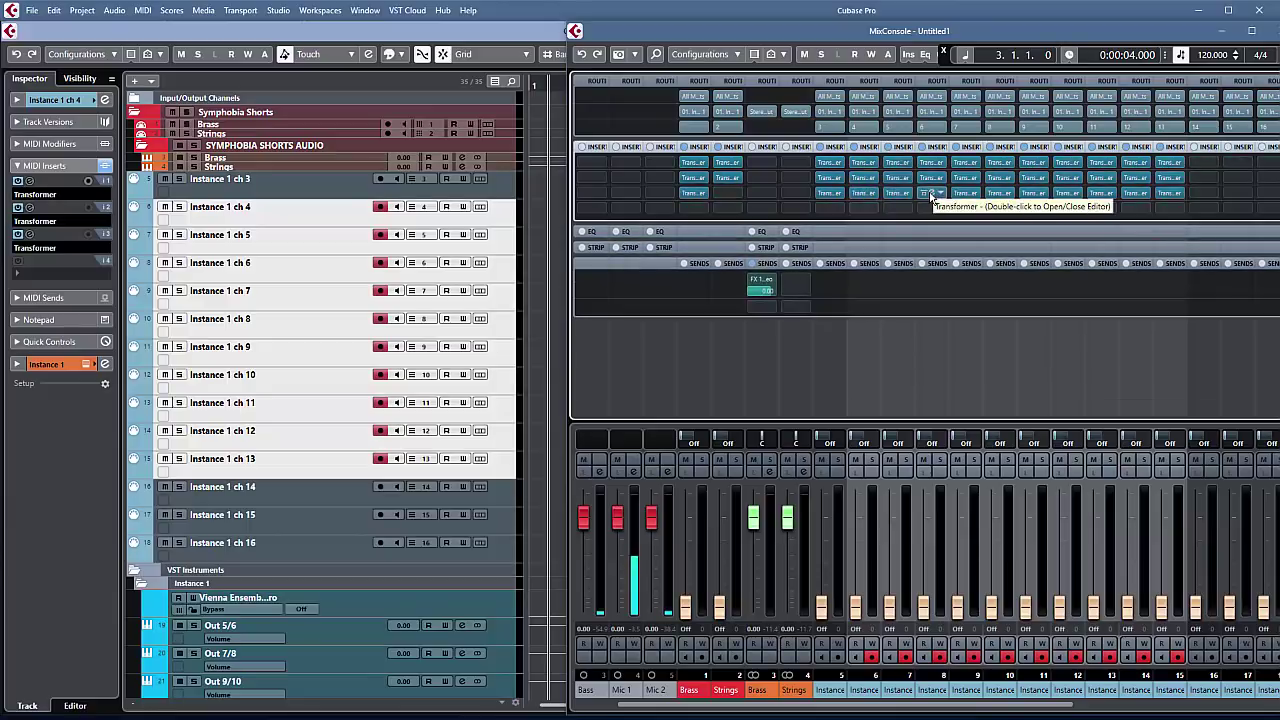
{"action": "left_click_drag", "start_coordinate": [932, 198], "coordinate": [1002, 200]}
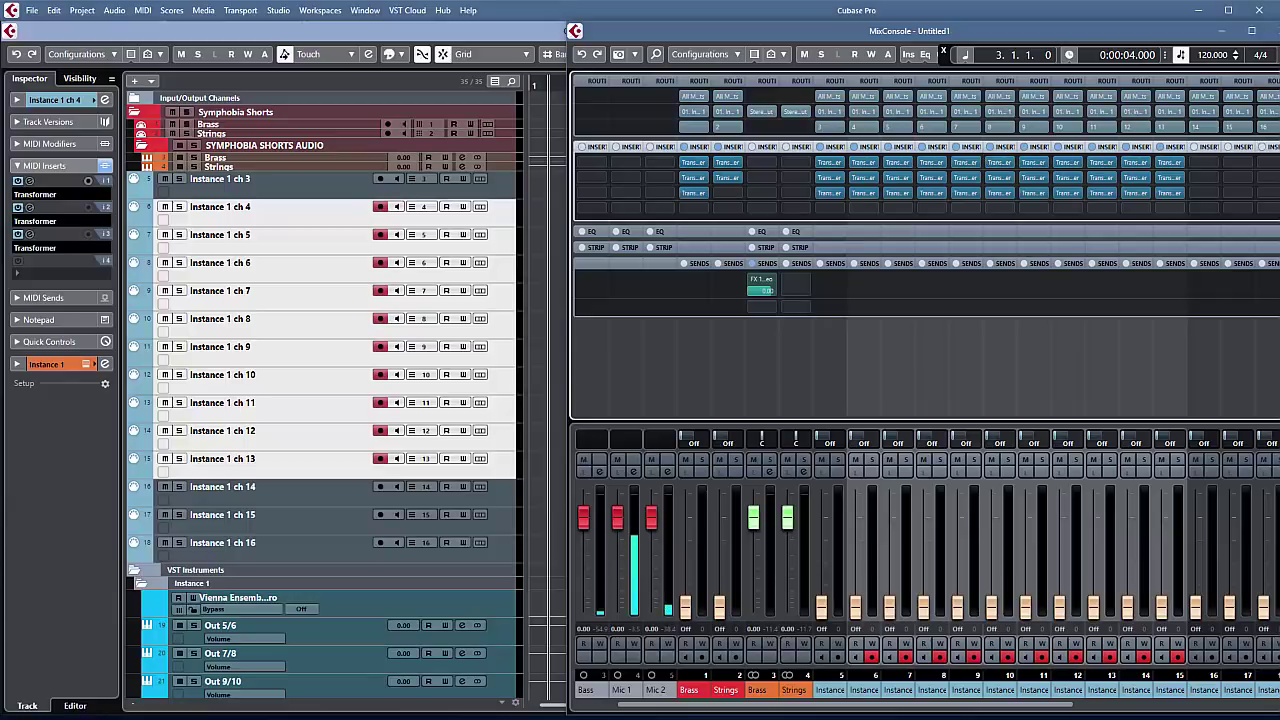
{"action": "key", "text": "alt+Tab"}
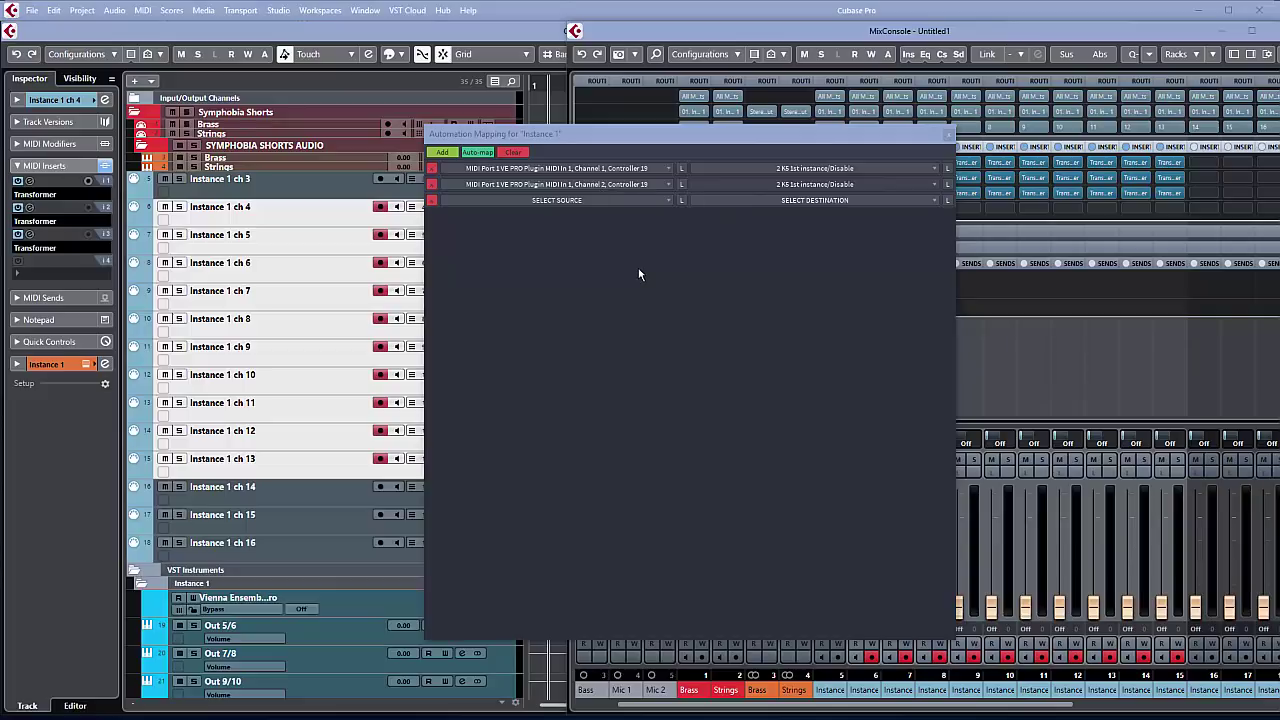
{"action": "key", "text": "alt+Tab"}
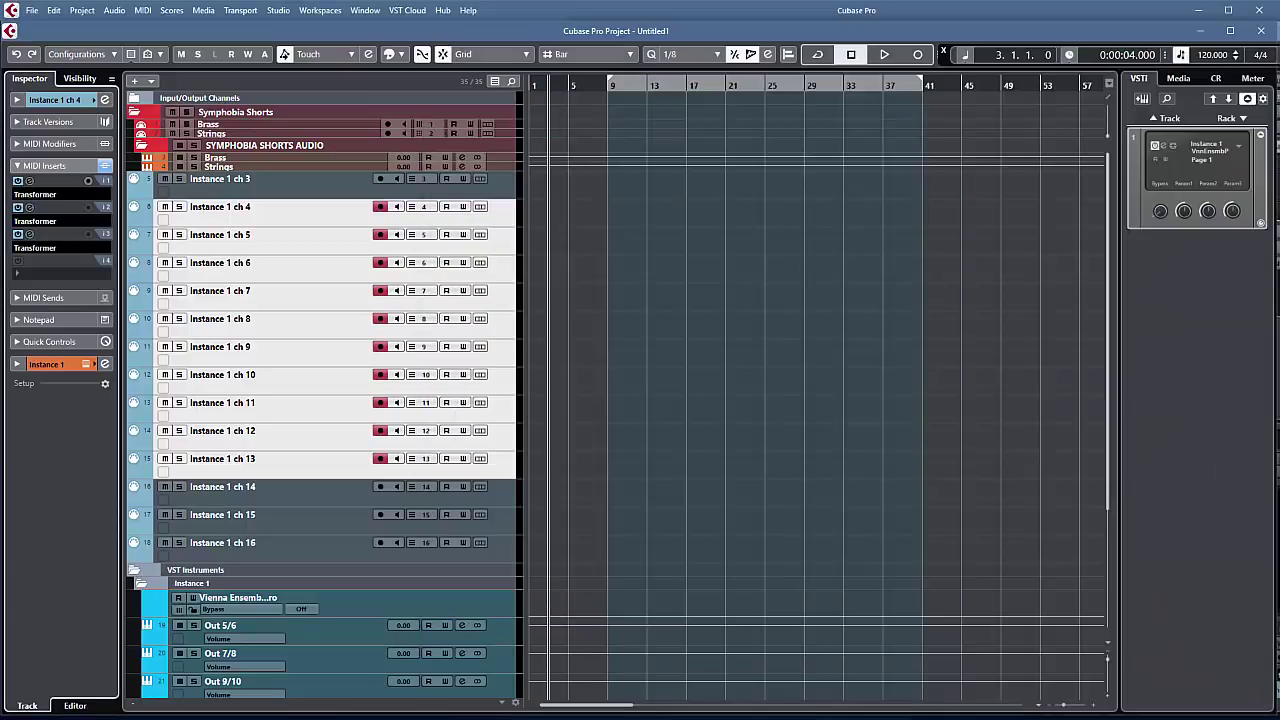